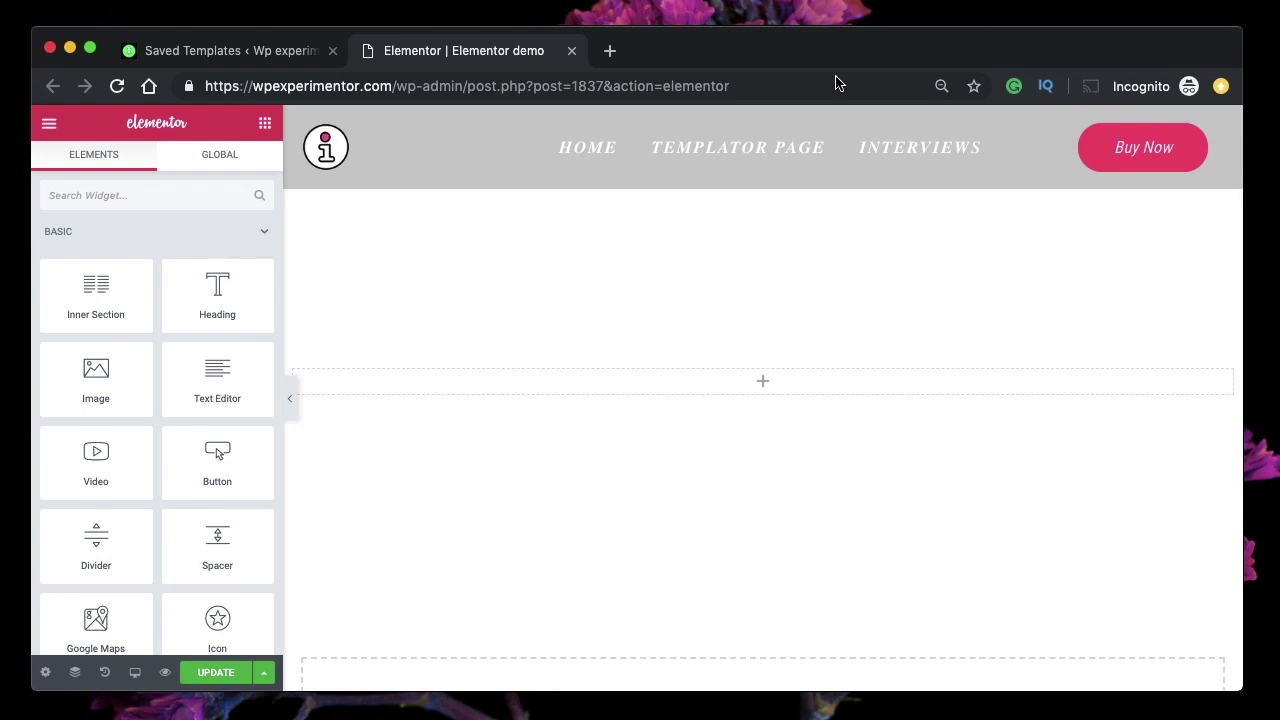
Reset the browser zoom to 100% with Cmd+0.
{"action": "key", "text": "super+0"}
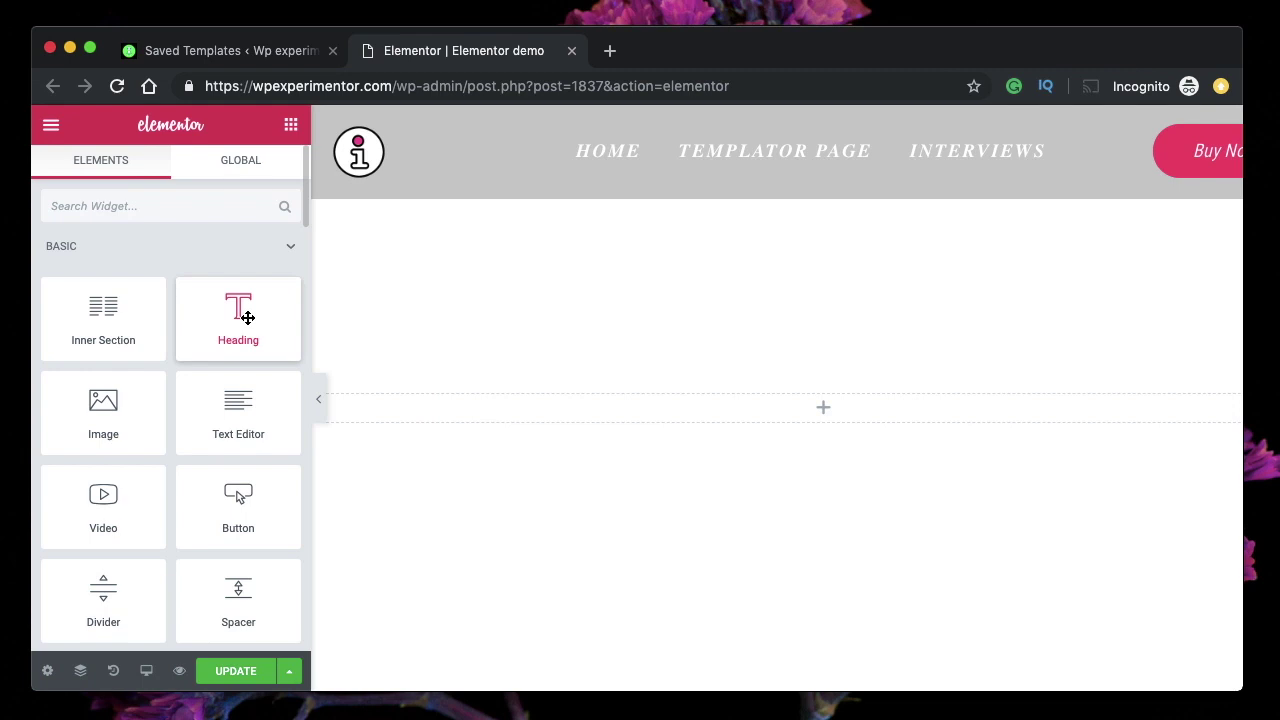
Drop a Heading widget into the empty section, showing 'Add Your Heading Text Here'.
{"action": "left_click_drag", "start_coordinate": [247, 317], "coordinate": [620, 400]}
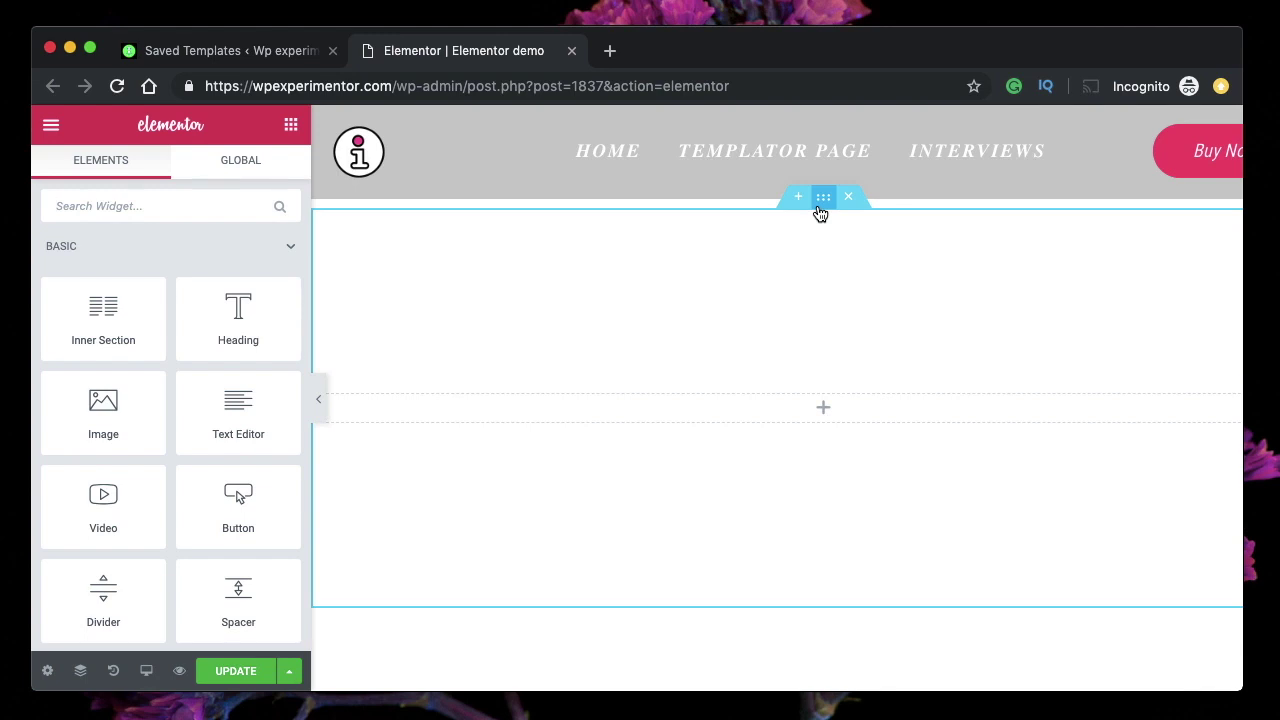
{"action": "left_click", "coordinate": [820, 210]}
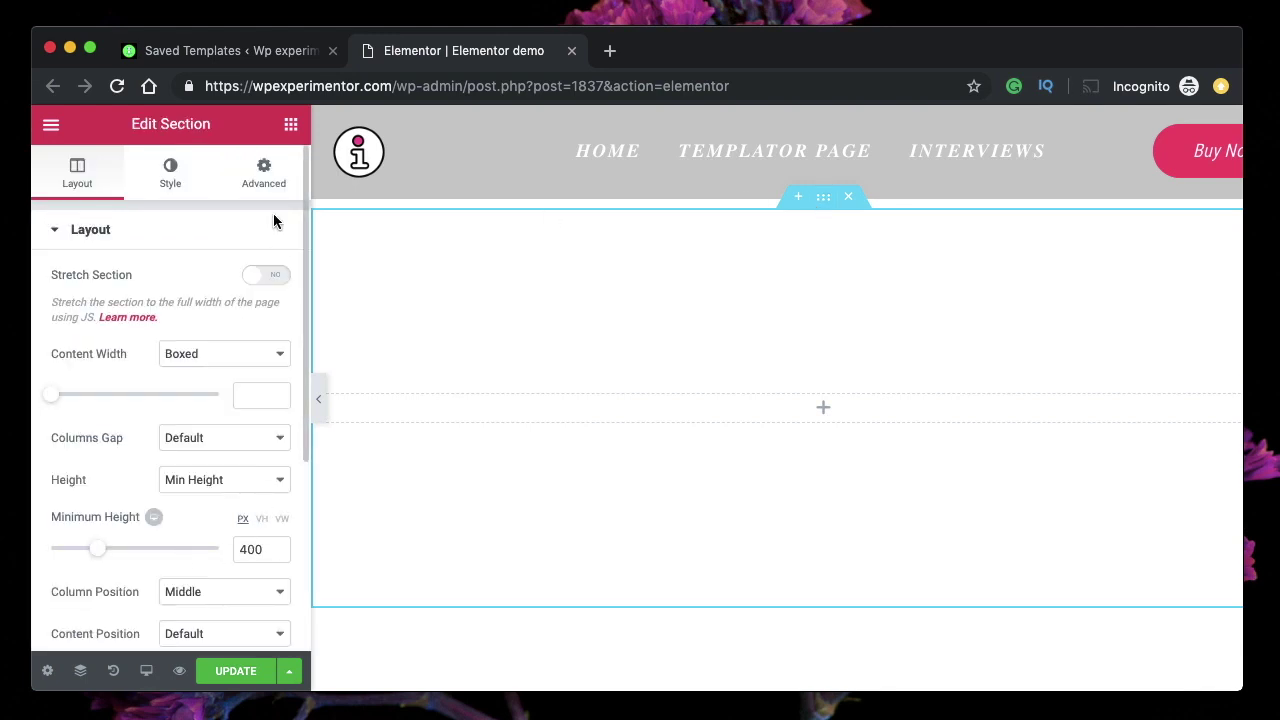
{"action": "left_click", "coordinate": [290, 125]}
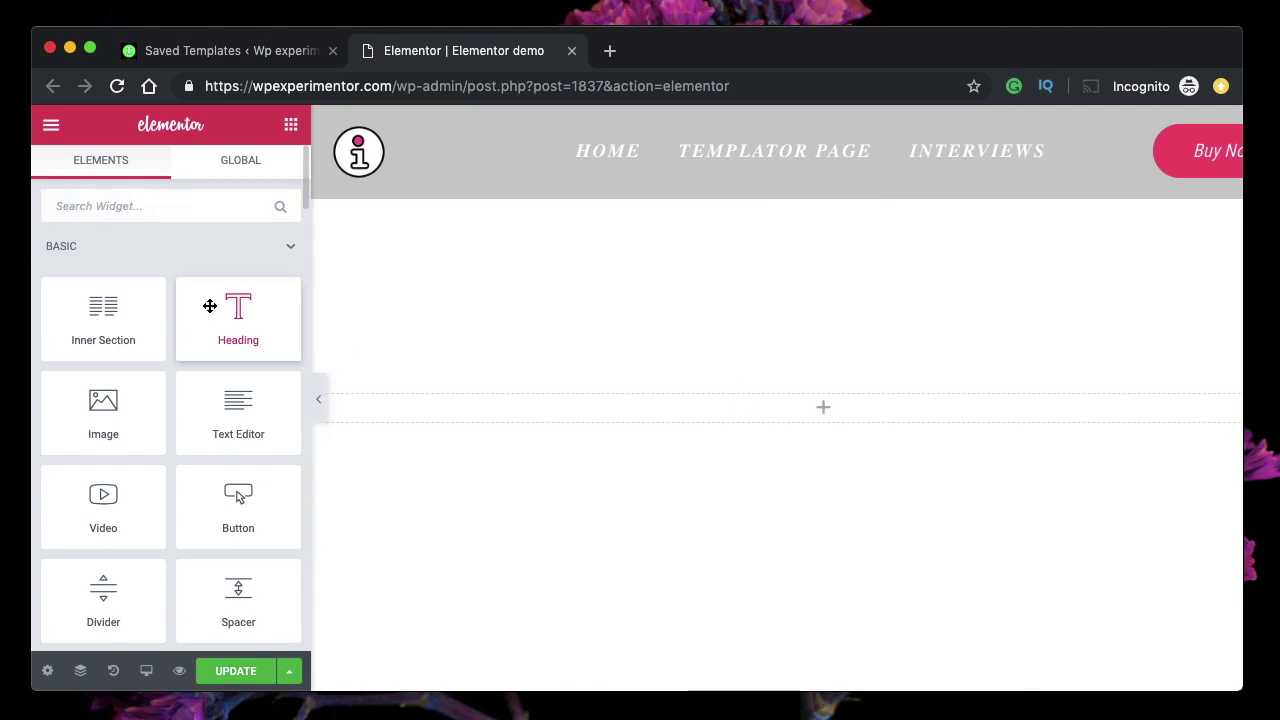
{"action": "left_click_drag", "start_coordinate": [224, 316], "coordinate": [600, 397]}
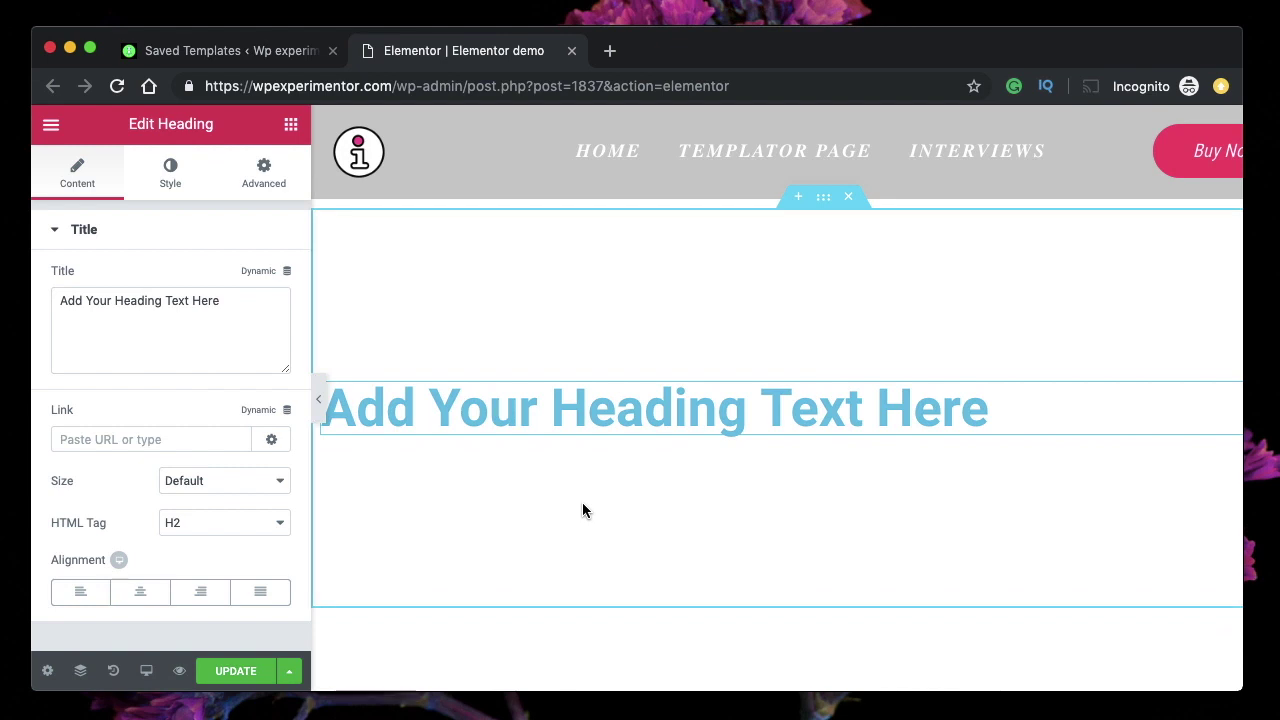
Select the heading's default title and open the heading's settings from its context menu.
{"action": "triple_click", "coordinate": [222, 300]}
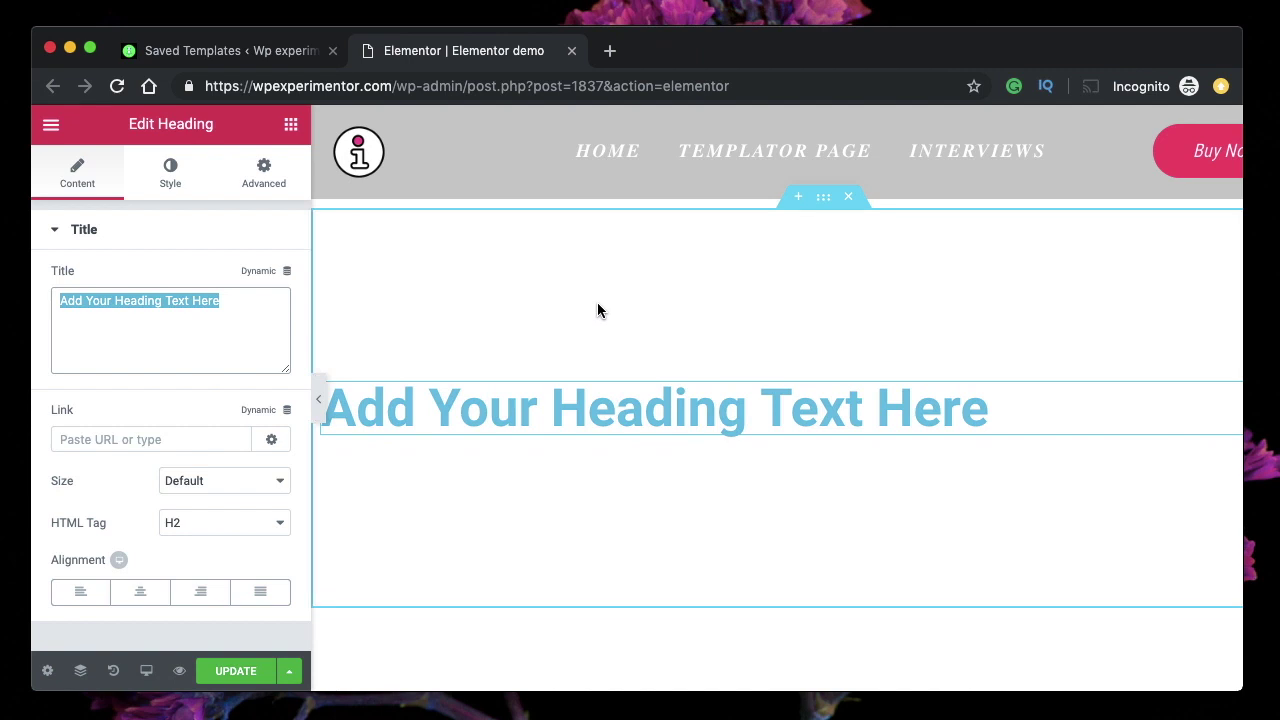
{"action": "left_click", "coordinate": [824, 205]}
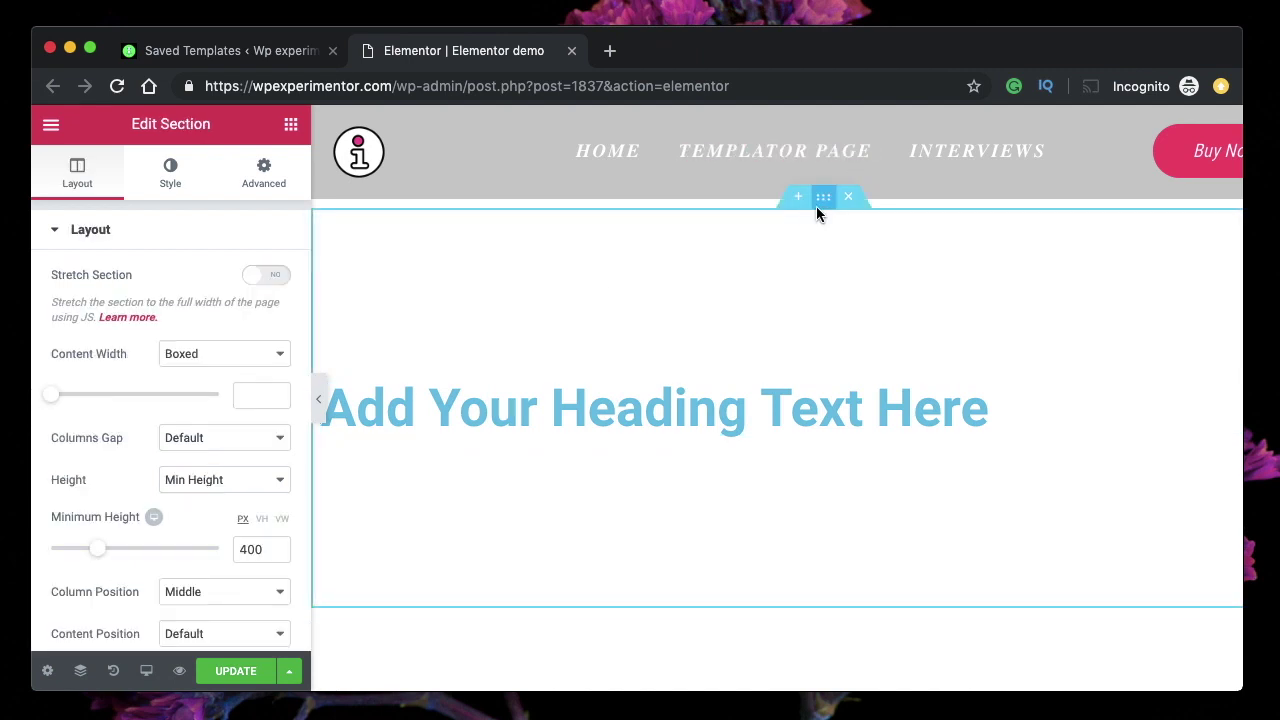
{"action": "right_click", "coordinate": [587, 417]}
{"action": "left_click", "coordinate": [596, 405]}
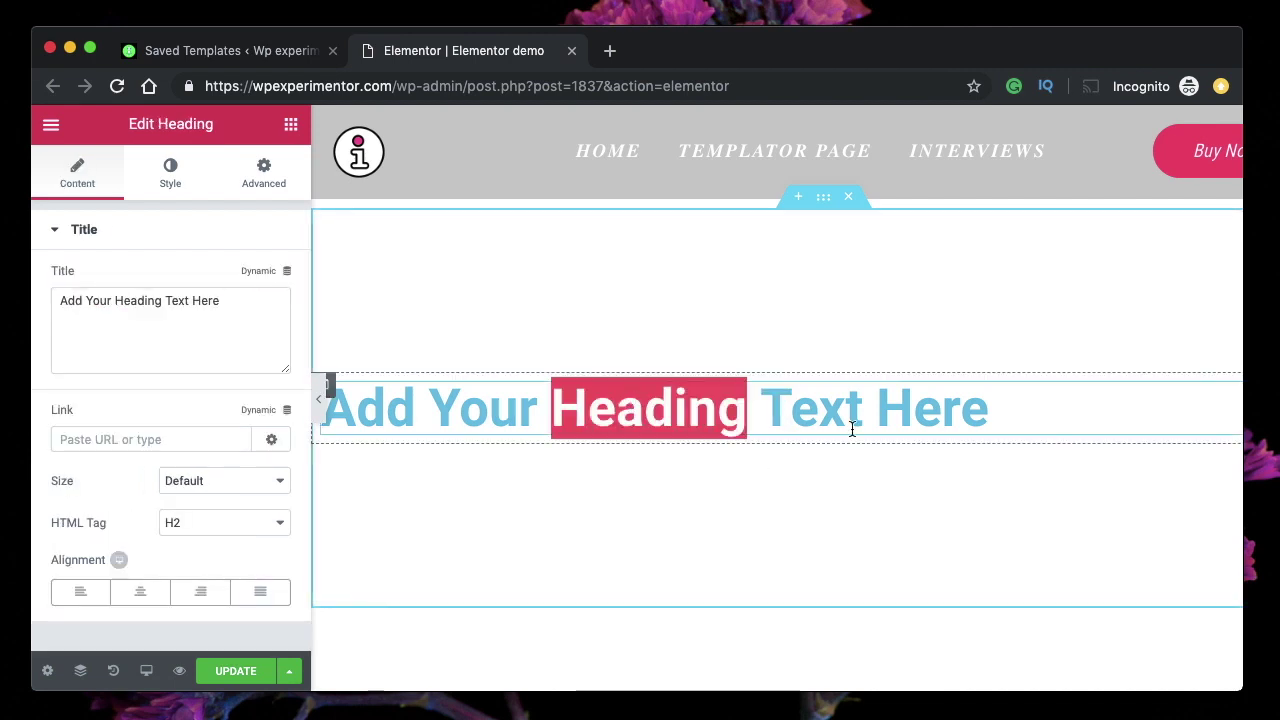
{"action": "left_click", "coordinate": [787, 516]}
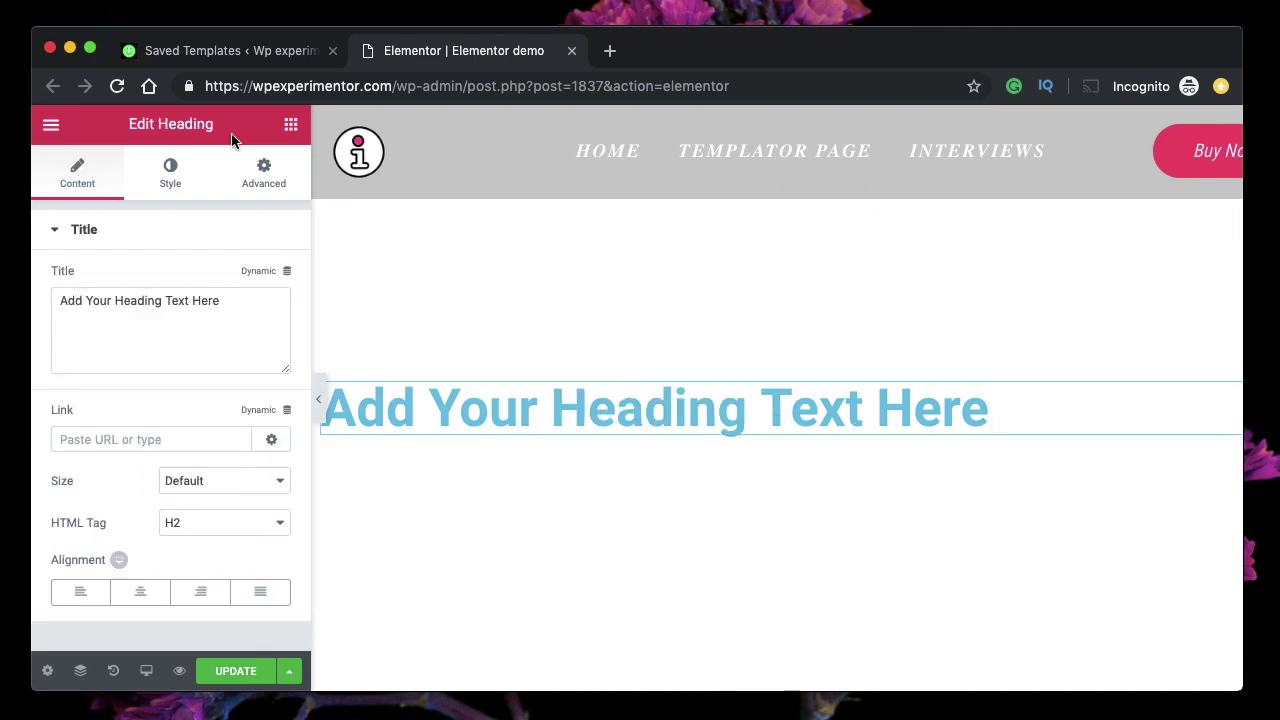
Use the Navigator to step through Section, Column and Heading, ending on the heading.
{"action": "right_click", "coordinate": [615, 403]}
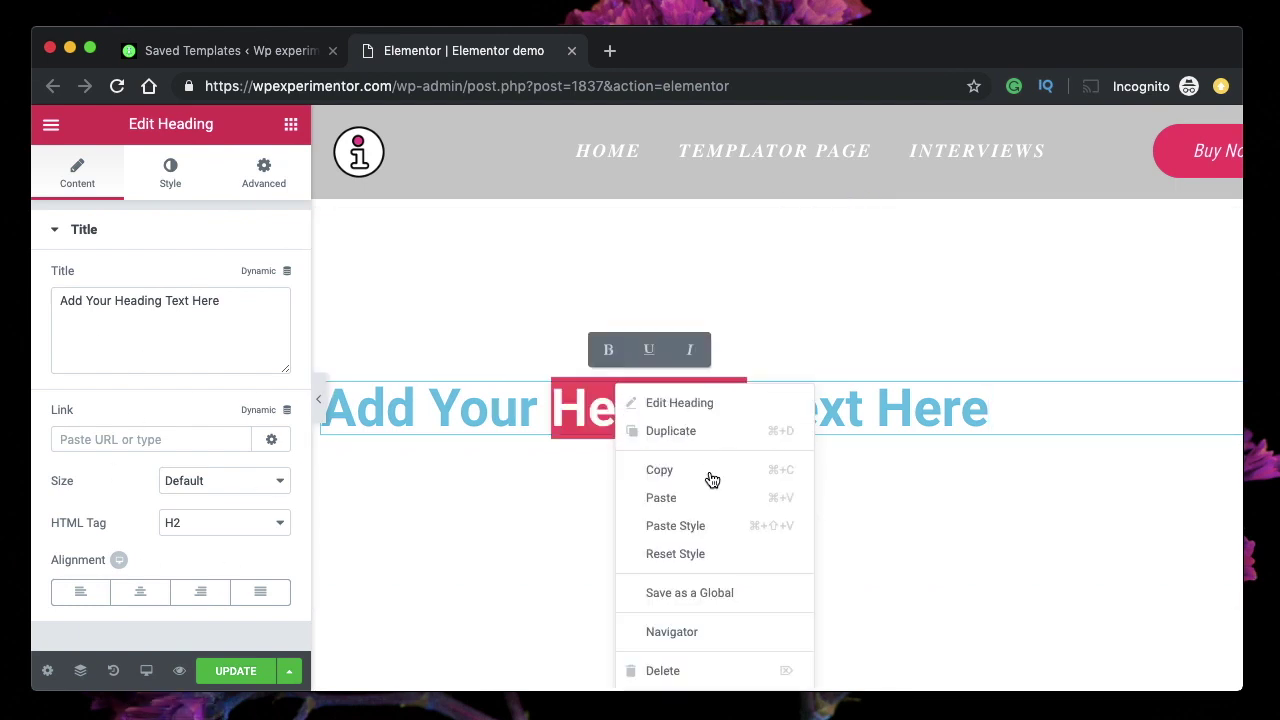
{"action": "left_click", "coordinate": [694, 632]}
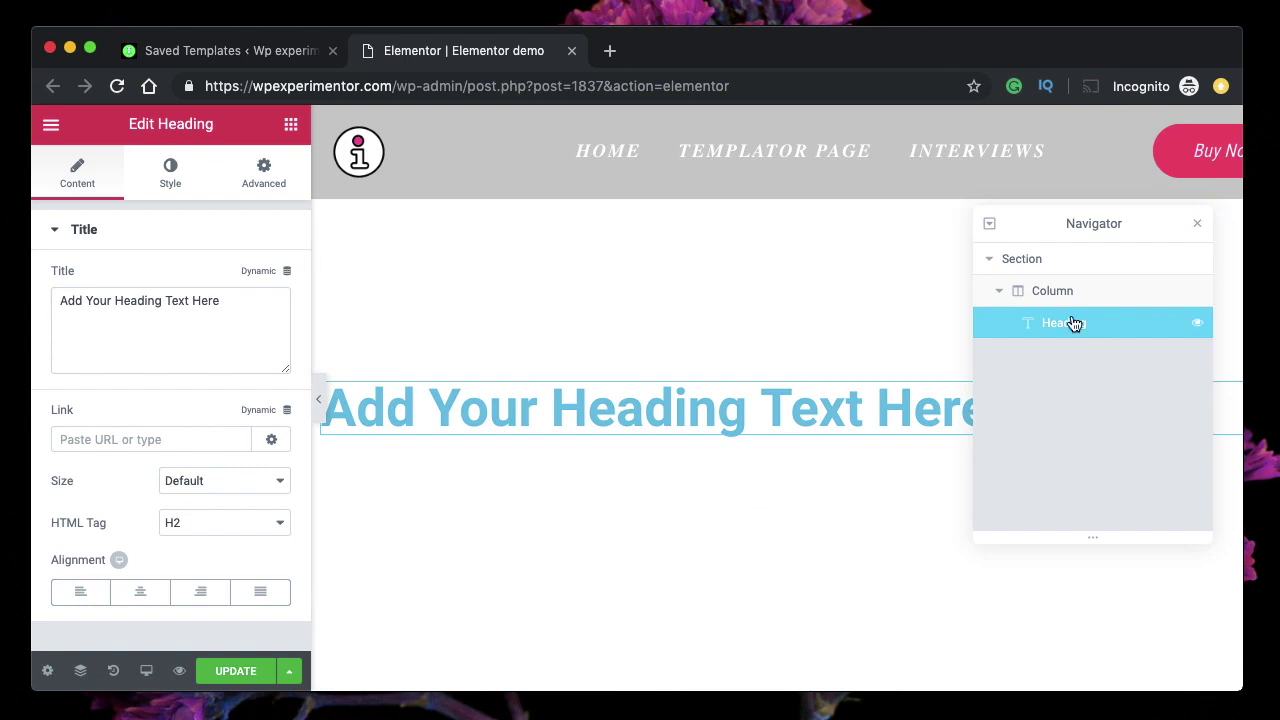
{"action": "left_click", "coordinate": [1058, 292]}
{"action": "left_click", "coordinate": [1017, 270]}
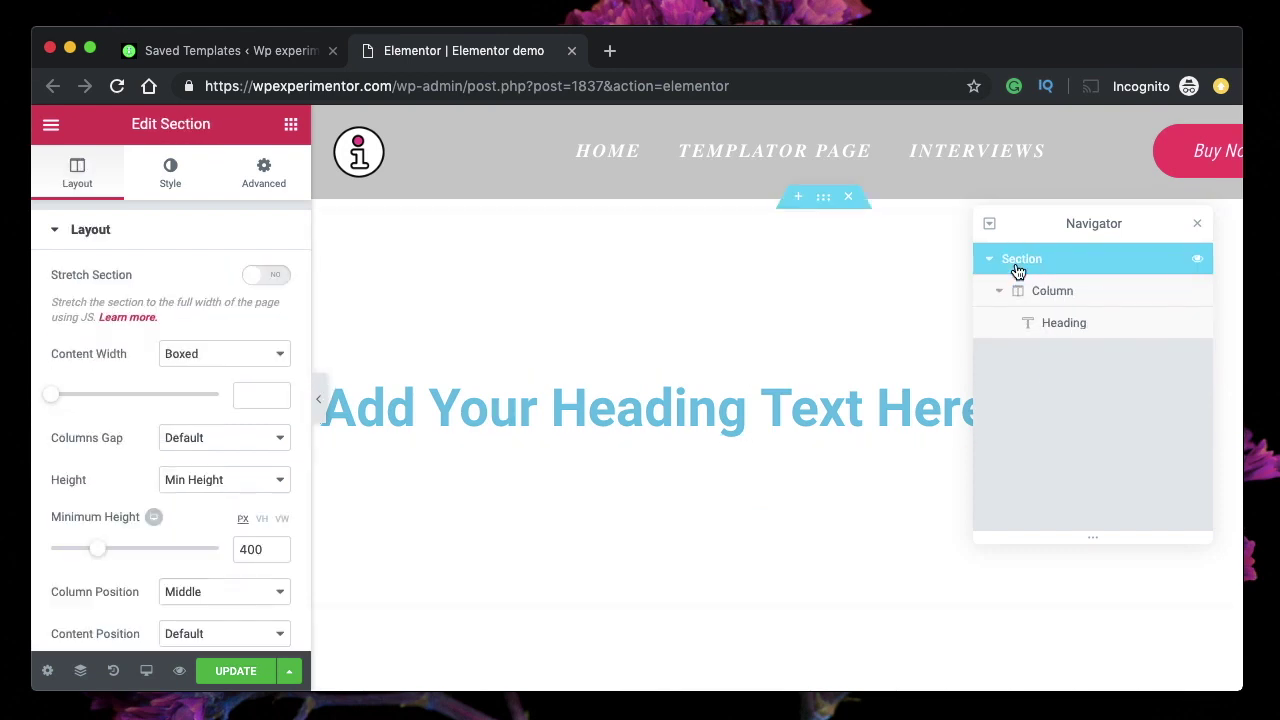
{"action": "left_click", "coordinate": [1029, 323]}
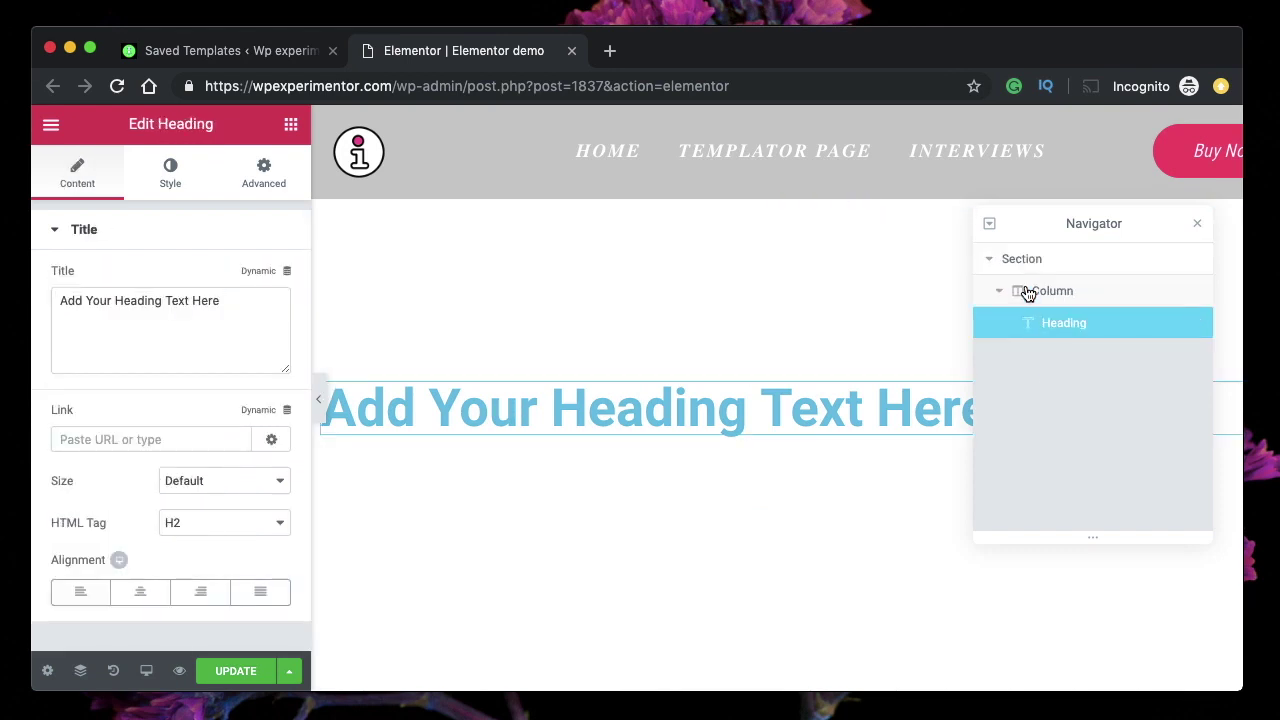
{"action": "left_click", "coordinate": [1029, 292]}
{"action": "left_click", "coordinate": [1037, 268]}
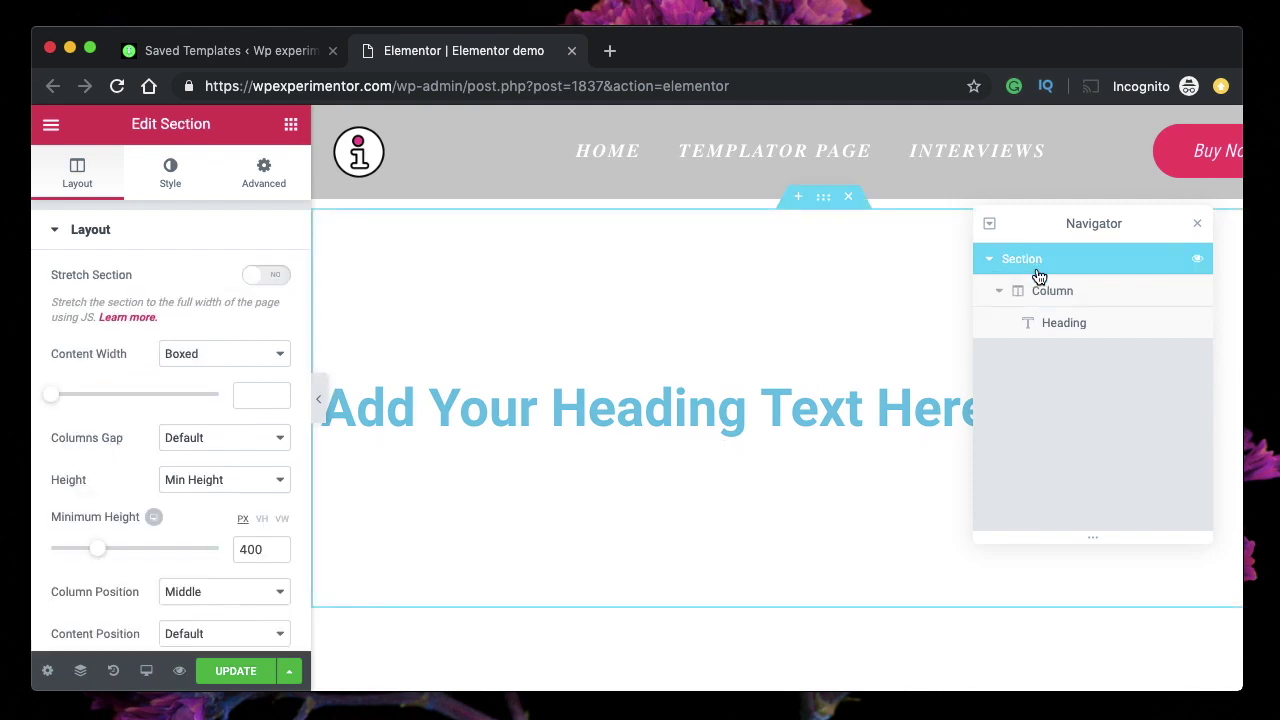
{"action": "left_click", "coordinate": [1048, 330]}
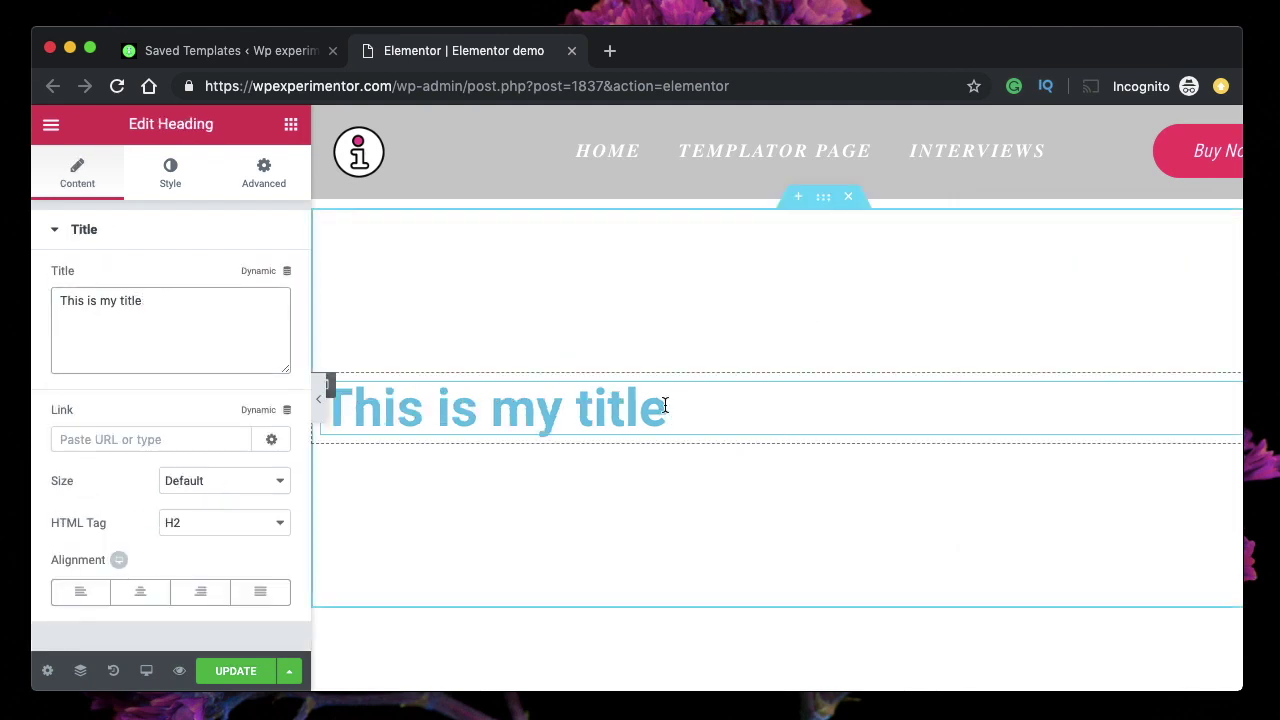
Replace the heading title text with 'This is my heading'.
{"action": "triple_click", "coordinate": [169, 300]}
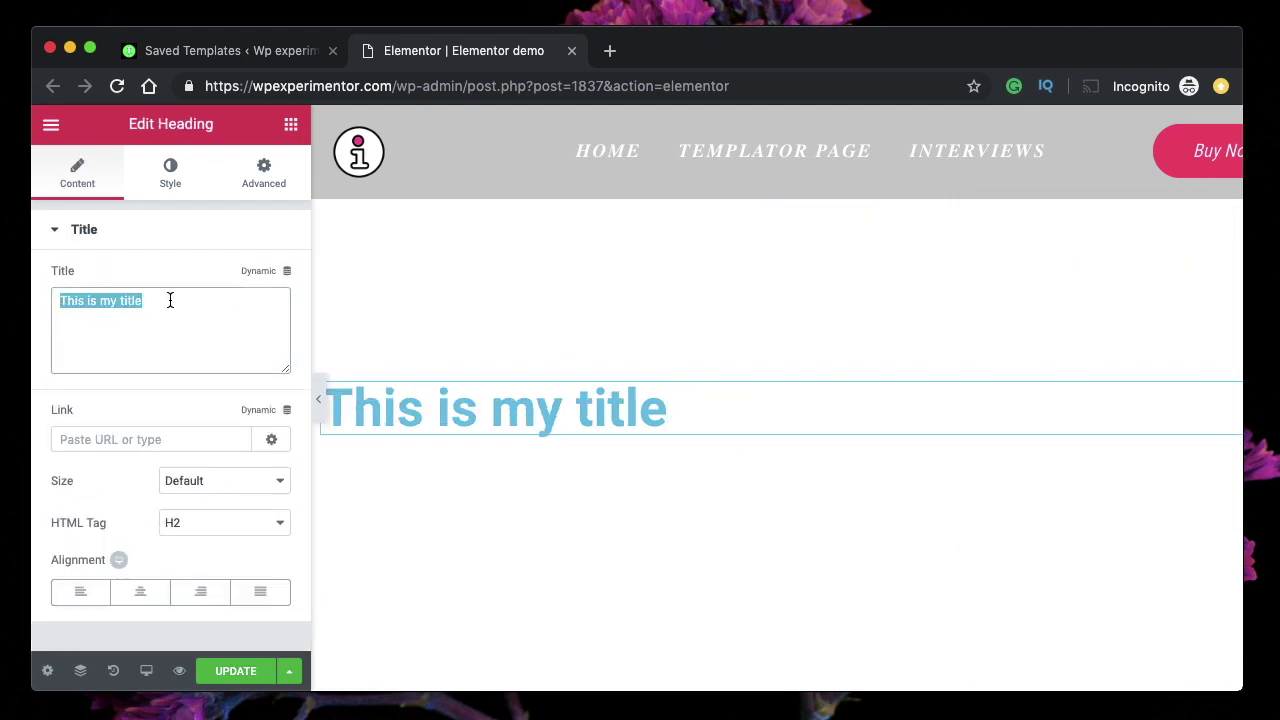
{"action": "type", "text": "This is "}
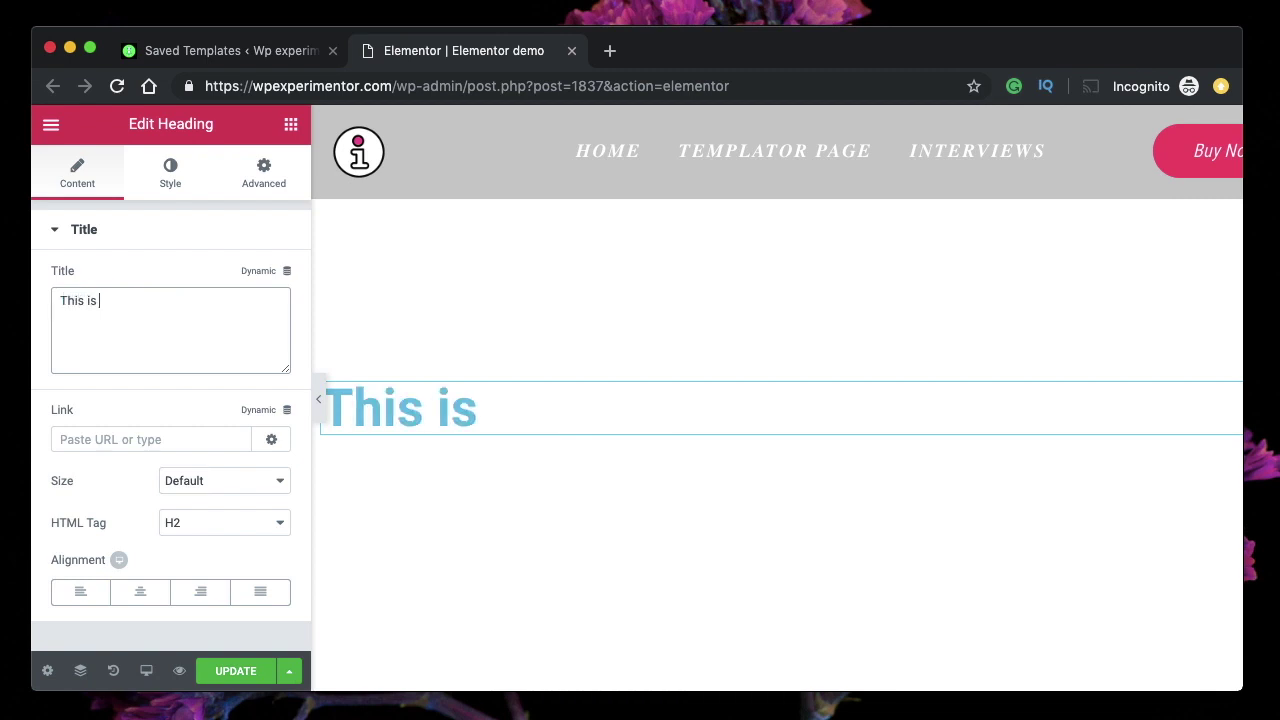
{"action": "type", "text": "my h"}
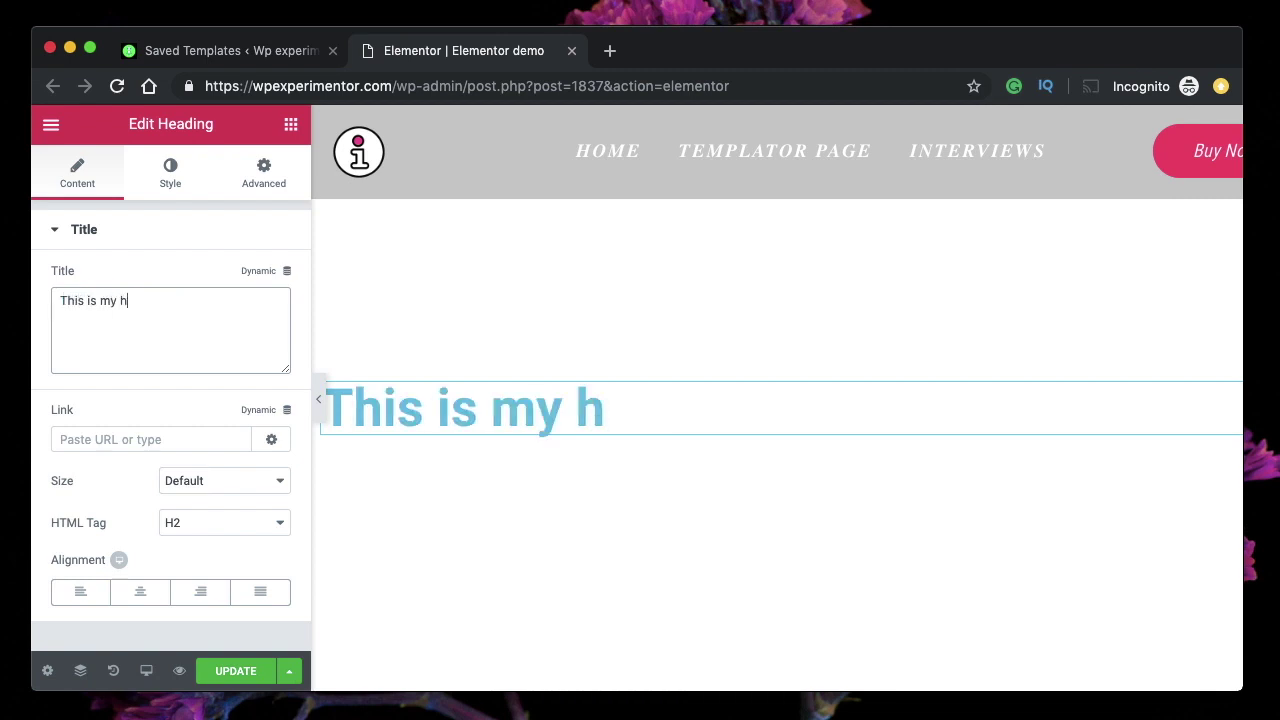
{"action": "type", "text": "eading"}
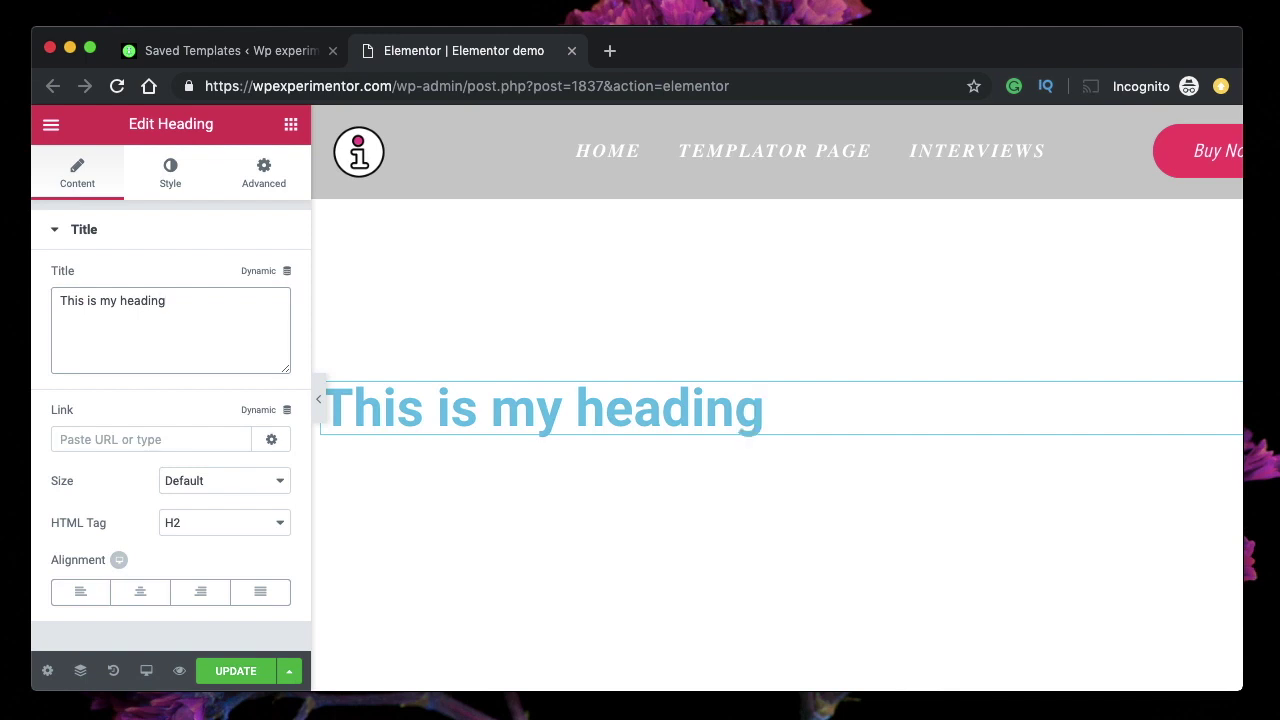
{"action": "triple_click", "coordinate": [100, 300]}
{"action": "left_click", "coordinate": [198, 308]}
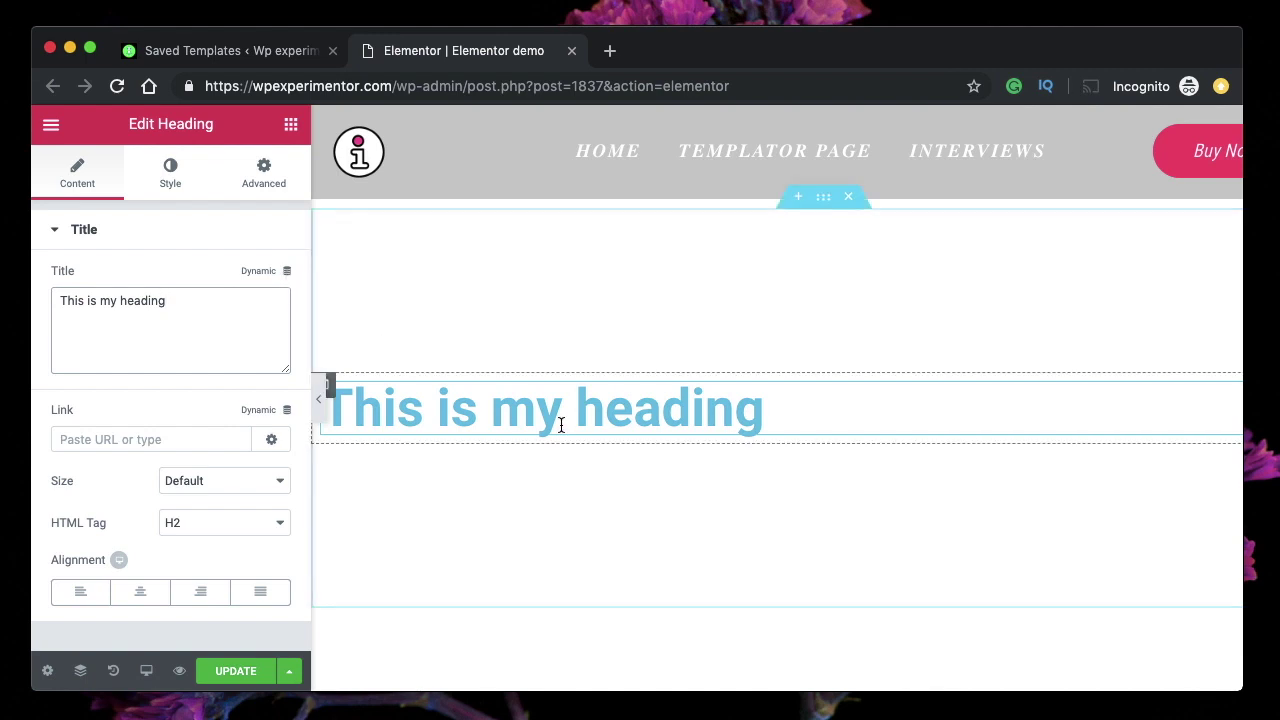
Dismiss the dynamic sources list and replace the title text with '$'.
{"action": "left_click", "coordinate": [287, 272]}
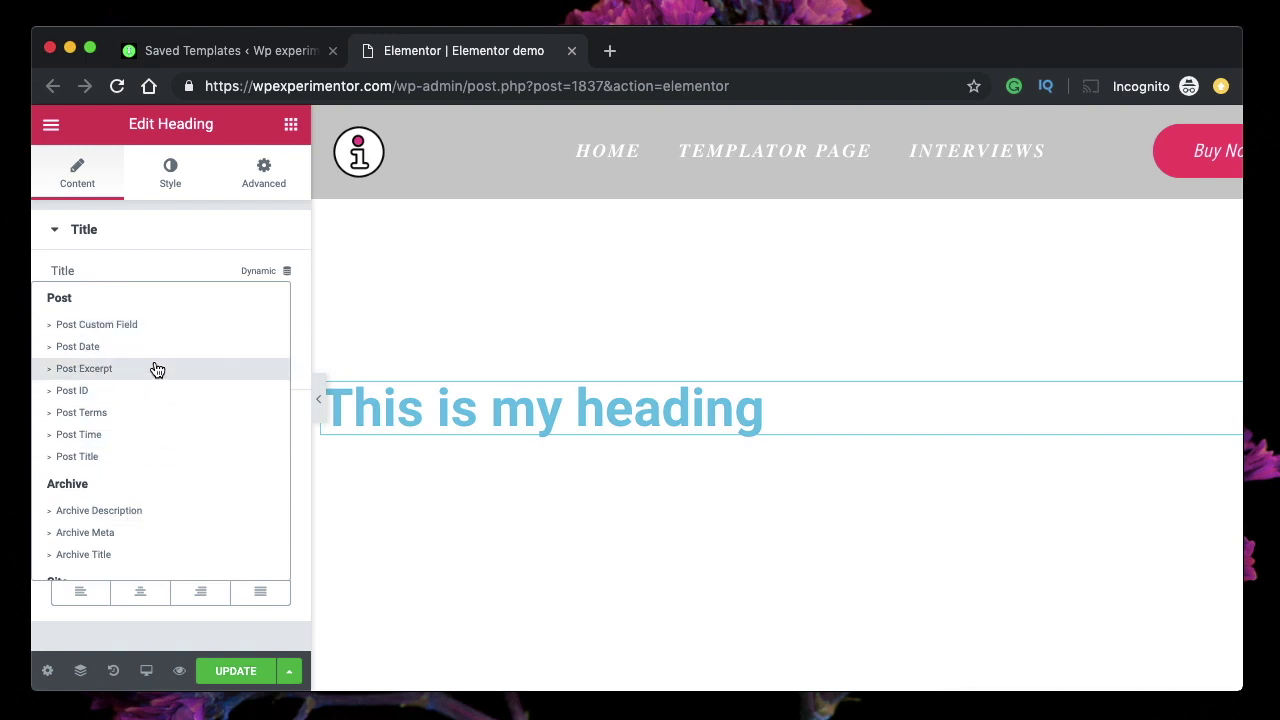
{"action": "left_click", "coordinate": [167, 234]}
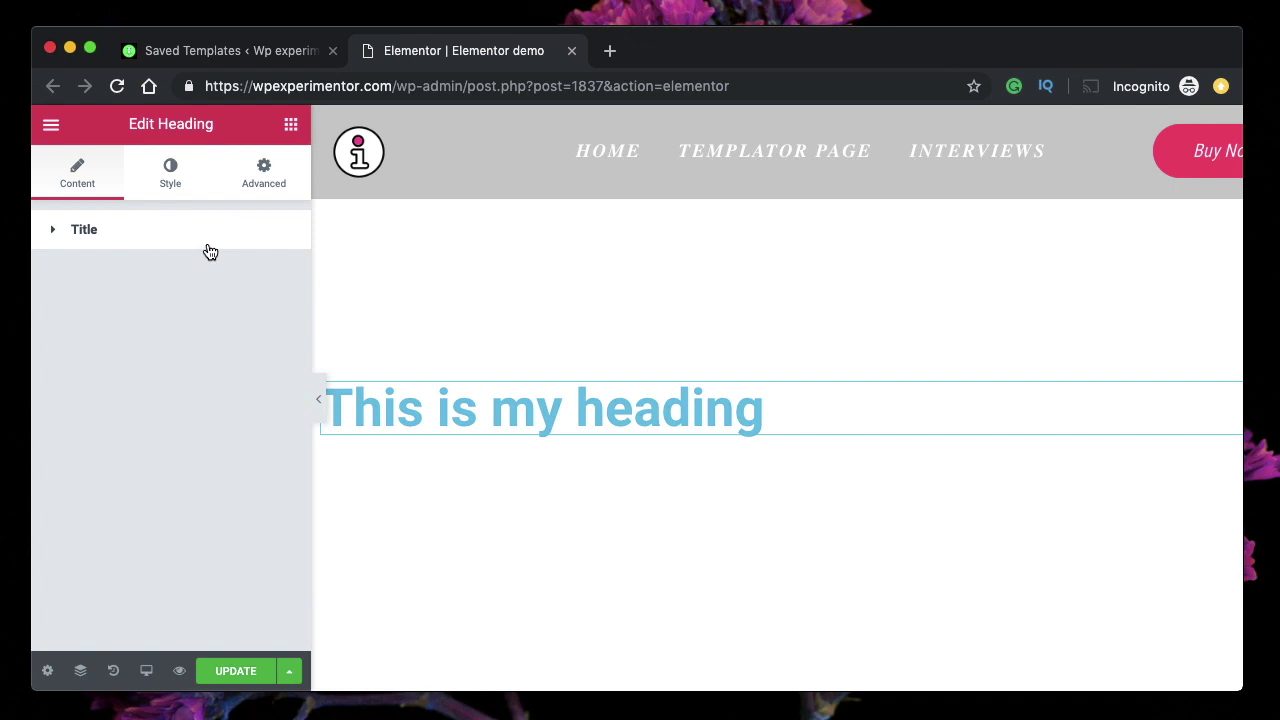
{"action": "left_click", "coordinate": [208, 245]}
{"action": "triple_click", "coordinate": [134, 301]}
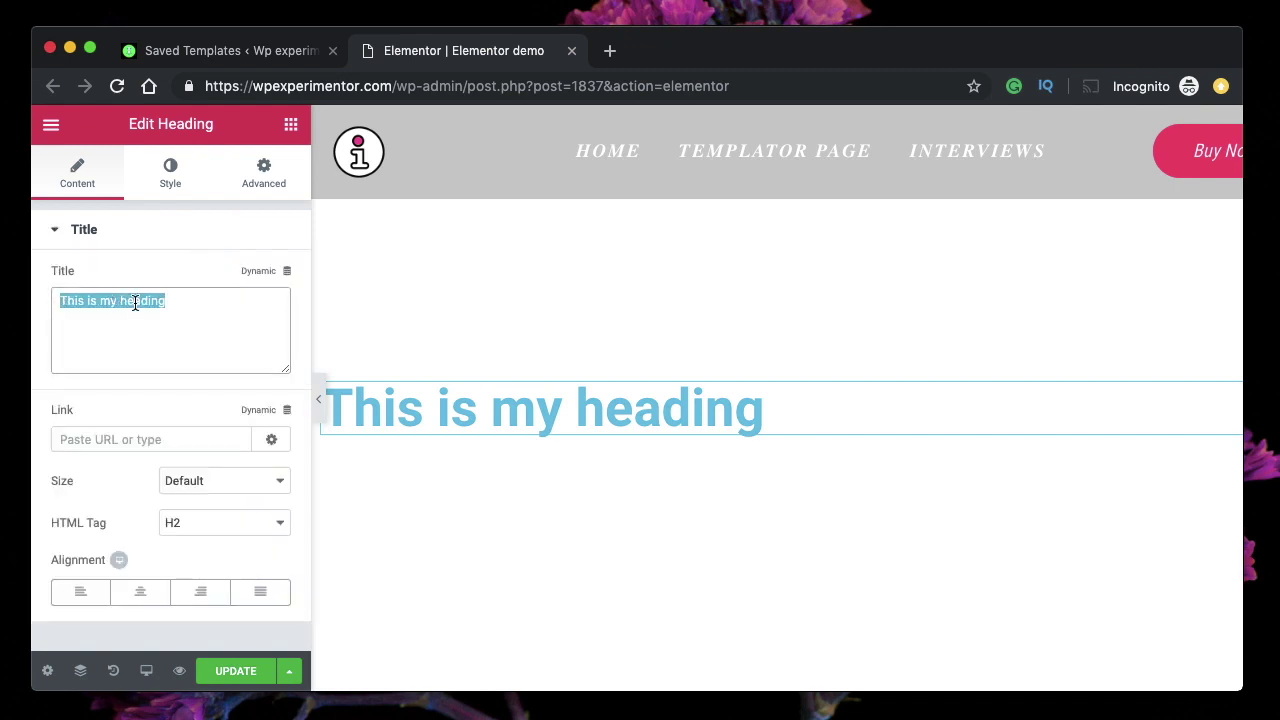
{"action": "type", "text": "$"}
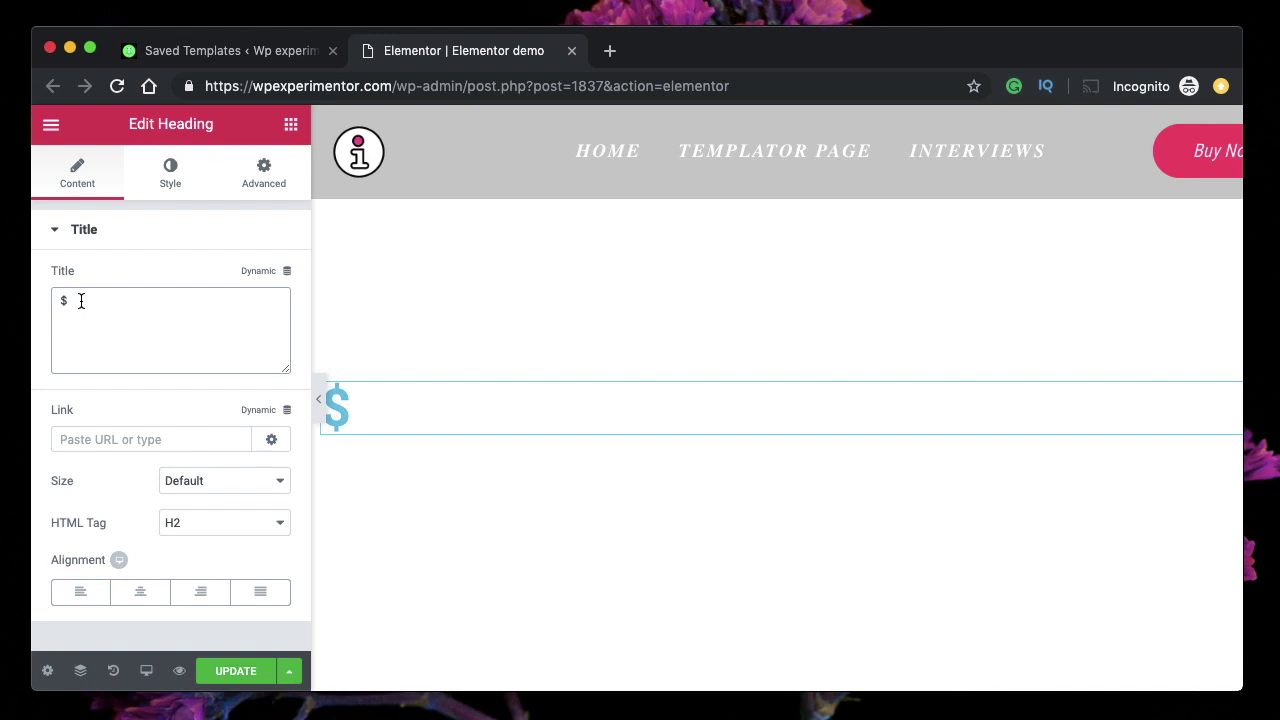
Link the title to the dynamic Post Title, then remove that link.
{"action": "left_click", "coordinate": [287, 273]}
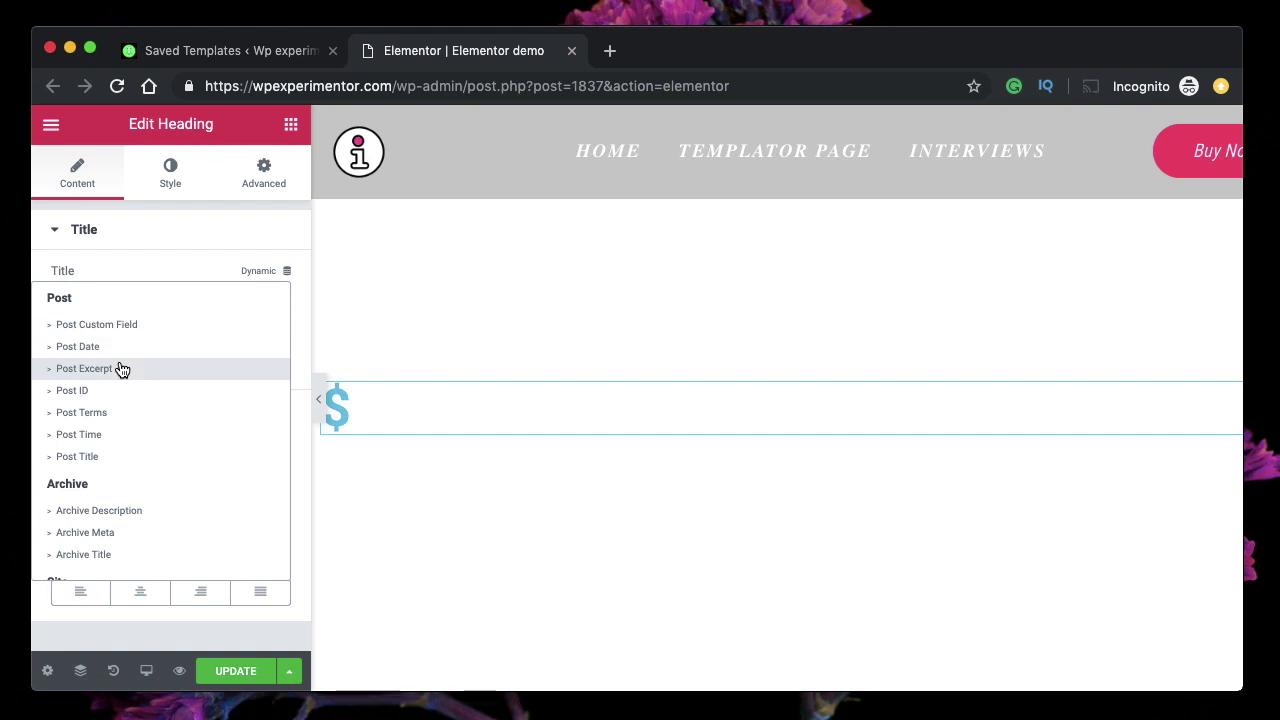
{"action": "left_click", "coordinate": [108, 457]}
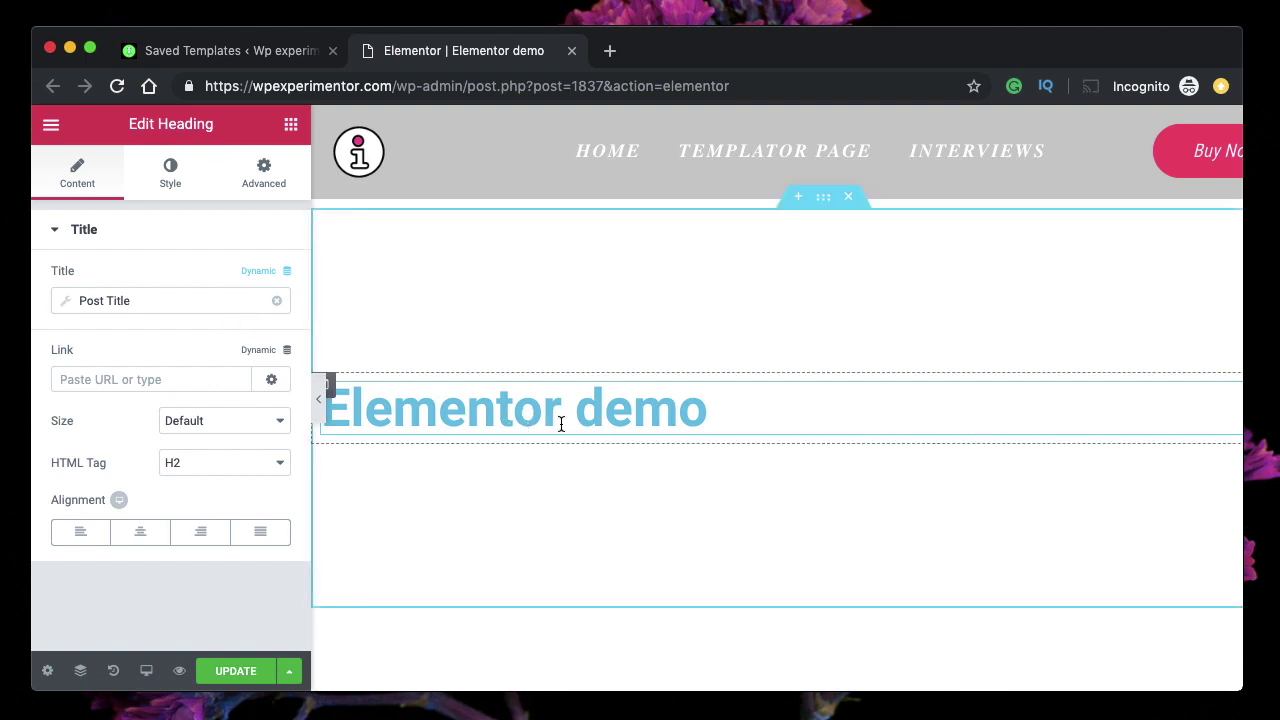
{"action": "left_click", "coordinate": [276, 301]}
Replace the '$' title with 'This is my heading'.
{"action": "left_click", "coordinate": [75, 300]}
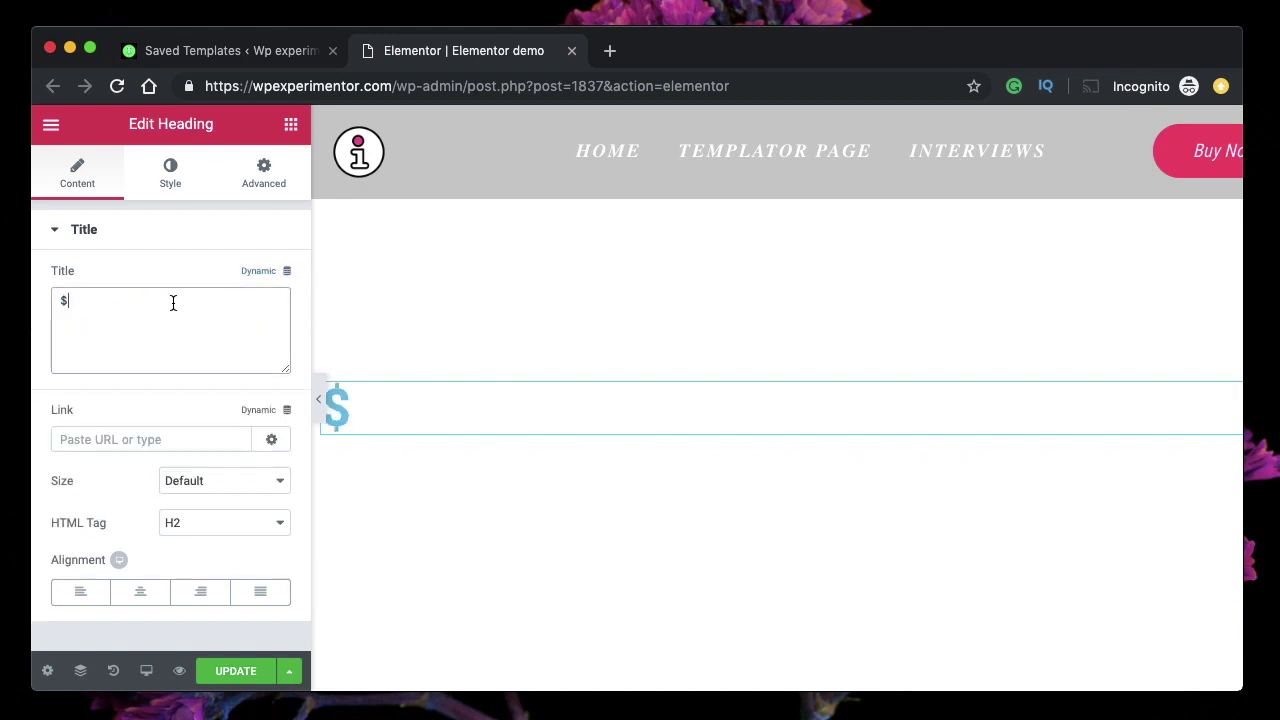
{"action": "key", "text": "super+a"}
{"action": "key", "text": "BackSpace"}
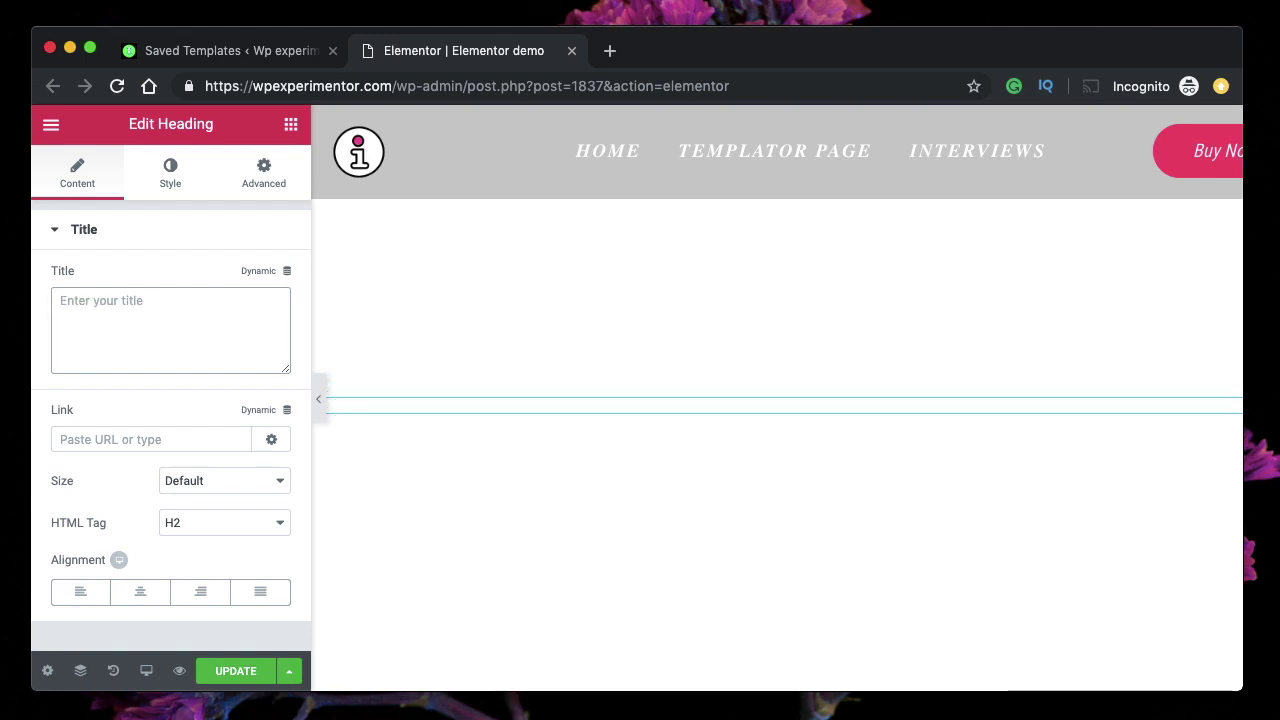
{"action": "type", "text": "This is"}
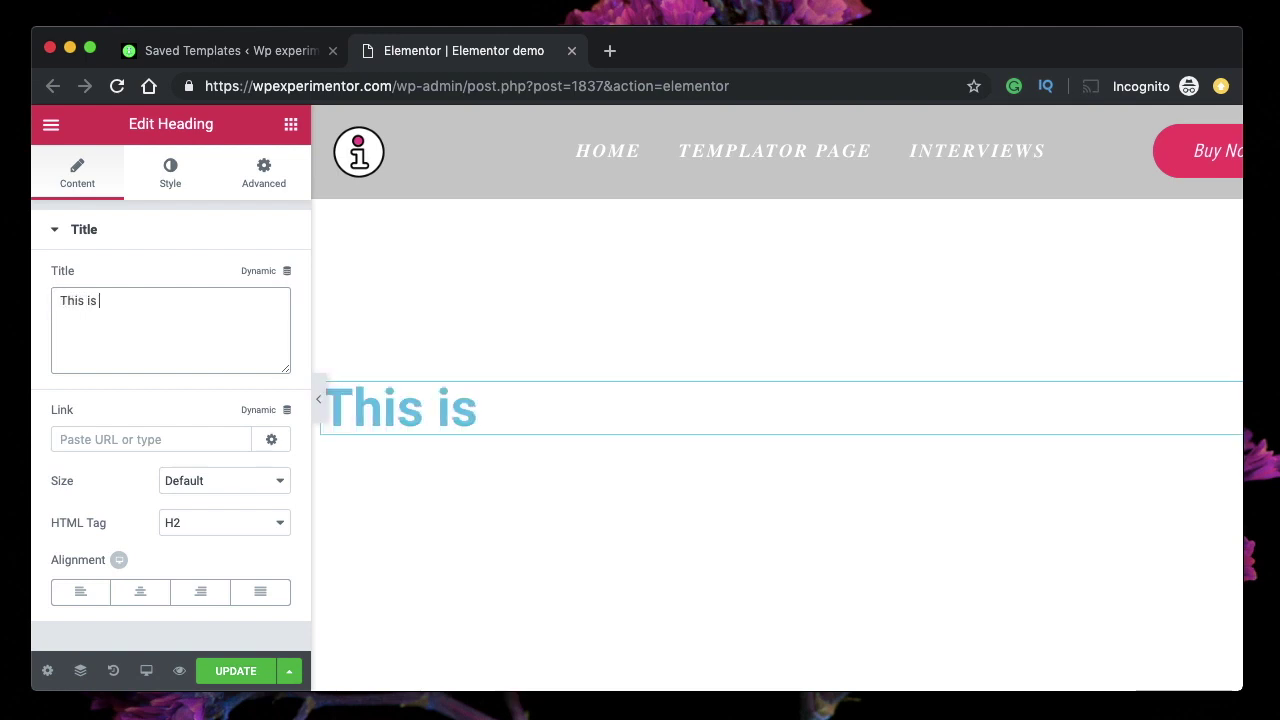
{"action": "type", "text": " my heading"}
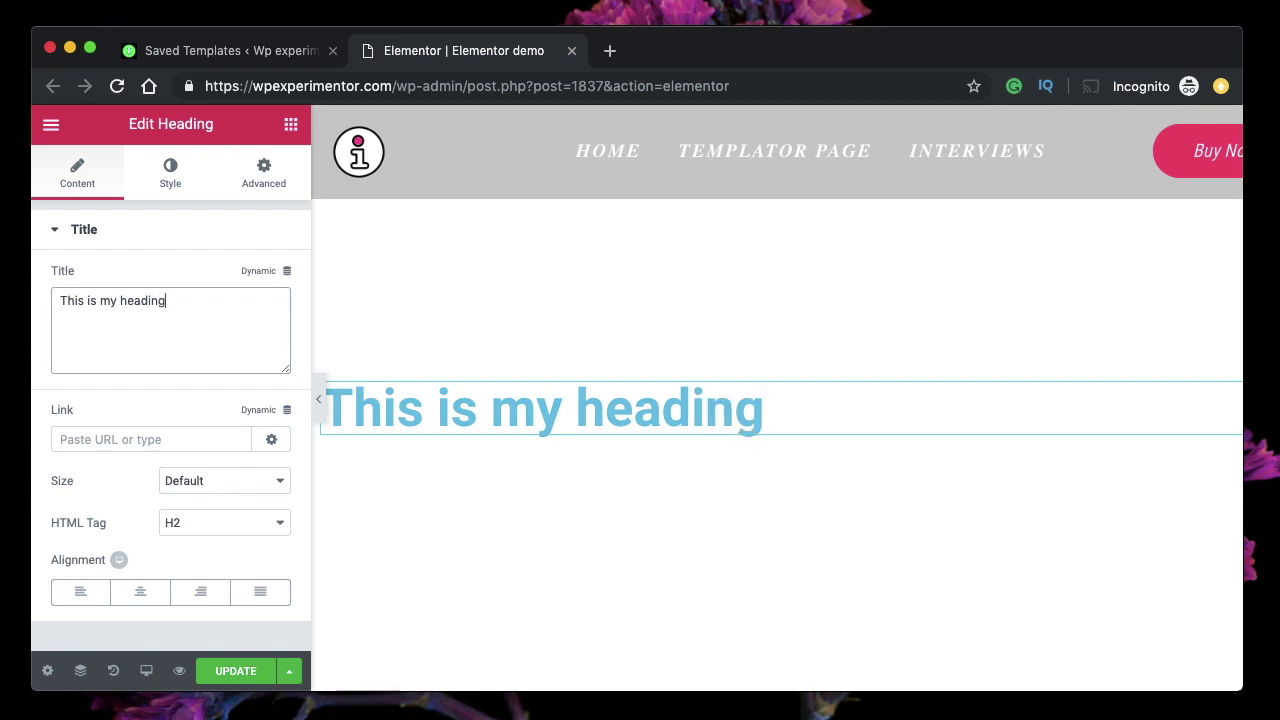
Try Post Title, Post Time and Author Name as dynamic titles, then remove the dynamic tag.
{"action": "left_click", "coordinate": [286, 271]}
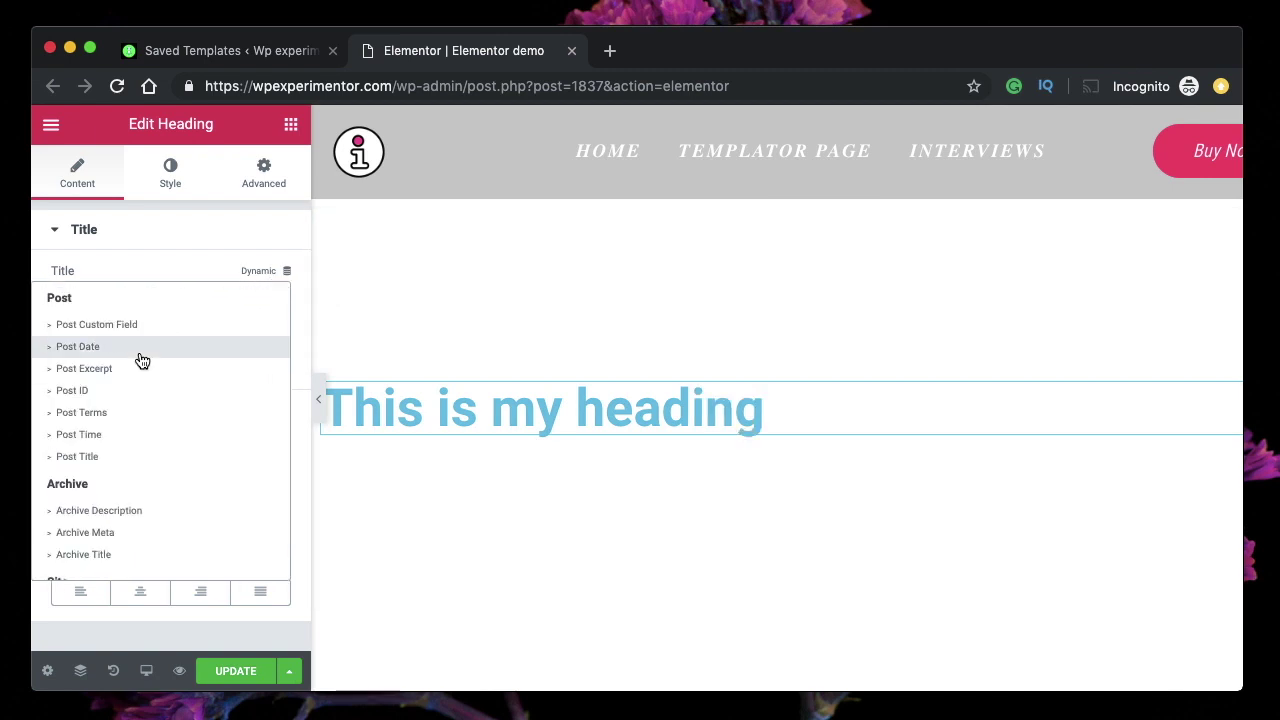
{"action": "left_click", "coordinate": [124, 456]}
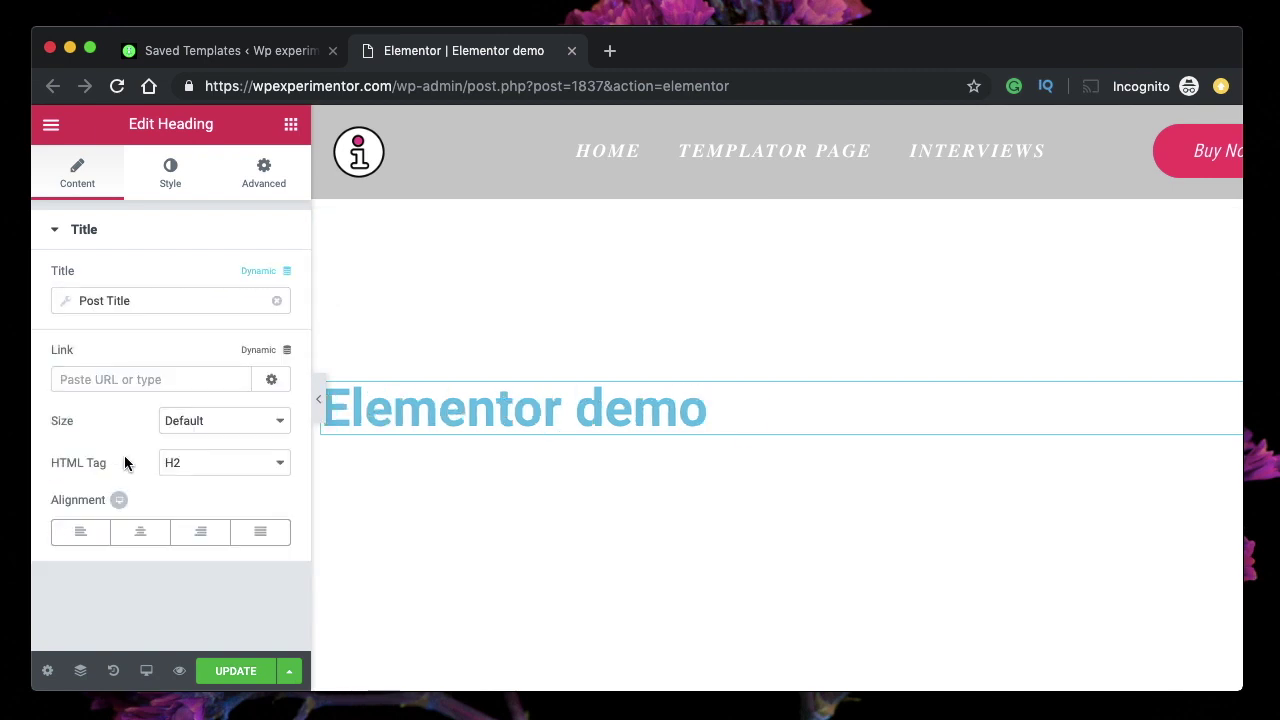
{"action": "left_click", "coordinate": [282, 273]}
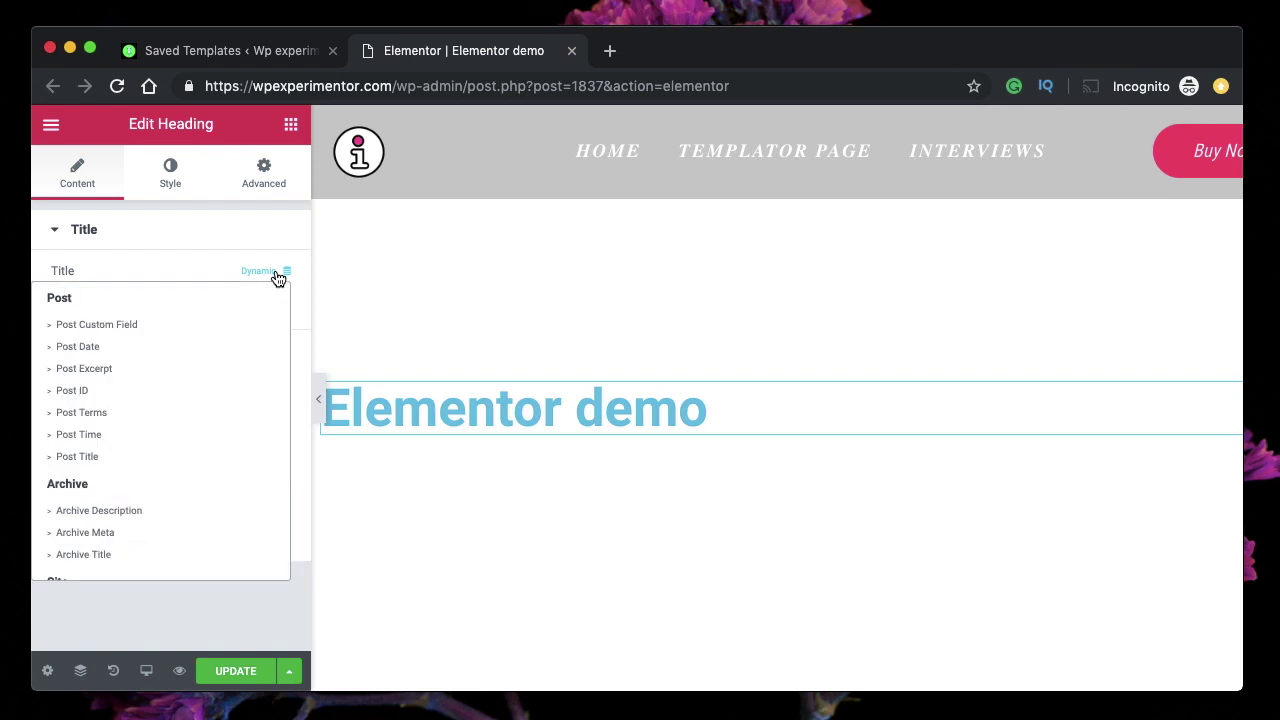
{"action": "left_click", "coordinate": [174, 442]}
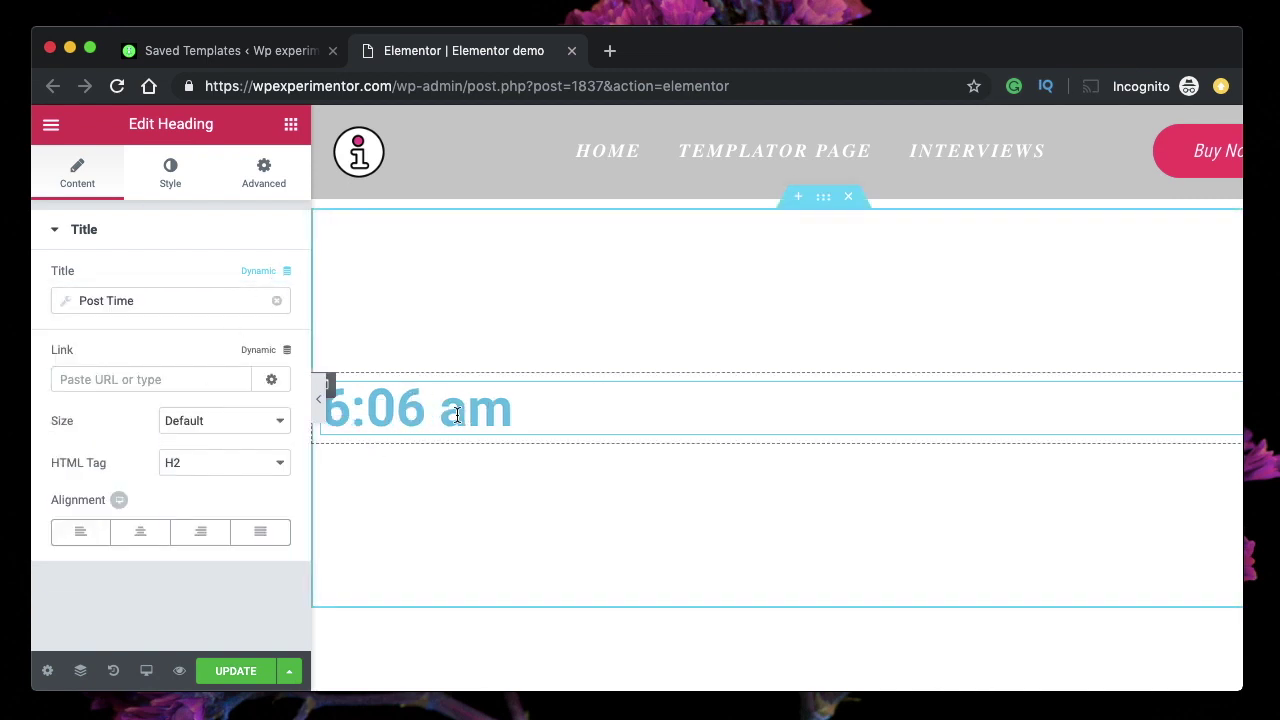
{"action": "left_click", "coordinate": [288, 271]}
{"action": "scroll", "coordinate": [143, 410], "scroll_direction": "down", "scroll_amount": 10}
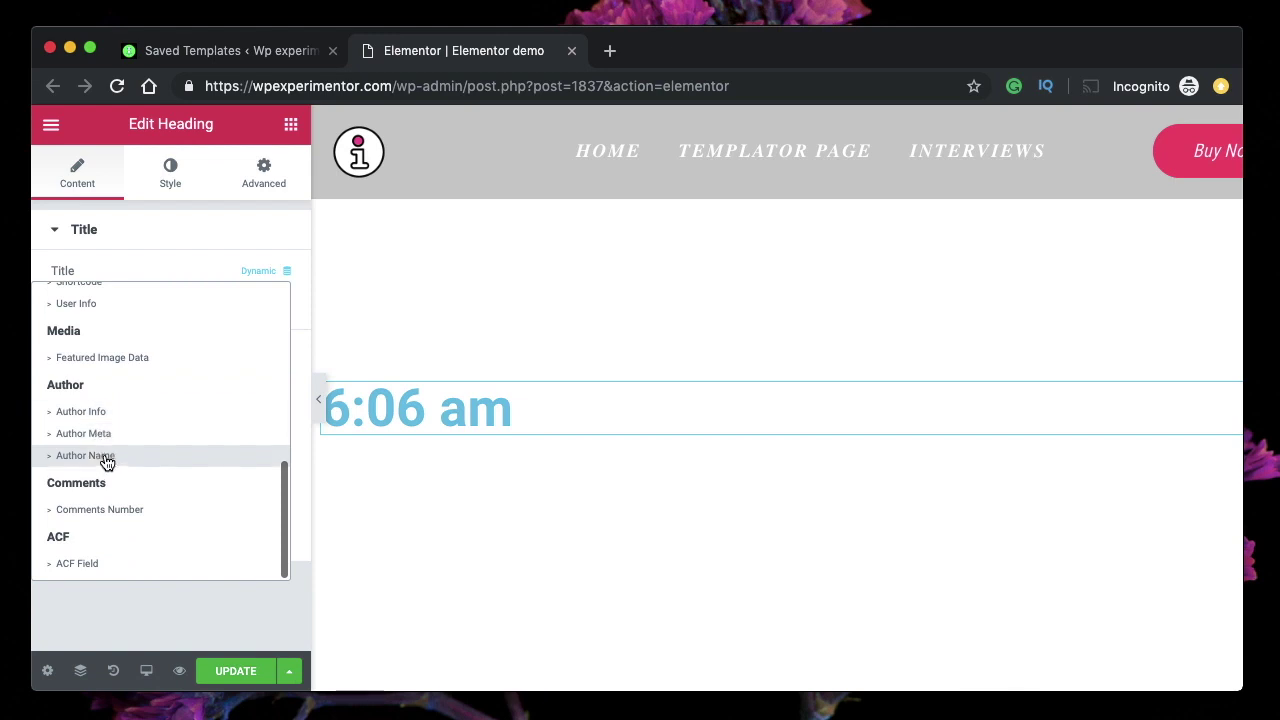
{"action": "left_click", "coordinate": [103, 457]}
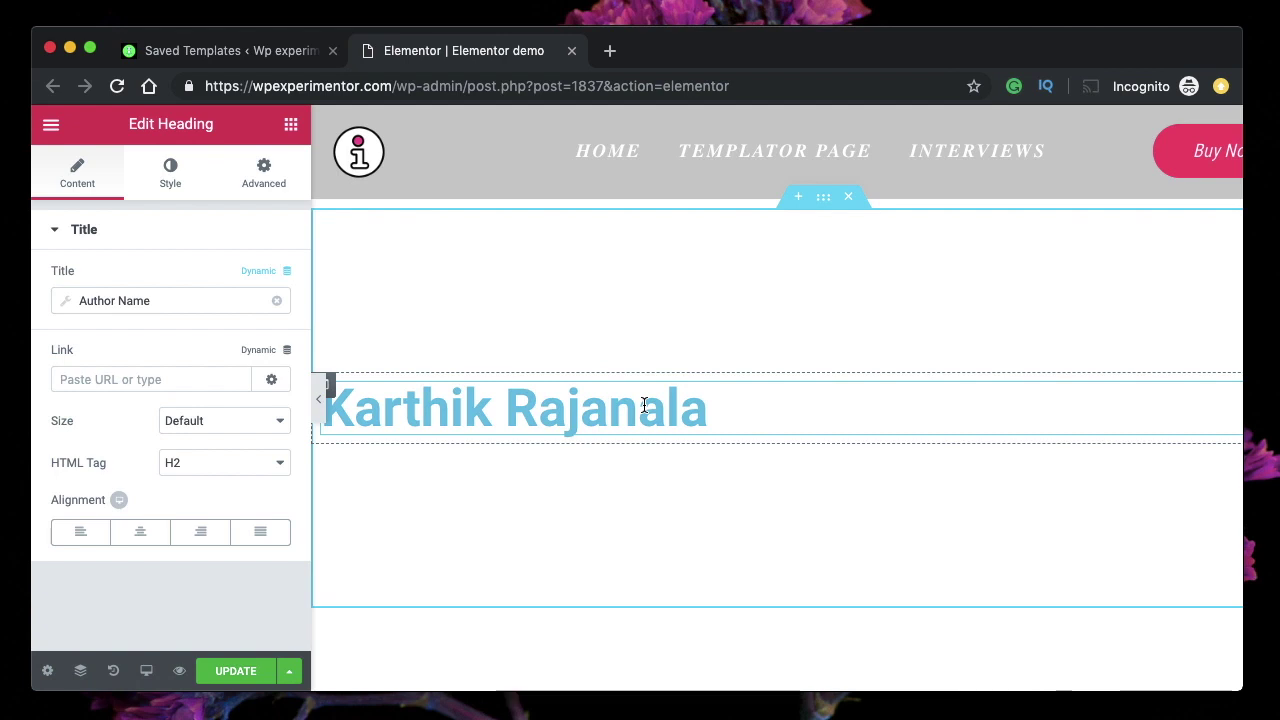
{"action": "left_click", "coordinate": [276, 300]}
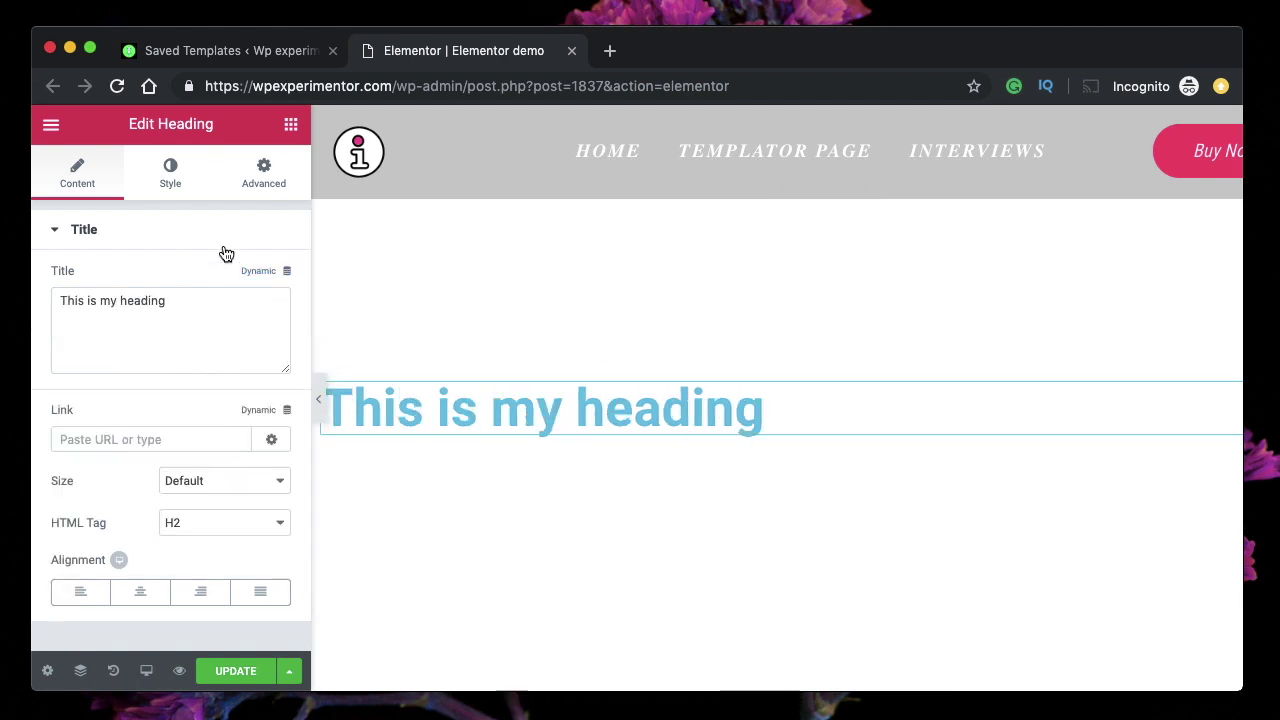
Enter 'page' as the heading link, then clear it so the heading has no link.
{"action": "left_click", "coordinate": [152, 439]}
{"action": "type", "text": "page"}
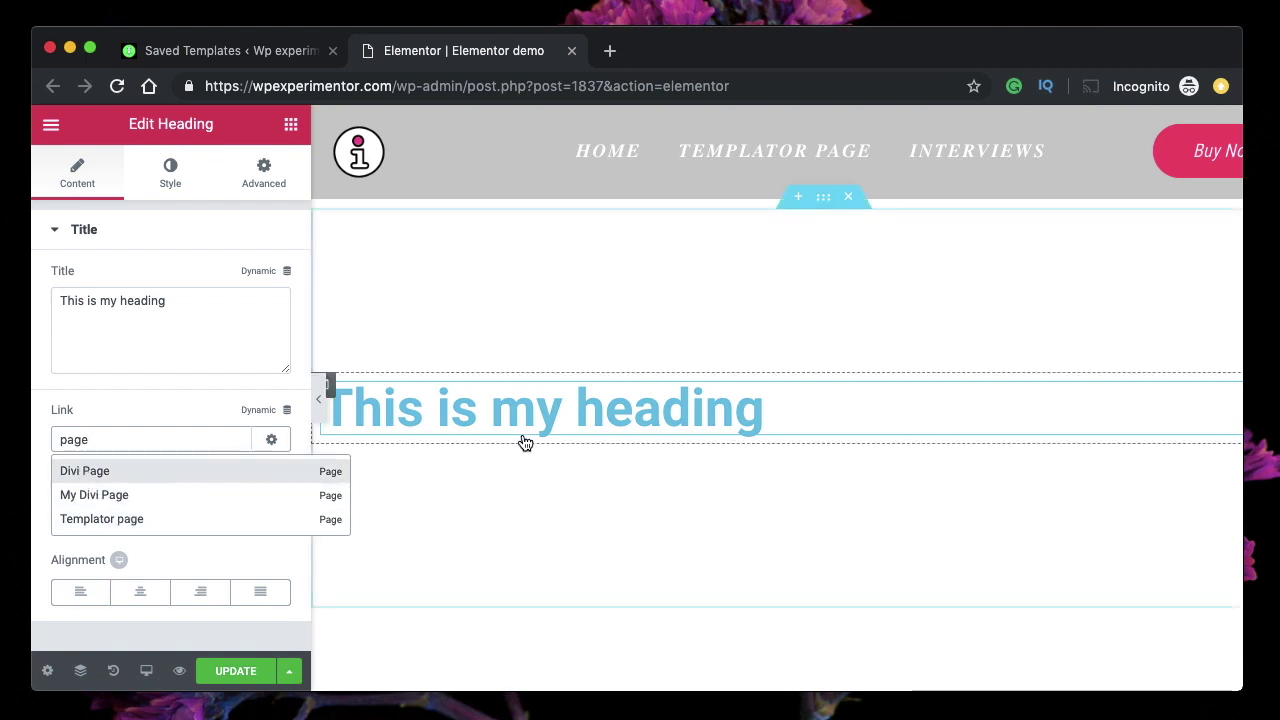
{"action": "left_click", "coordinate": [140, 403]}
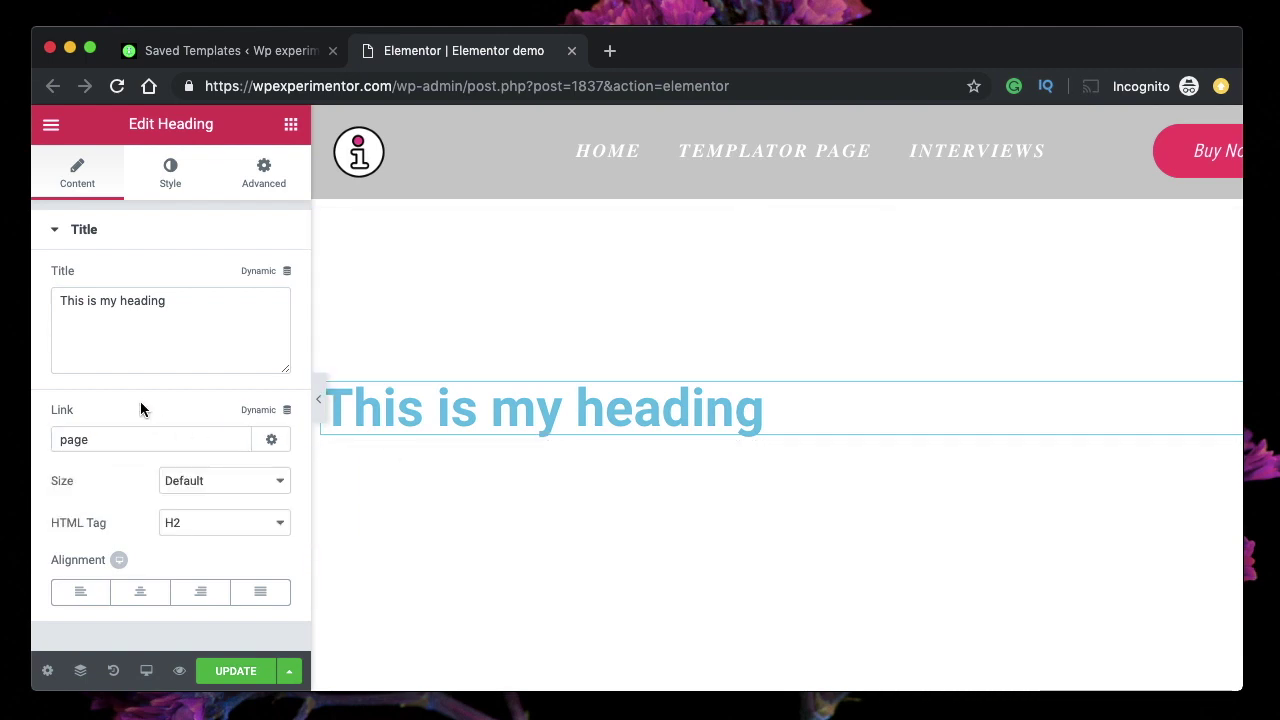
{"action": "left_click", "coordinate": [269, 412]}
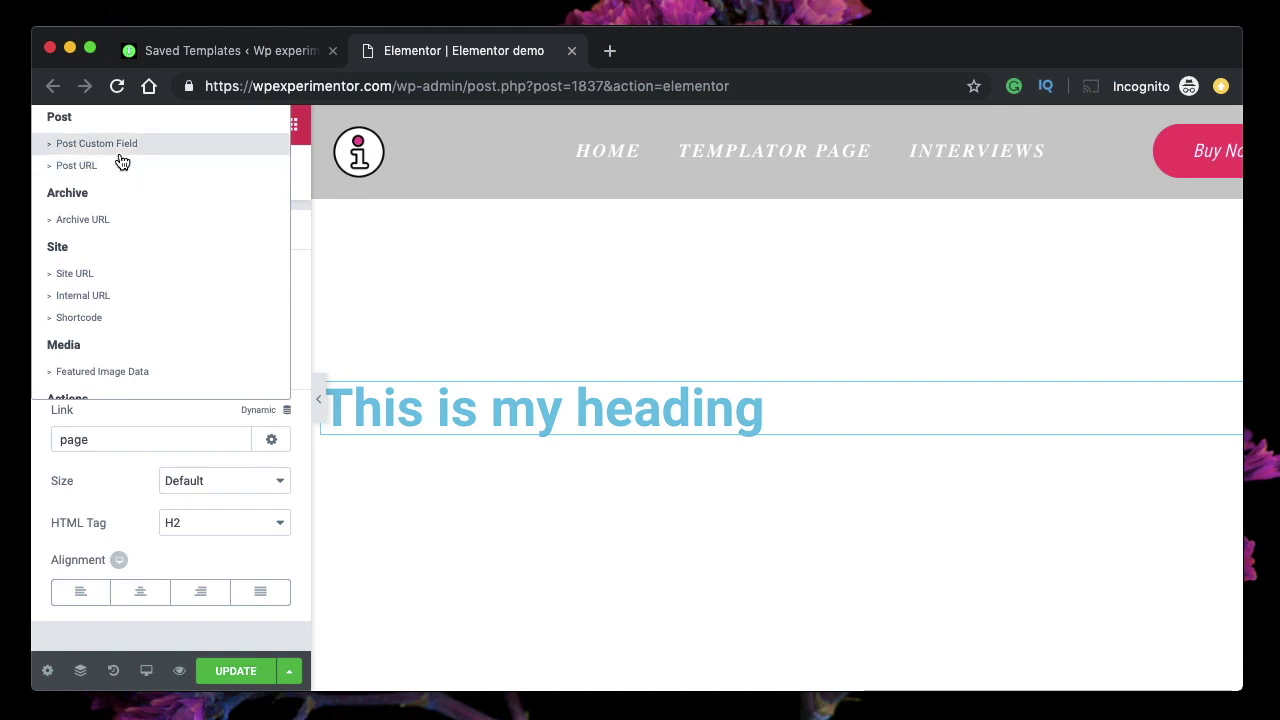
{"action": "scroll", "coordinate": [120, 277], "scroll_direction": "down", "scroll_amount": 2}
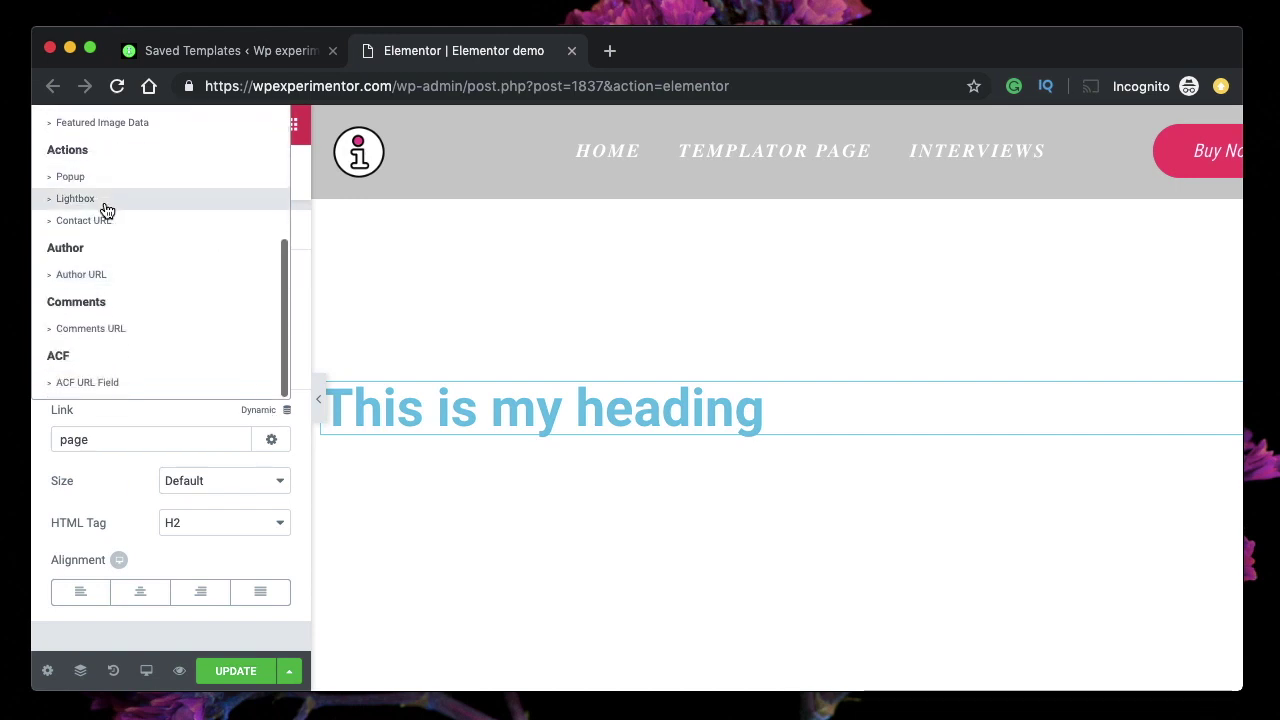
{"action": "key", "text": "Escape"}
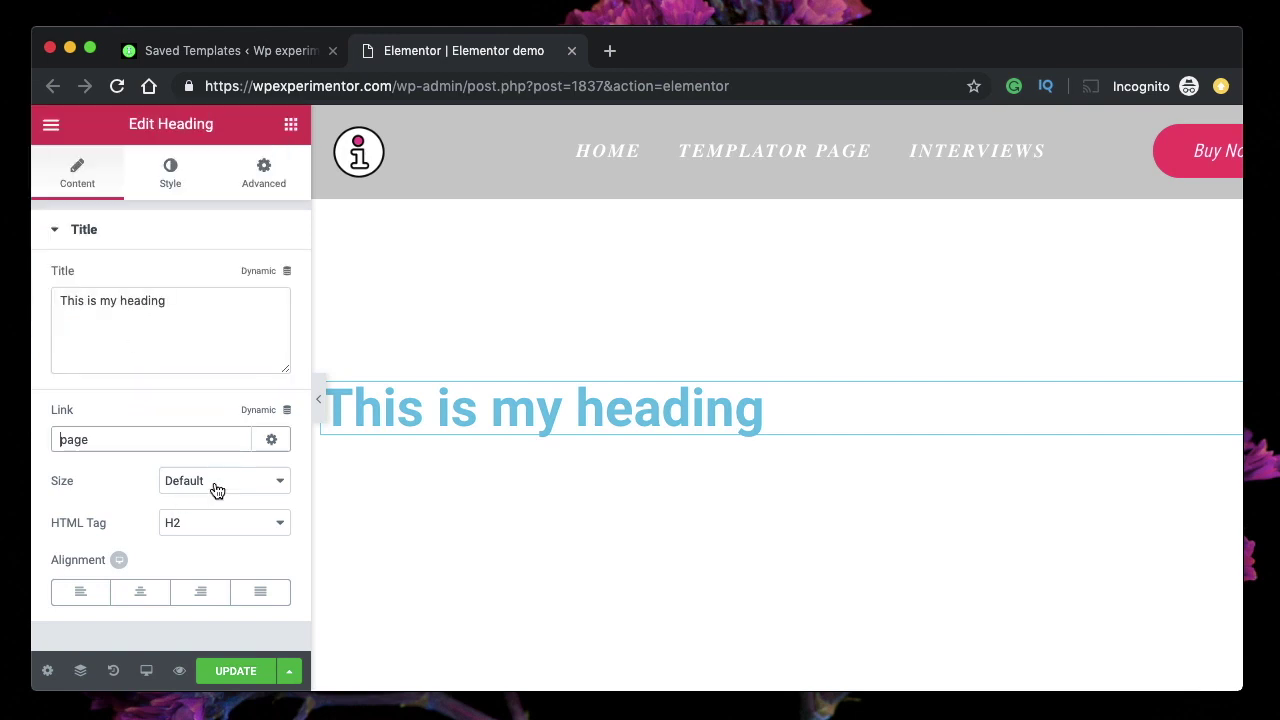
{"action": "key", "text": "super+a"}
{"action": "key", "text": "BackSpace"}
Cycle the heading size through Small, Medium and Large, ending on XXL.
{"action": "left_click", "coordinate": [222, 482]}
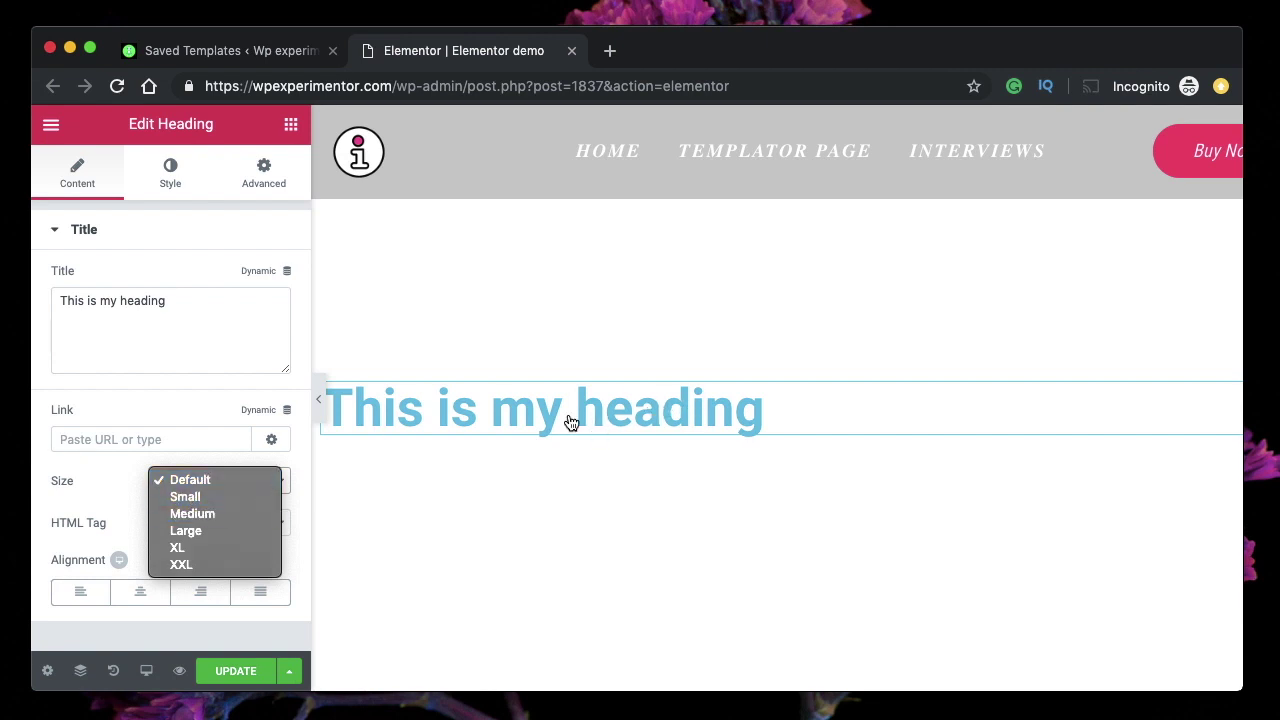
{"action": "left_click", "coordinate": [236, 510]}
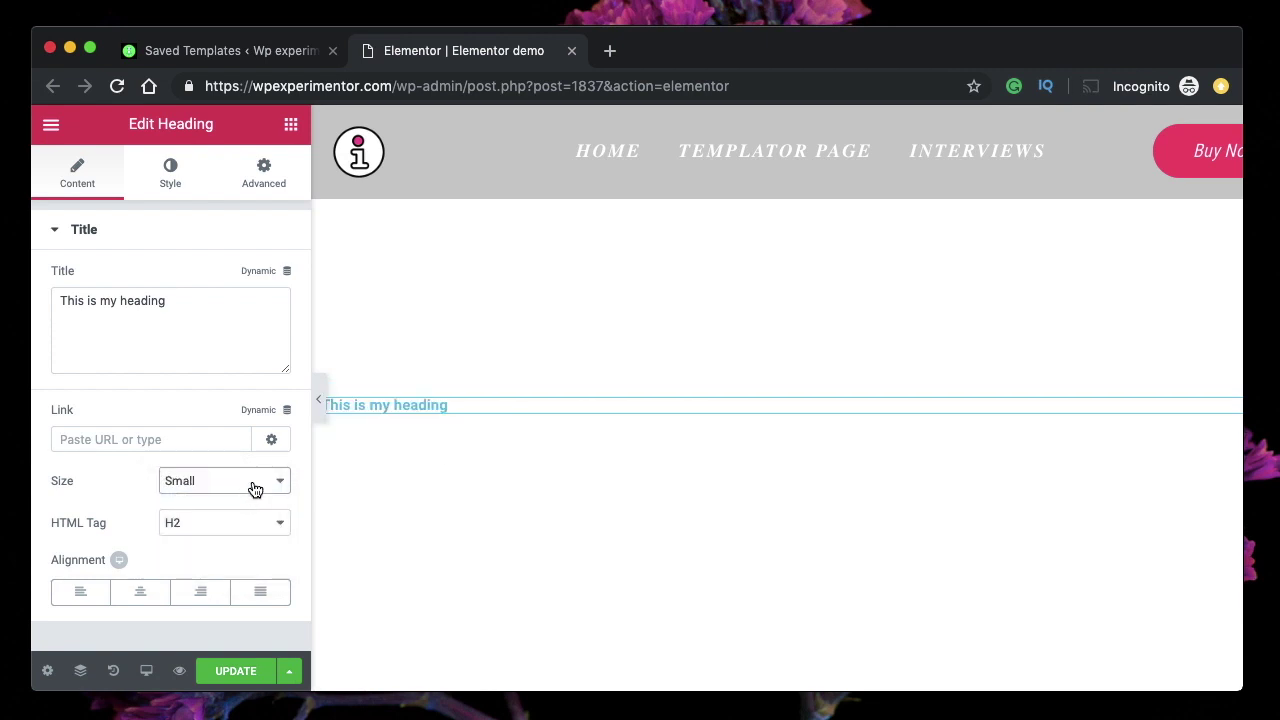
{"action": "left_click", "coordinate": [259, 485]}
{"action": "left_click", "coordinate": [251, 497]}
{"action": "left_click", "coordinate": [280, 480]}
{"action": "left_click", "coordinate": [247, 498]}
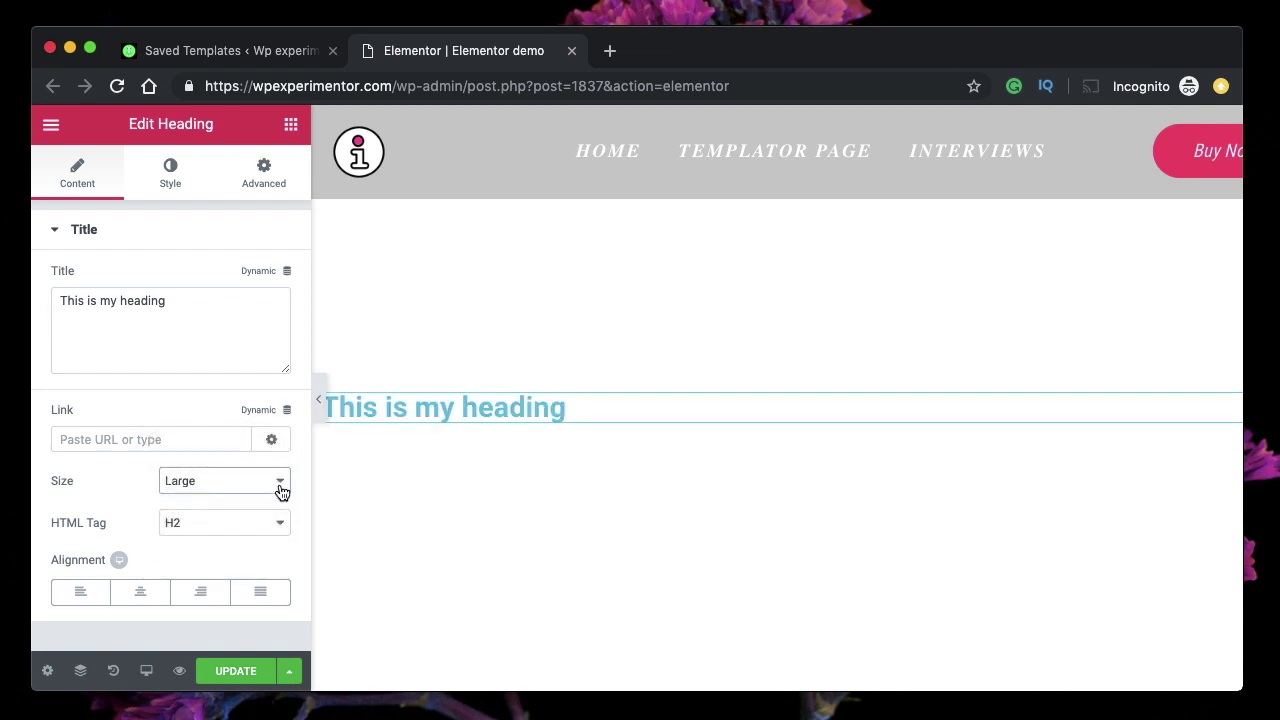
{"action": "left_click", "coordinate": [280, 488]}
{"action": "key", "text": "Escape"}
{"action": "left_click", "coordinate": [260, 520]}
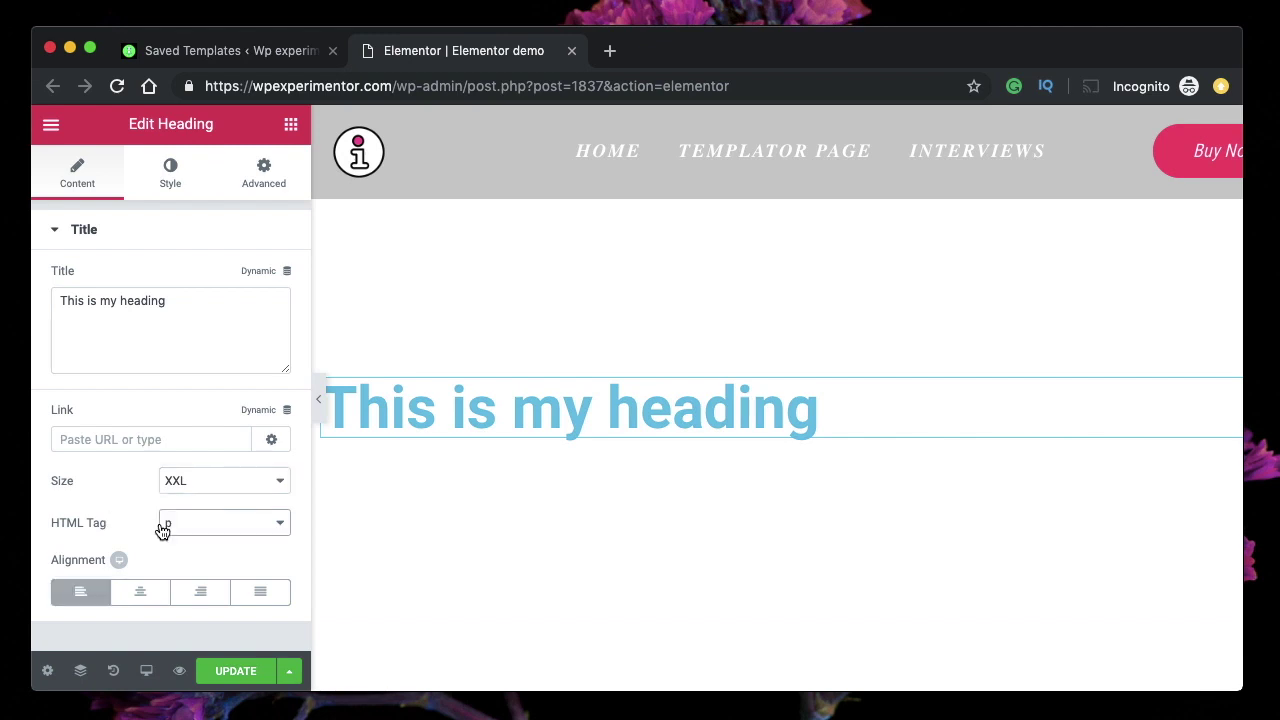
{"action": "left_click", "coordinate": [180, 529]}
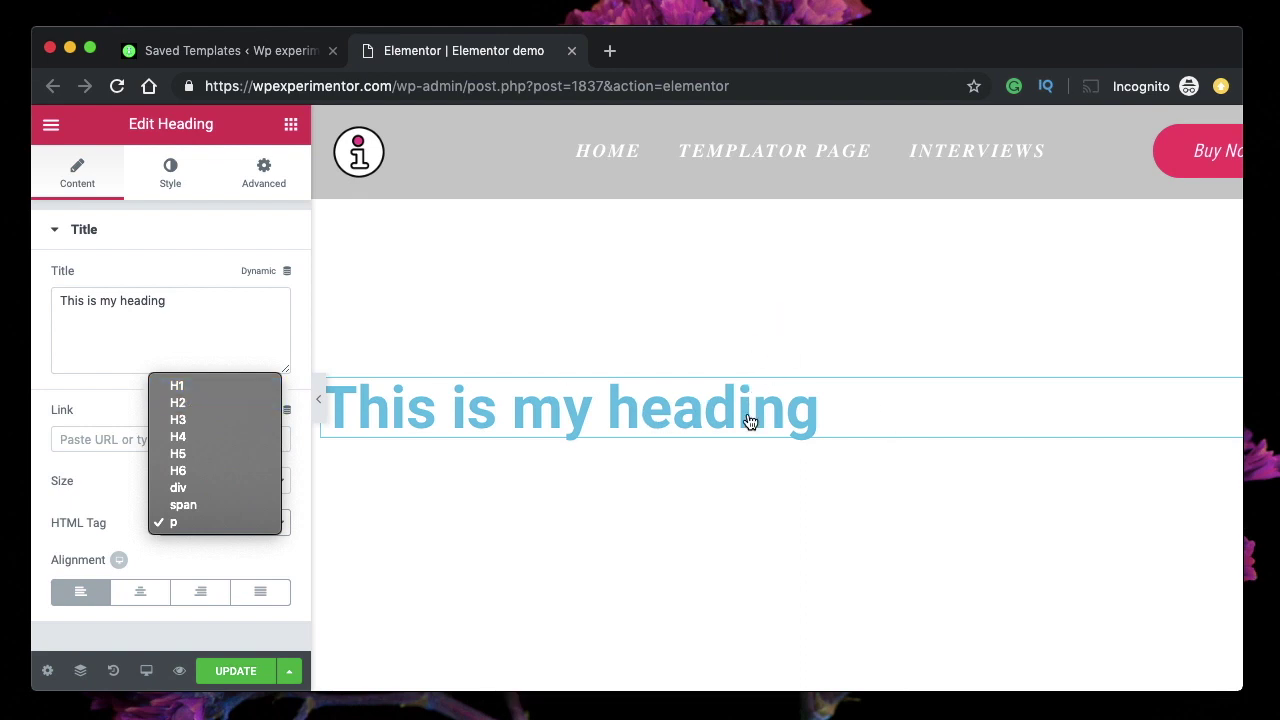
Set the heading's HTML tag to H2, then change it to H4.
{"action": "left_click", "coordinate": [254, 404]}
{"action": "left_click", "coordinate": [213, 526]}
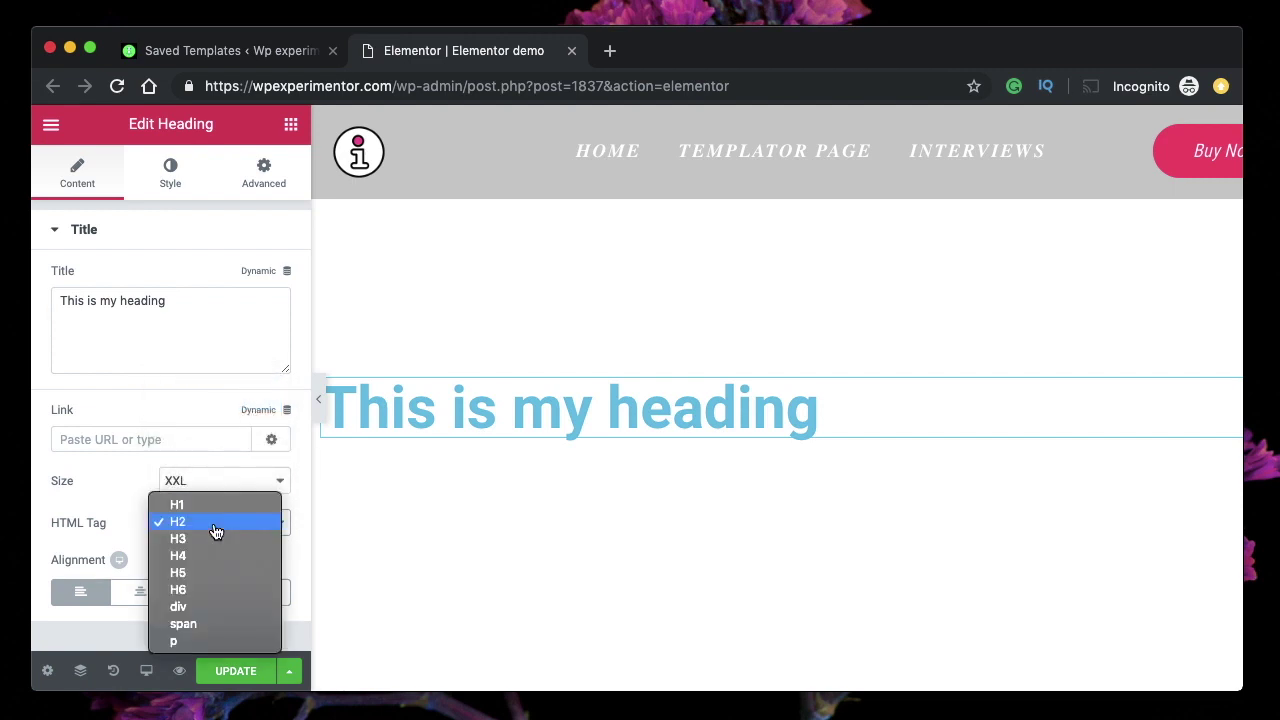
{"action": "left_click", "coordinate": [215, 523]}
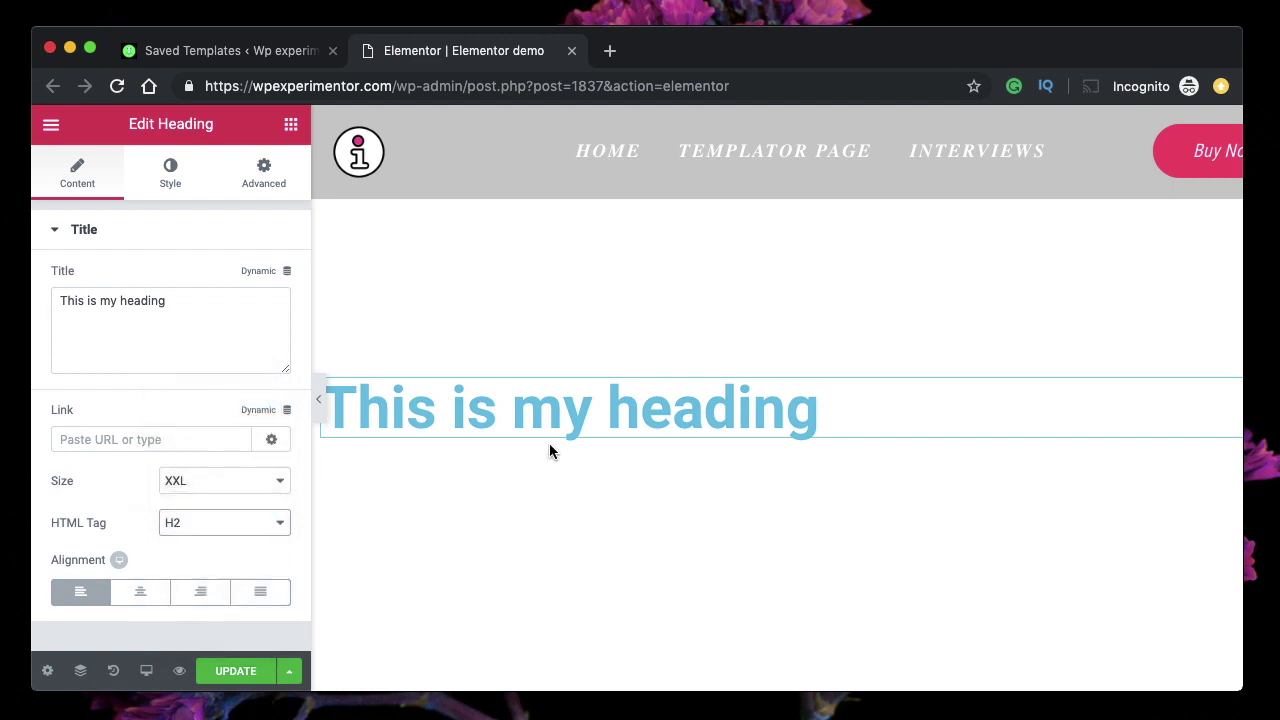
{"action": "left_click", "coordinate": [225, 528]}
{"action": "left_click", "coordinate": [190, 526]}
{"action": "left_click", "coordinate": [209, 526]}
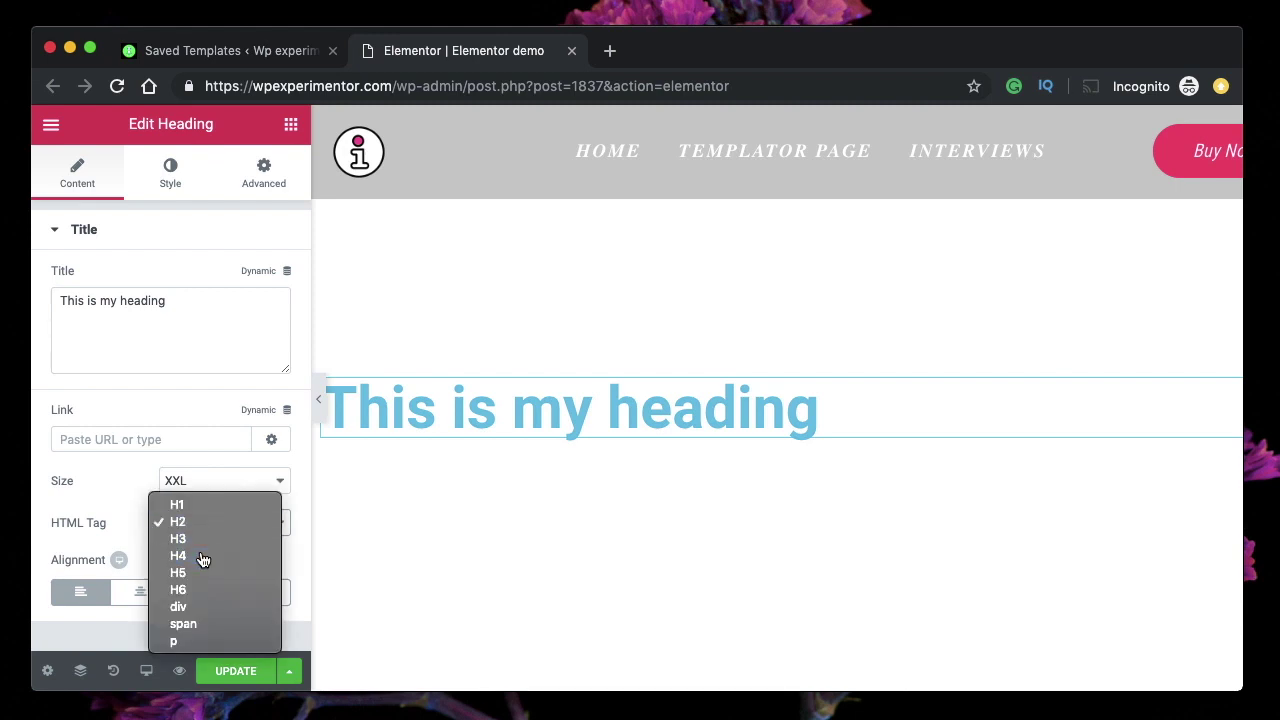
{"action": "left_click", "coordinate": [200, 556]}
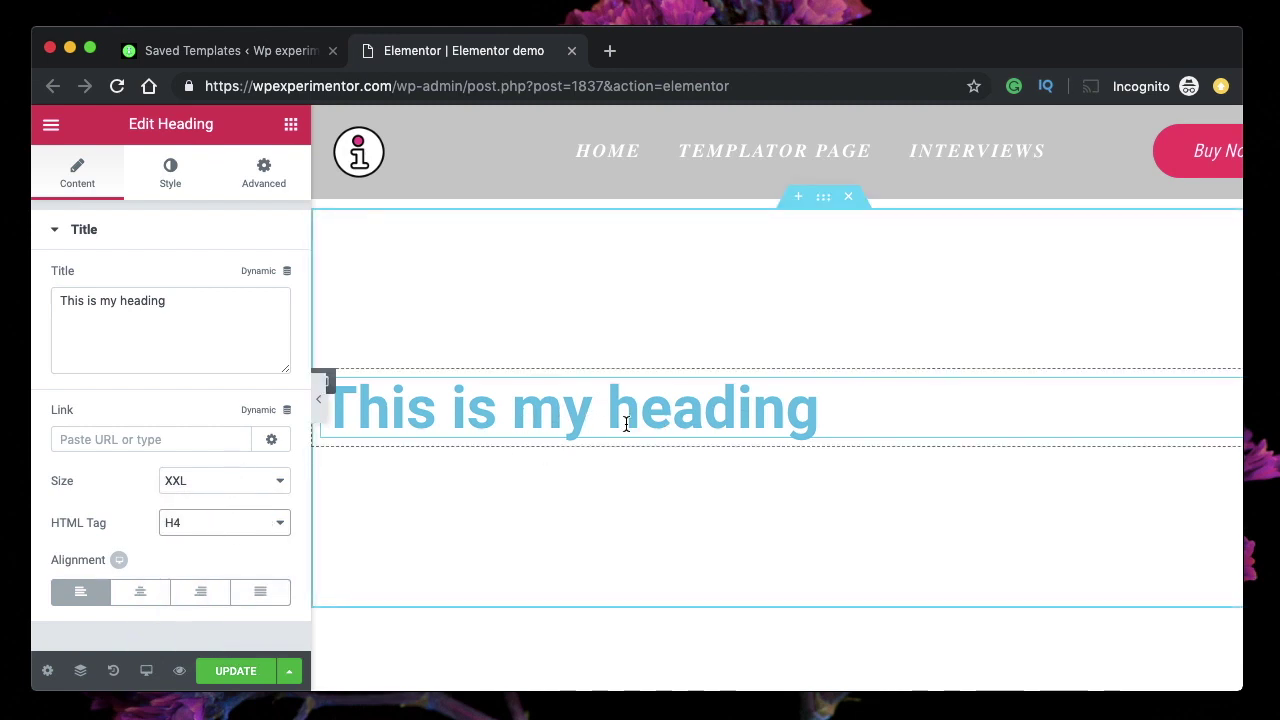
Reset the heading size to Default and try the span and p HTML tags.
{"action": "left_click", "coordinate": [210, 494]}
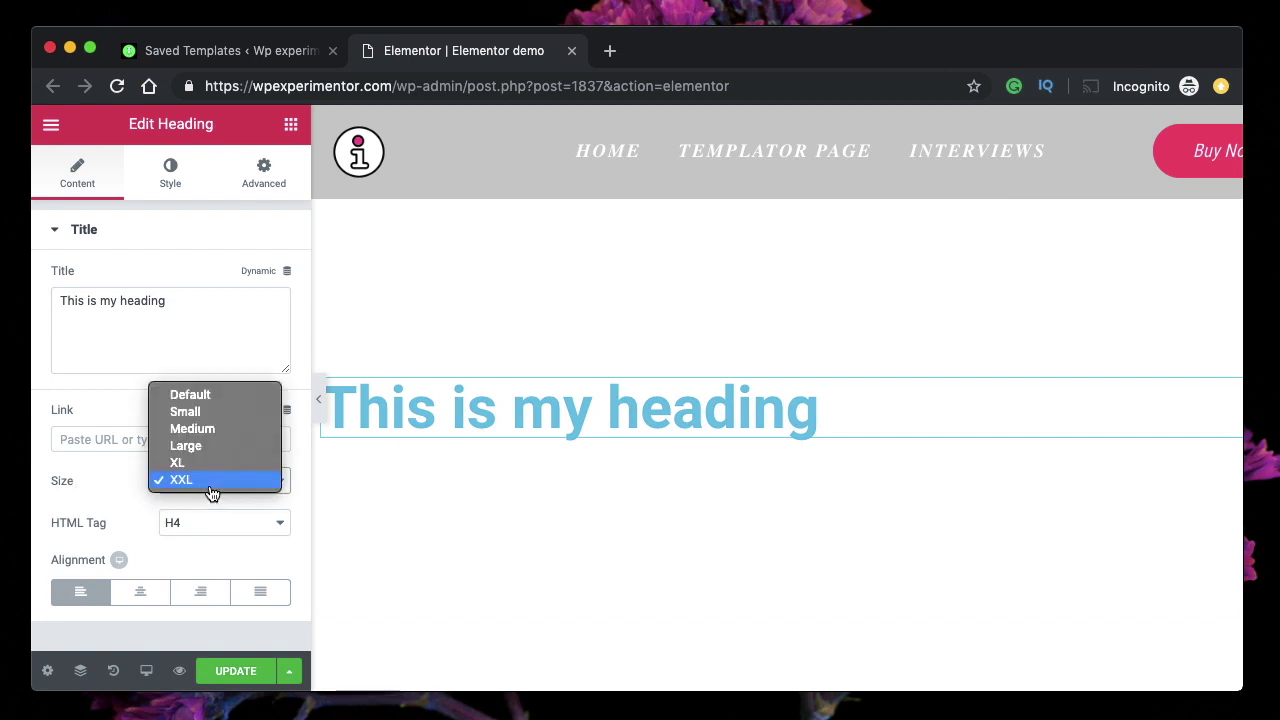
{"action": "left_click", "coordinate": [188, 399]}
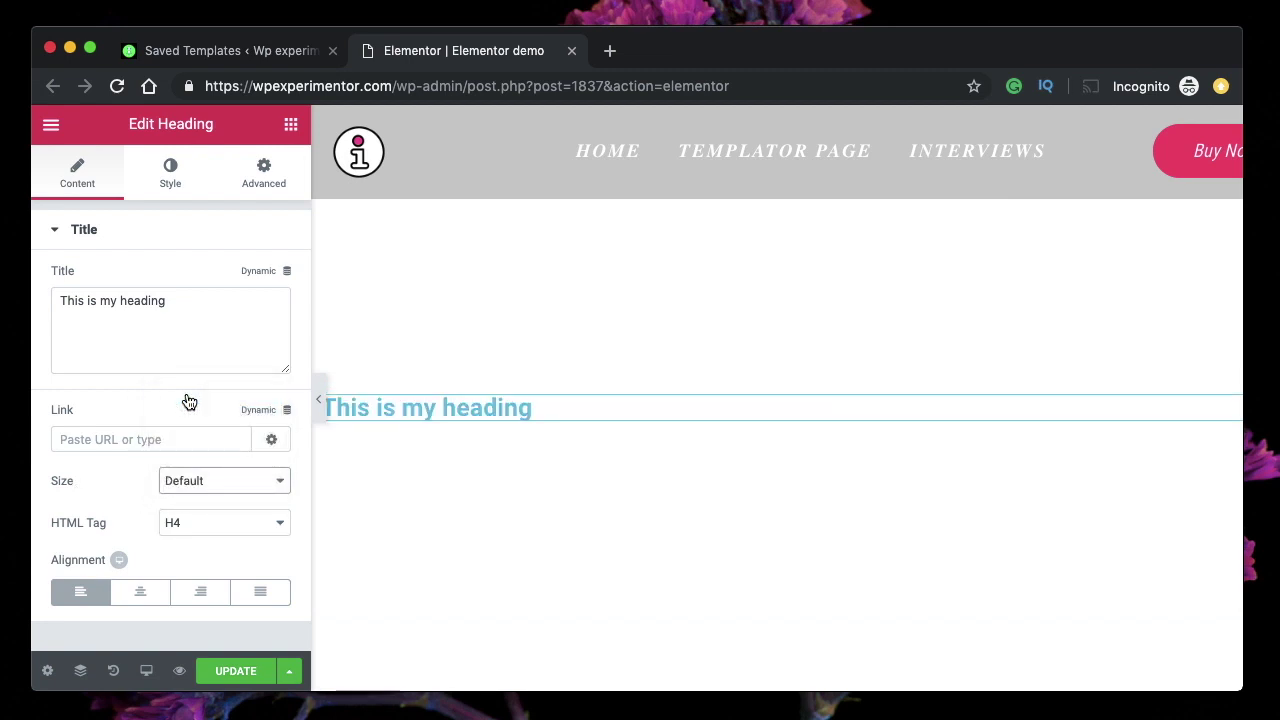
{"action": "left_click", "coordinate": [197, 537]}
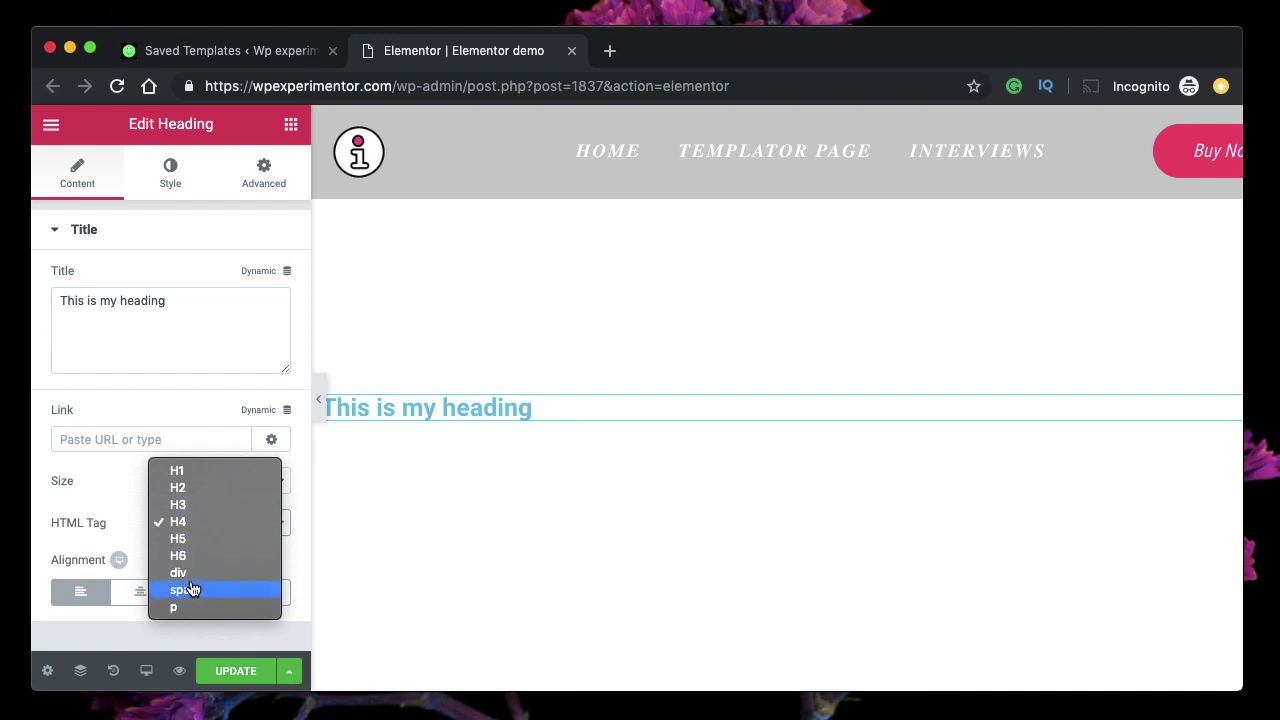
{"action": "key", "text": "Escape"}
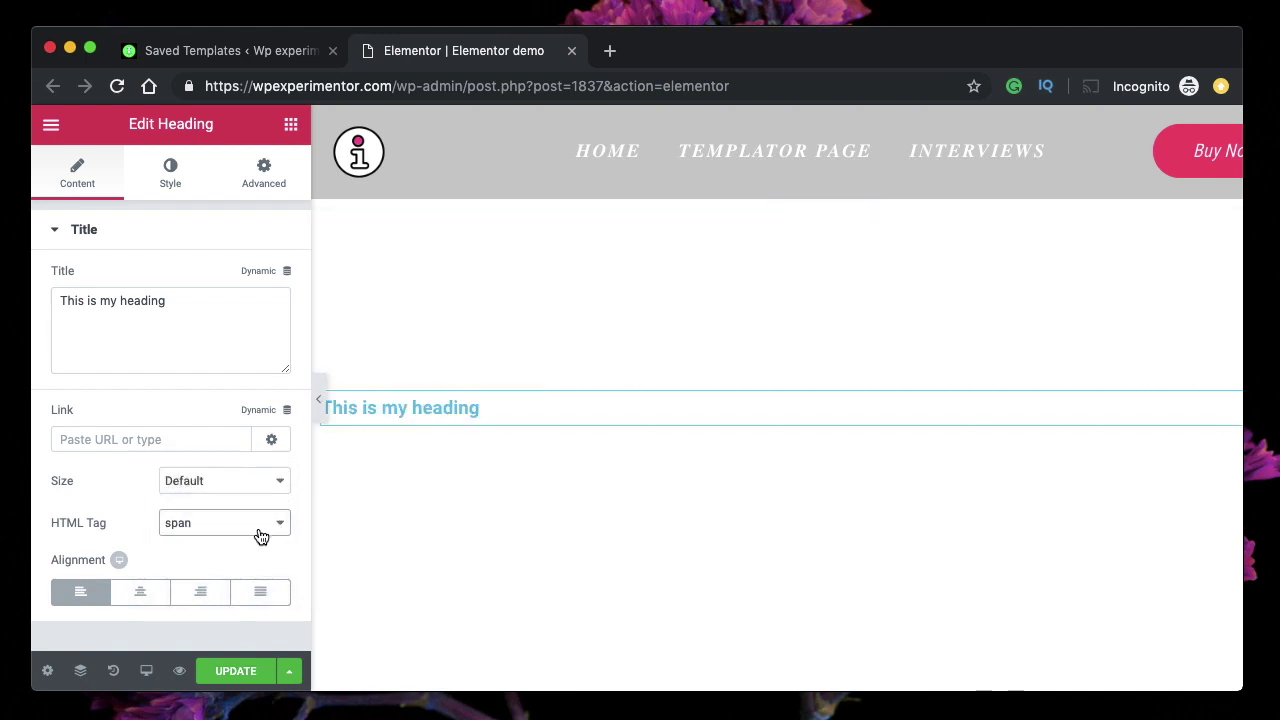
{"action": "left_click", "coordinate": [250, 529]}
{"action": "left_click", "coordinate": [224, 540]}
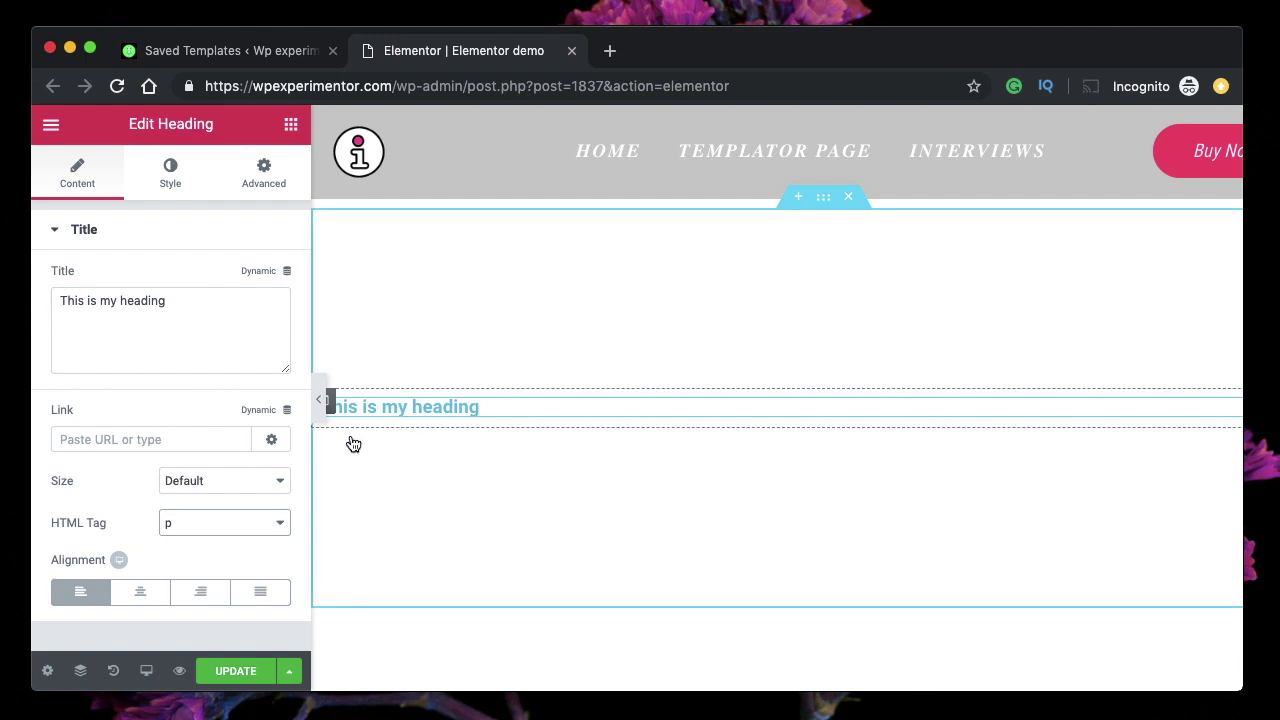
Switch the HTML tag through H3 to H2 and set the size to XXL.
{"action": "left_click", "coordinate": [255, 526]}
{"action": "left_click", "coordinate": [196, 428]}
{"action": "left_click", "coordinate": [245, 524]}
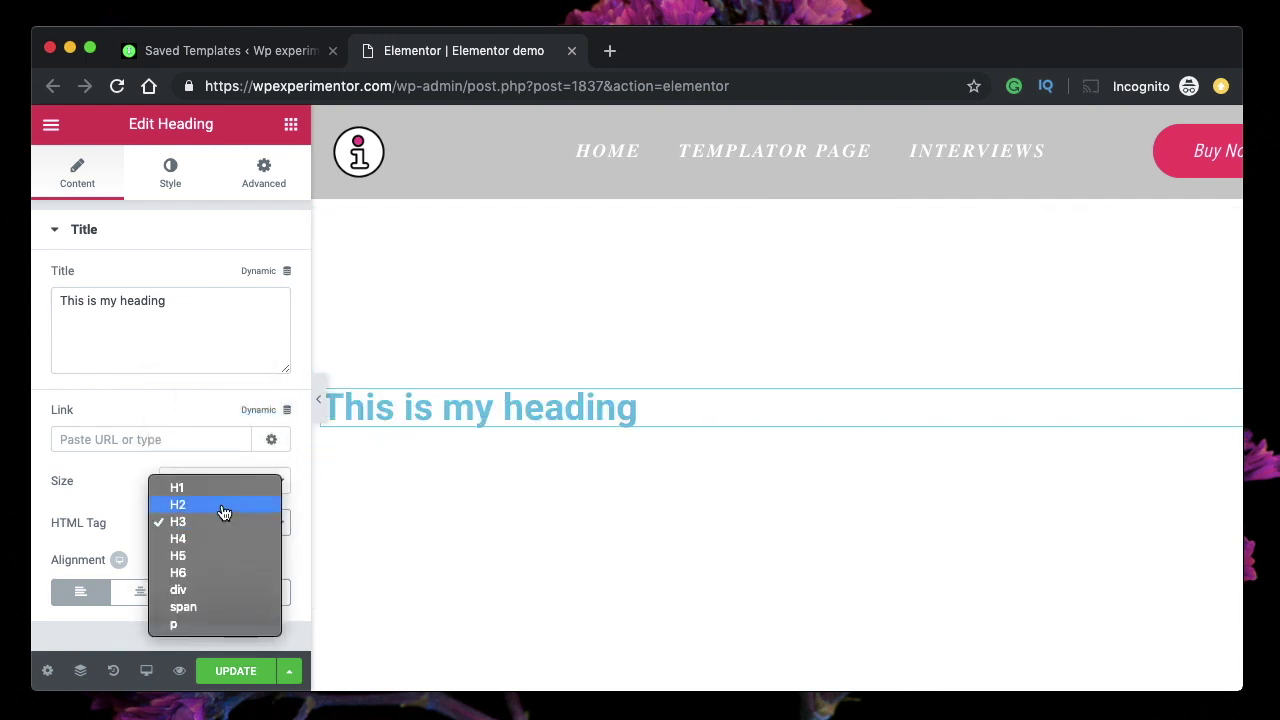
{"action": "left_click", "coordinate": [224, 505]}
{"action": "left_click", "coordinate": [220, 484]}
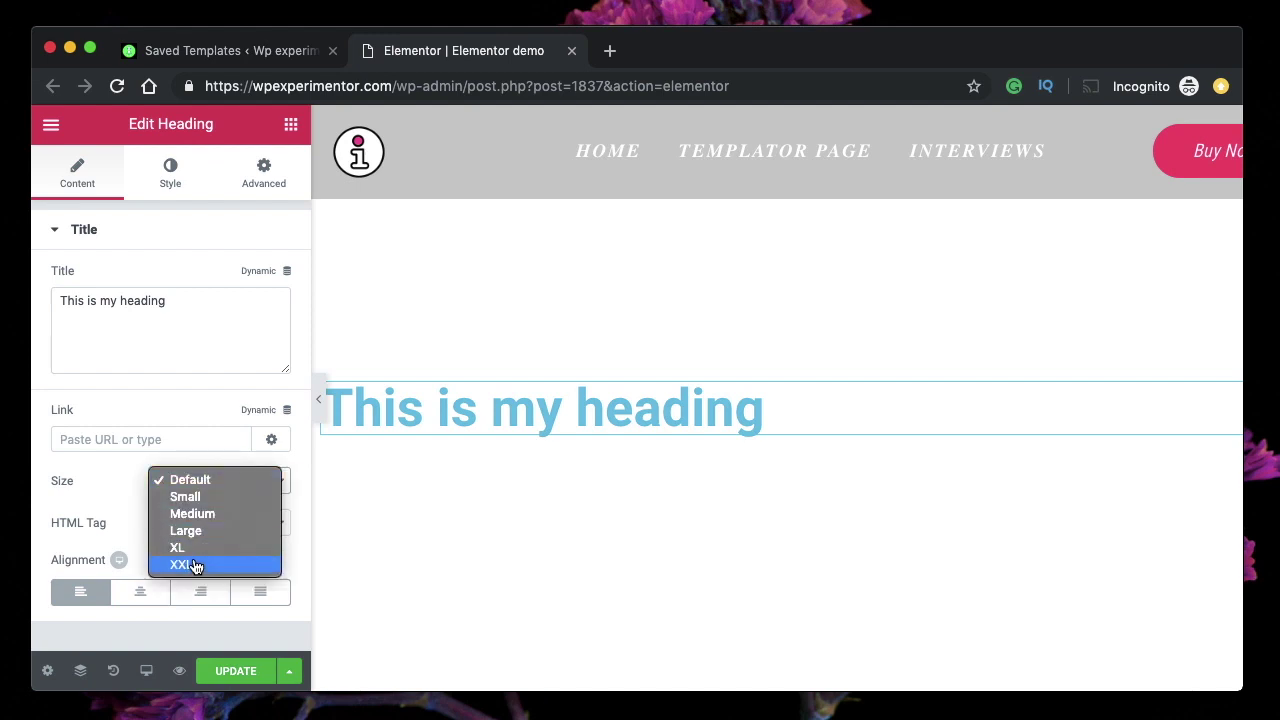
{"action": "left_click", "coordinate": [196, 566]}
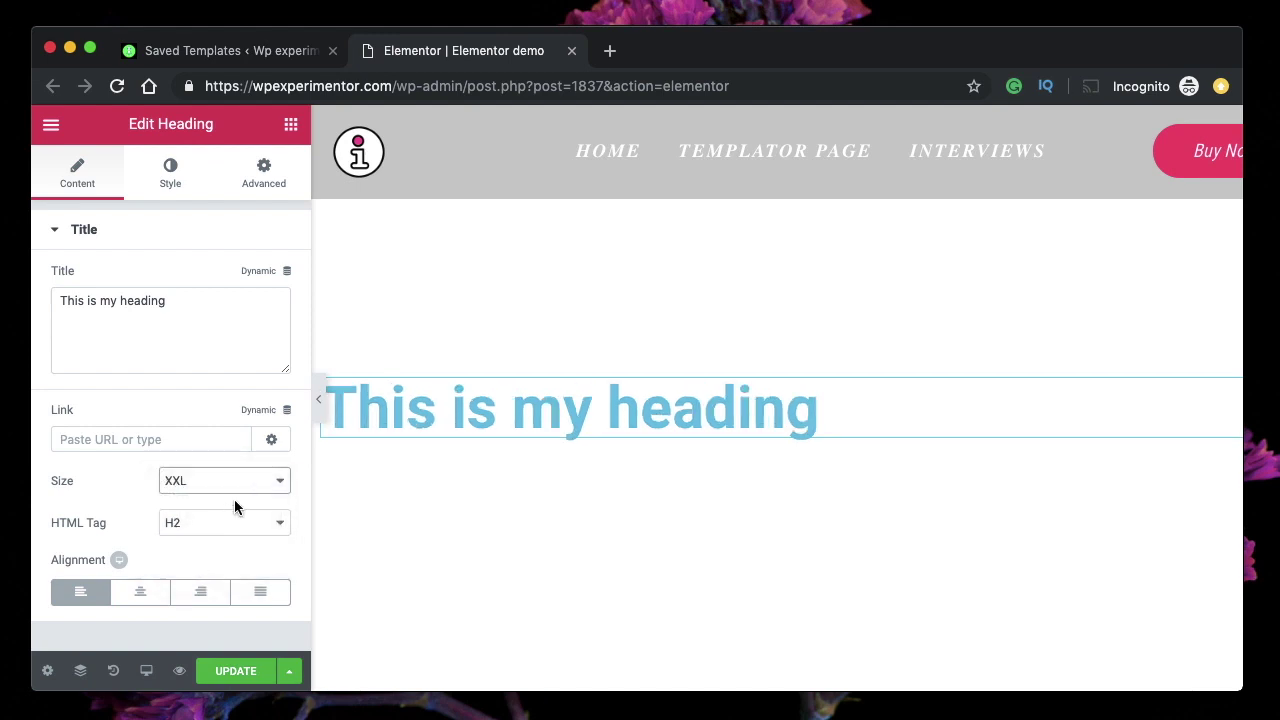
Try center, right and justify alignment on desktop, settling on left.
{"action": "left_click", "coordinate": [137, 592]}
{"action": "left_click", "coordinate": [205, 594]}
{"action": "left_click", "coordinate": [260, 593]}
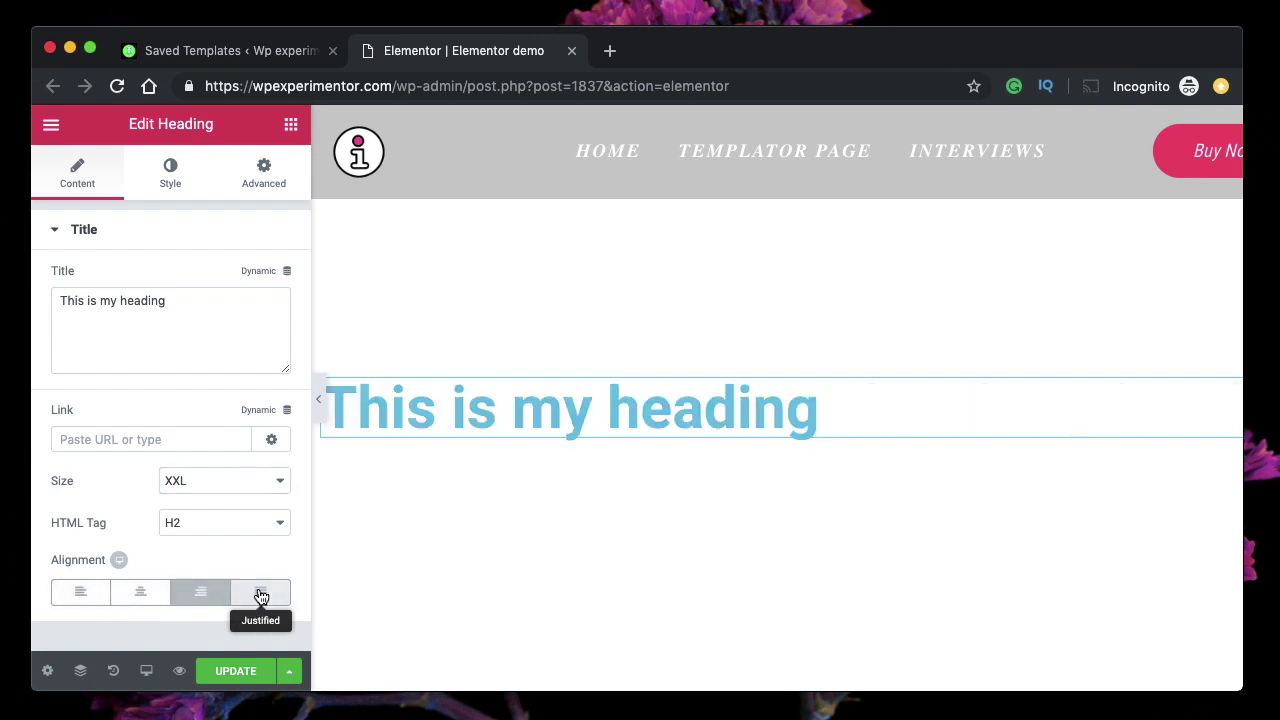
{"action": "left_click", "coordinate": [160, 592]}
{"action": "left_click", "coordinate": [72, 594]}
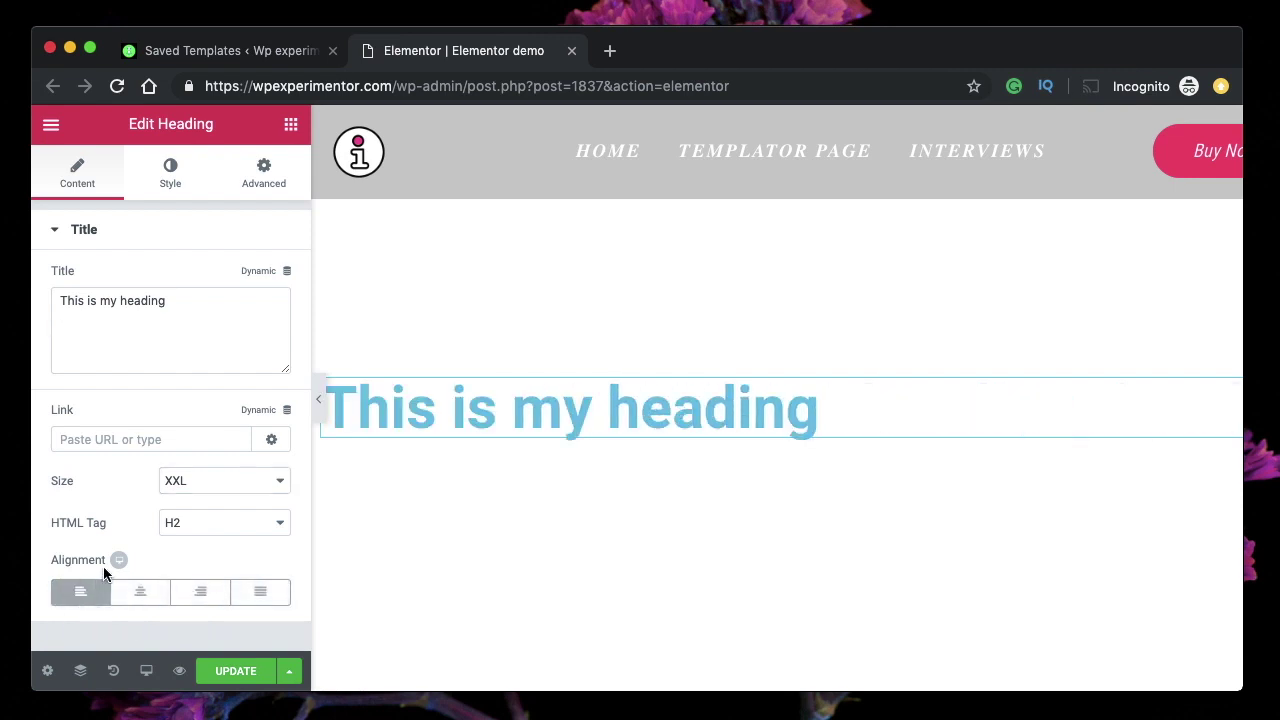
Center the heading on tablet and right-align it on mobile.
{"action": "mouse_move", "coordinate": [120, 562]}
{"action": "left_click", "coordinate": [146, 561]}
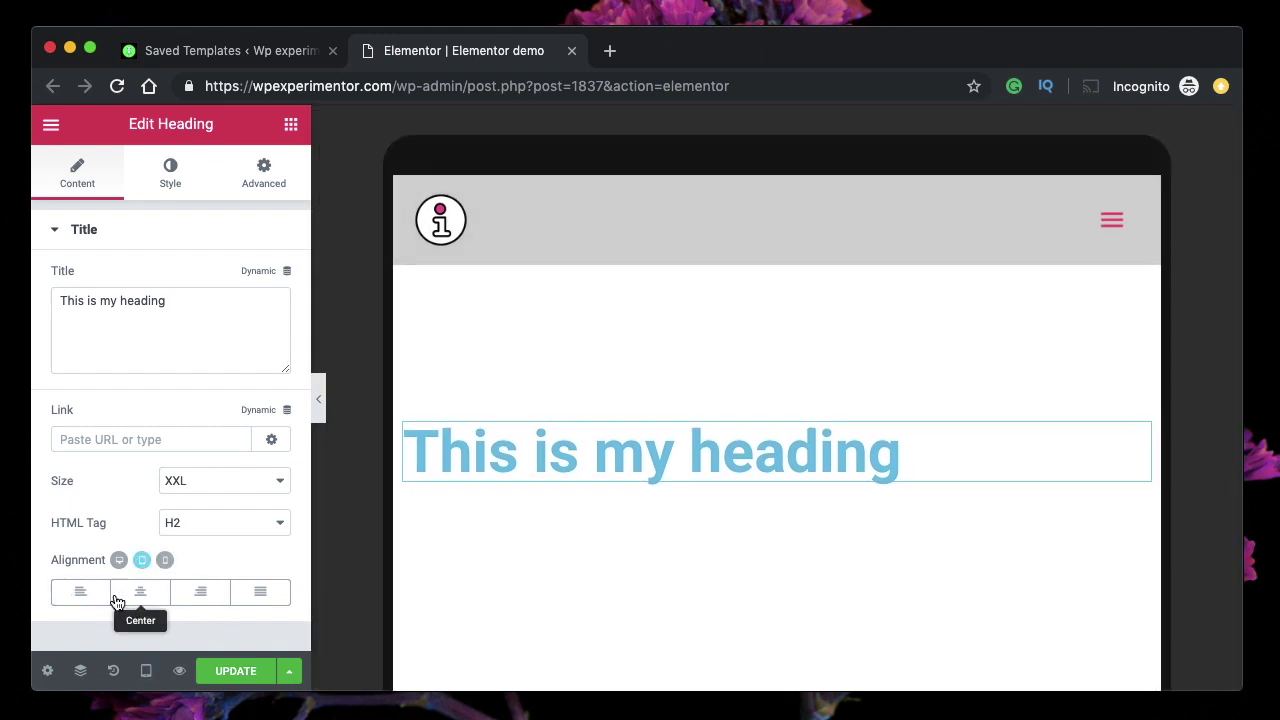
{"action": "left_click", "coordinate": [145, 600]}
{"action": "left_click", "coordinate": [164, 561]}
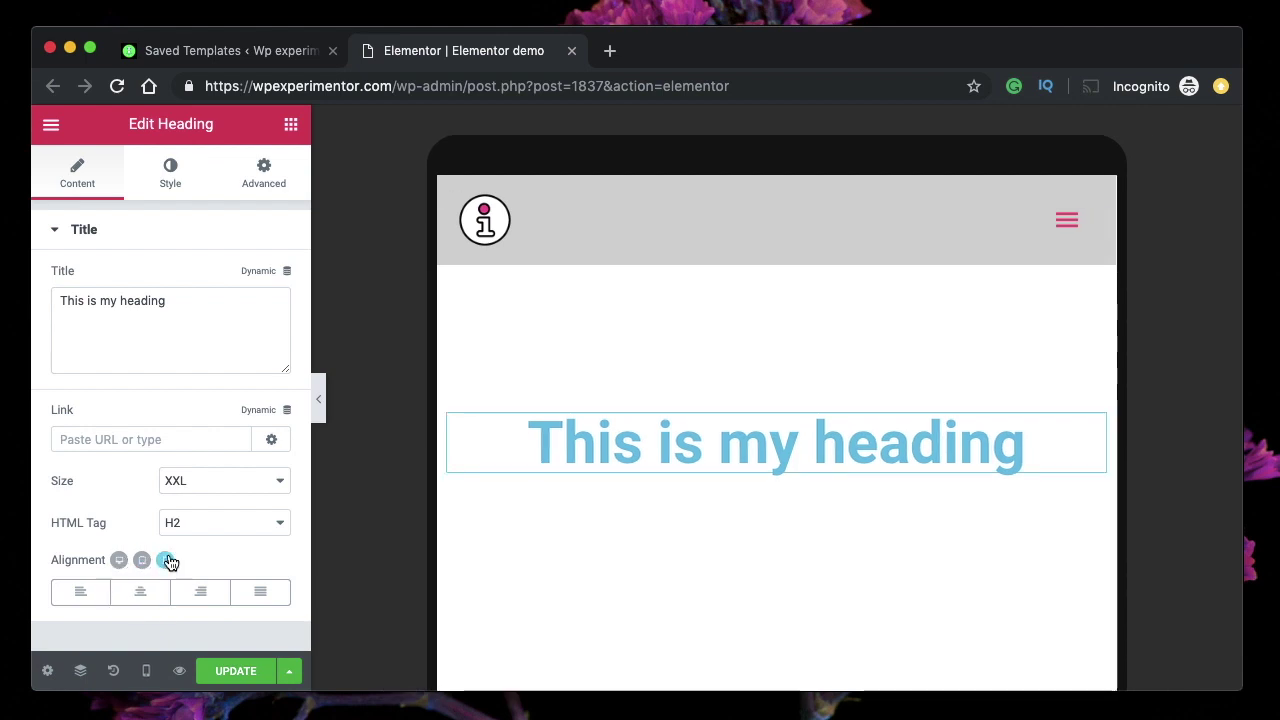
{"action": "left_click", "coordinate": [264, 594]}
{"action": "left_click", "coordinate": [210, 598]}
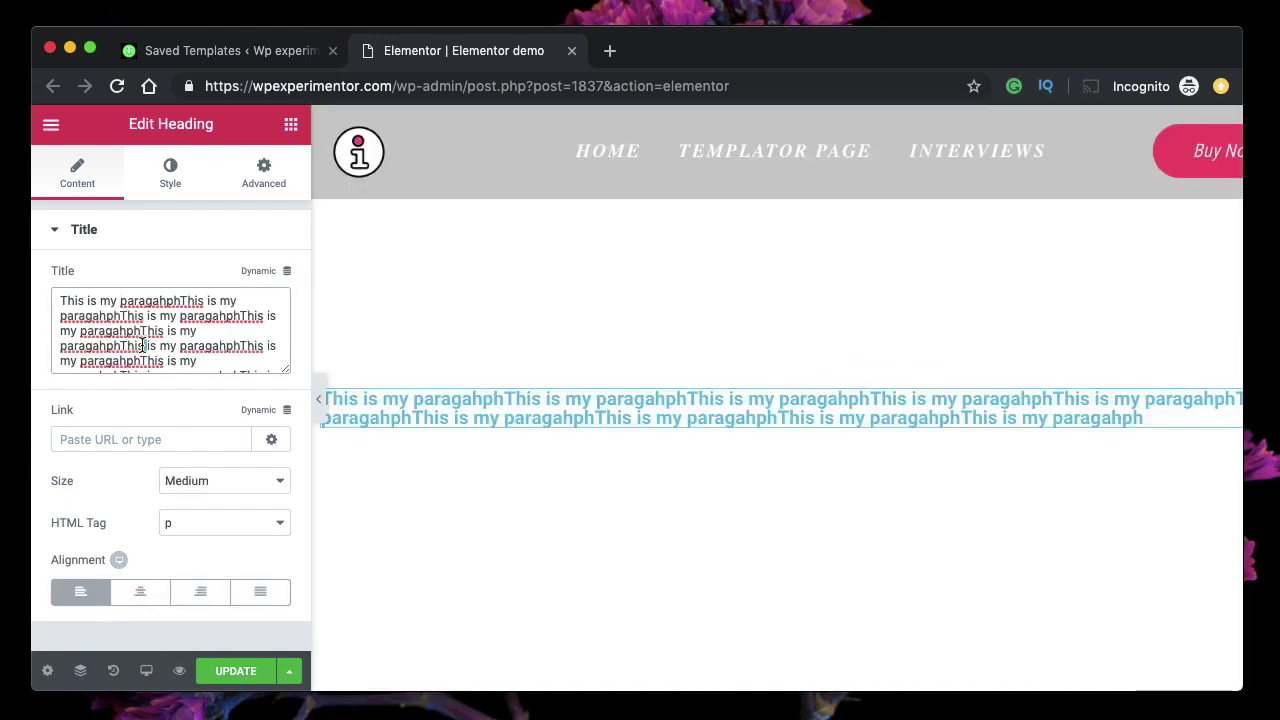
Replace the title with repeated 'This is my paragraph text.' sentences.
{"action": "triple_click", "coordinate": [143, 345]}
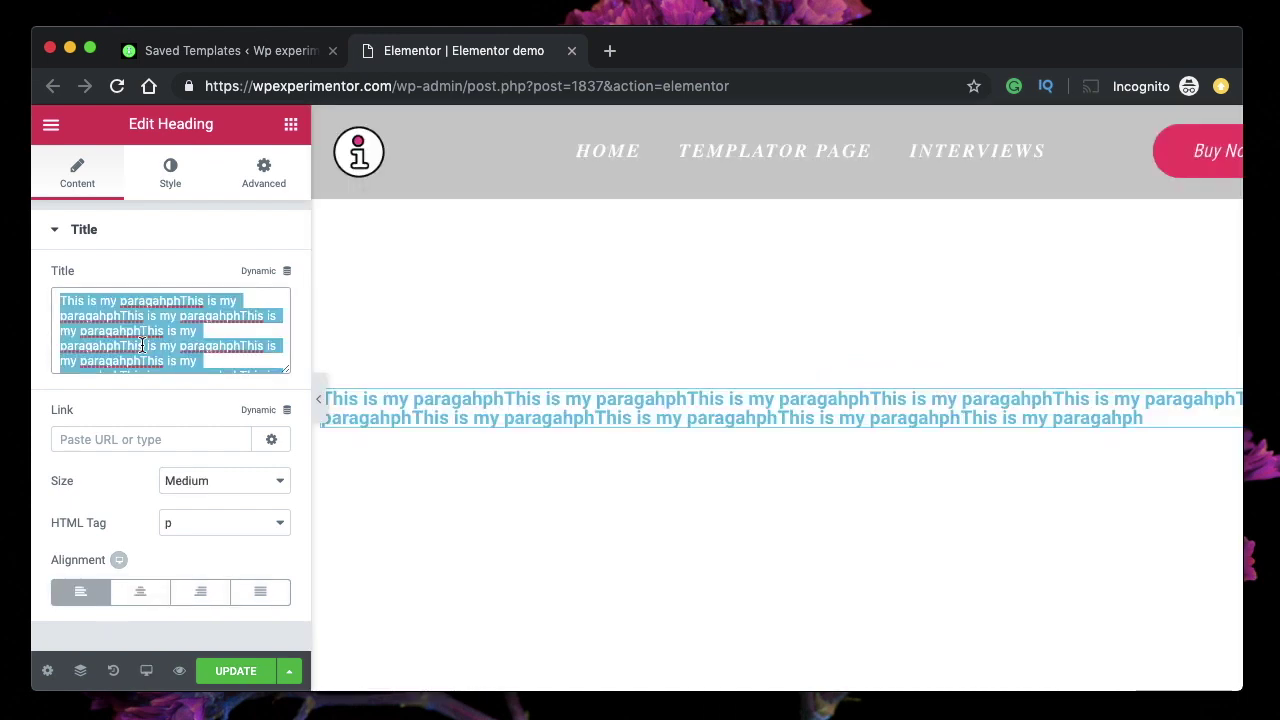
{"action": "key", "text": "BackSpace"}
{"action": "type", "text": "Thi"}
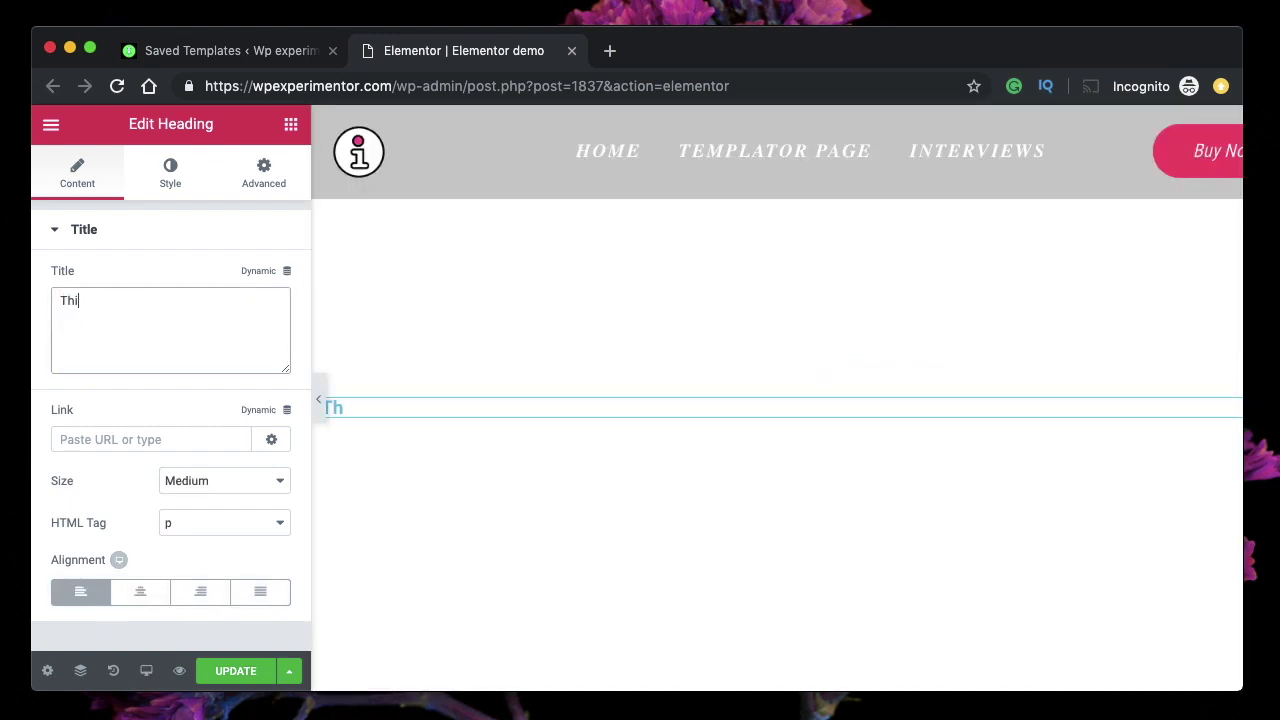
{"action": "type", "text": "s is my"}
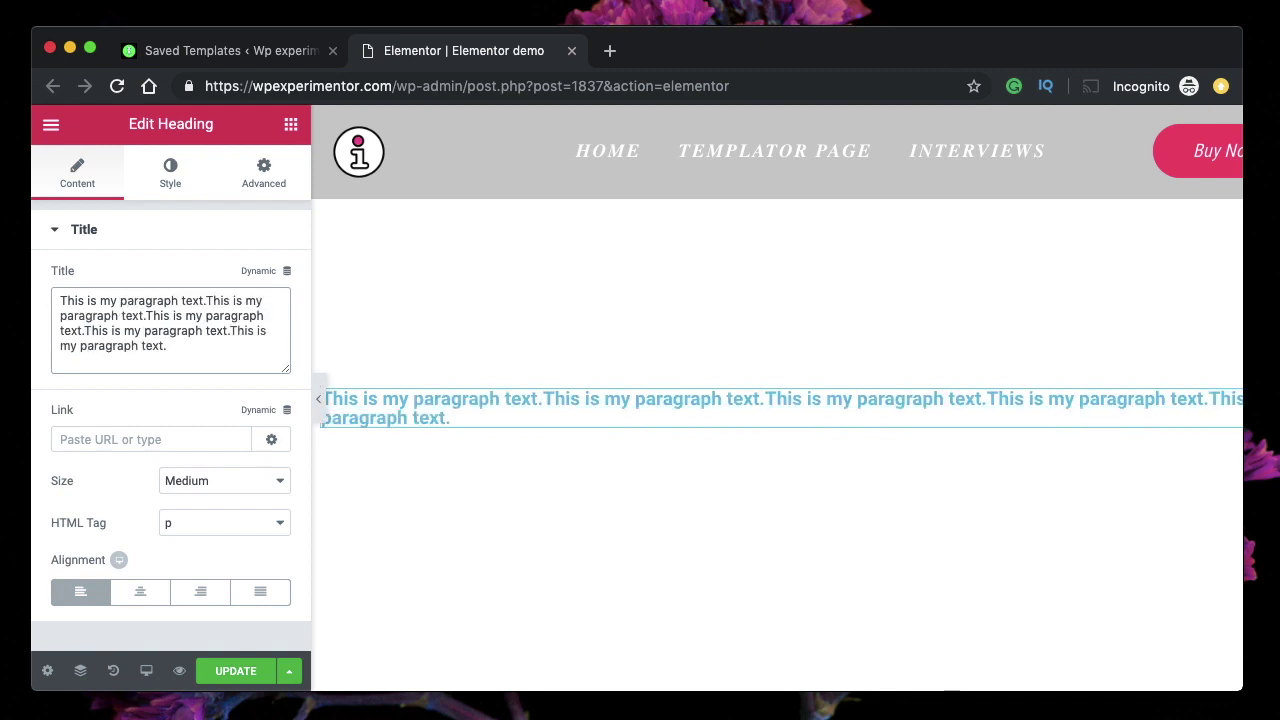
{"action": "key", "text": "super+v"}
{"action": "key", "text": "super+v"}
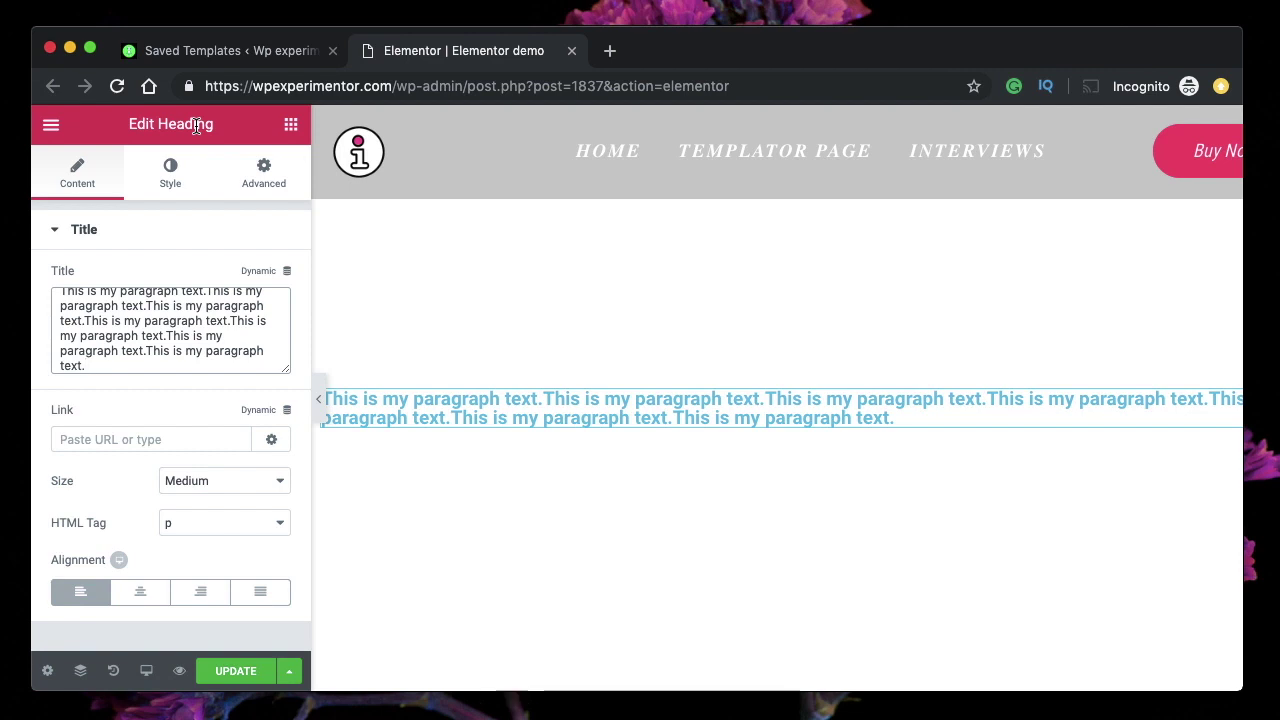
Try the Large and XL sizes, then set the heading Size back to Default.
{"action": "left_click", "coordinate": [189, 493]}
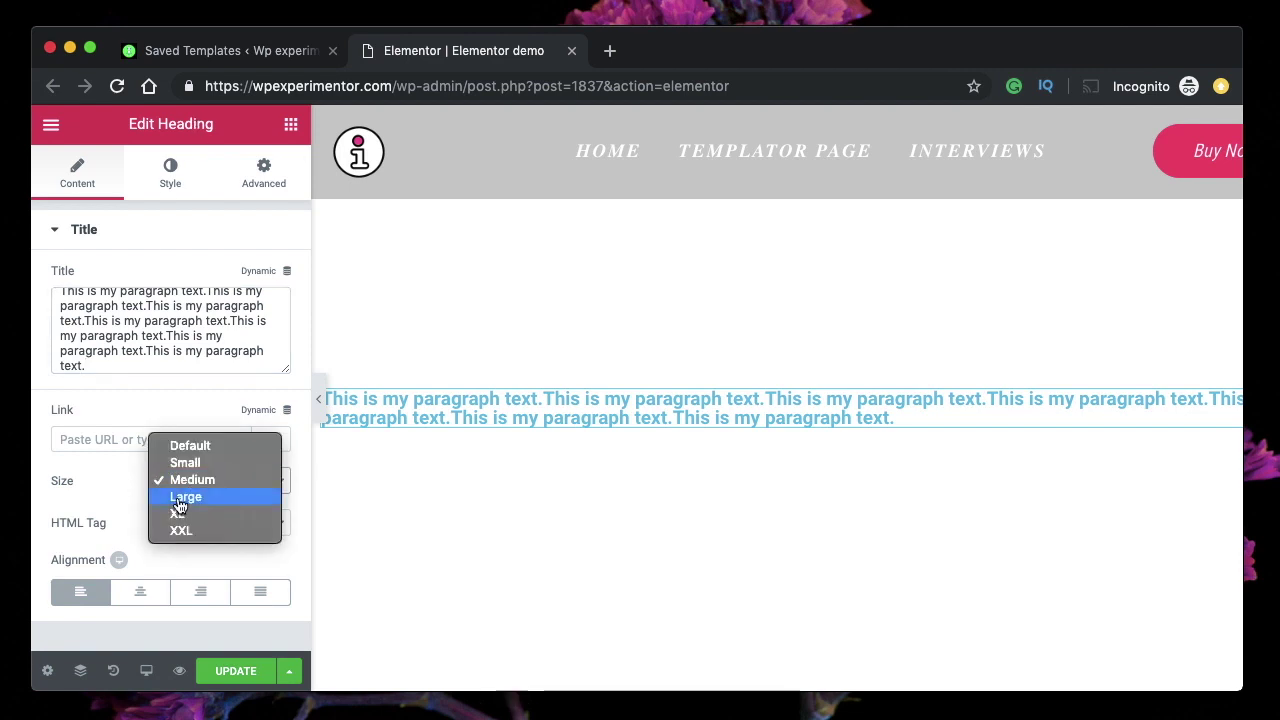
{"action": "left_click", "coordinate": [178, 498]}
{"action": "left_click", "coordinate": [214, 492]}
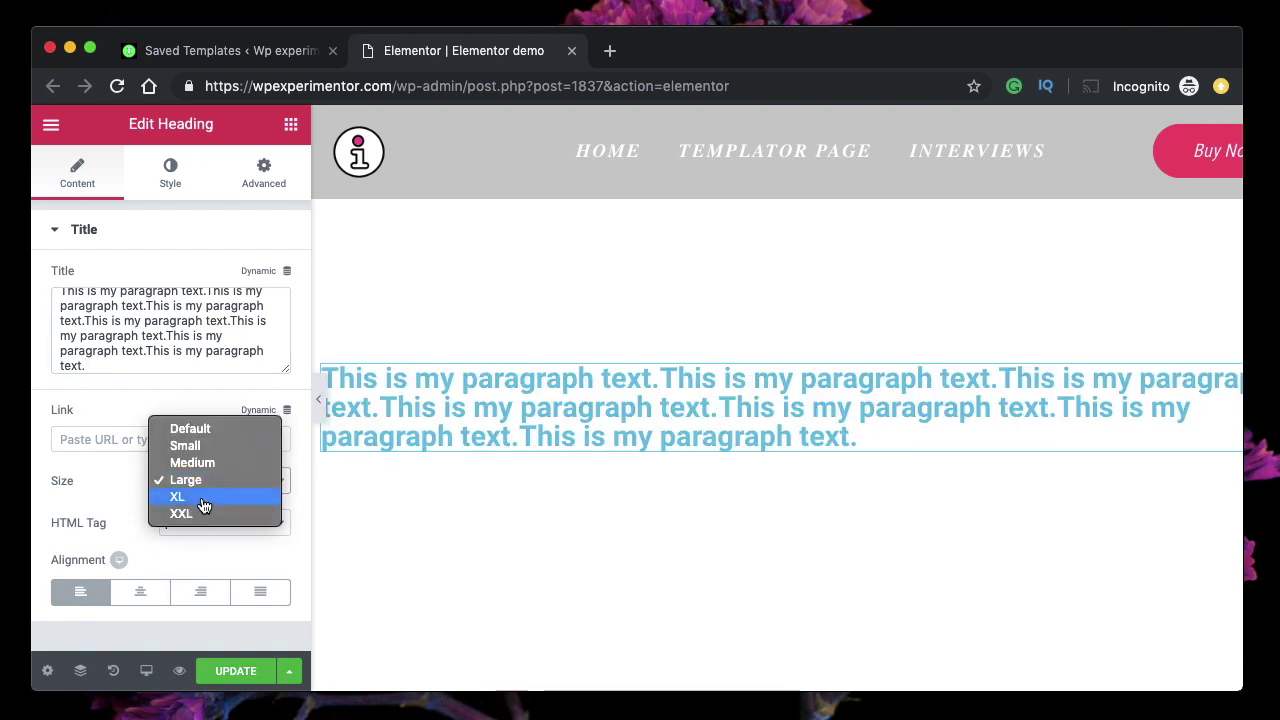
{"action": "left_click", "coordinate": [206, 496]}
{"action": "left_click", "coordinate": [234, 480]}
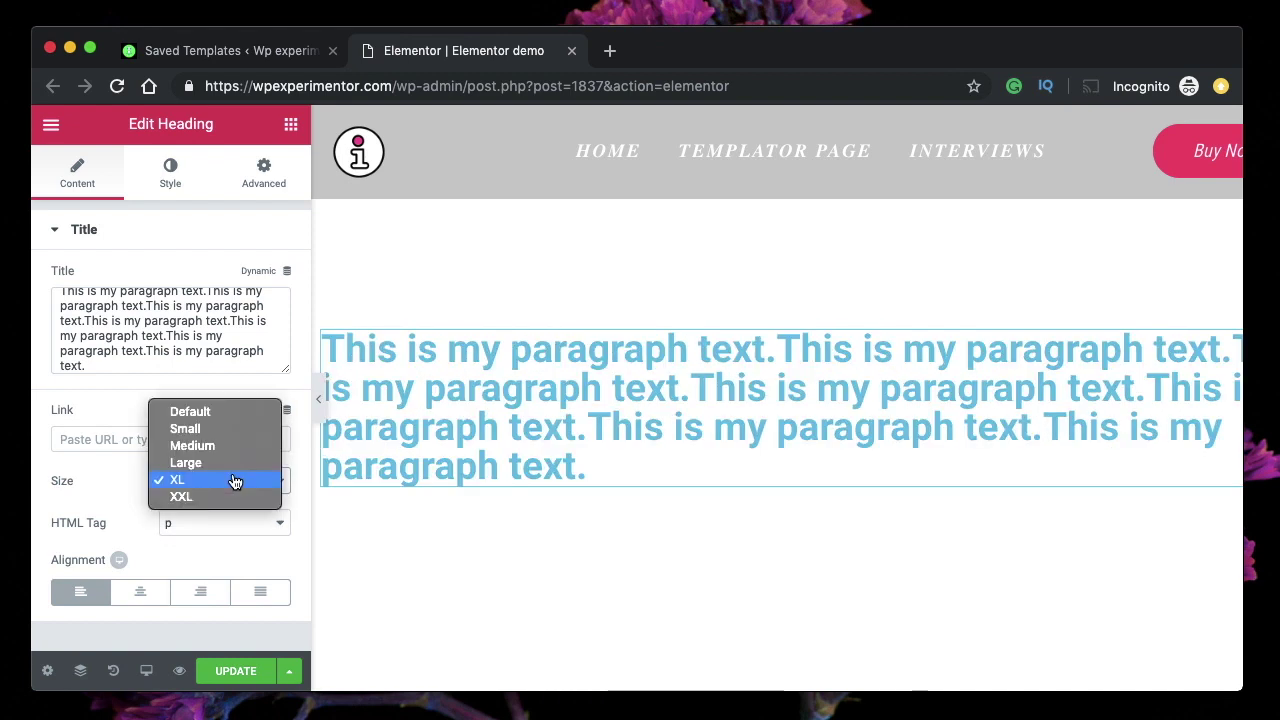
{"action": "left_click", "coordinate": [212, 416]}
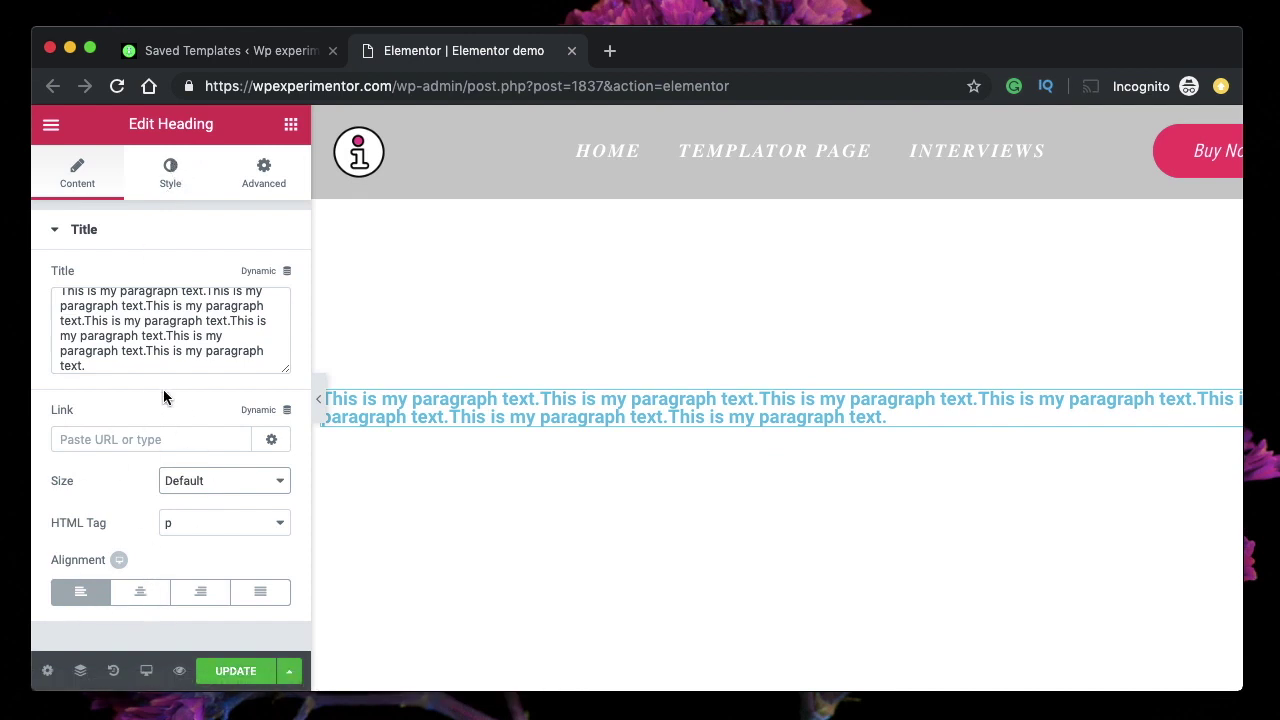
Give the heading a pinkish-red text colour (#cc4974) in the Style settings.
{"action": "left_click", "coordinate": [172, 178]}
{"action": "left_click", "coordinate": [262, 278]}
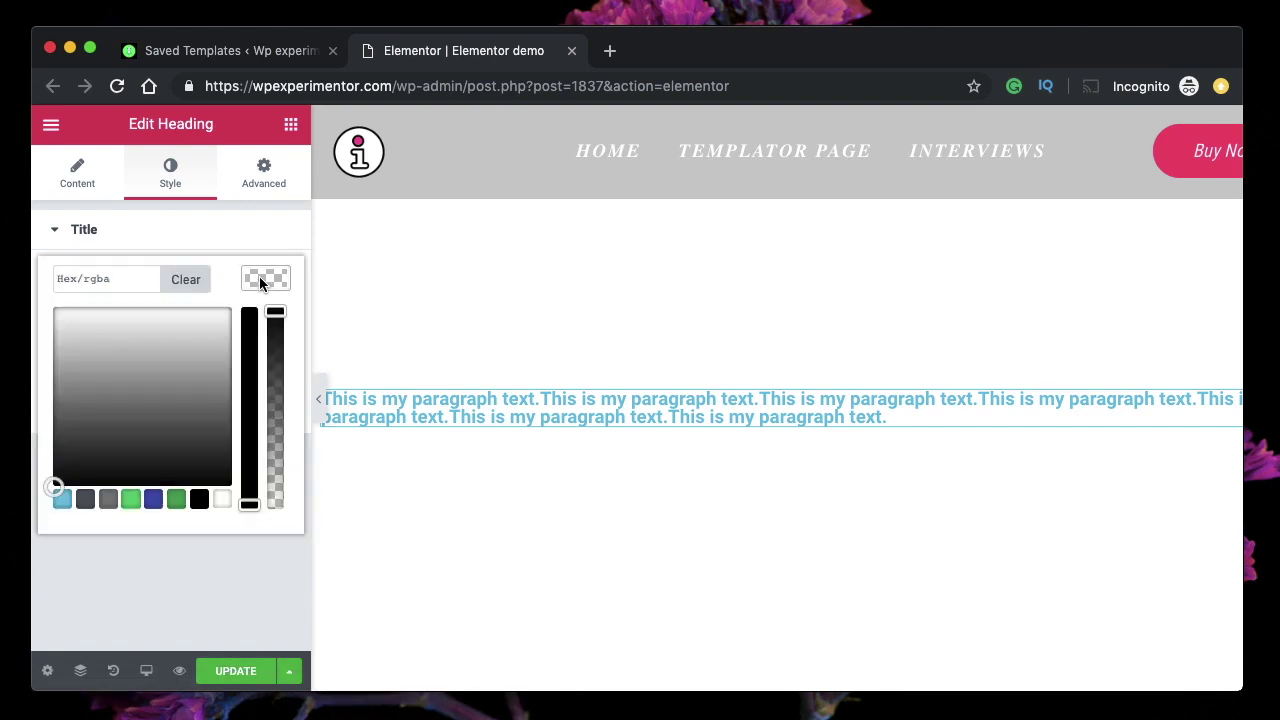
{"action": "left_click", "coordinate": [153, 498]}
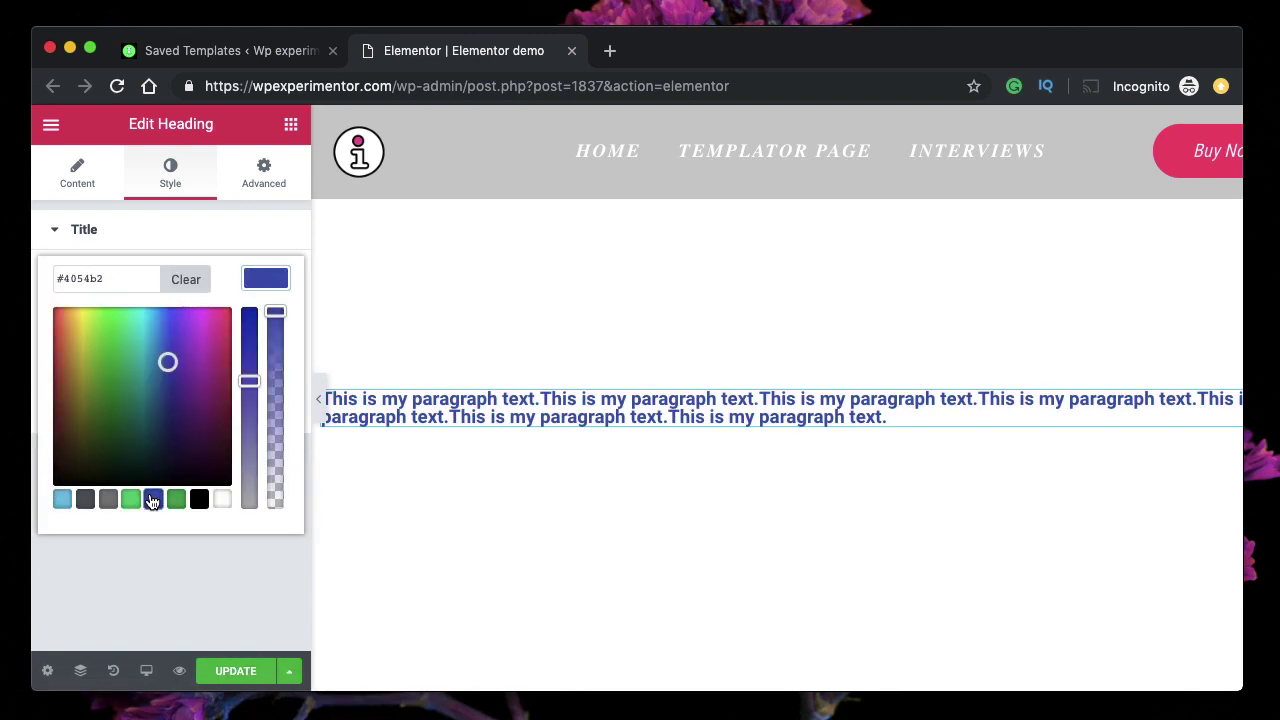
{"action": "left_click", "coordinate": [197, 363]}
{"action": "left_click_drag", "start_coordinate": [197, 363], "coordinate": [229, 327]}
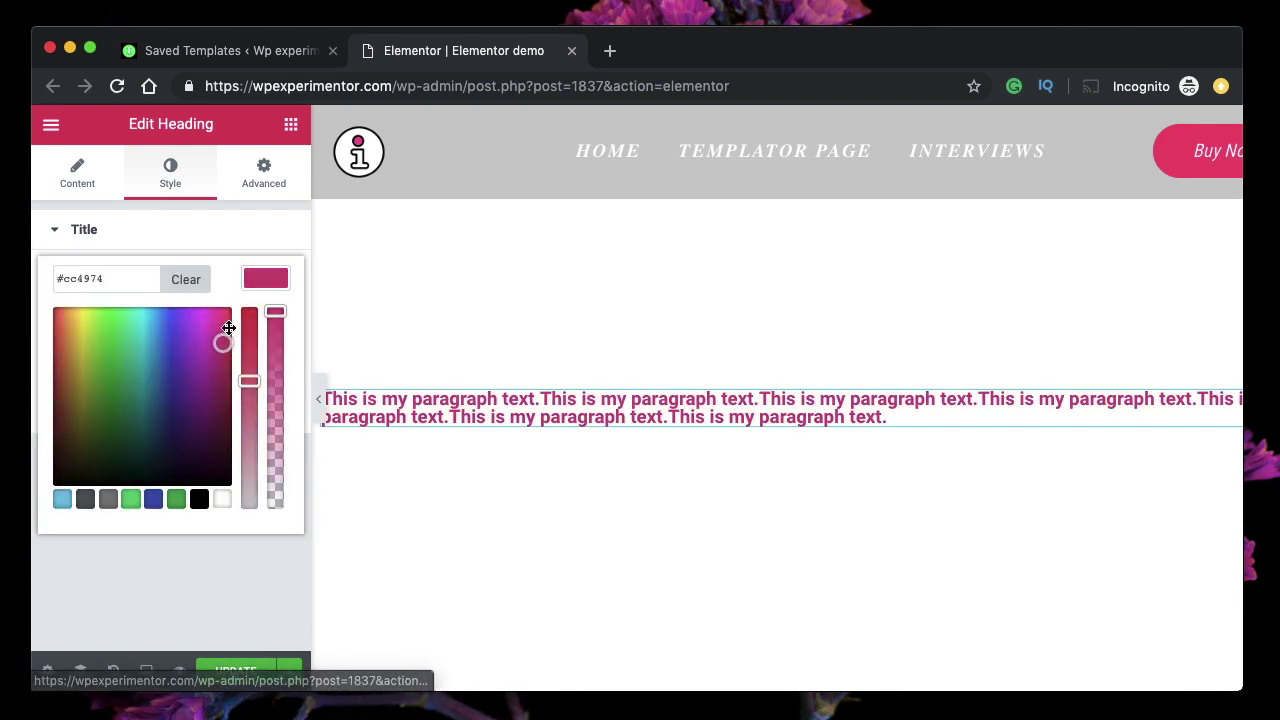
{"action": "left_click", "coordinate": [284, 280]}
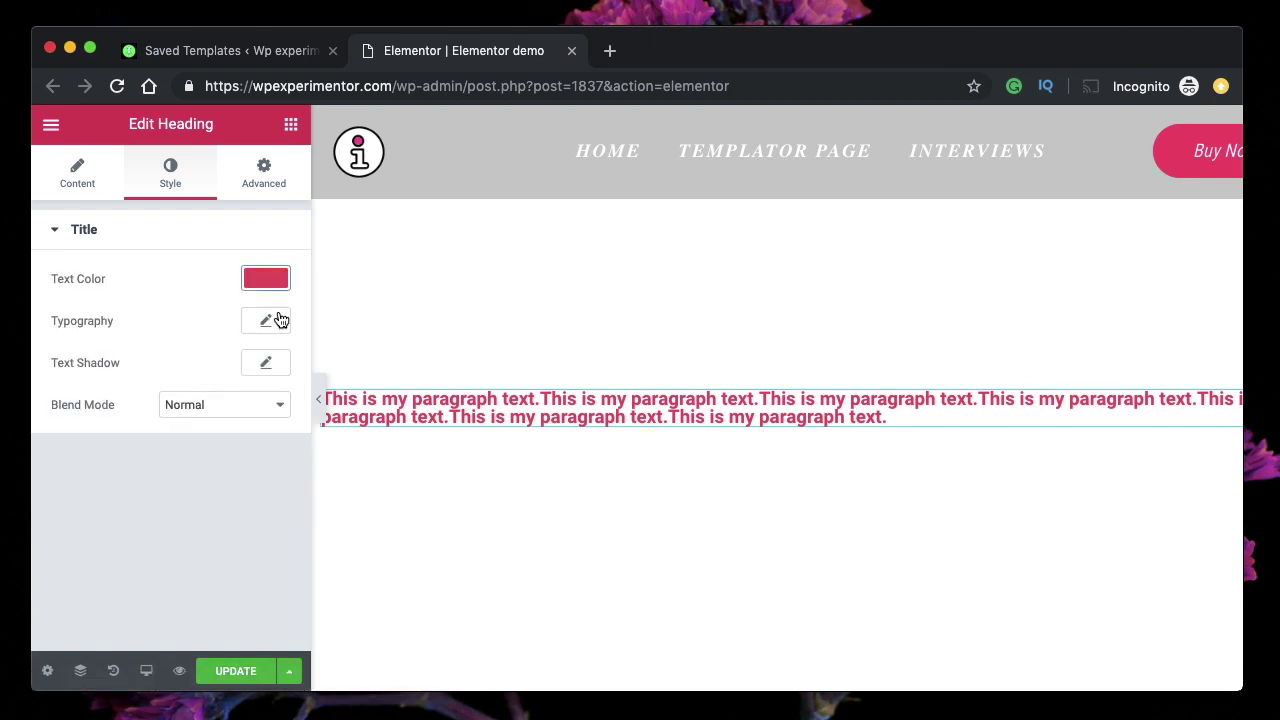
{"action": "left_click", "coordinate": [272, 322]}
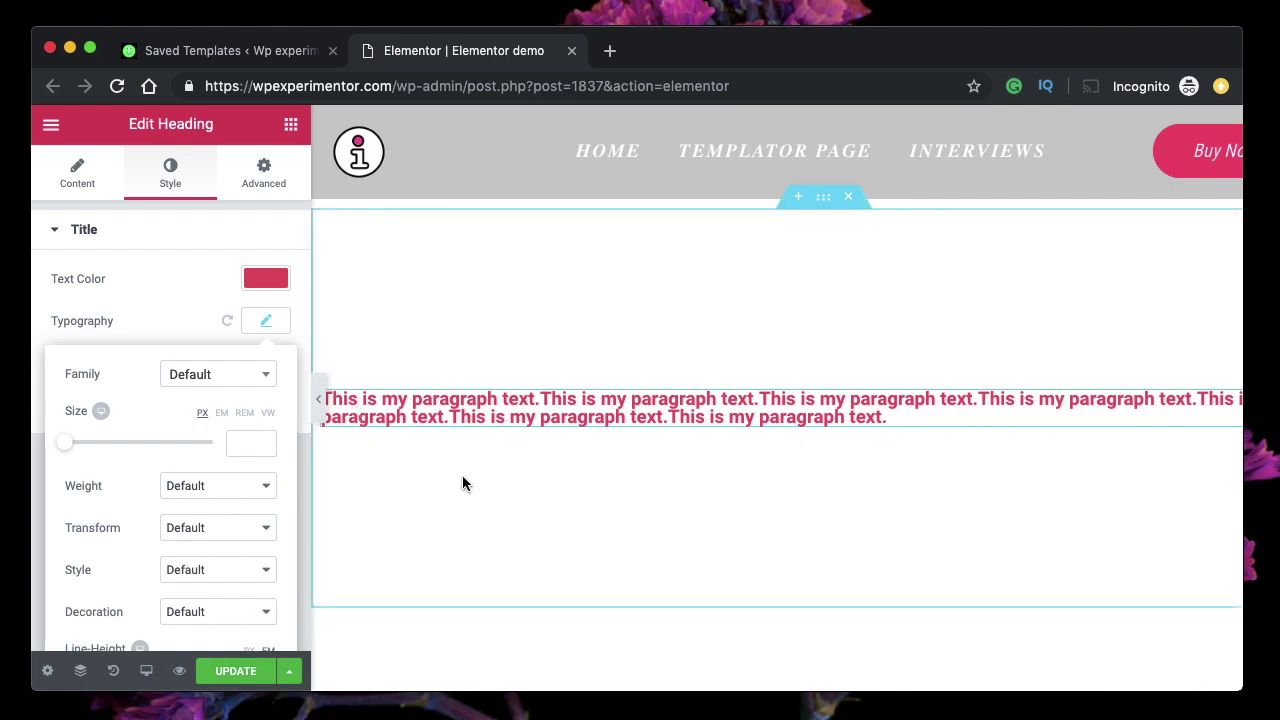
Raise the heading's typography size through 28 px up to 52 px.
{"action": "scroll", "coordinate": [462, 483], "scroll_direction": "right", "scroll_amount": 3}
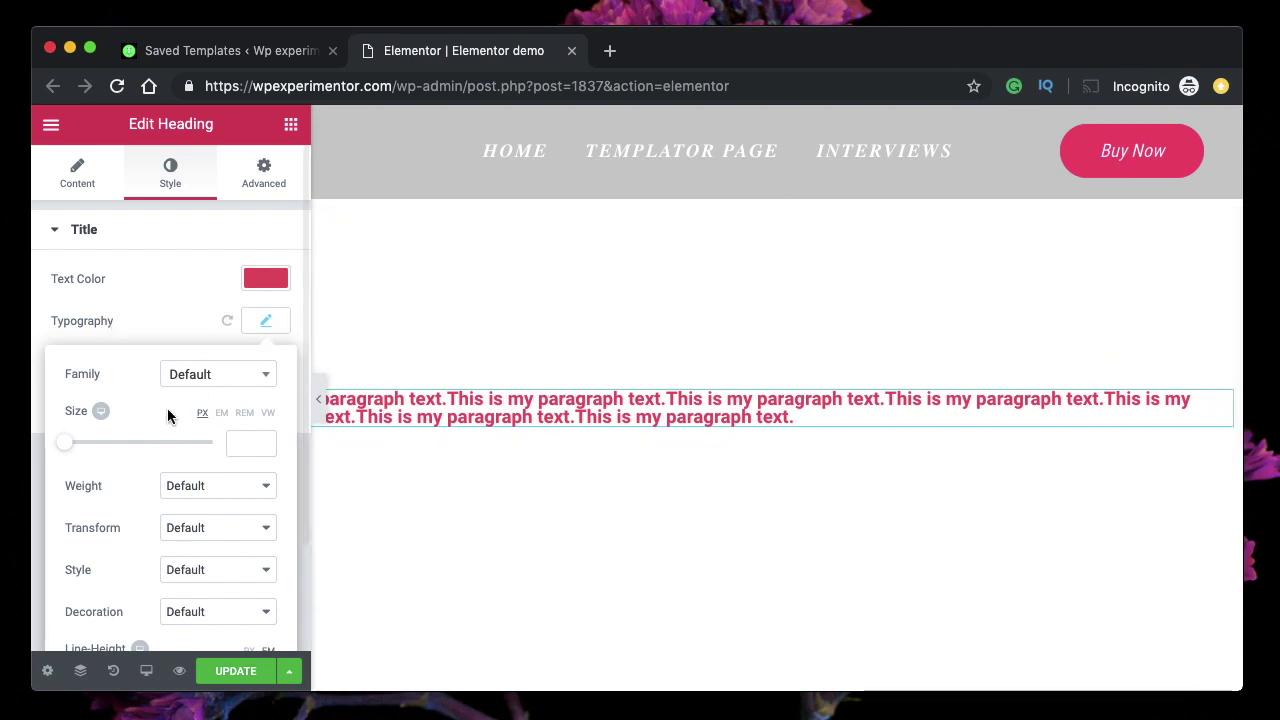
{"action": "left_click_drag", "start_coordinate": [69, 447], "coordinate": [88, 447]}
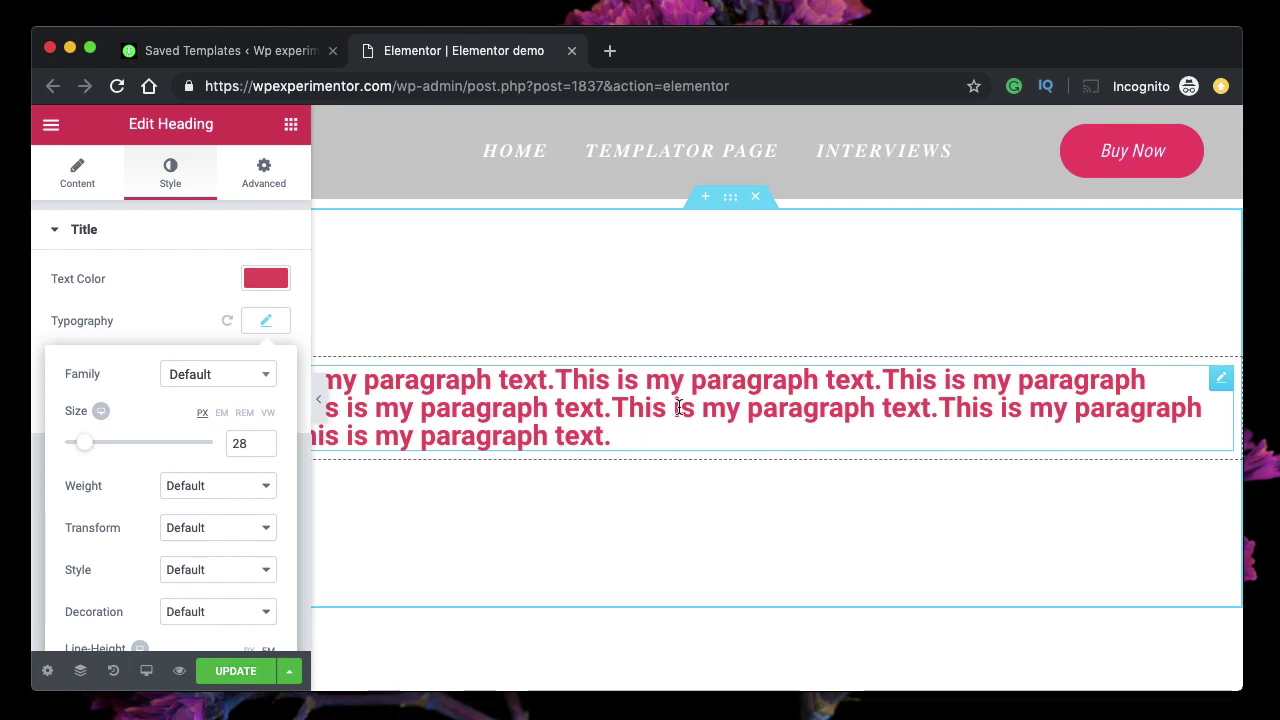
{"action": "left_click_drag", "start_coordinate": [89, 447], "coordinate": [108, 449]}
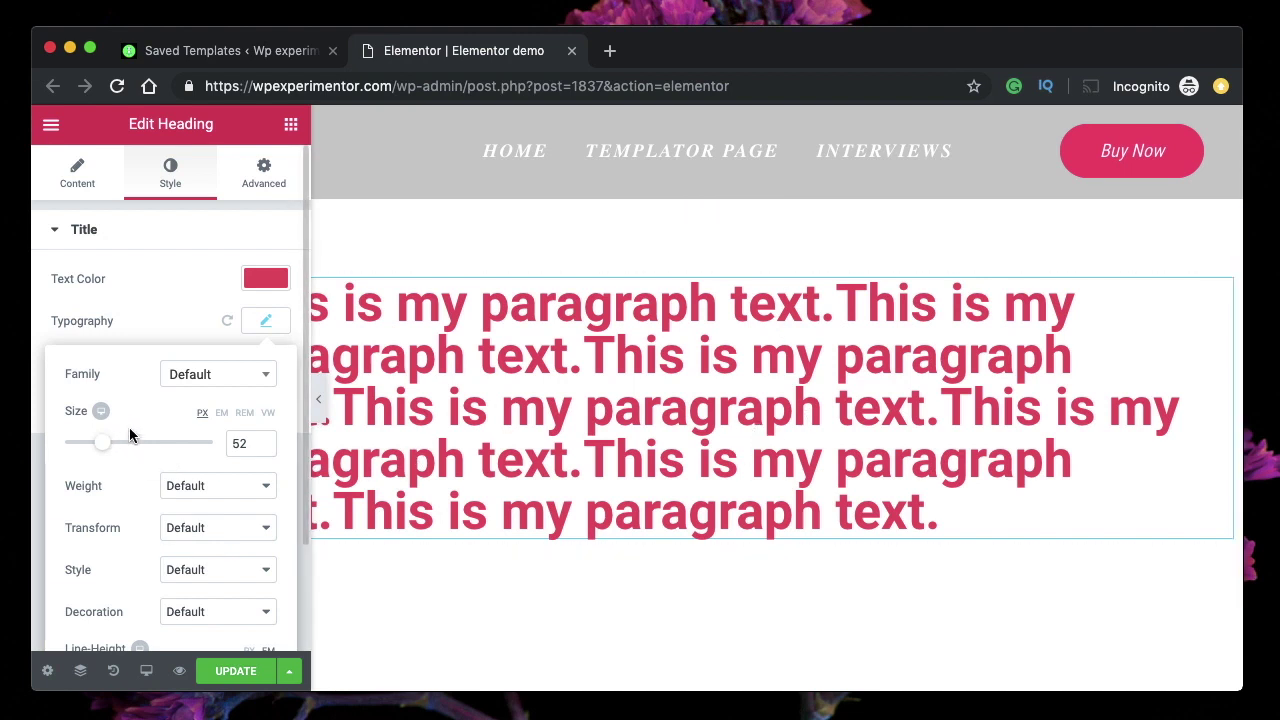
Try EM and REM size units with value 2, then settle on a 19 px font size.
{"action": "left_click", "coordinate": [223, 414]}
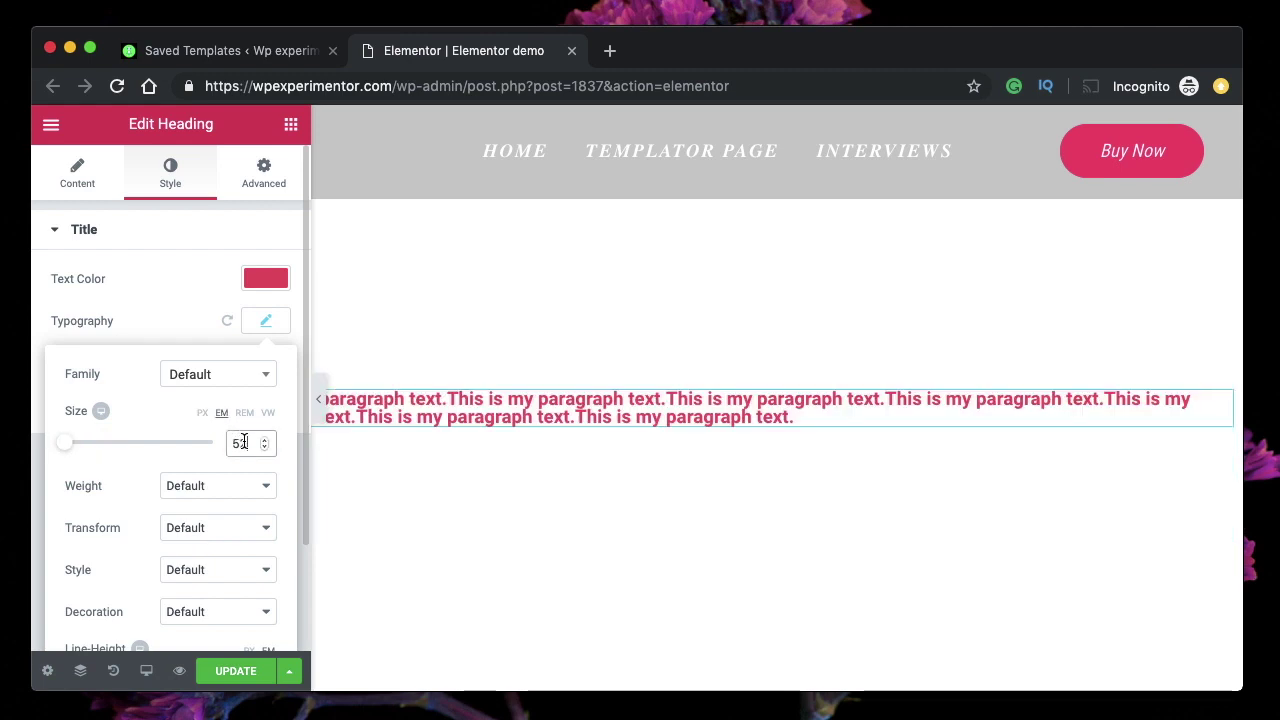
{"action": "type", "text": "2"}
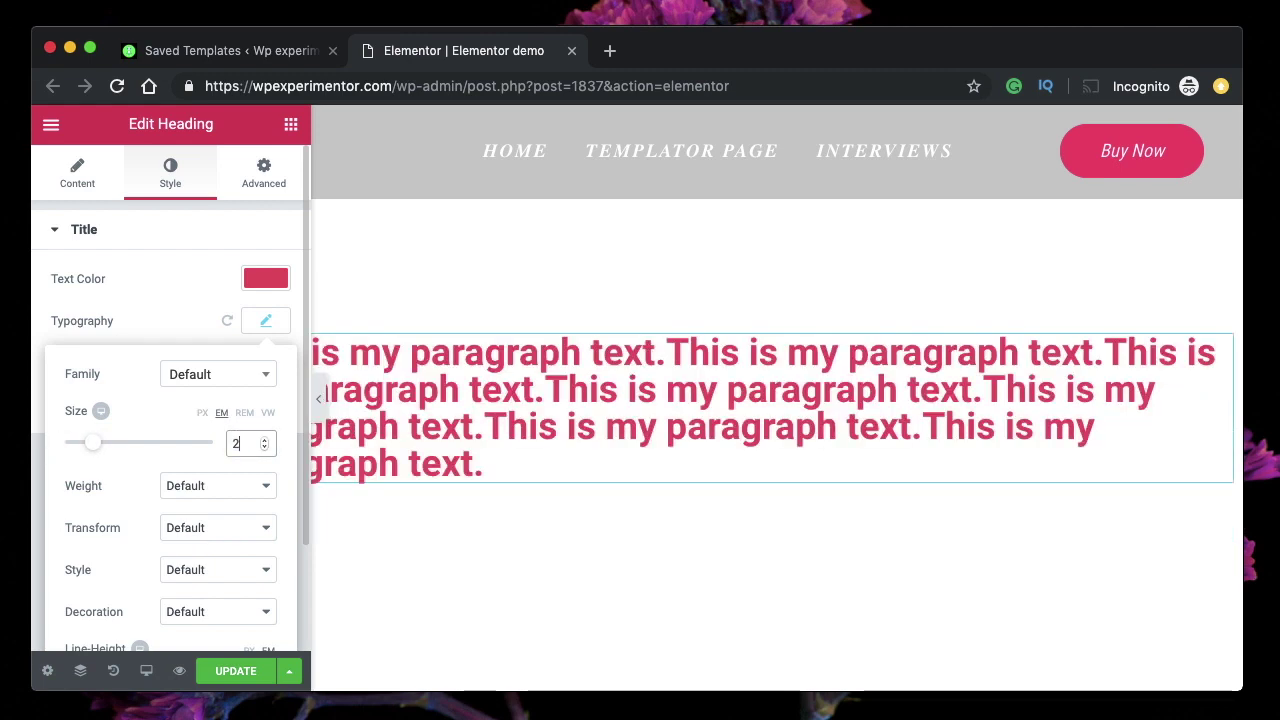
{"action": "double_click", "coordinate": [244, 446]}
{"action": "key", "text": "BackSpace"}
{"action": "type", "text": "2"}
{"action": "left_click", "coordinate": [246, 413]}
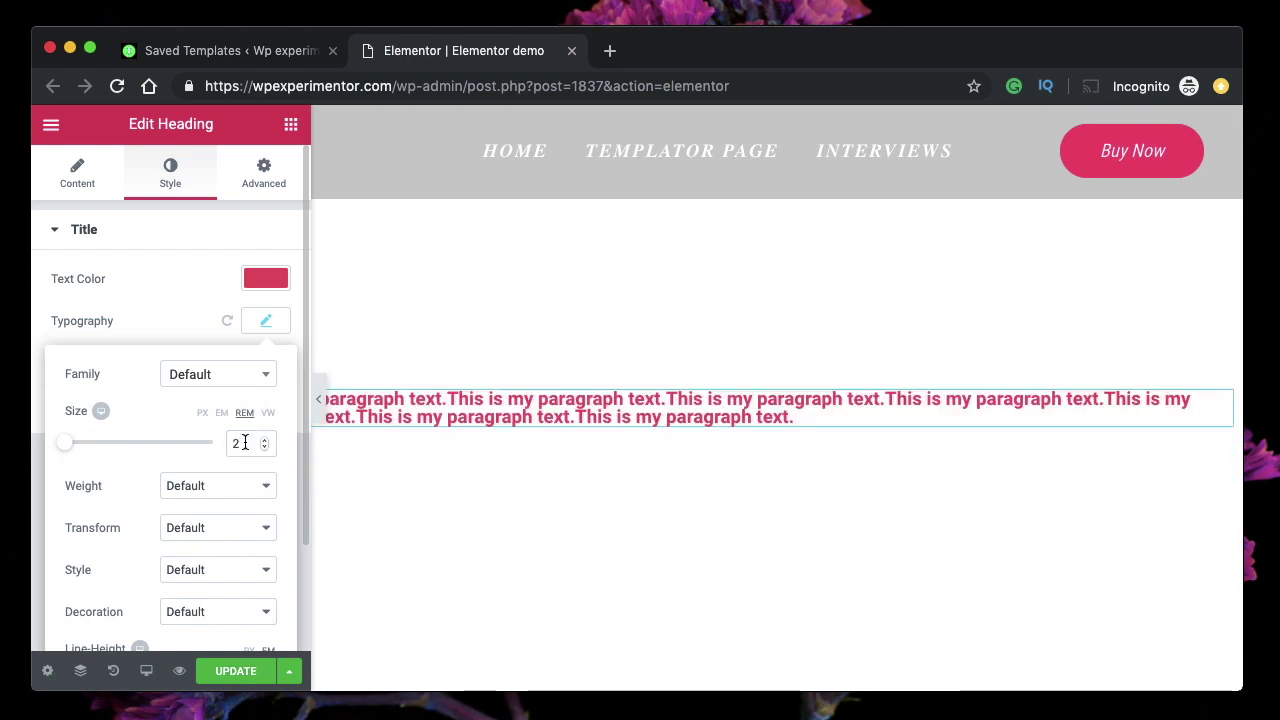
{"action": "double_click", "coordinate": [244, 446]}
{"action": "type", "text": "2"}
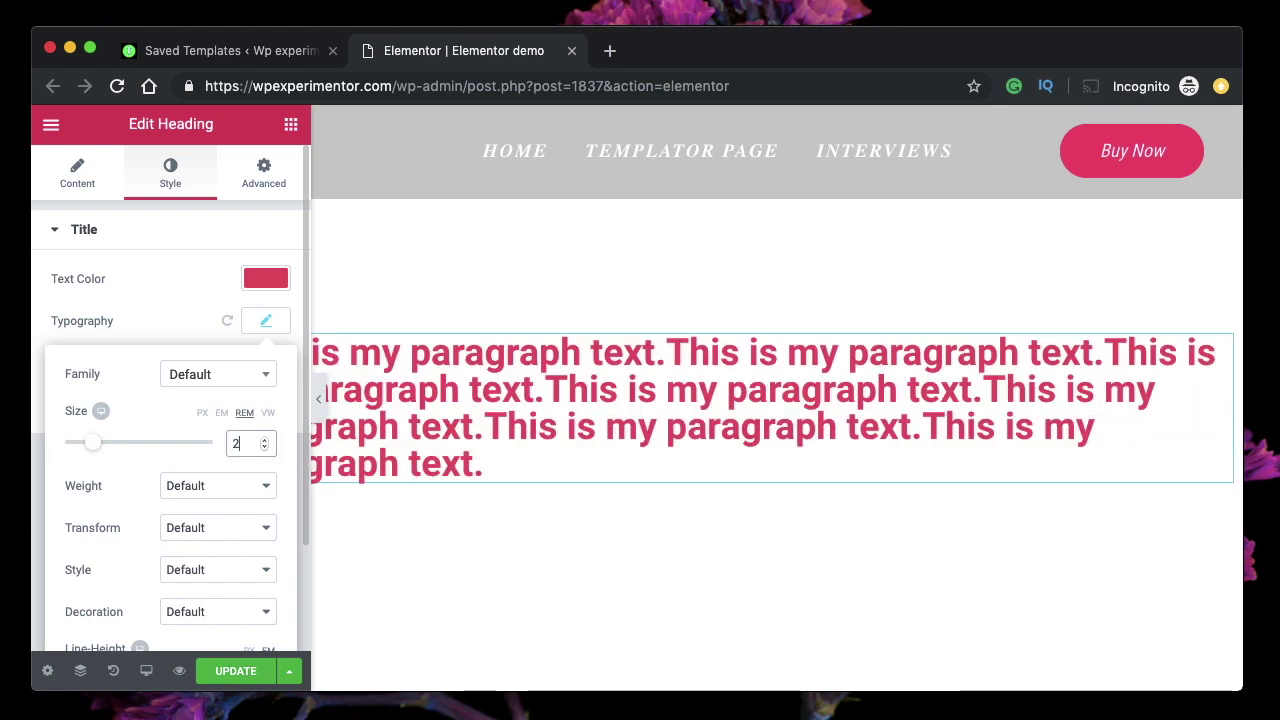
{"action": "left_click", "coordinate": [221, 415]}
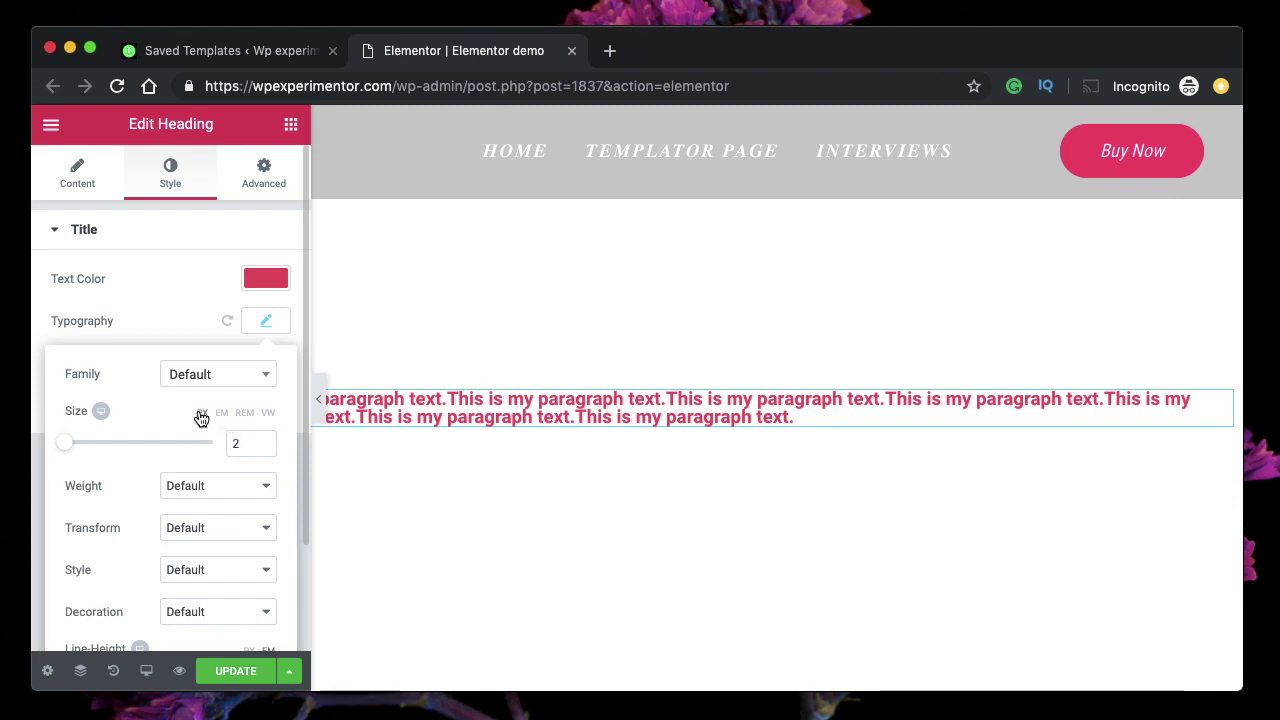
{"action": "double_click", "coordinate": [244, 443]}
{"action": "type", "text": "16"}
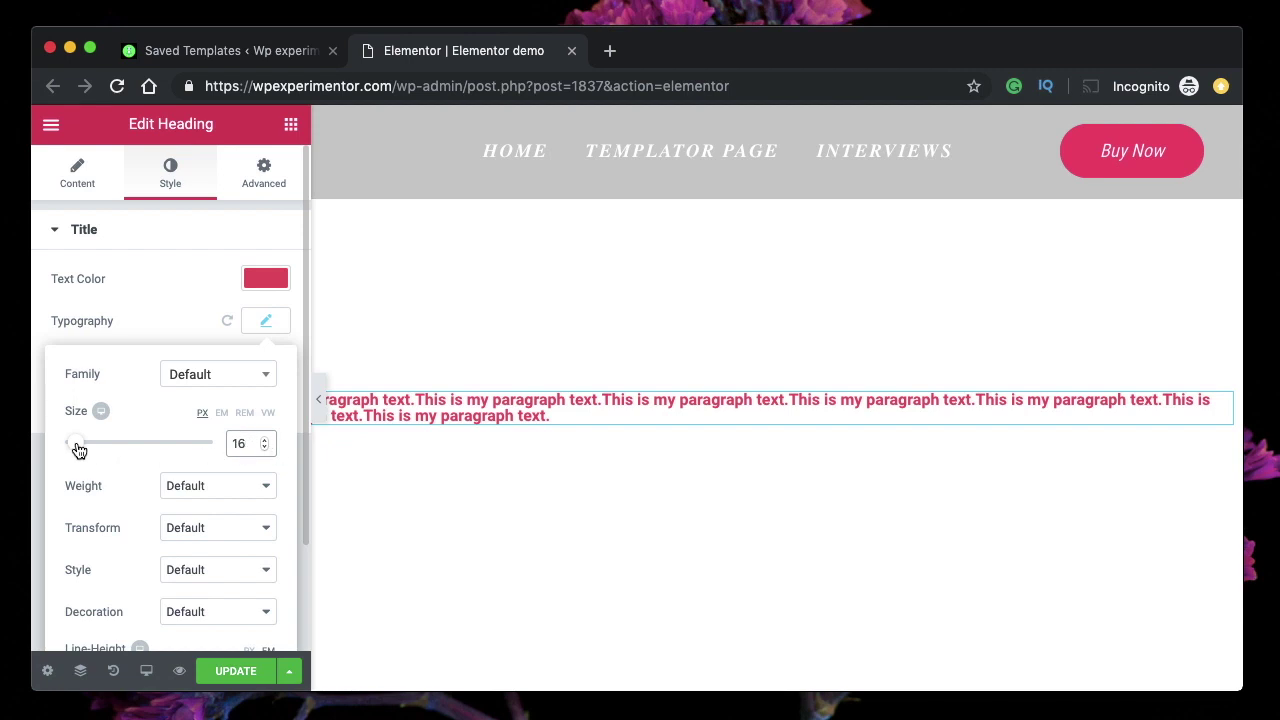
{"action": "left_click_drag", "start_coordinate": [78, 450], "coordinate": [81, 450]}
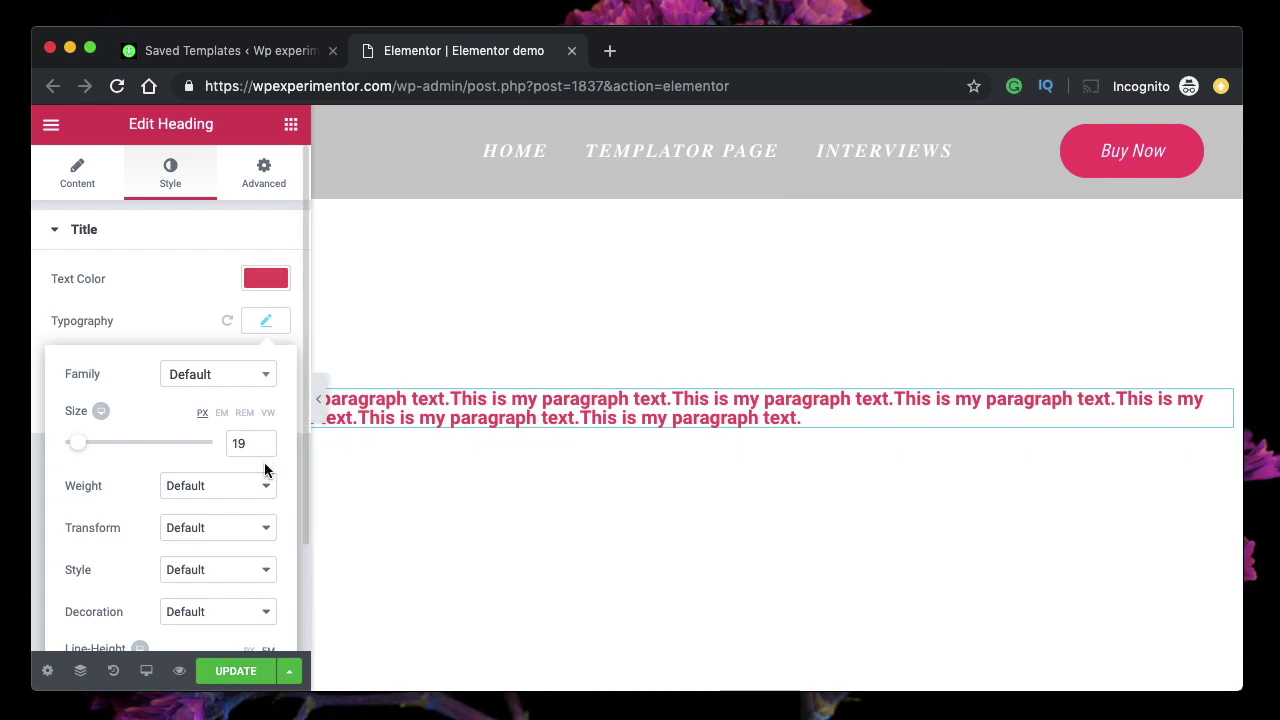
Try font weights 100, 200 and 500, then set the weight to 400.
{"action": "left_click", "coordinate": [193, 490]}
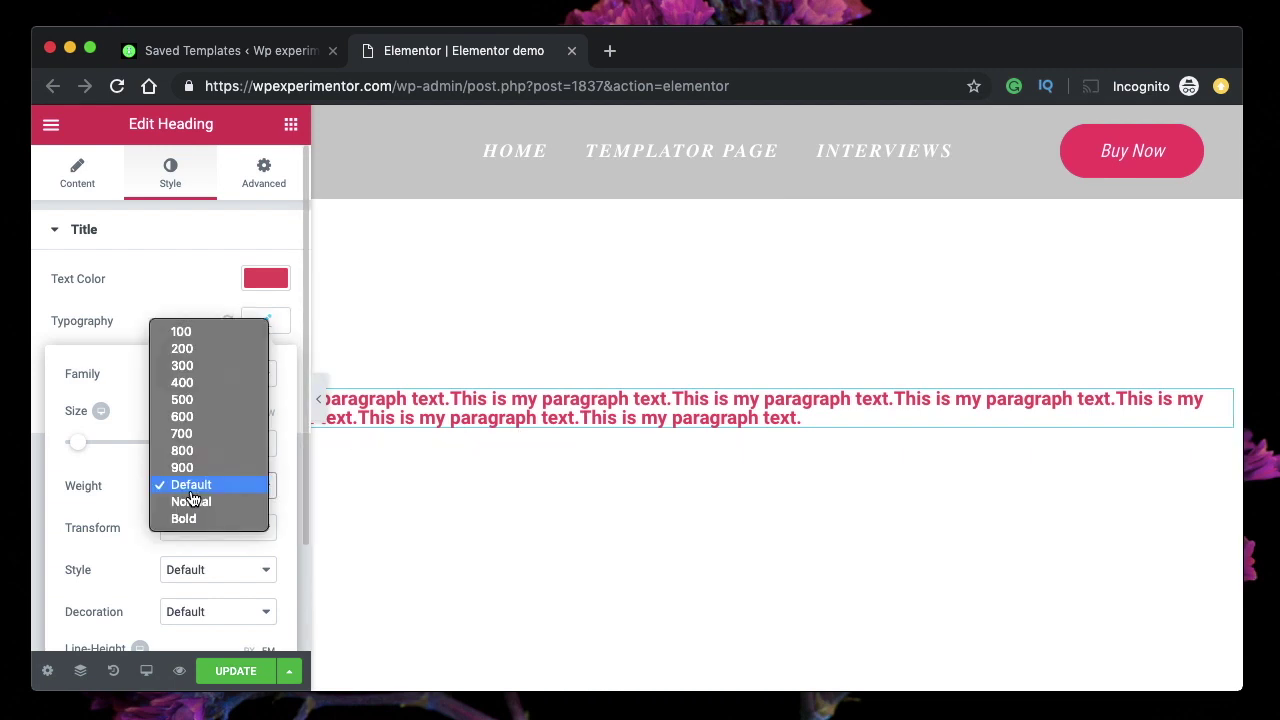
{"action": "left_click", "coordinate": [212, 339]}
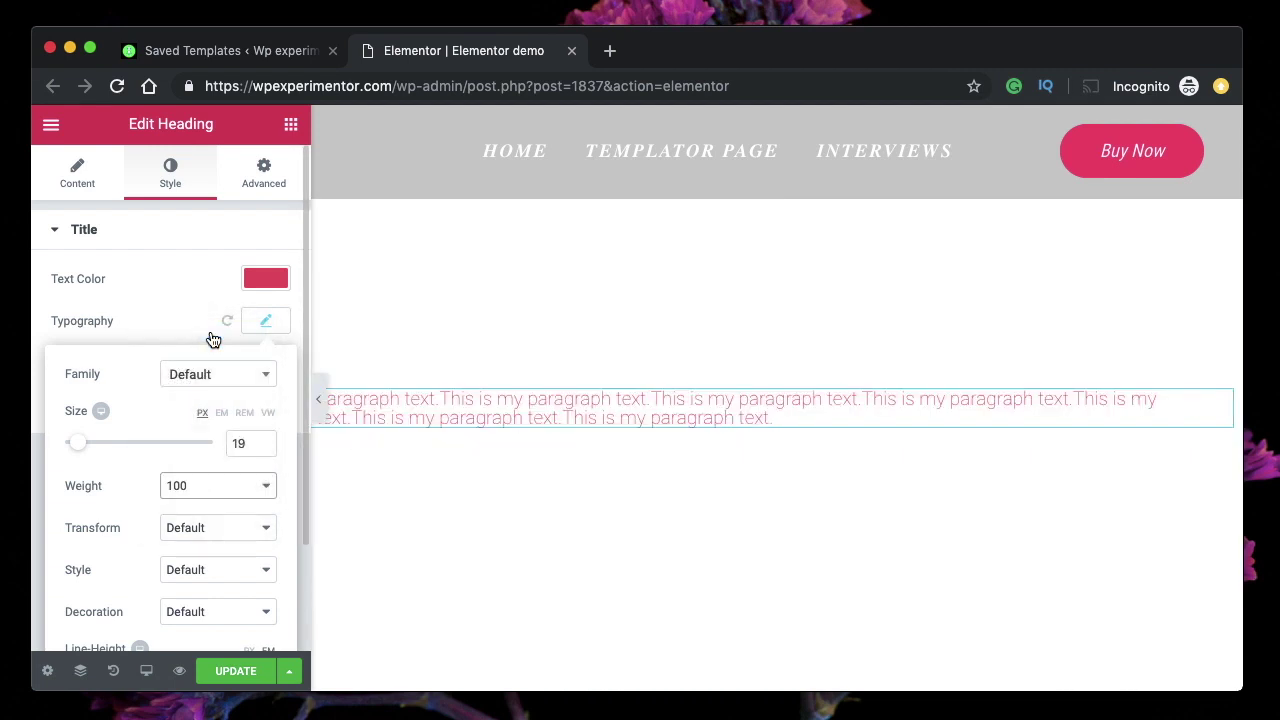
{"action": "left_click", "coordinate": [206, 494]}
{"action": "key", "text": "Escape"}
{"action": "key", "text": "Down"}
{"action": "left_click", "coordinate": [254, 489]}
{"action": "left_click", "coordinate": [217, 538]}
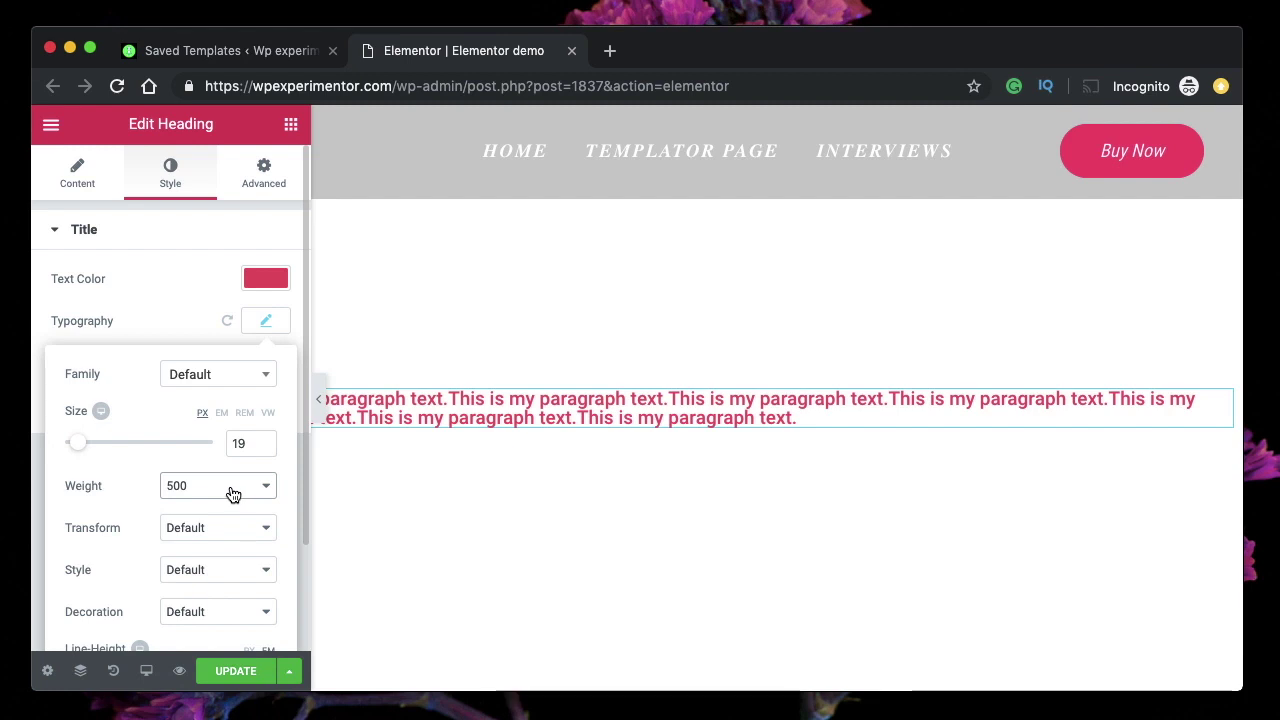
{"action": "left_click", "coordinate": [230, 485]}
{"action": "left_click", "coordinate": [196, 467]}
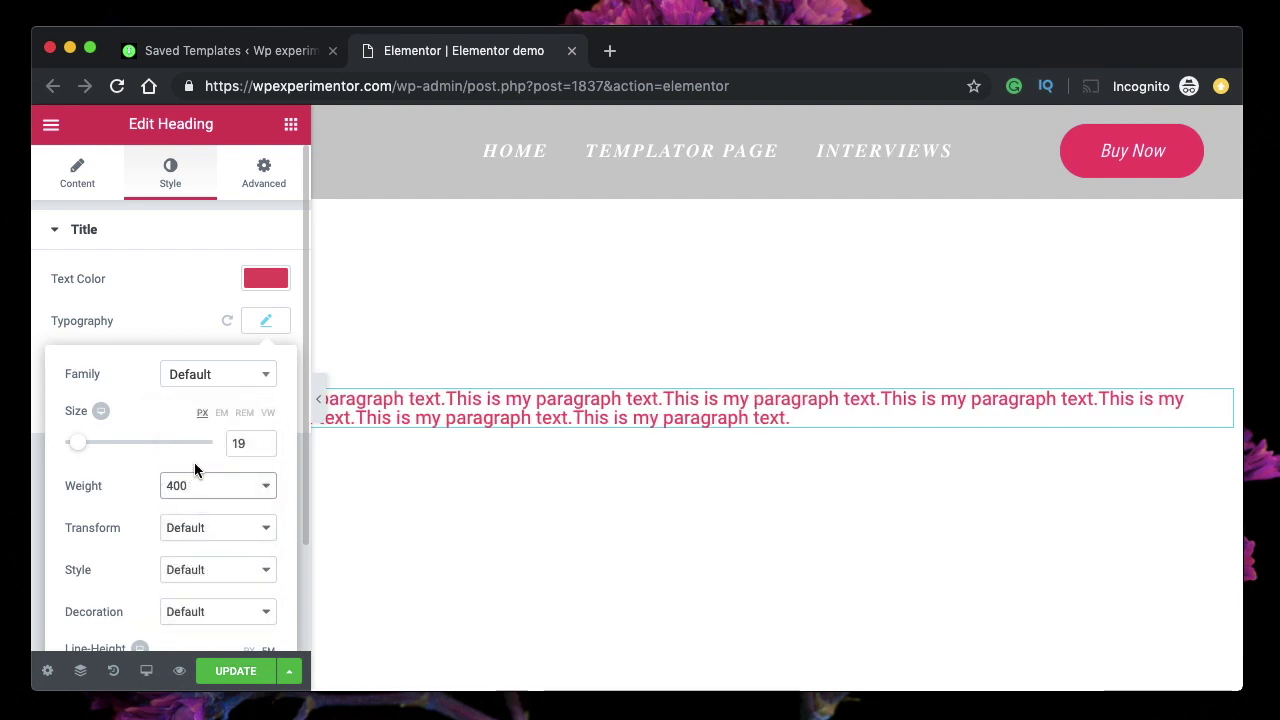
{"action": "left_click", "coordinate": [224, 378]}
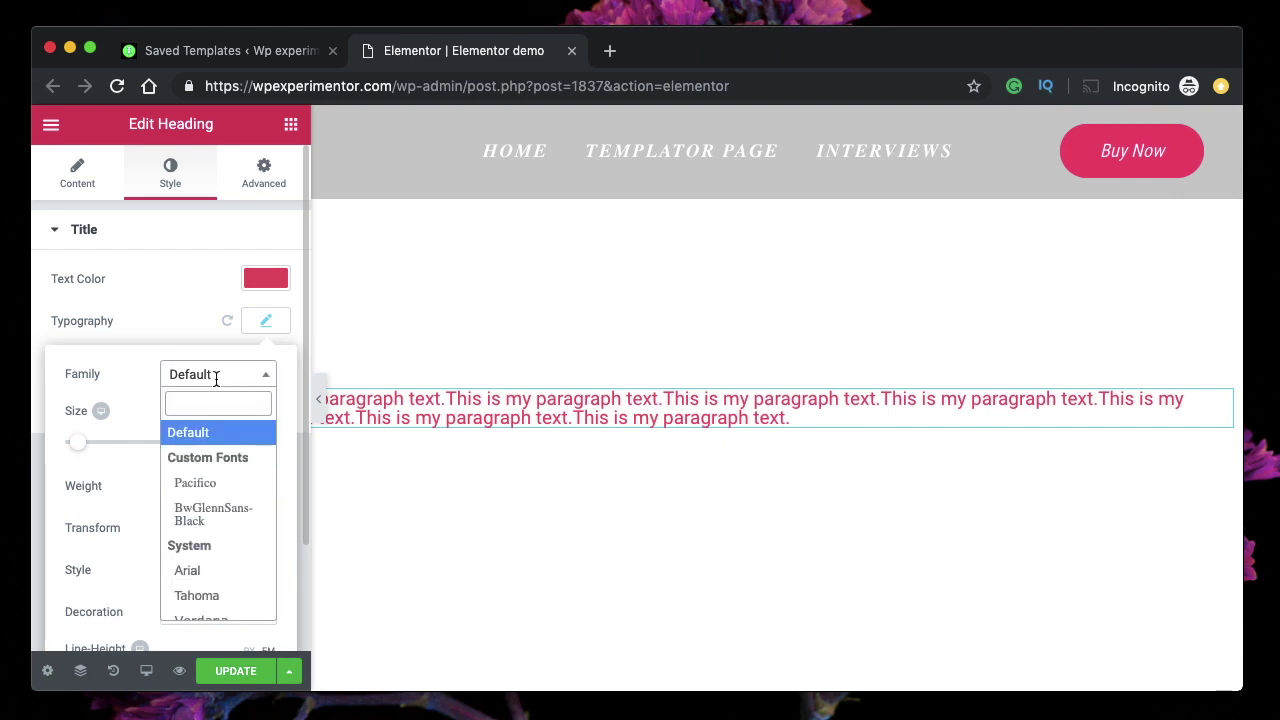
Switch the font to Pacifico and try weights 100, 200, 600 and 900, keeping 700.
{"action": "left_click", "coordinate": [196, 494]}
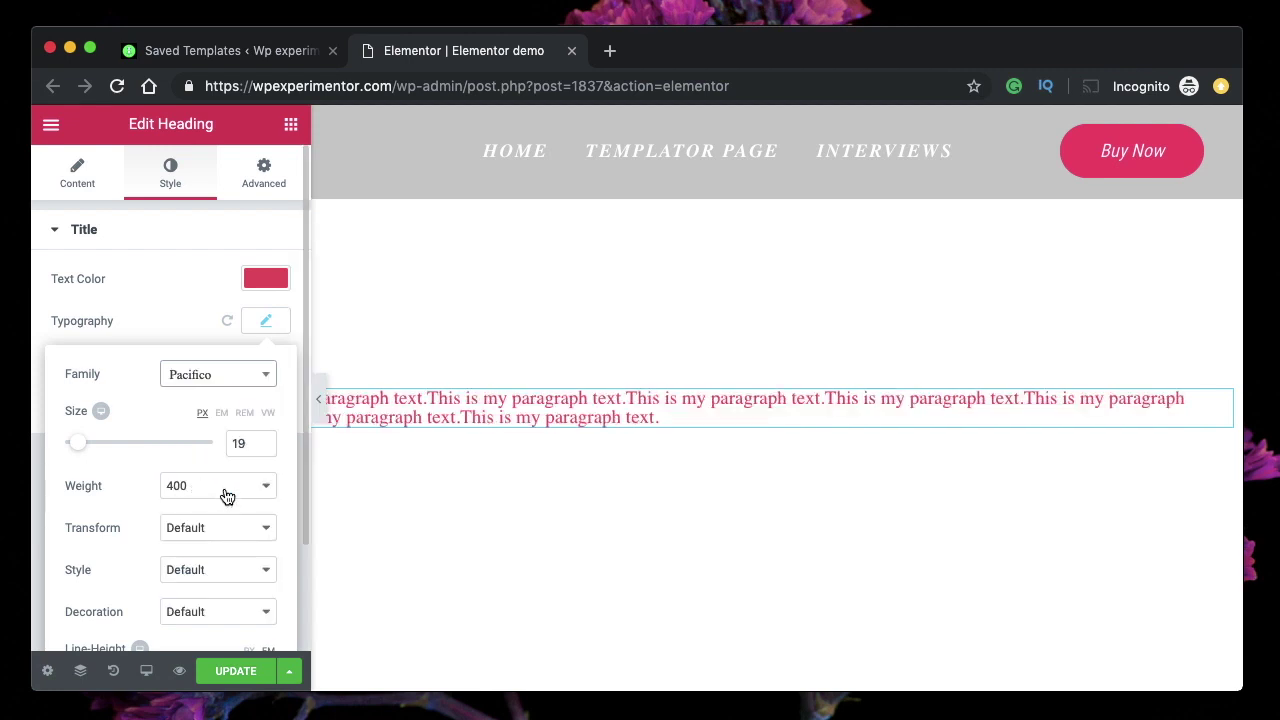
{"action": "left_click", "coordinate": [226, 494]}
{"action": "left_click", "coordinate": [201, 440]}
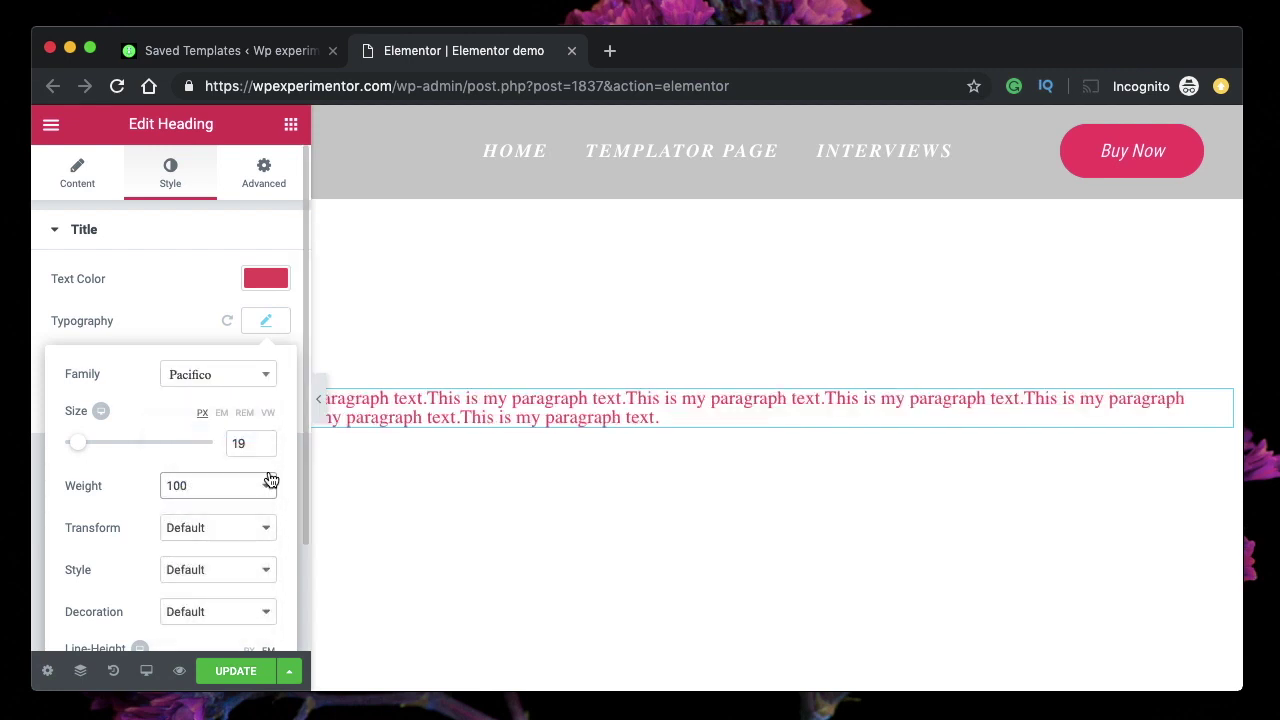
{"action": "left_click", "coordinate": [229, 490]}
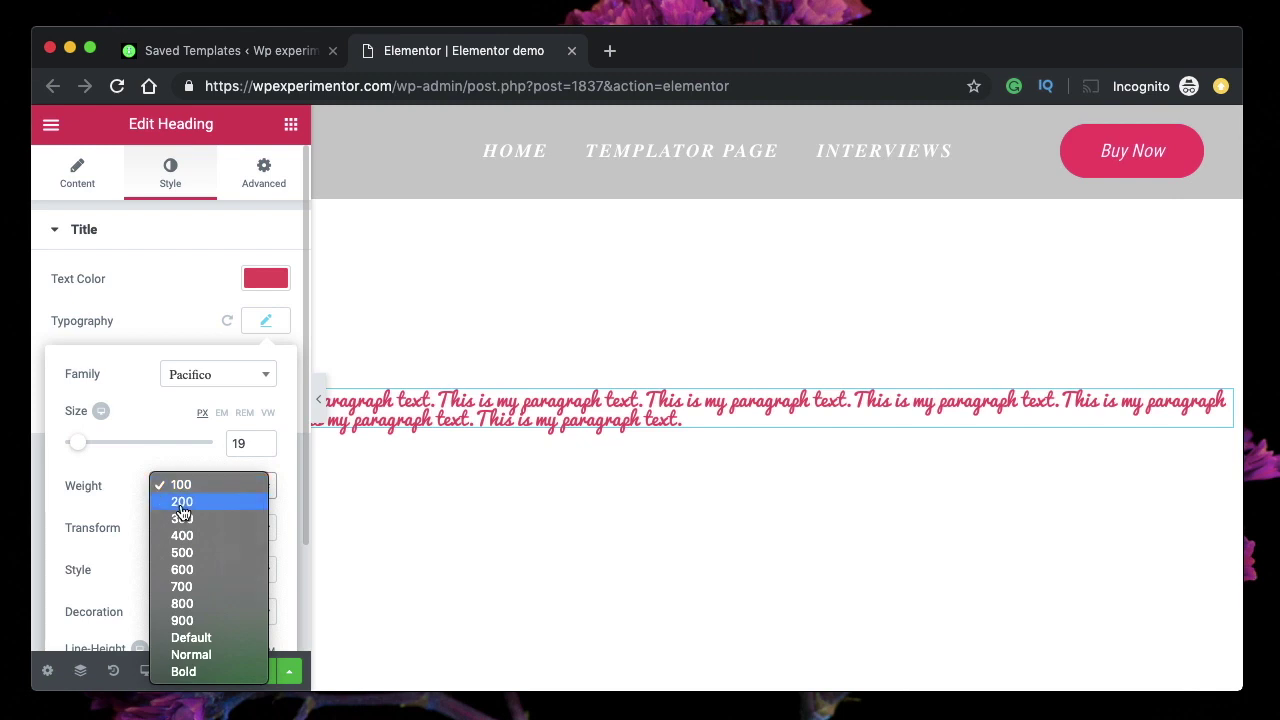
{"action": "left_click", "coordinate": [200, 502]}
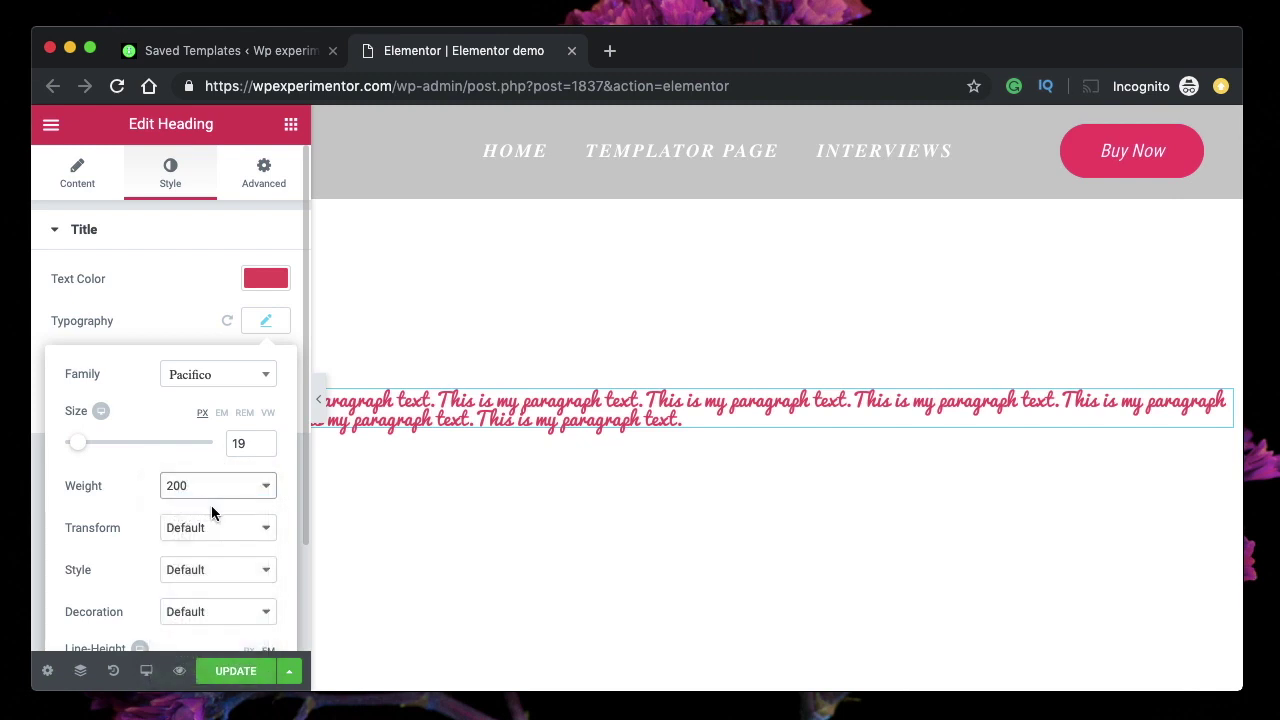
{"action": "left_click", "coordinate": [220, 495]}
{"action": "left_click", "coordinate": [209, 549]}
{"action": "left_click", "coordinate": [259, 492]}
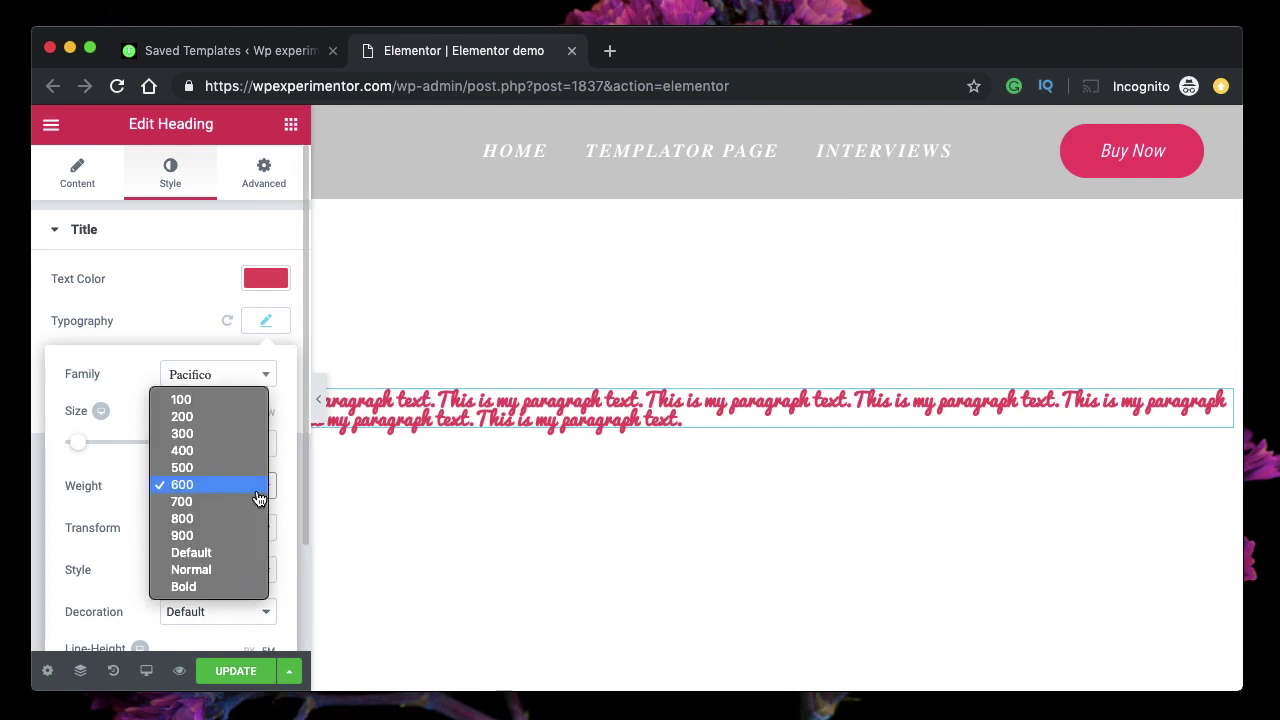
{"action": "left_click", "coordinate": [213, 537]}
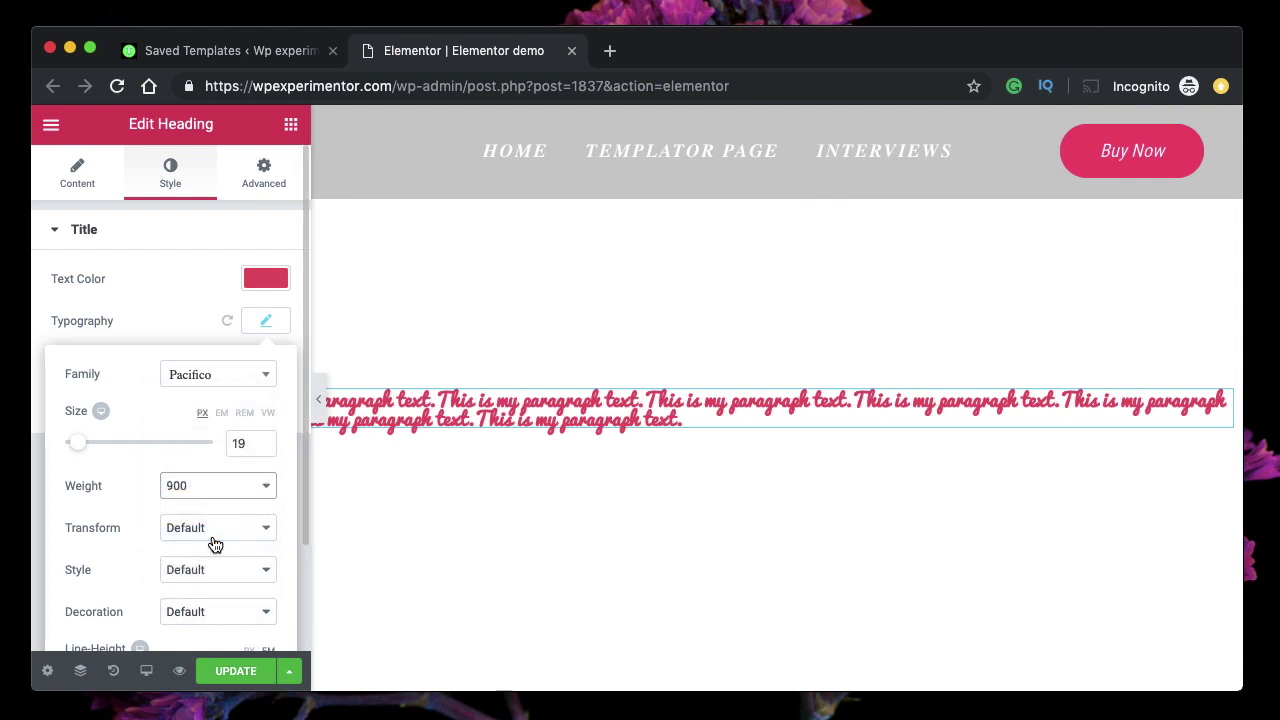
{"action": "left_click", "coordinate": [220, 497]}
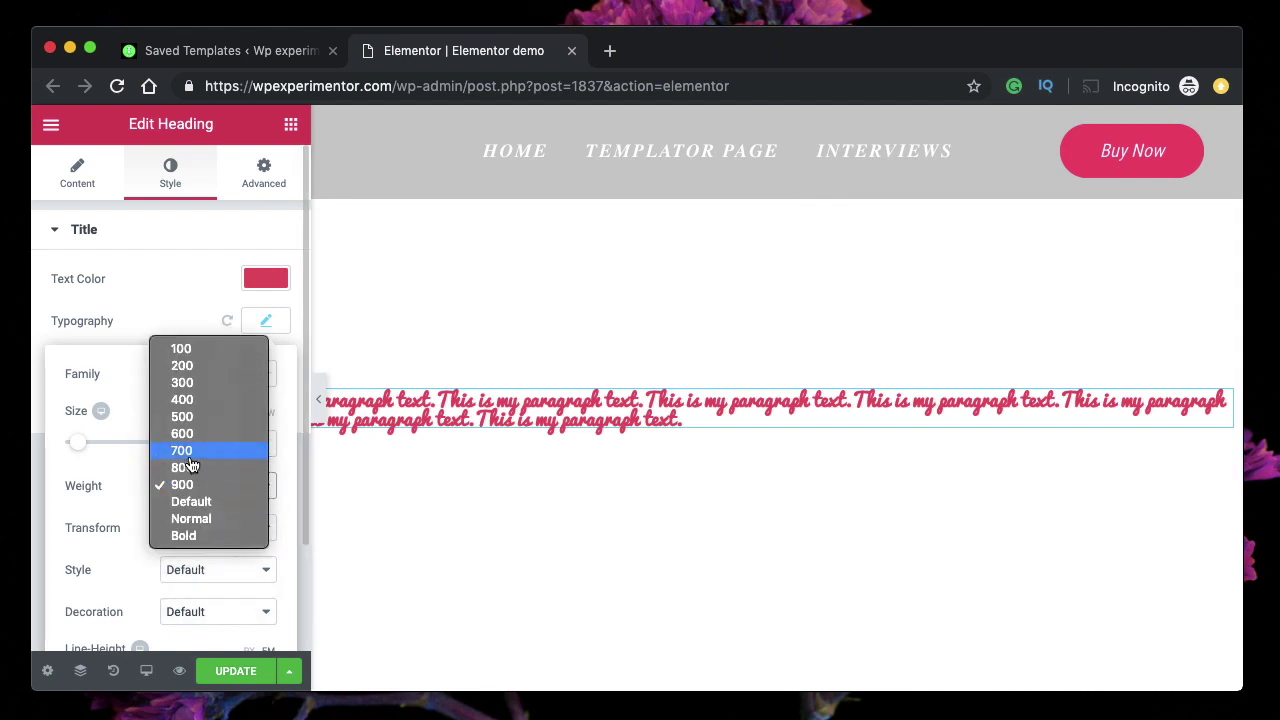
{"action": "key", "text": "Escape"}
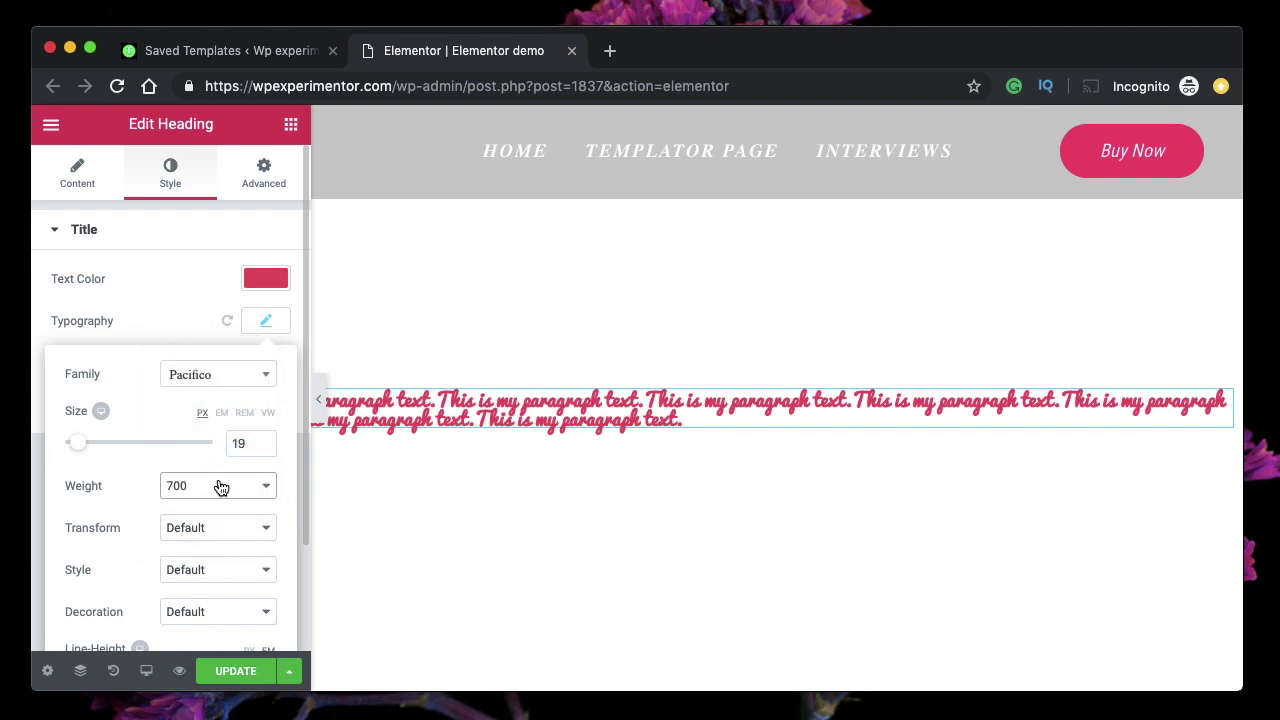
{"action": "left_click", "coordinate": [221, 487]}
{"action": "left_click", "coordinate": [126, 411]}
Change the font to BwGlennSans-Black and try weights 800, 900, 300, settling on 100.
{"action": "left_click", "coordinate": [230, 375]}
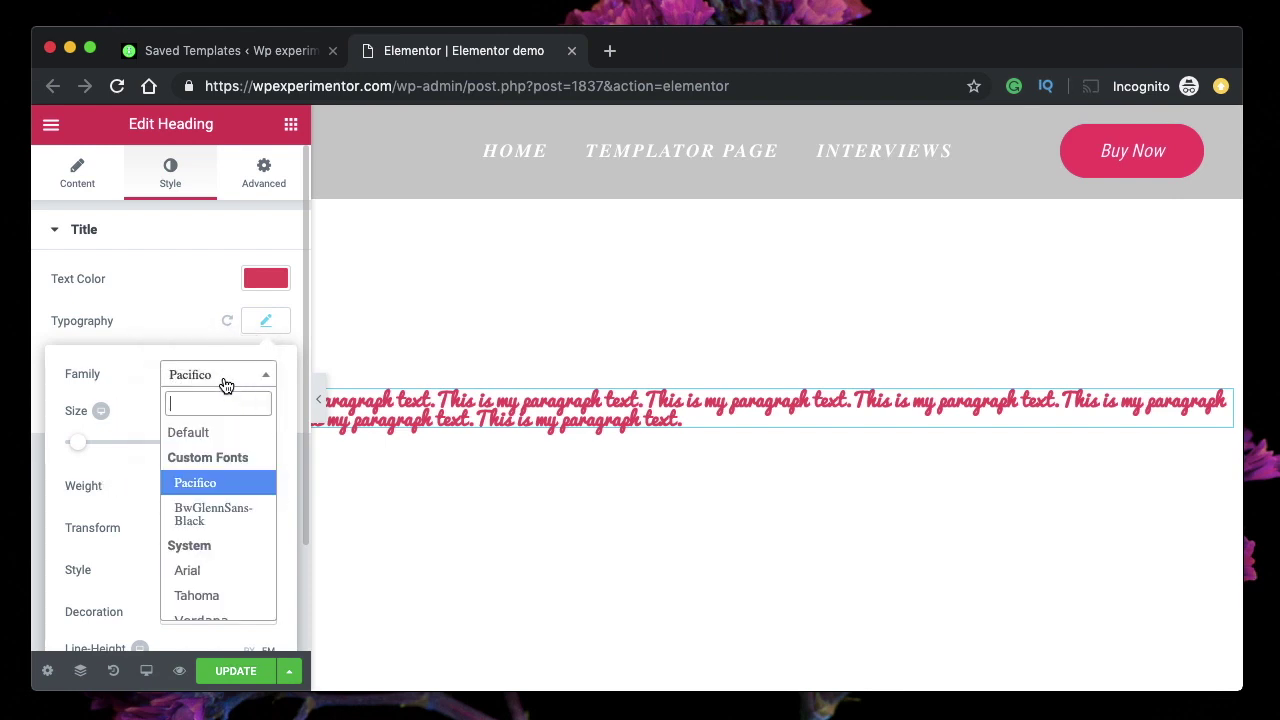
{"action": "left_click", "coordinate": [218, 514]}
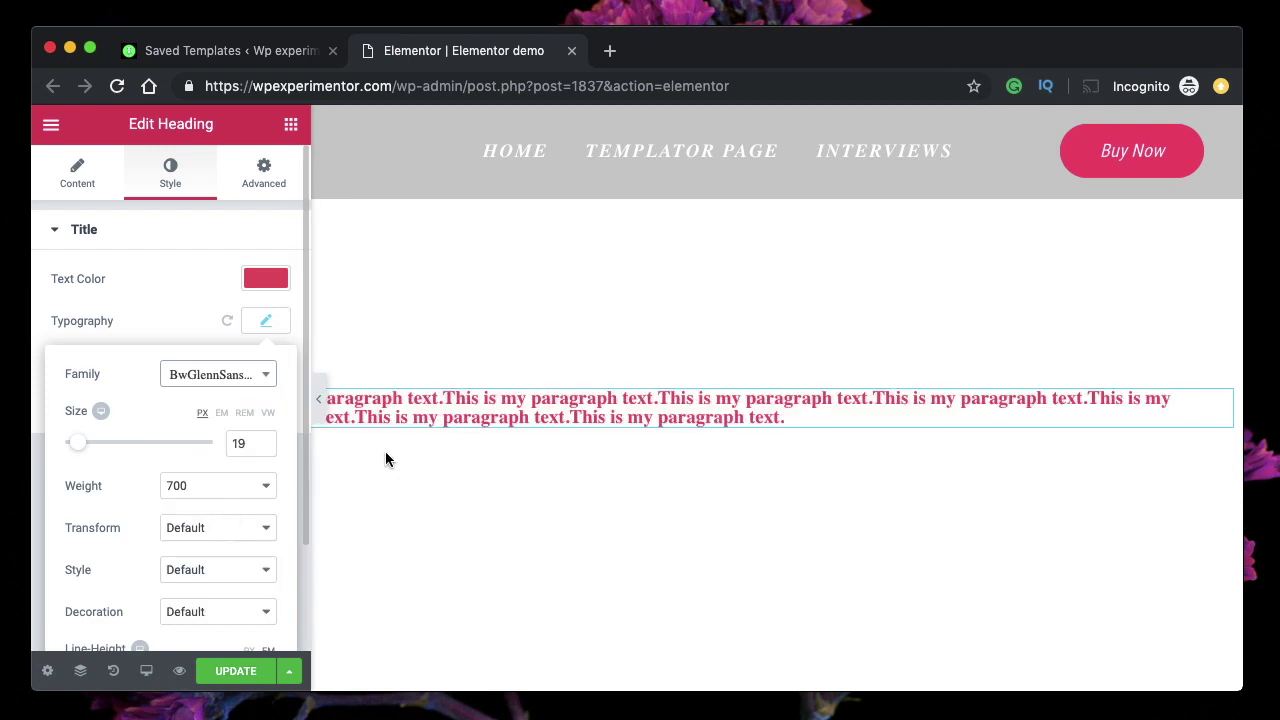
{"action": "left_click", "coordinate": [221, 494]}
{"action": "left_click", "coordinate": [209, 503]}
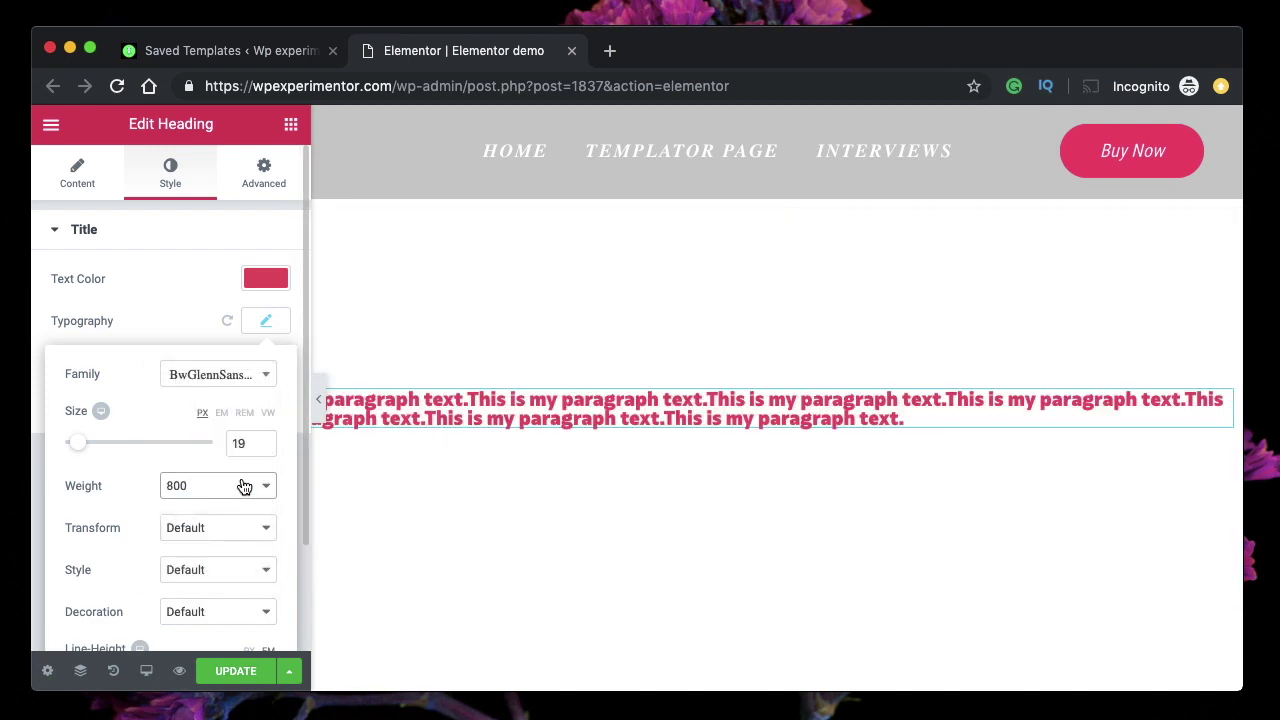
{"action": "left_click", "coordinate": [244, 487]}
{"action": "left_click", "coordinate": [218, 505]}
{"action": "left_click", "coordinate": [254, 490]}
{"action": "left_click", "coordinate": [206, 384]}
{"action": "left_click", "coordinate": [220, 487]}
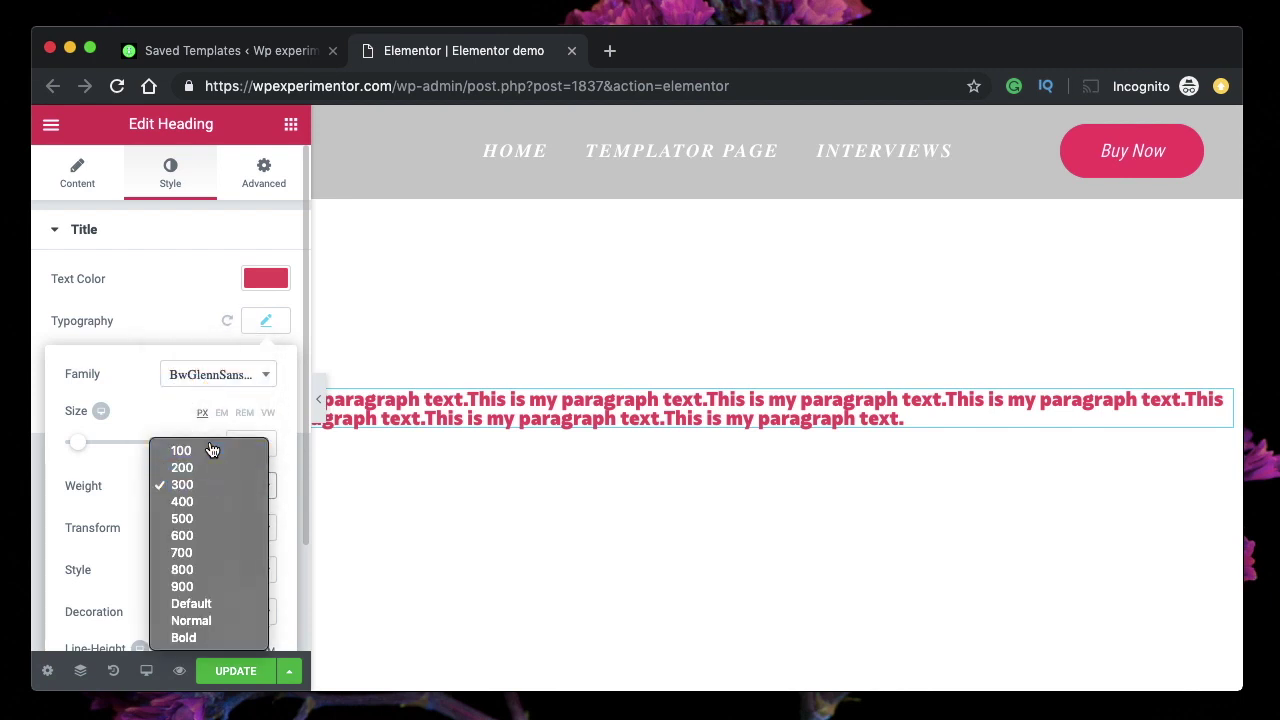
{"action": "left_click", "coordinate": [211, 451]}
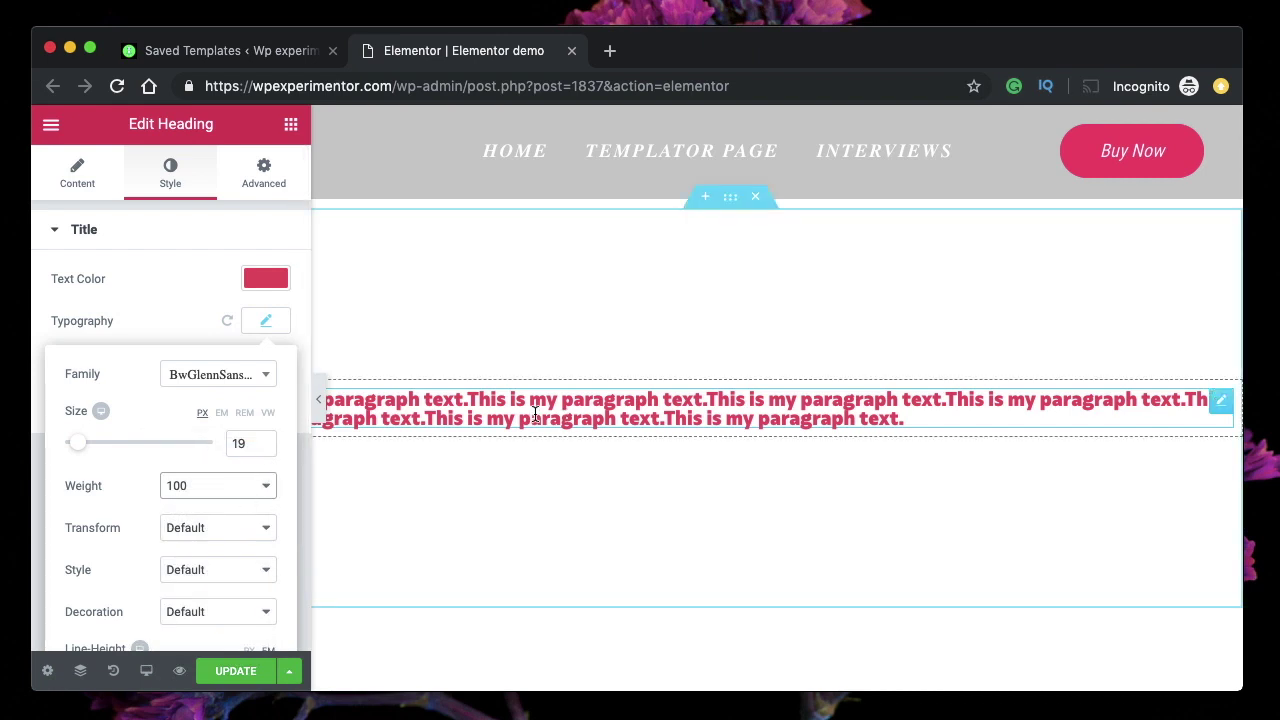
{"action": "left_click", "coordinate": [212, 488]}
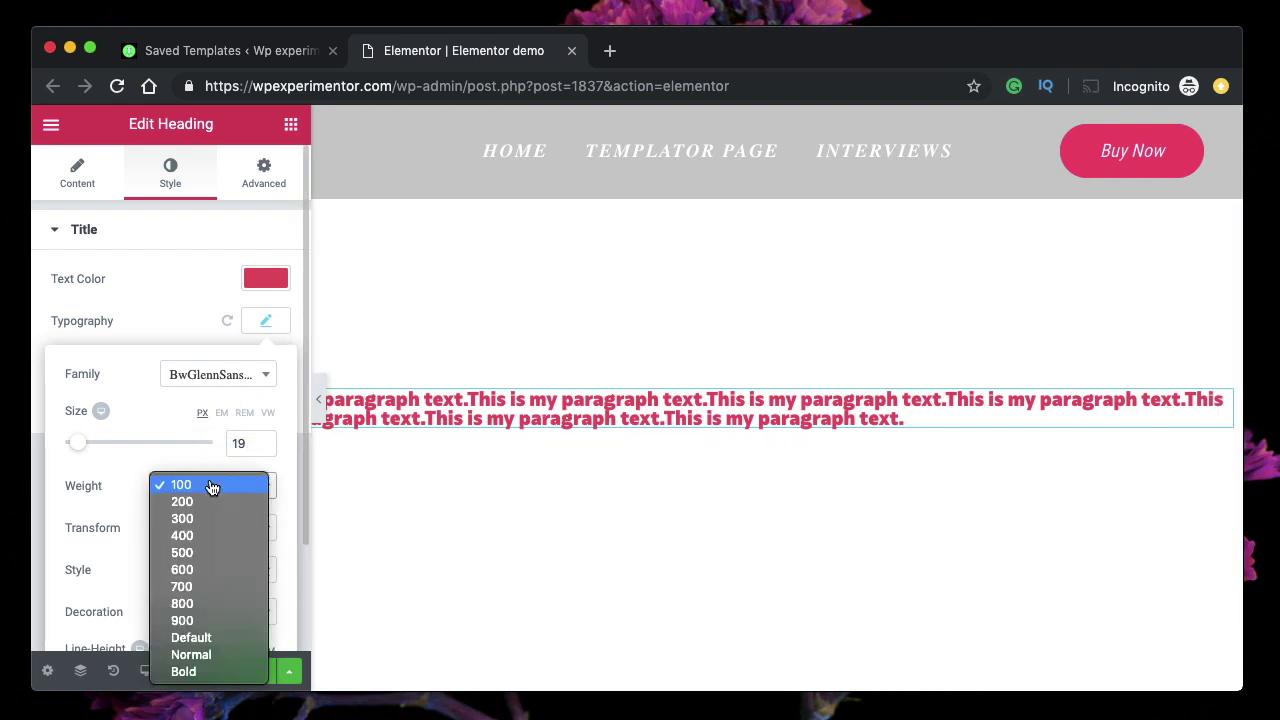
{"action": "left_click", "coordinate": [227, 390]}
{"action": "left_click", "coordinate": [227, 390]}
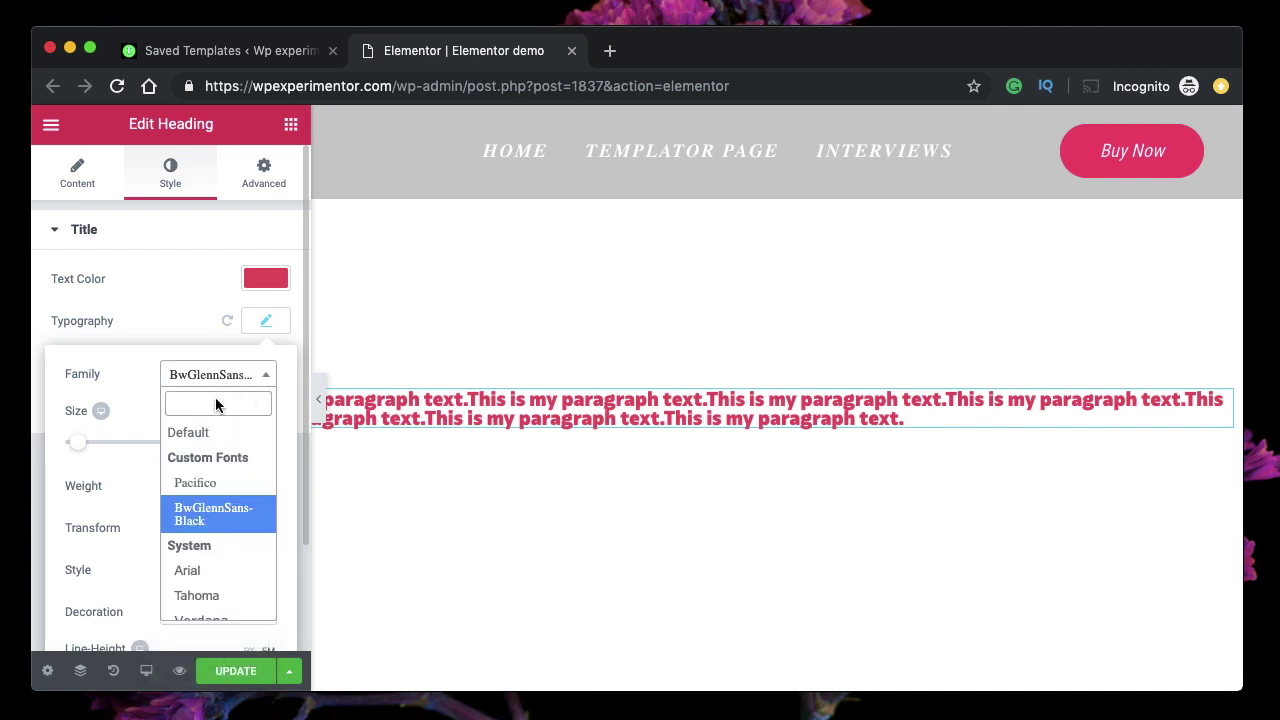
Reset the font family to Default, set the style to Italic and keep Decoration at Default.
{"action": "left_click", "coordinate": [204, 431]}
{"action": "scroll", "coordinate": [204, 437], "scroll_direction": "down", "scroll_amount": 1}
{"action": "left_click", "coordinate": [249, 488]}
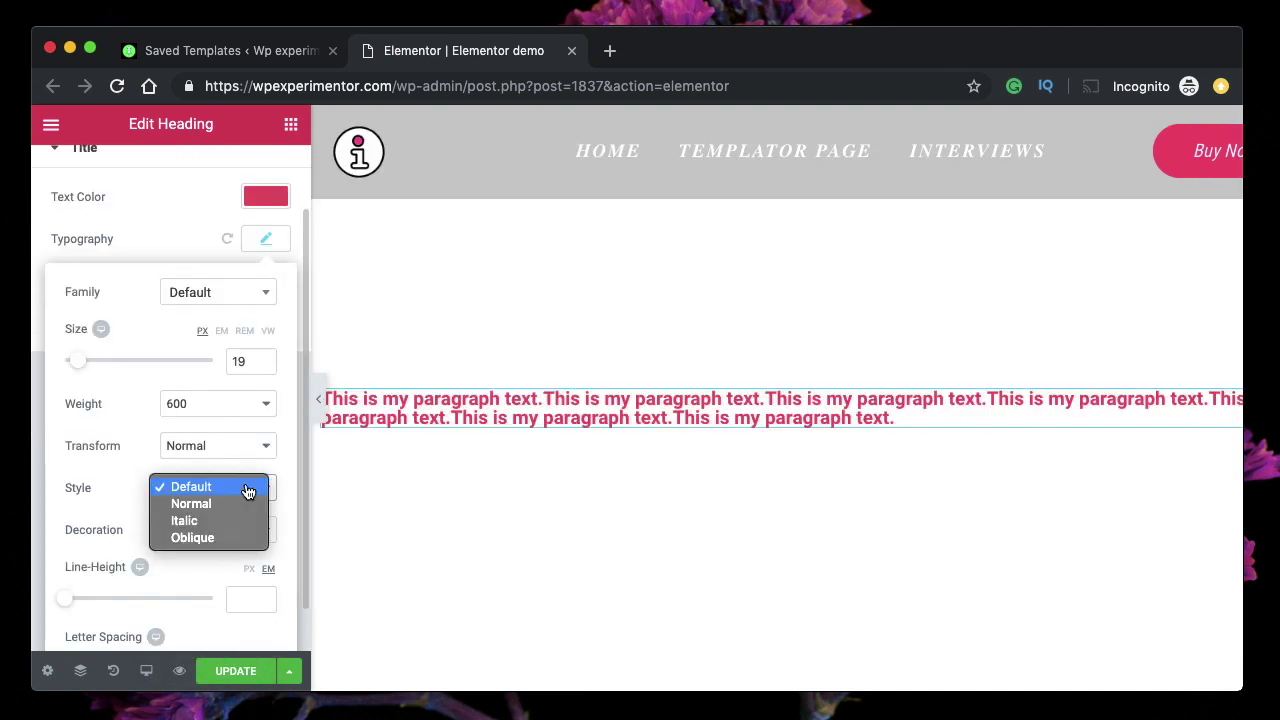
{"action": "left_click", "coordinate": [233, 507]}
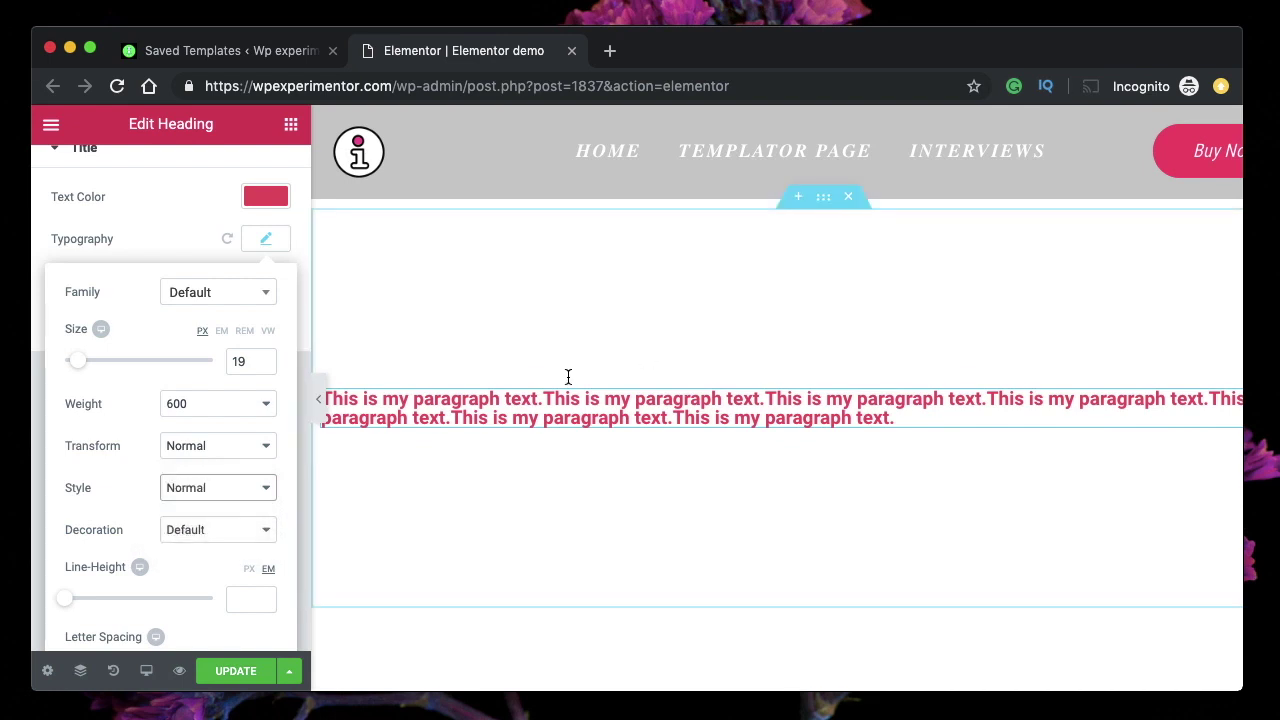
{"action": "left_click", "coordinate": [248, 492]}
{"action": "left_click", "coordinate": [204, 509]}
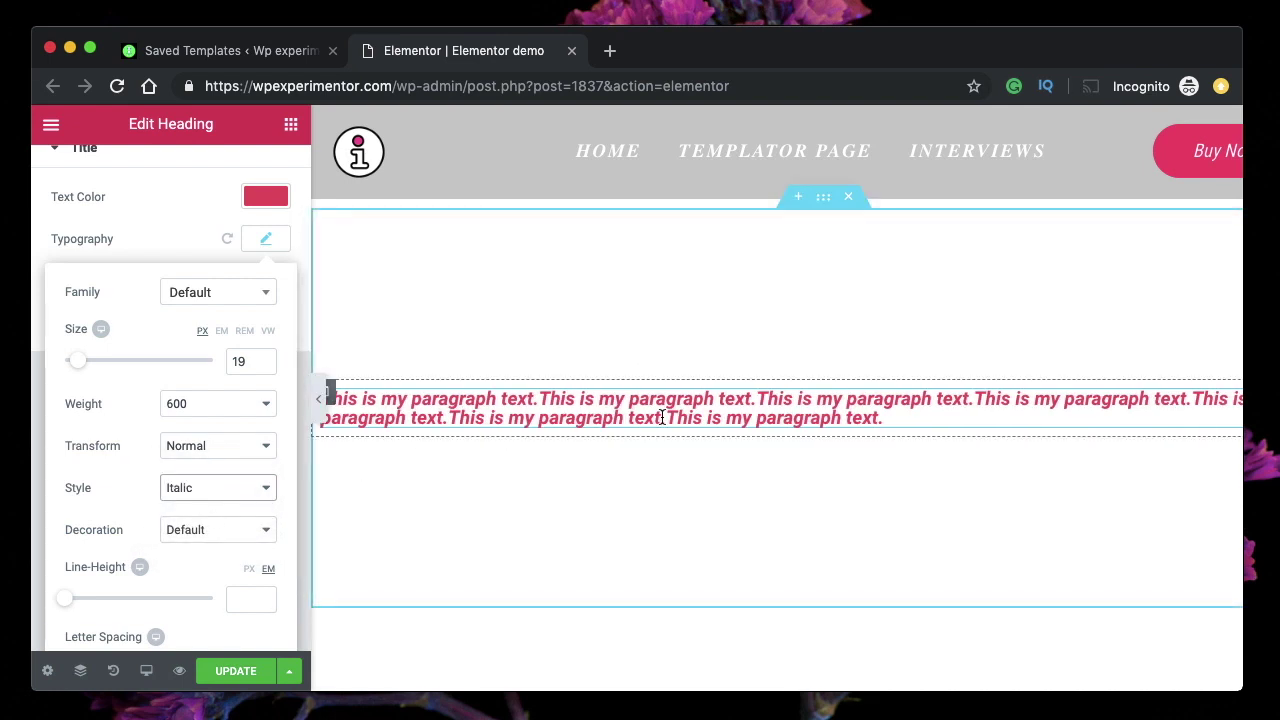
{"action": "left_click", "coordinate": [224, 537]}
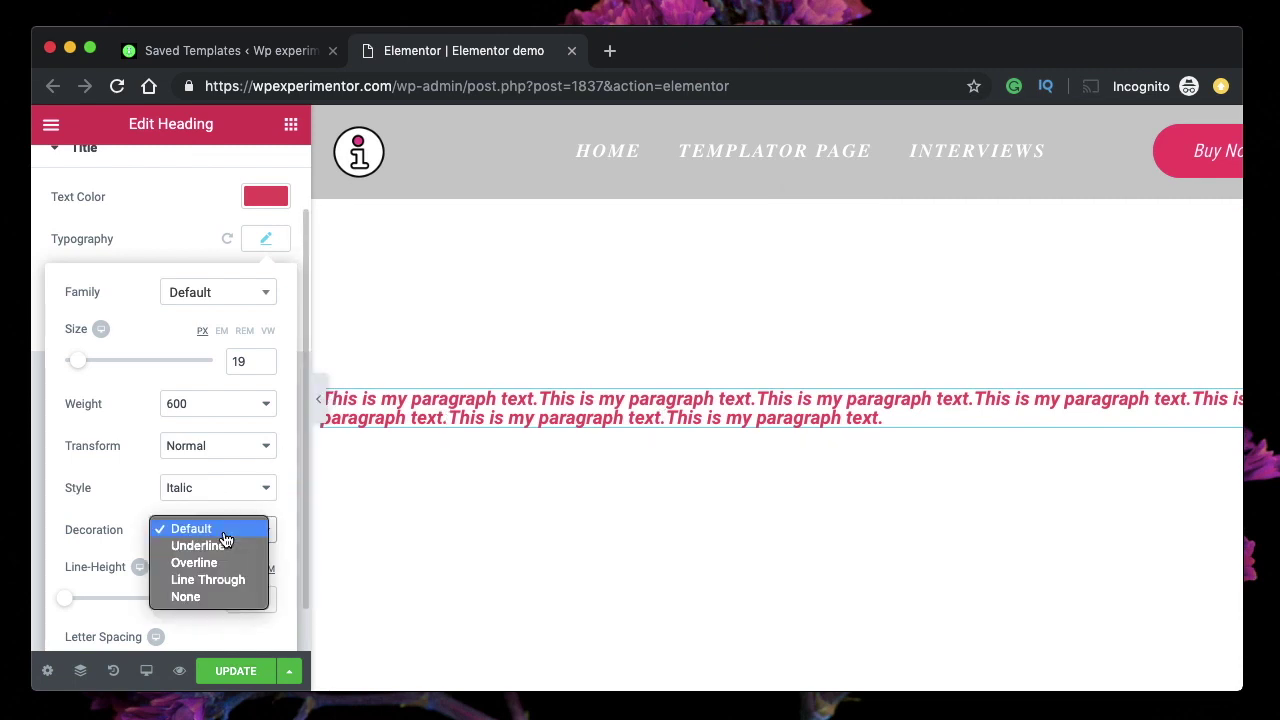
{"action": "left_click", "coordinate": [224, 540]}
Change the heading text colour from pinkish-red to dark grey #494949.
{"action": "left_click", "coordinate": [274, 196]}
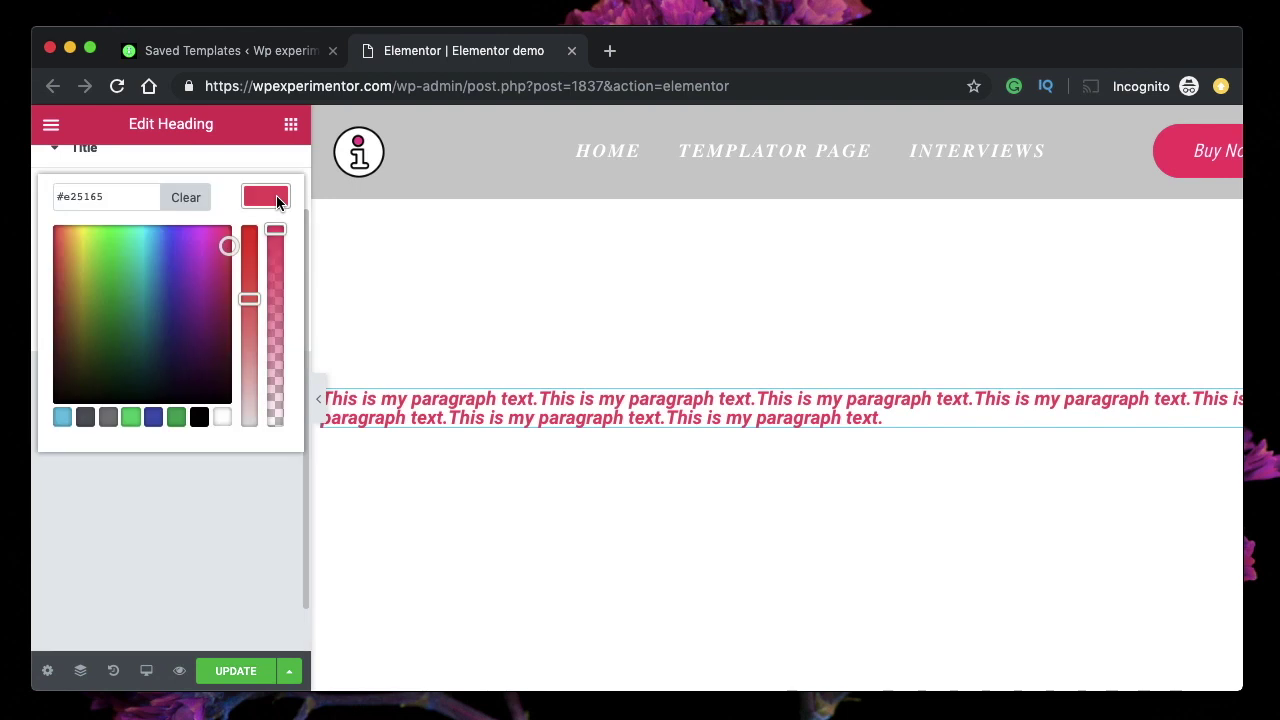
{"action": "left_click", "coordinate": [200, 420]}
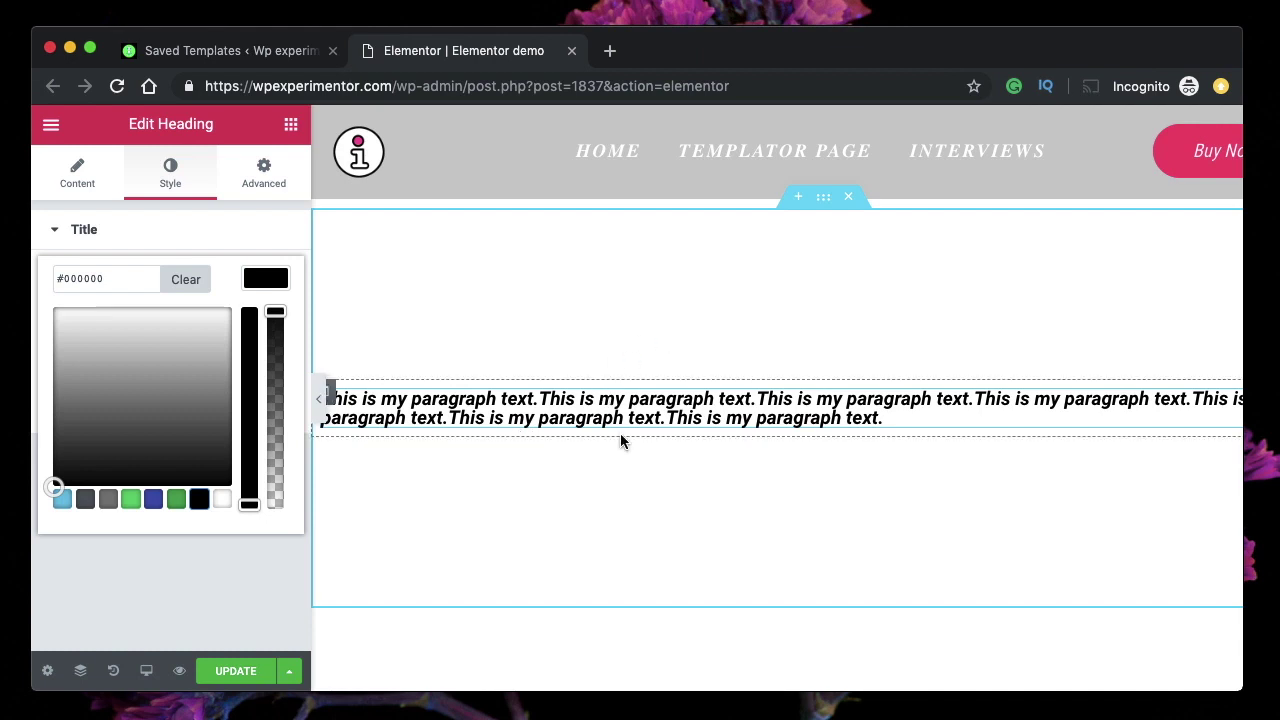
{"action": "left_click", "coordinate": [250, 280]}
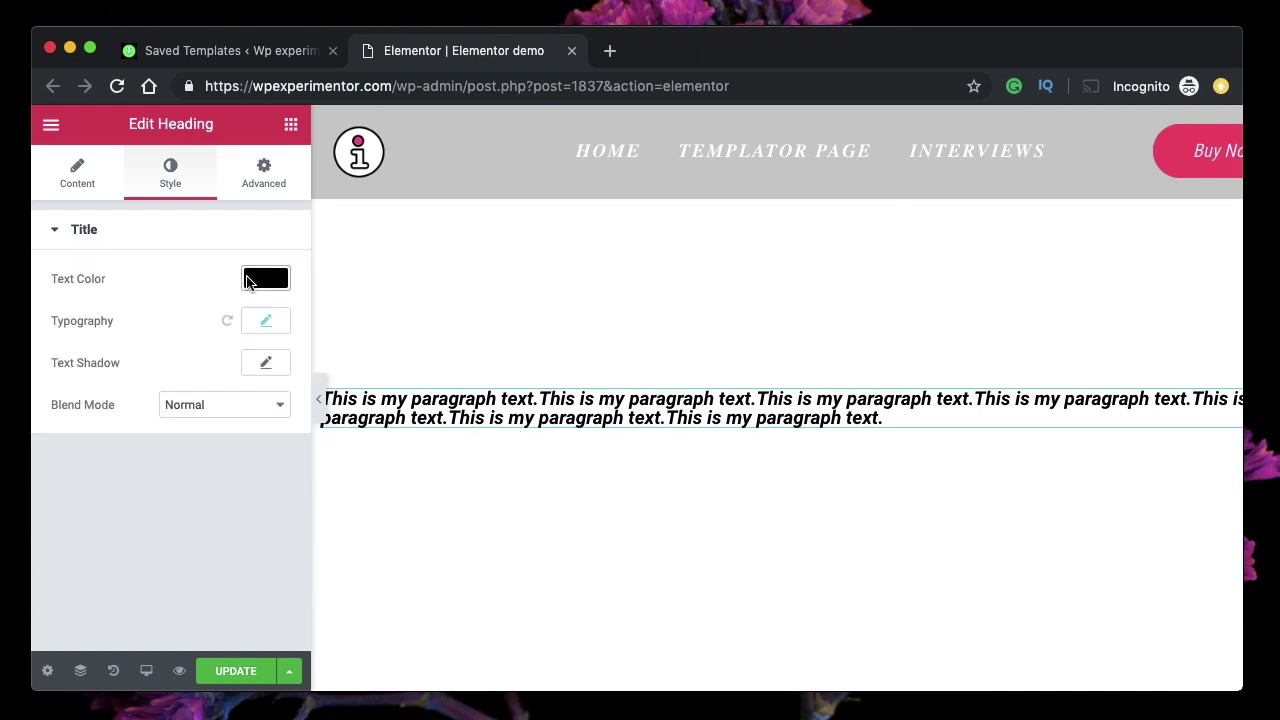
{"action": "left_click", "coordinate": [252, 280]}
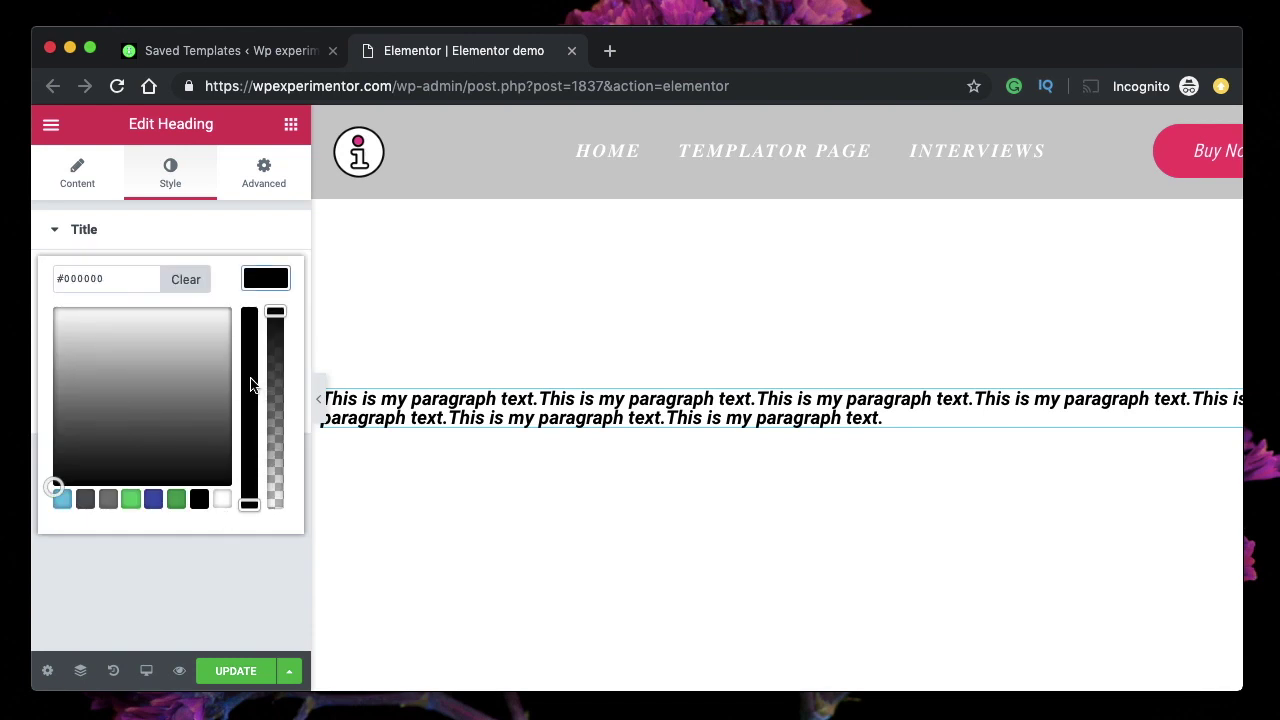
{"action": "left_click", "coordinate": [251, 377]}
{"action": "left_click_drag", "start_coordinate": [251, 375], "coordinate": [250, 311]}
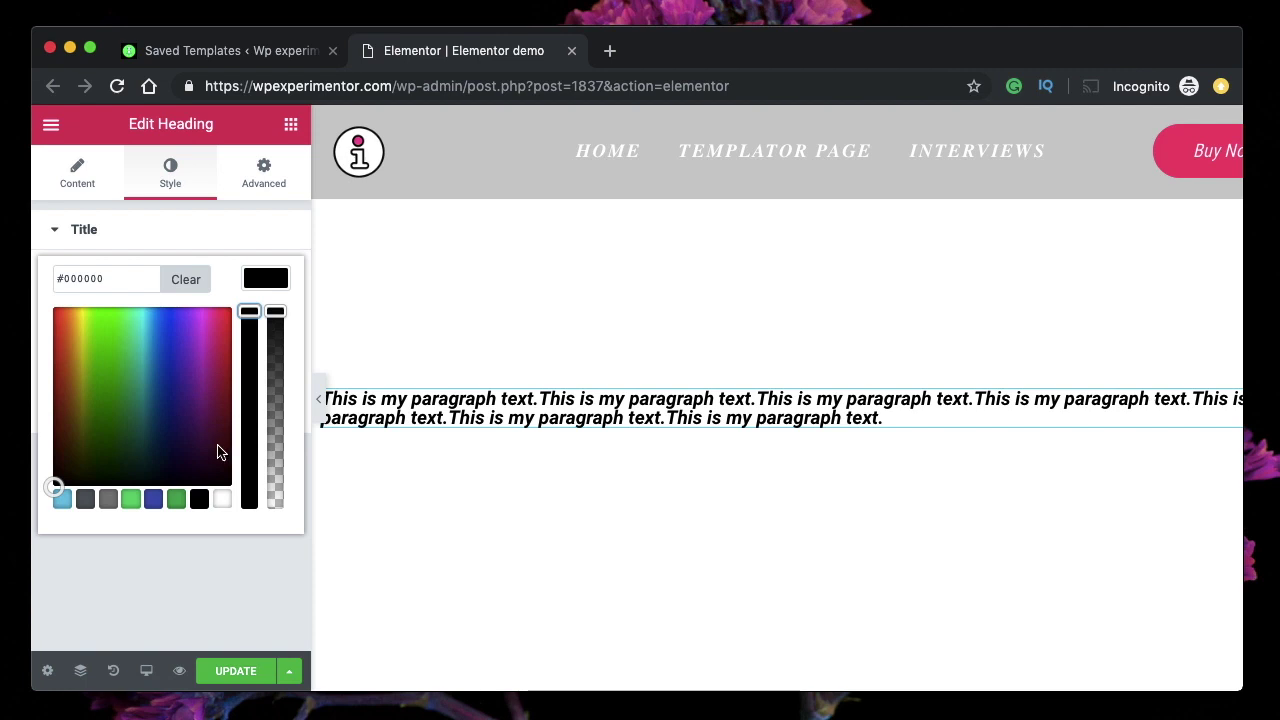
{"action": "left_click", "coordinate": [198, 501]}
{"action": "left_click_drag", "start_coordinate": [172, 483], "coordinate": [76, 435]}
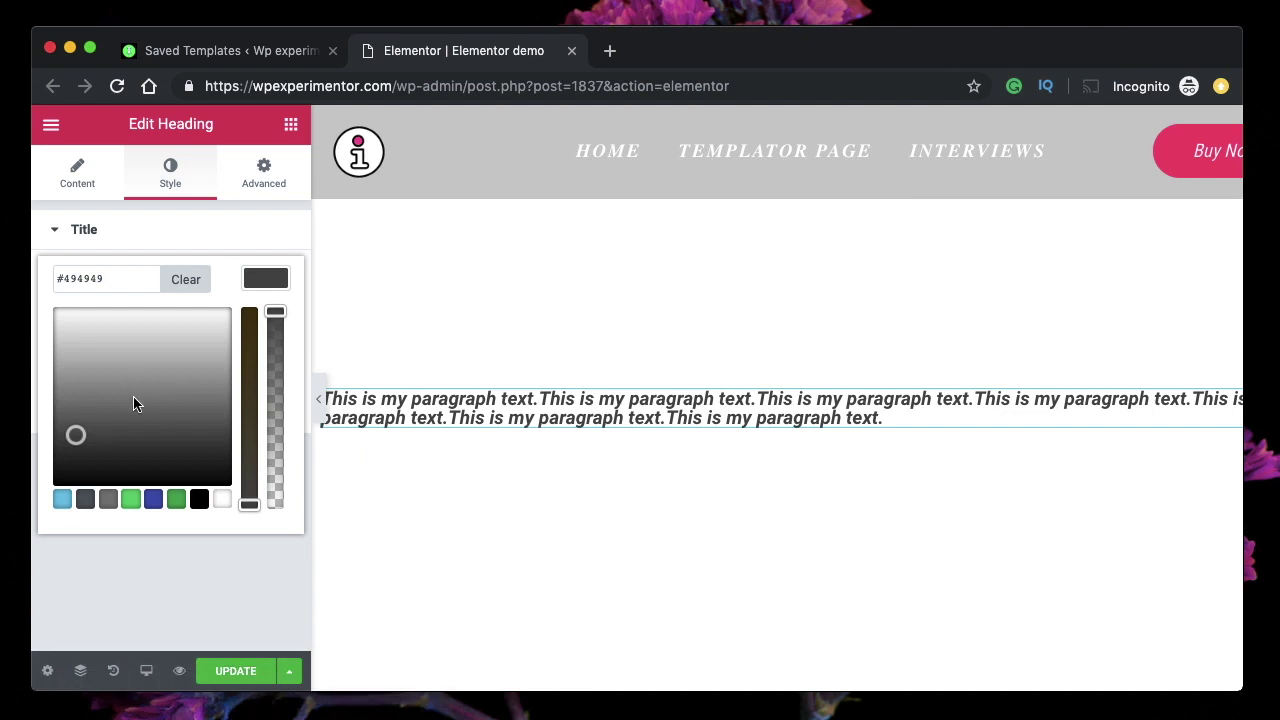
{"action": "left_click", "coordinate": [269, 288]}
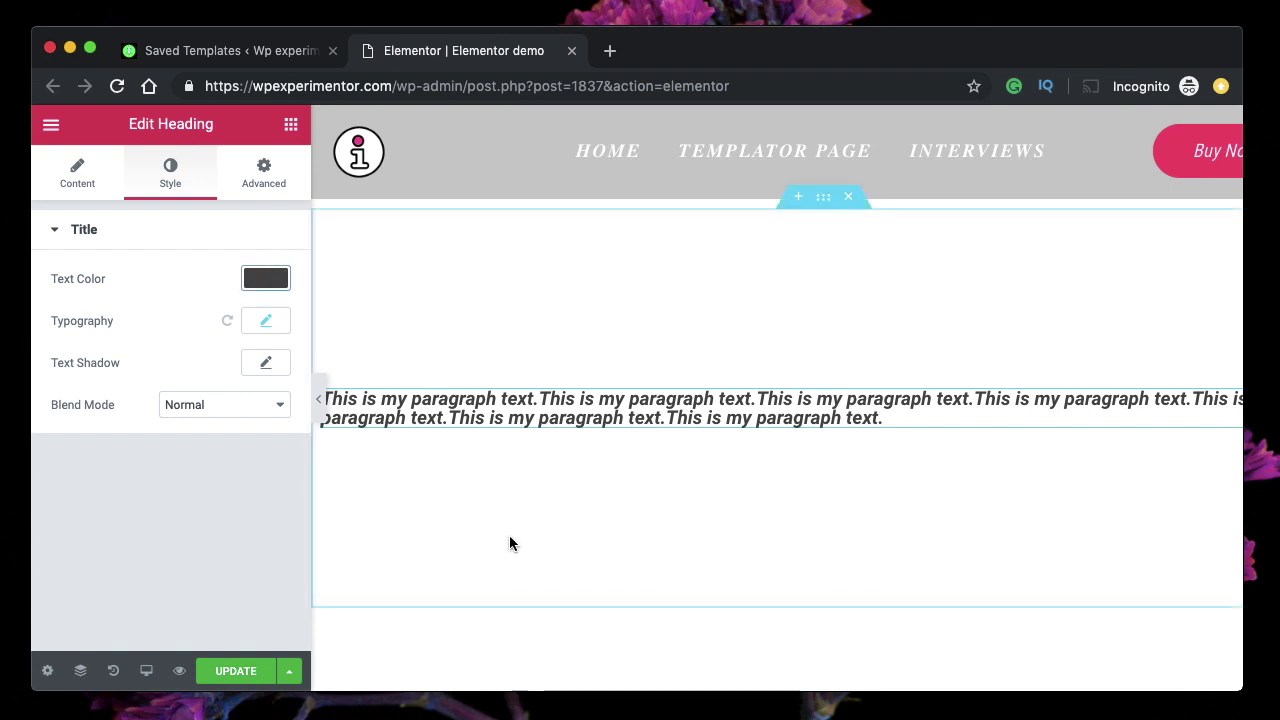
{"action": "left_click", "coordinate": [267, 322]}
Try Underline, Overline and Line Through decorations, then set Decoration to None.
{"action": "scroll", "coordinate": [171, 473], "scroll_direction": "down", "scroll_amount": 3}
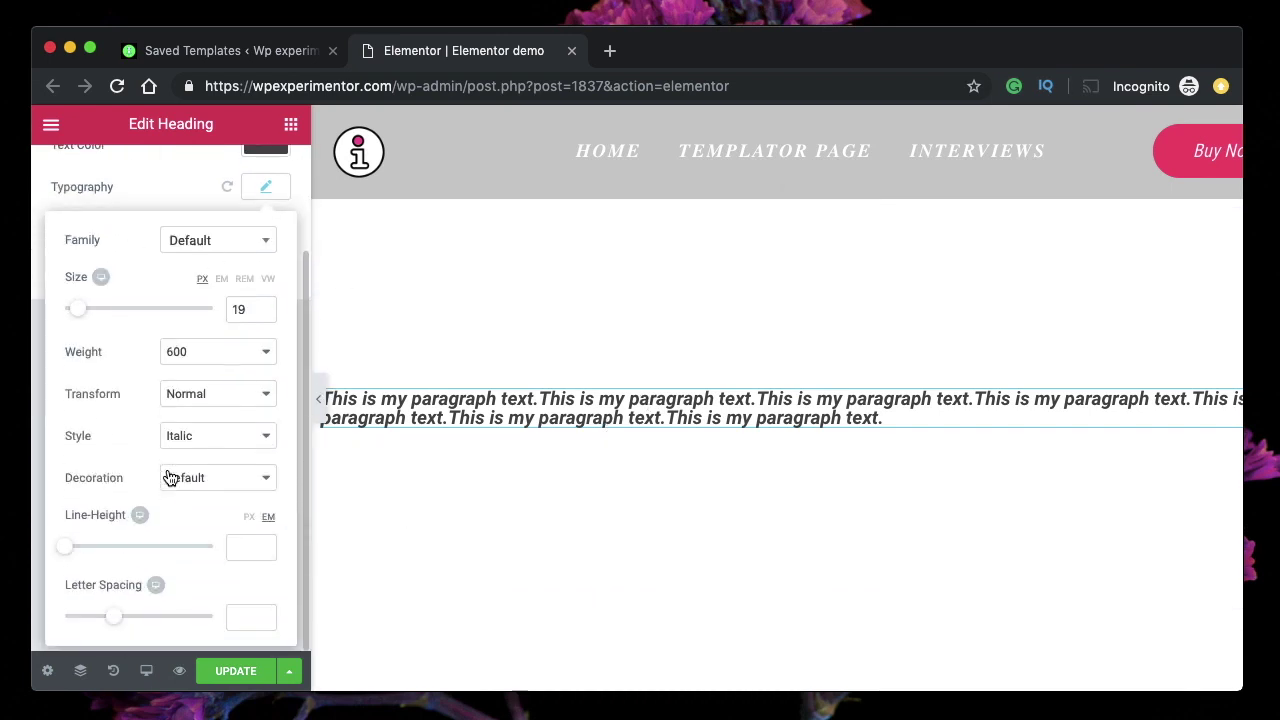
{"action": "left_click", "coordinate": [237, 480]}
{"action": "left_click", "coordinate": [214, 494]}
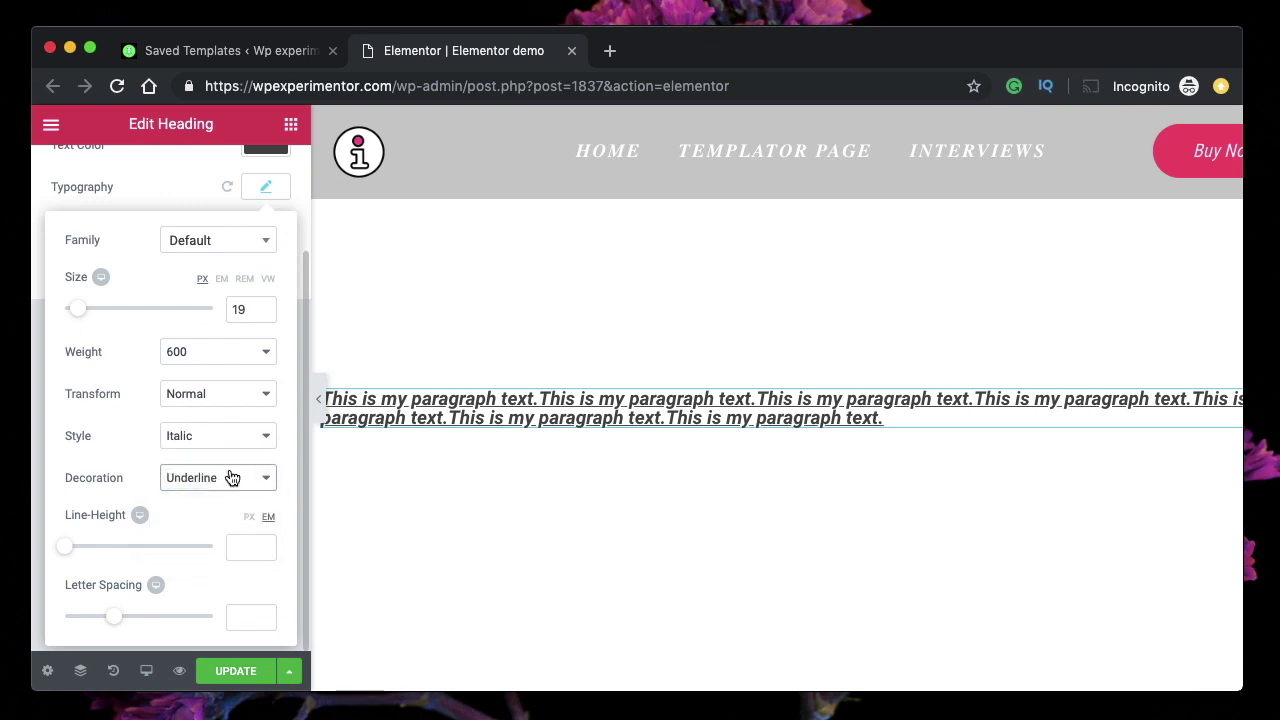
{"action": "left_click", "coordinate": [230, 473]}
{"action": "left_click", "coordinate": [206, 491]}
{"action": "left_click", "coordinate": [242, 488]}
{"action": "left_click", "coordinate": [243, 495]}
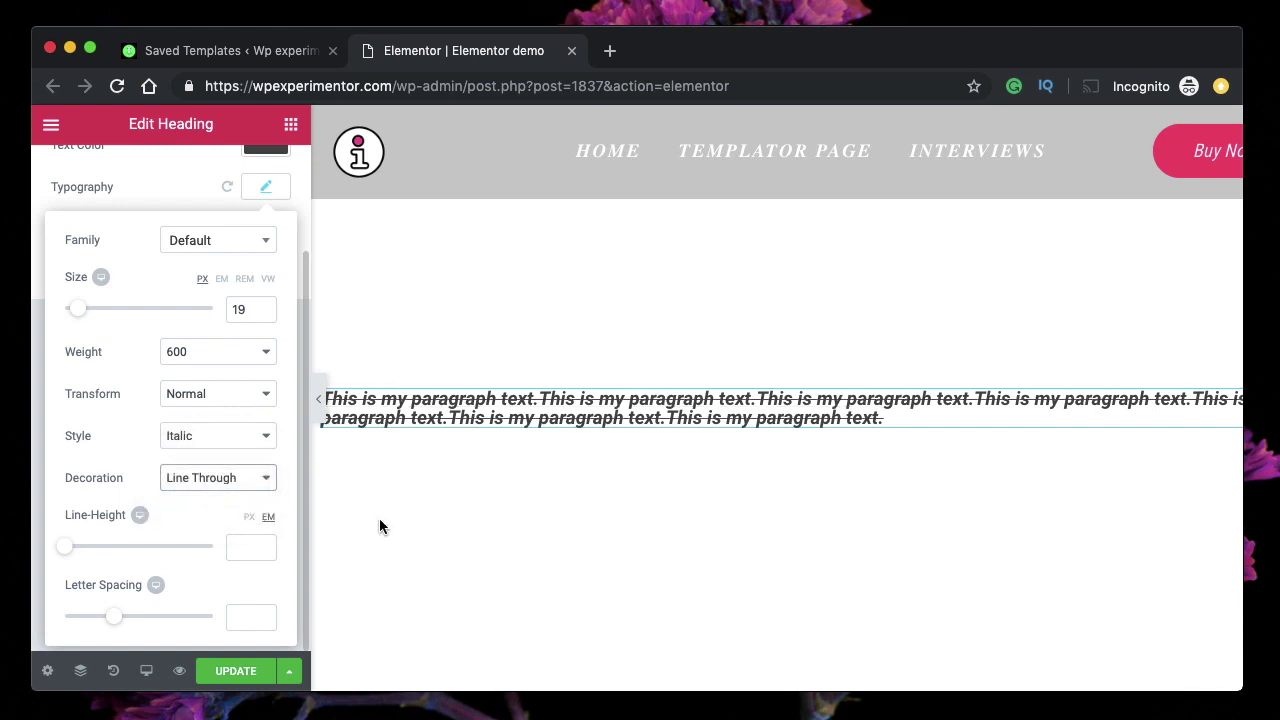
{"action": "left_click", "coordinate": [197, 485]}
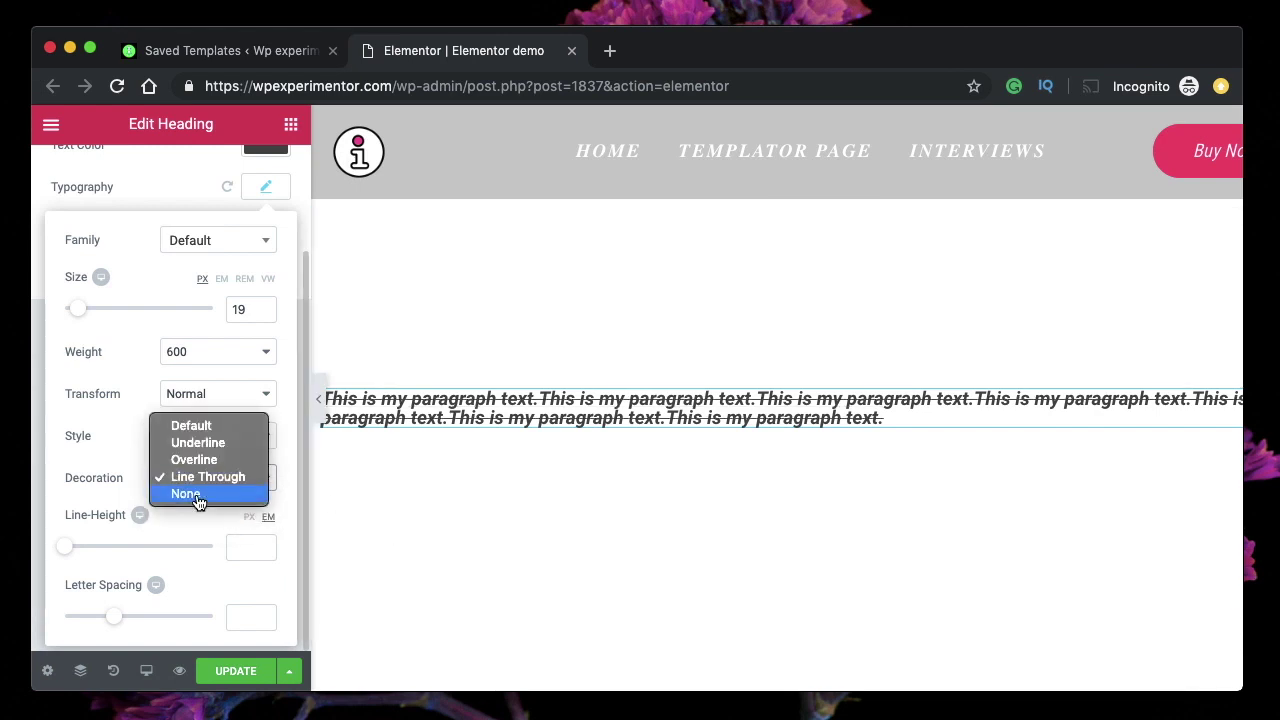
{"action": "left_click", "coordinate": [199, 496]}
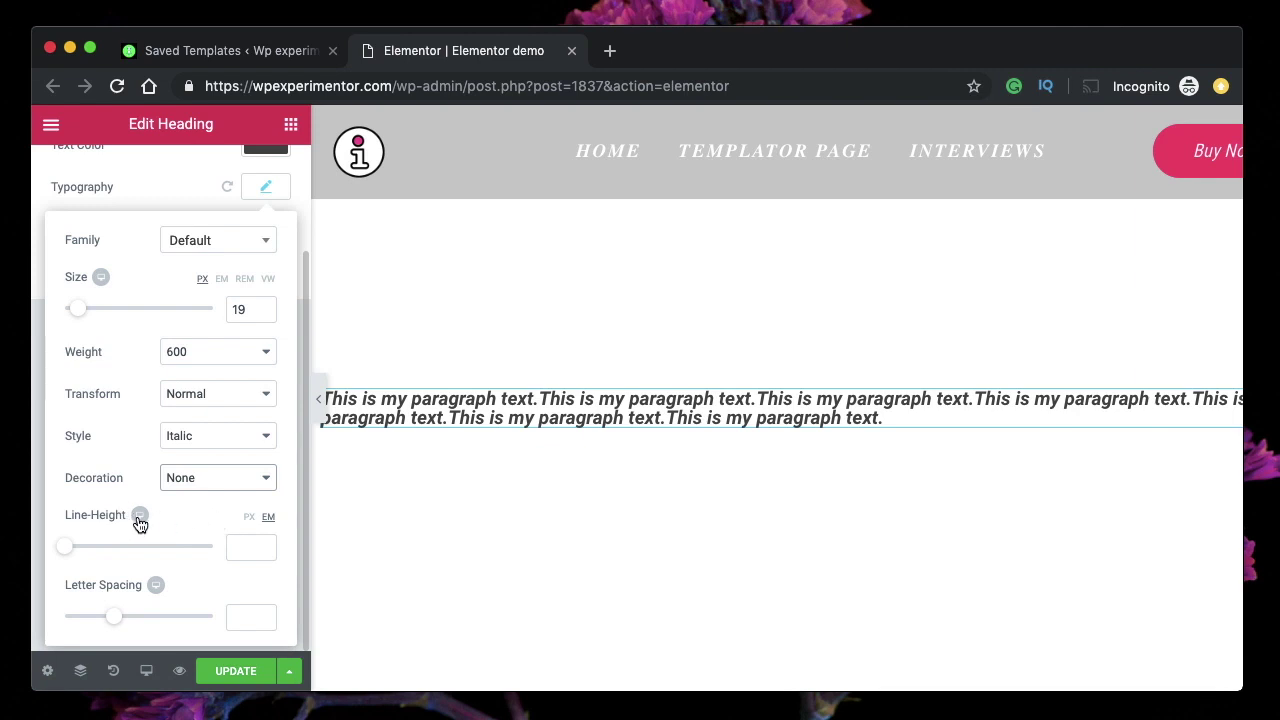
Experiment with the line height, entering 1.2 in em and 12 in pixel units.
{"action": "left_click", "coordinate": [249, 553]}
{"action": "type", "text": "1.2"}
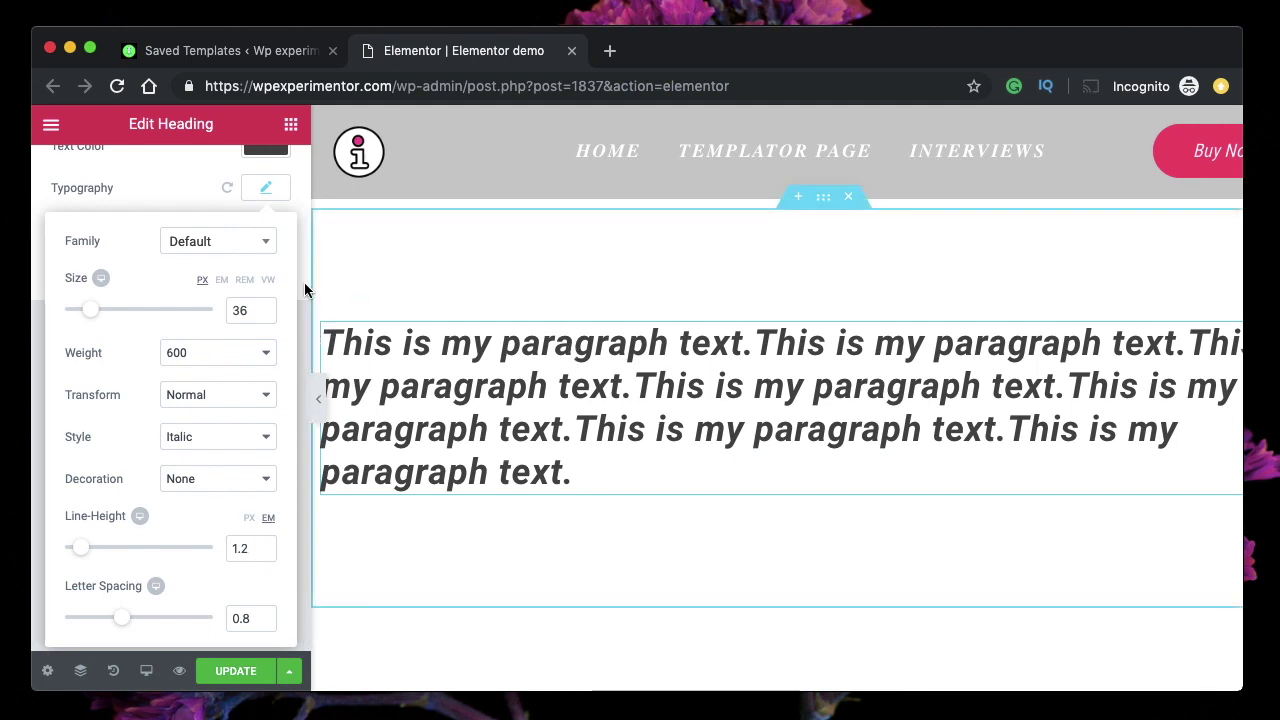
{"action": "left_click", "coordinate": [249, 518]}
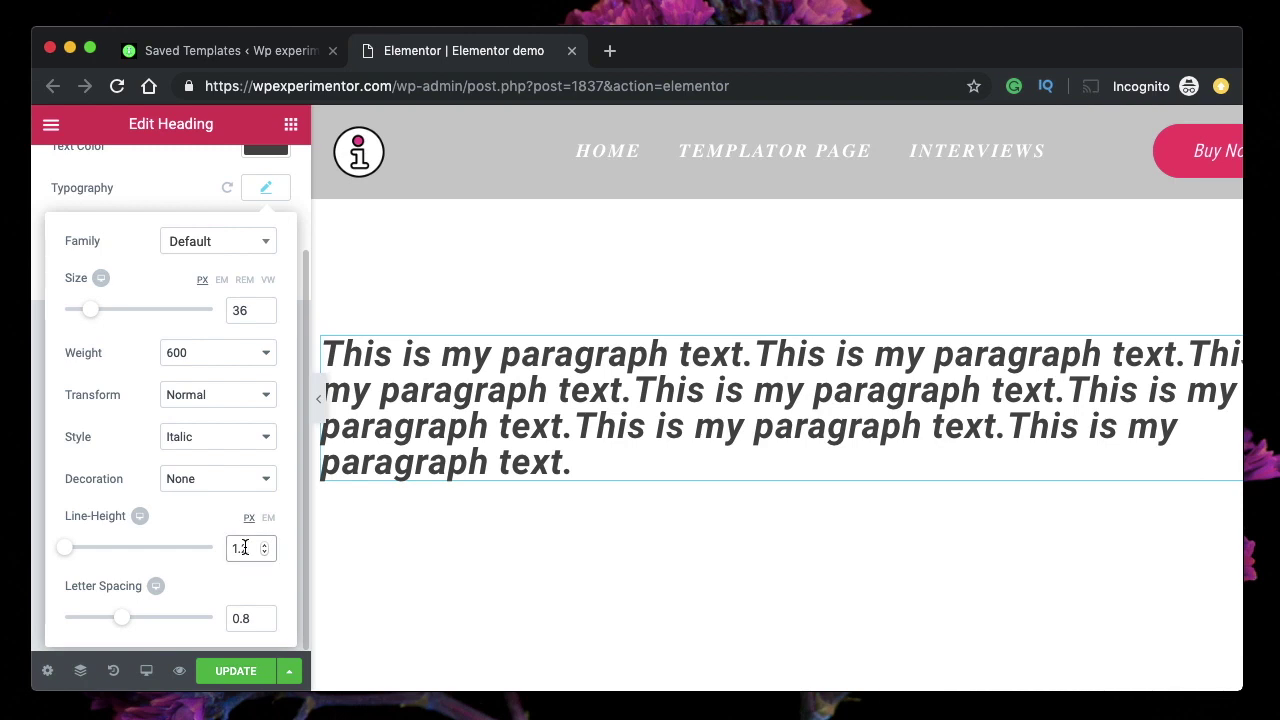
{"action": "type", "text": "12"}
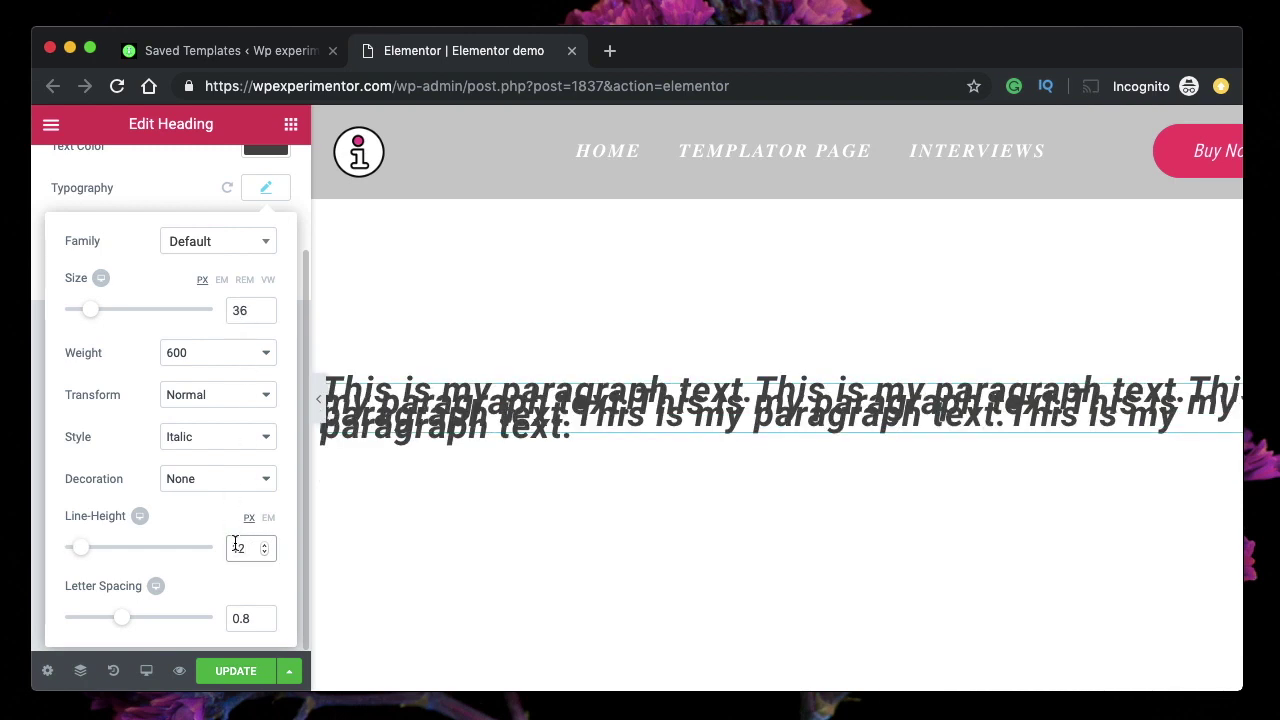
{"action": "double_click", "coordinate": [234, 311]}
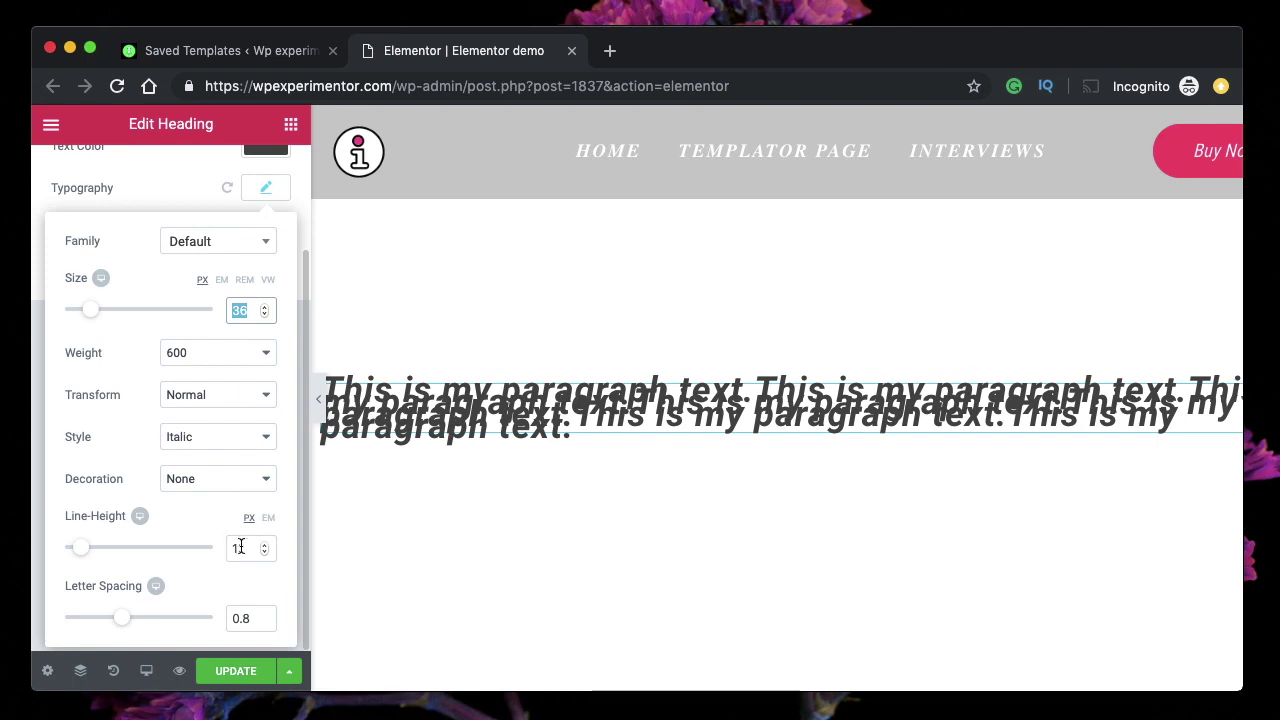
{"action": "left_click", "coordinate": [268, 518]}
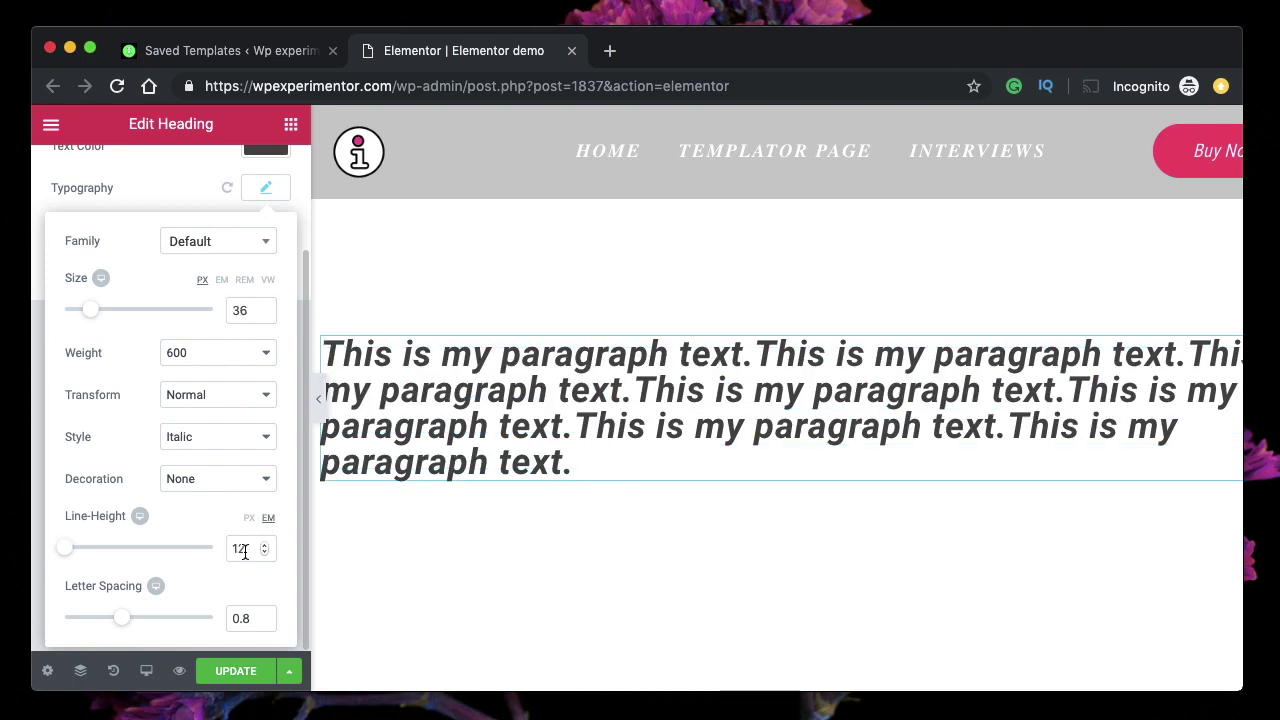
{"action": "double_click", "coordinate": [239, 548]}
{"action": "type", "text": "1.2"}
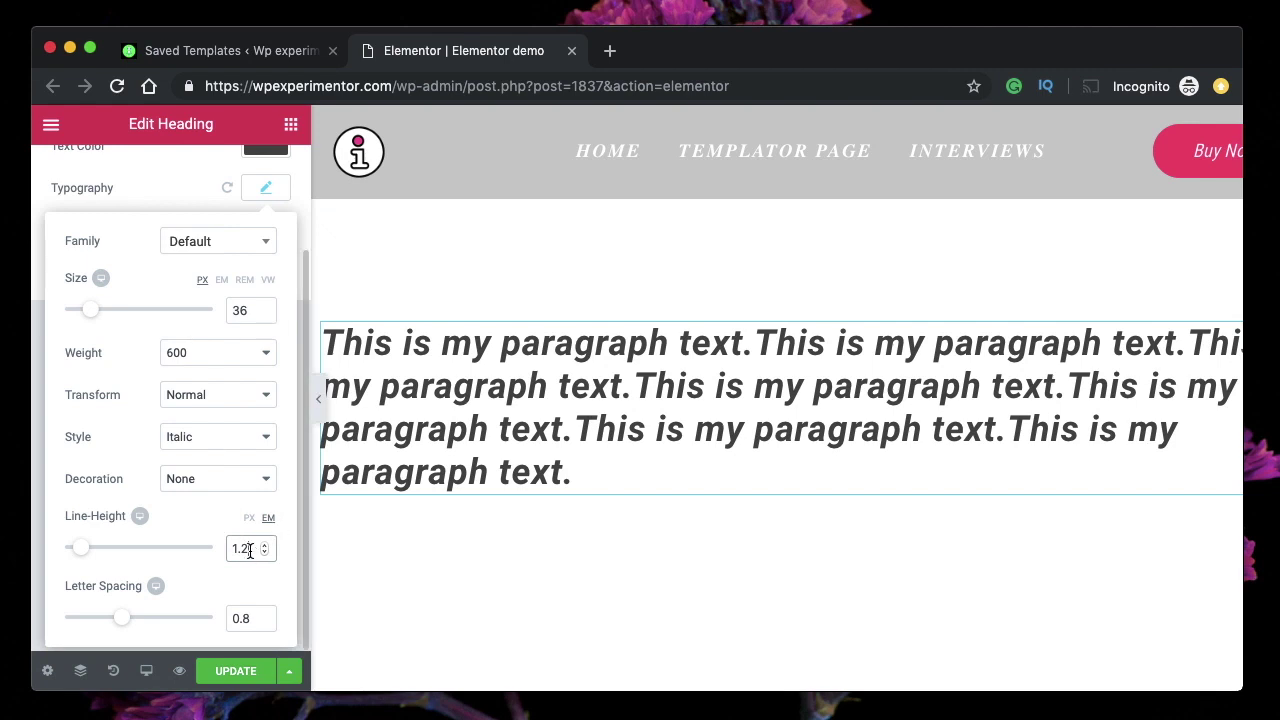
{"action": "key", "text": "BackSpace"}
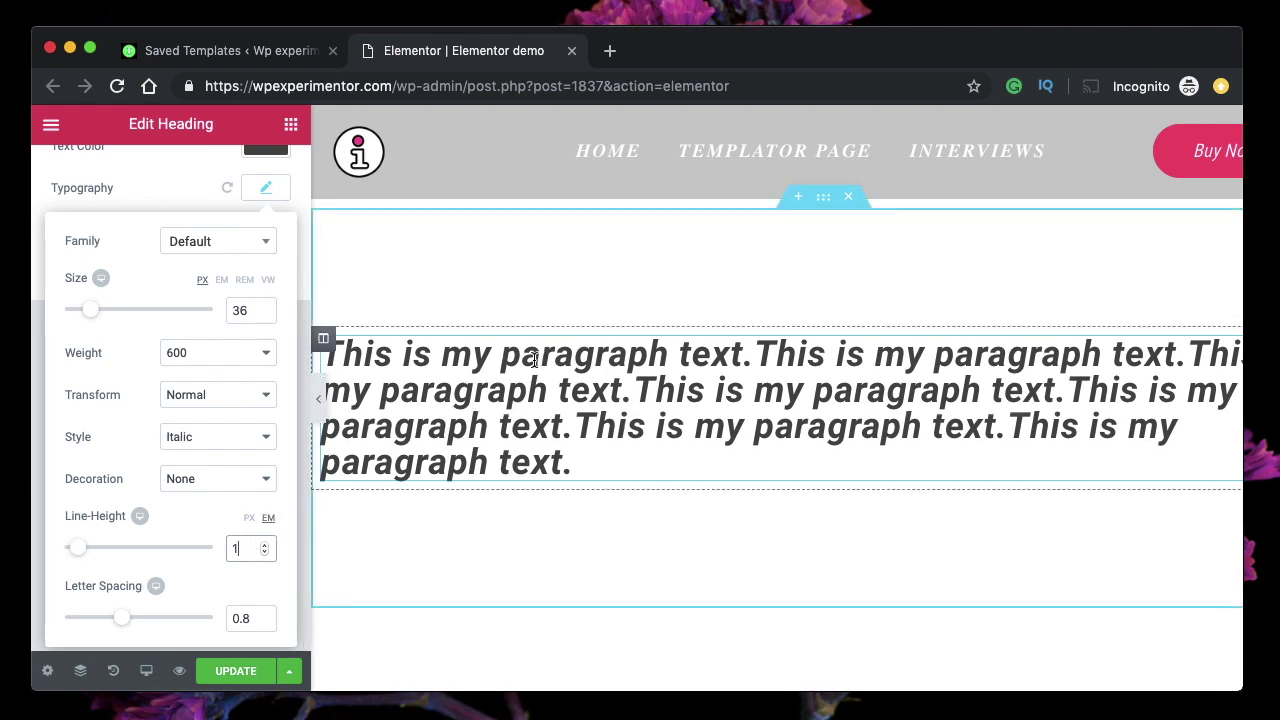
Set the size to 73 px, line height to 1.2 em and letter spacing to 0.1.
{"action": "left_click", "coordinate": [100, 311]}
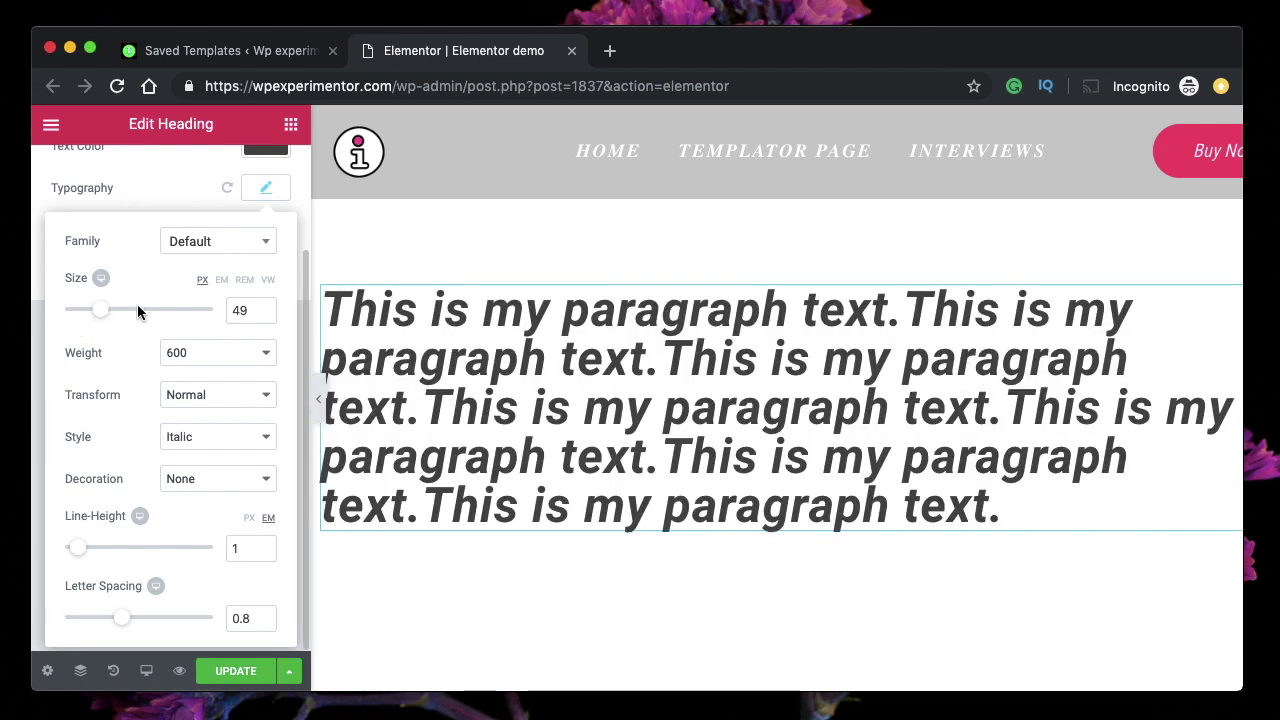
{"action": "left_click", "coordinate": [120, 310]}
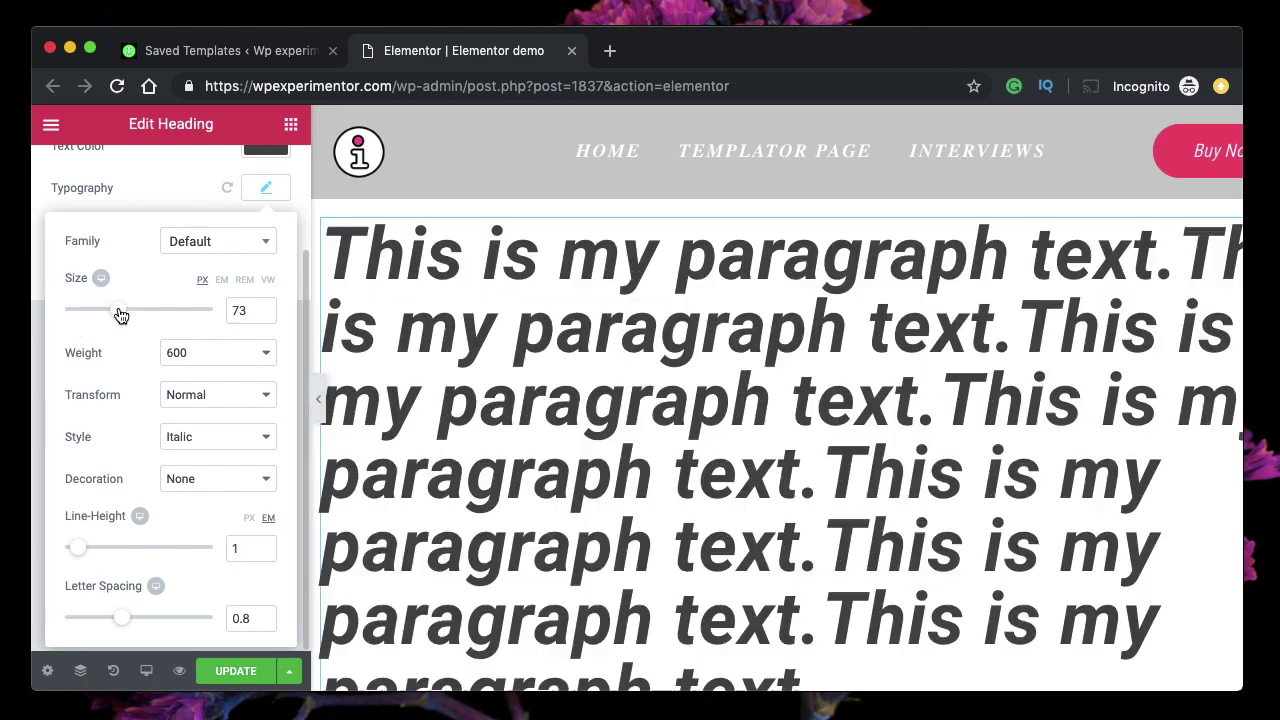
{"action": "left_click", "coordinate": [246, 557]}
{"action": "type", "text": ".2"}
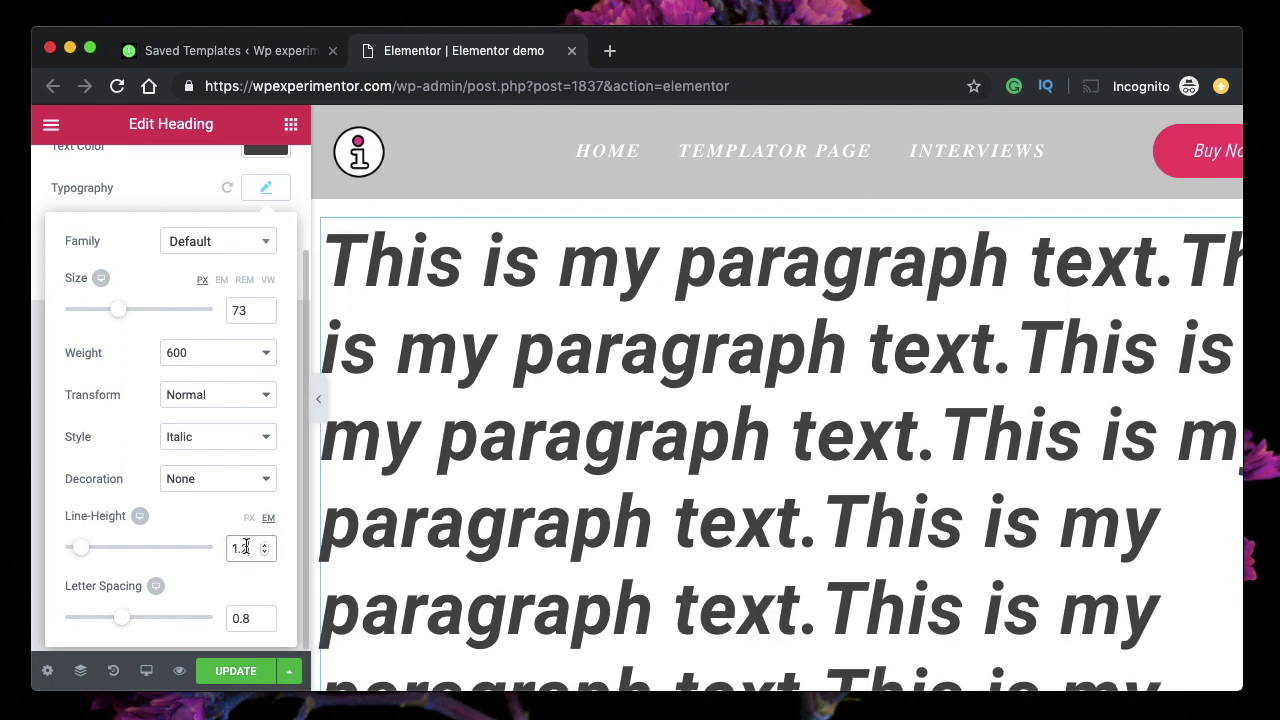
{"action": "left_click_drag", "start_coordinate": [246, 547], "coordinate": [233, 548]}
{"action": "mouse_move", "coordinate": [124, 620]}
{"action": "left_mouse_down"}
{"action": "mouse_move", "coordinate": [70, 621]}
{"action": "mouse_move", "coordinate": [129, 617]}
{"action": "mouse_move", "coordinate": [117, 621]}
{"action": "left_mouse_up"}
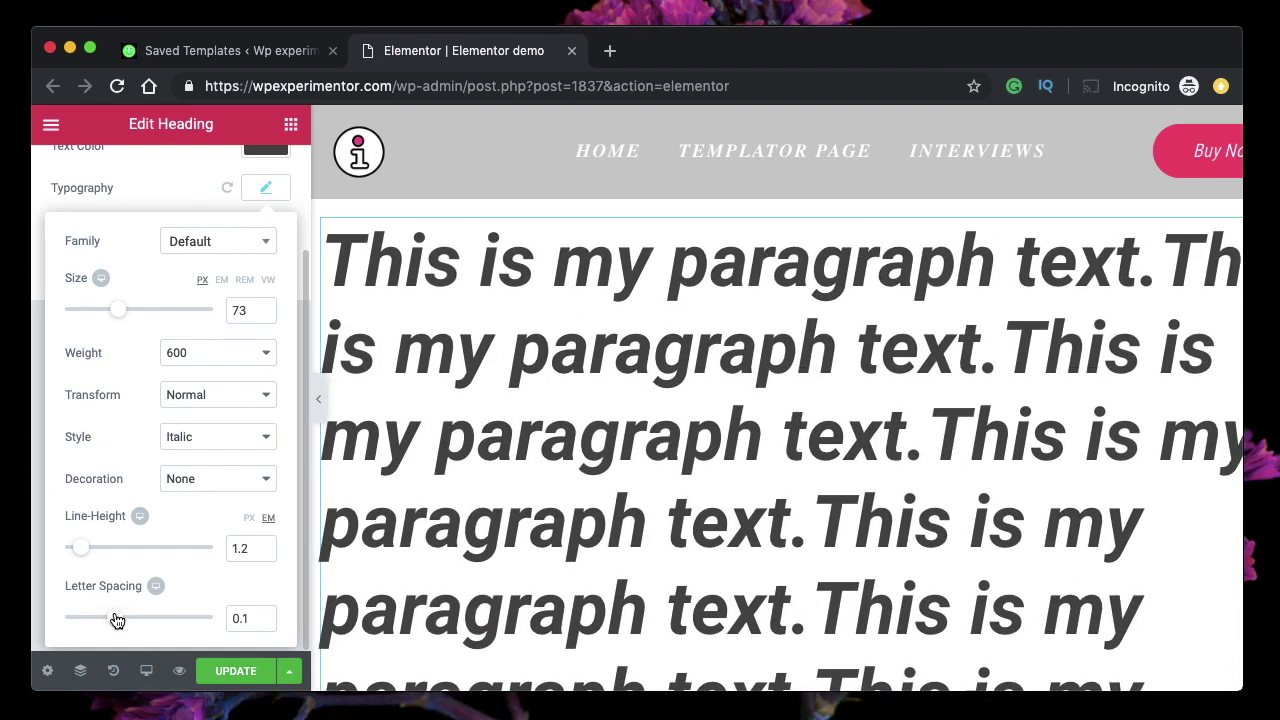
Preview the heading's typography at tablet width and then at mobile width.
{"action": "left_click", "coordinate": [141, 518]}
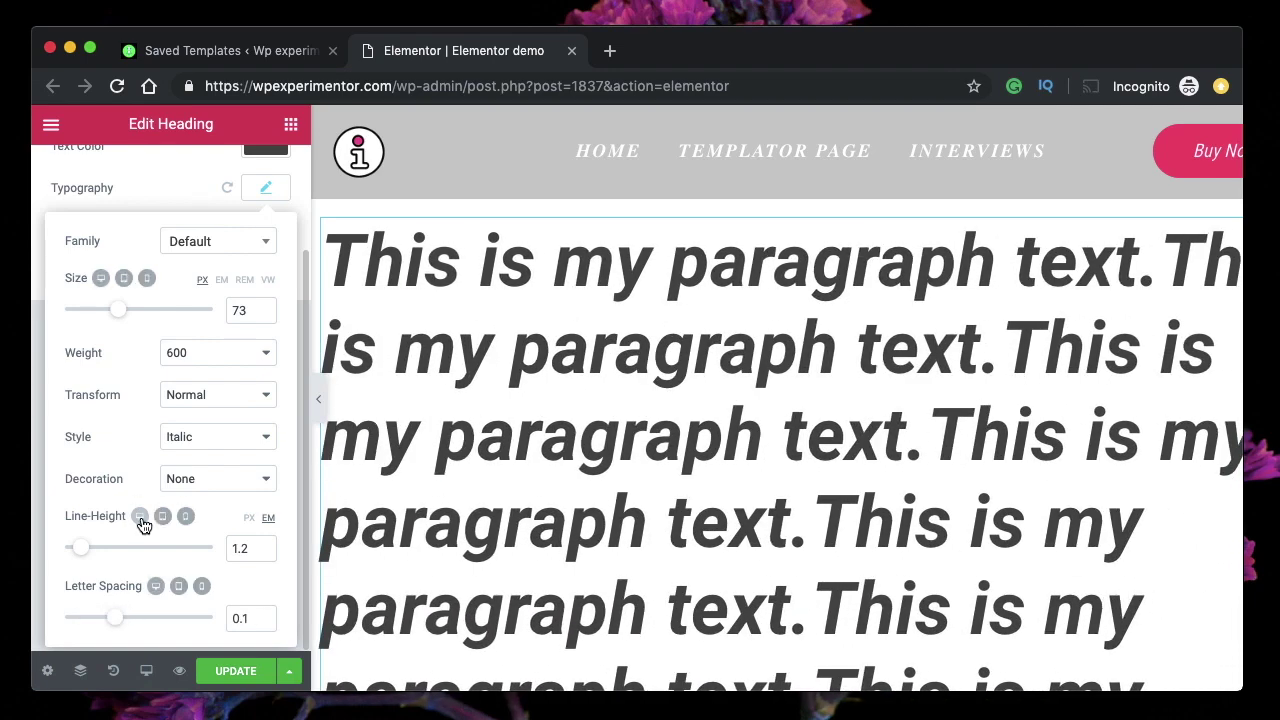
{"action": "left_click", "coordinate": [124, 280]}
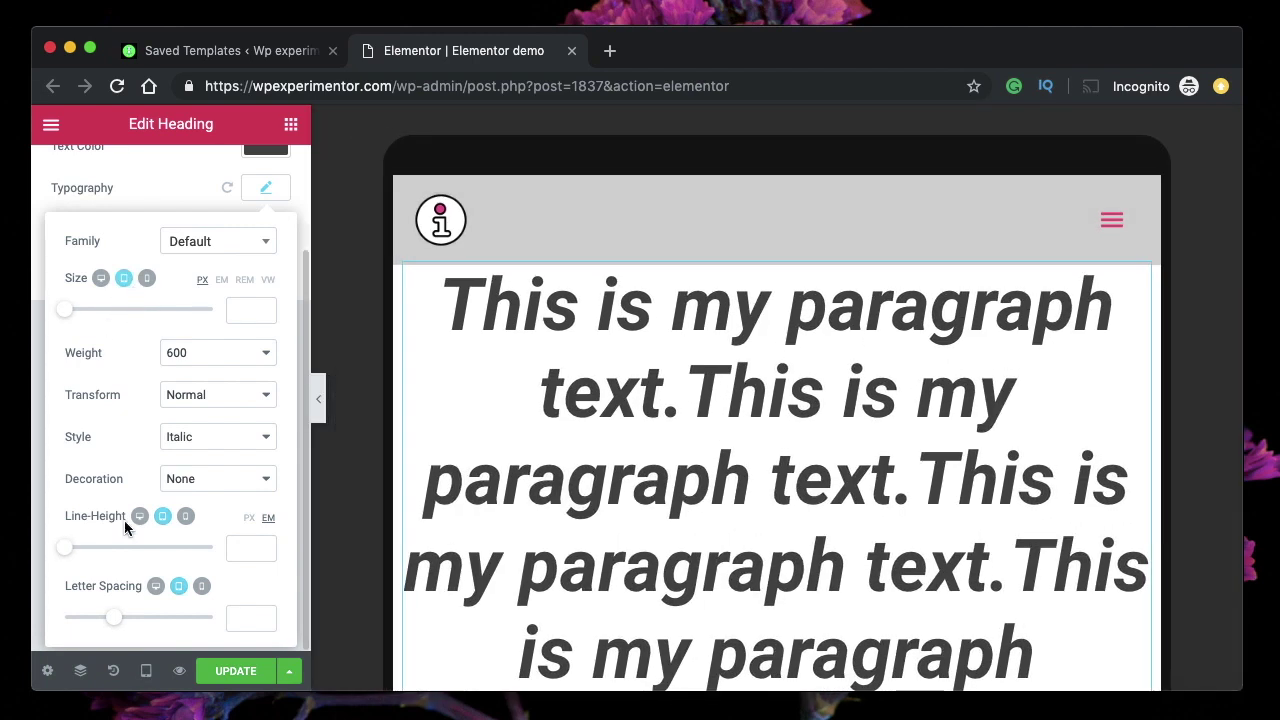
{"action": "left_click", "coordinate": [147, 278]}
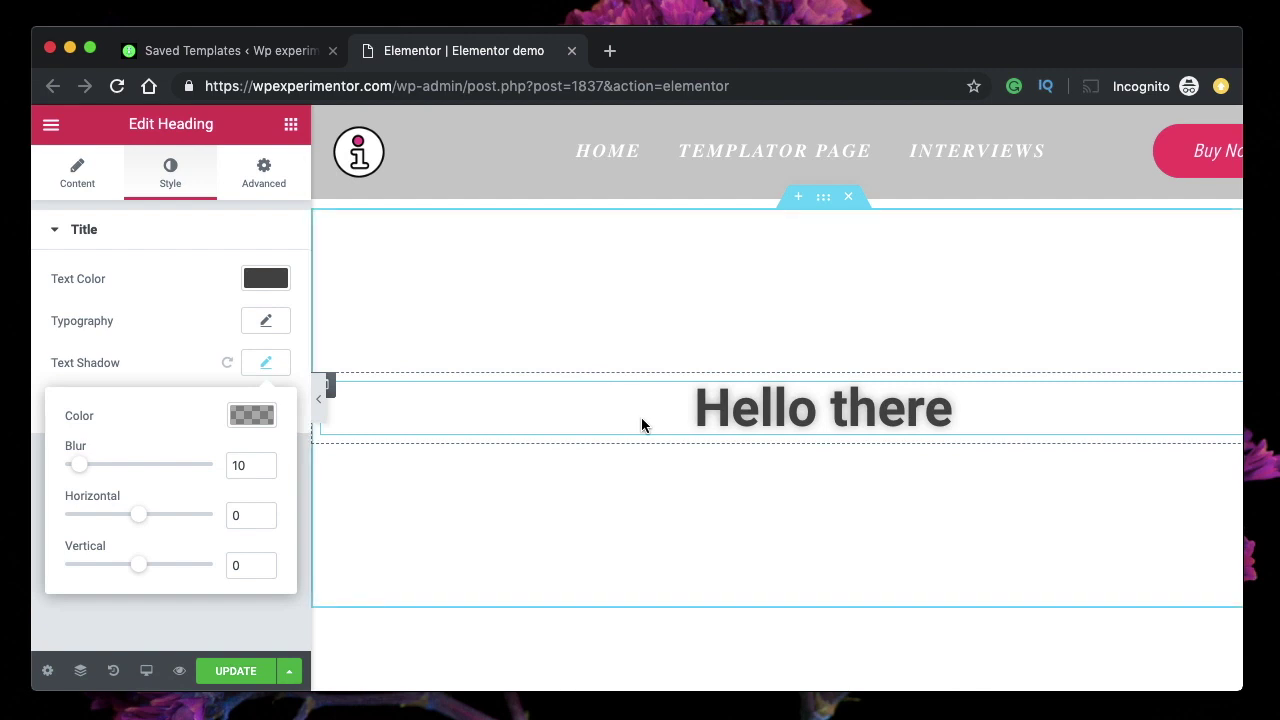
Recolour the 'Hello there' heading text from dark grey to pink #e25186, keeping its soft shadow.
{"action": "left_click", "coordinate": [172, 328]}
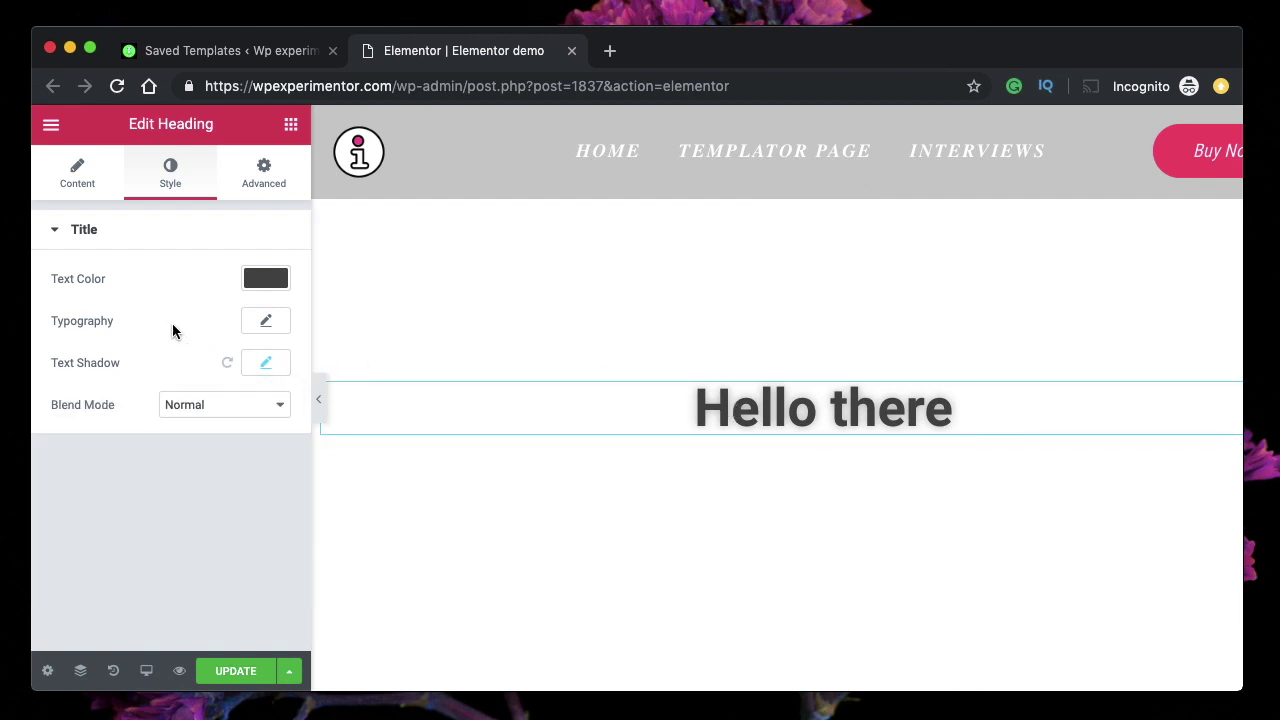
{"action": "left_click", "coordinate": [265, 278]}
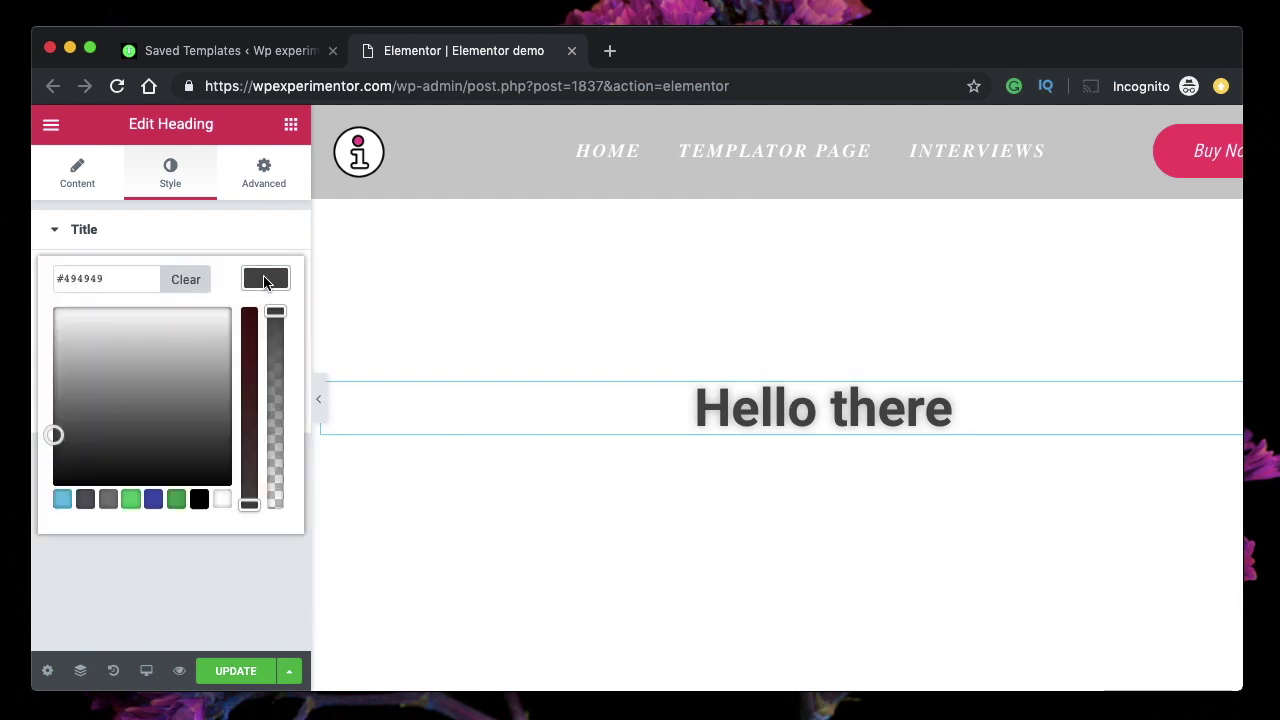
{"action": "left_click", "coordinate": [153, 499]}
{"action": "left_click_drag", "start_coordinate": [183, 366], "coordinate": [222, 325]}
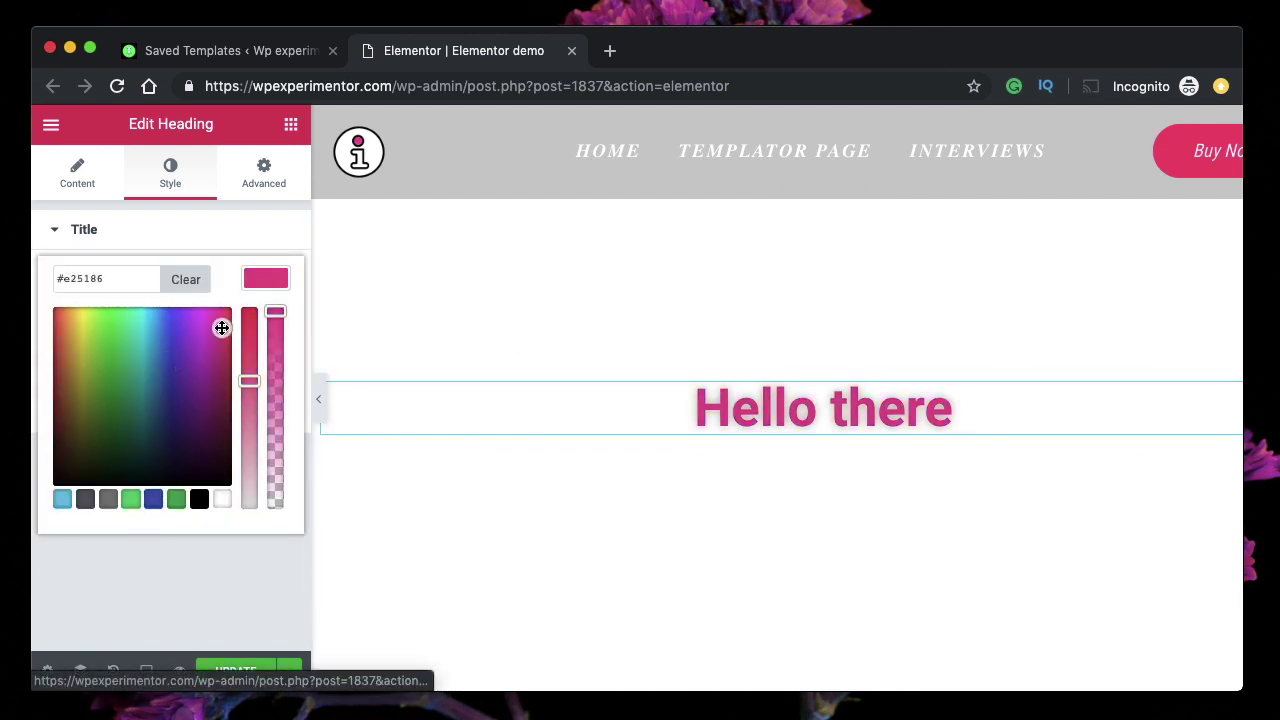
{"action": "left_click", "coordinate": [272, 281]}
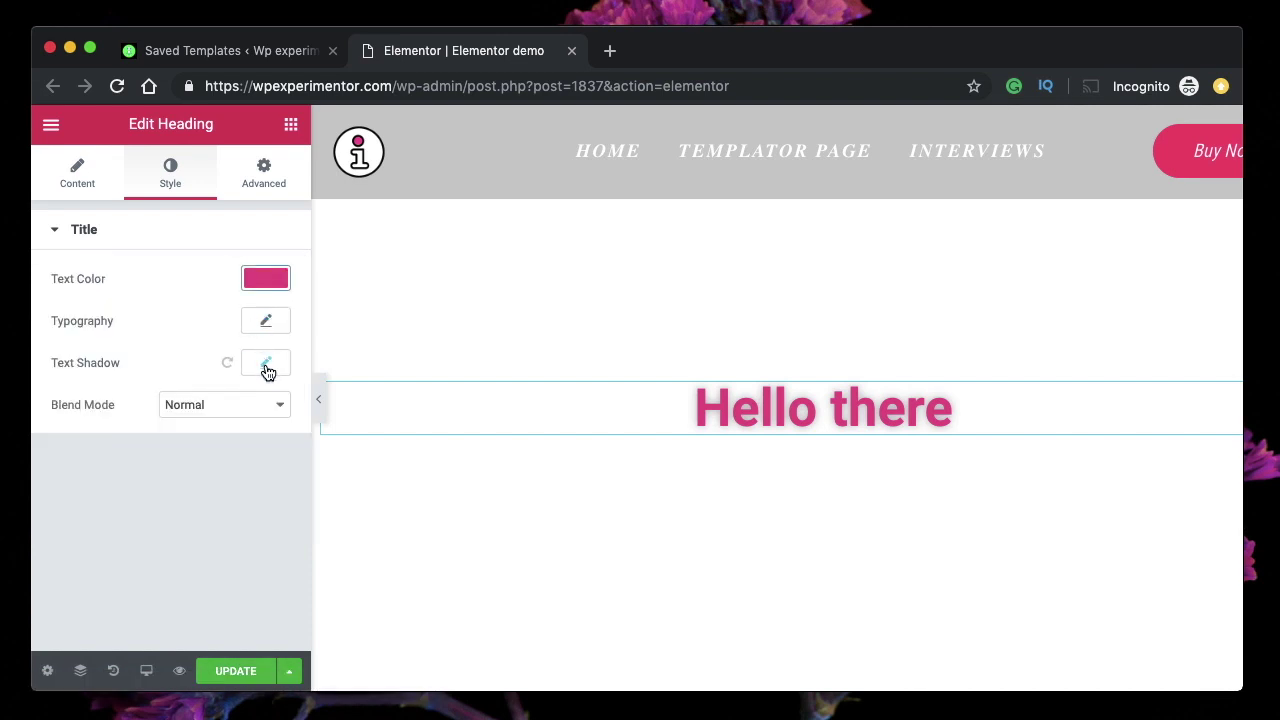
Make the heading's text shadow colour black and begin adjusting its horizontal and vertical offsets.
{"action": "left_click", "coordinate": [266, 366]}
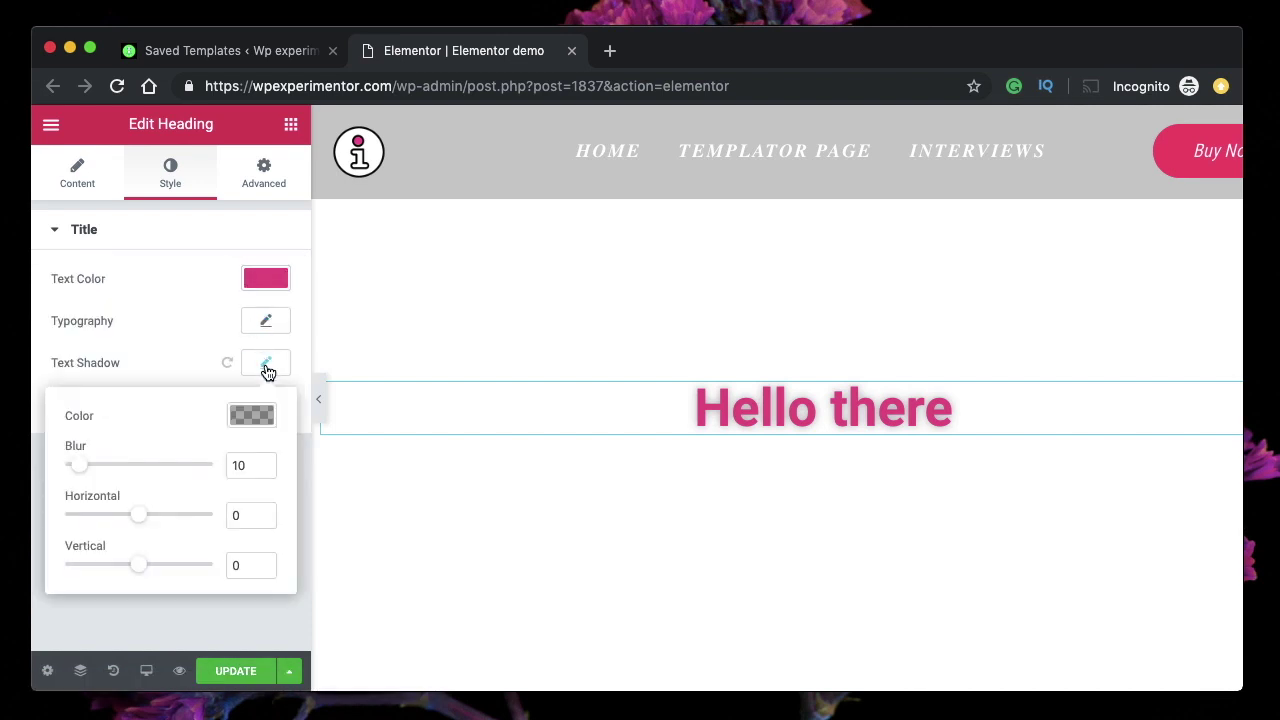
{"action": "left_click", "coordinate": [248, 418]}
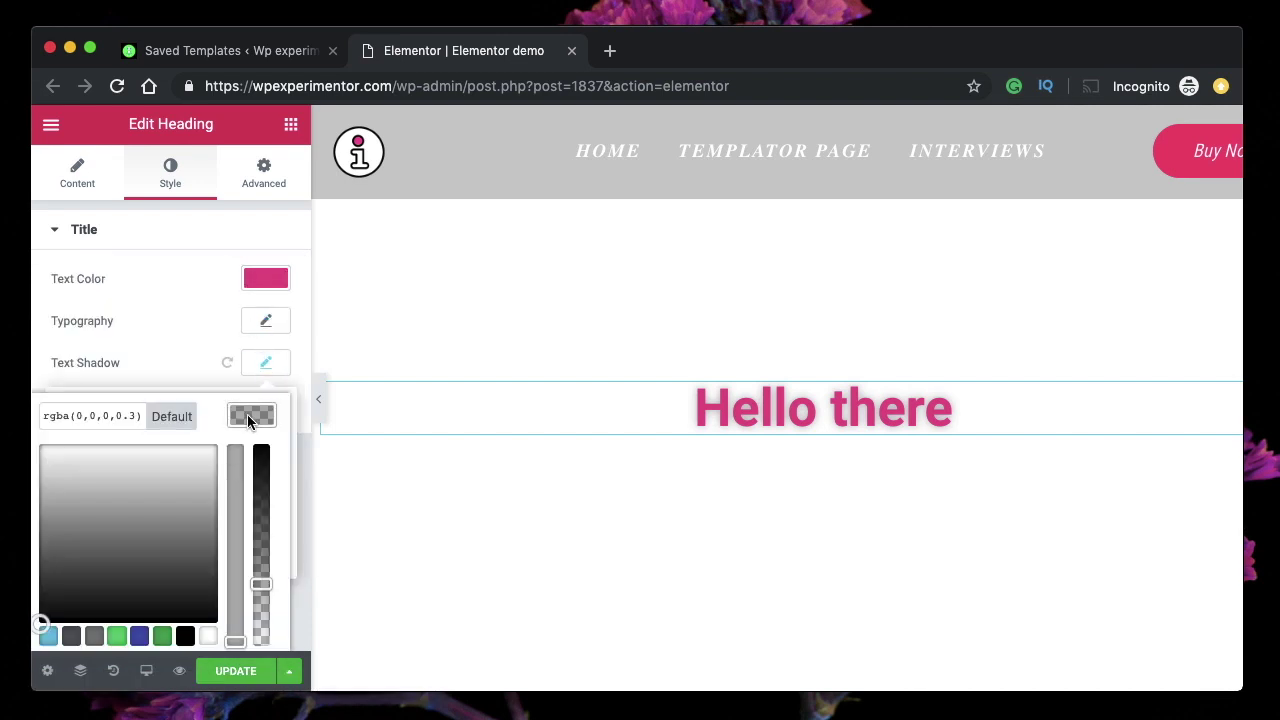
{"action": "left_click", "coordinate": [185, 634]}
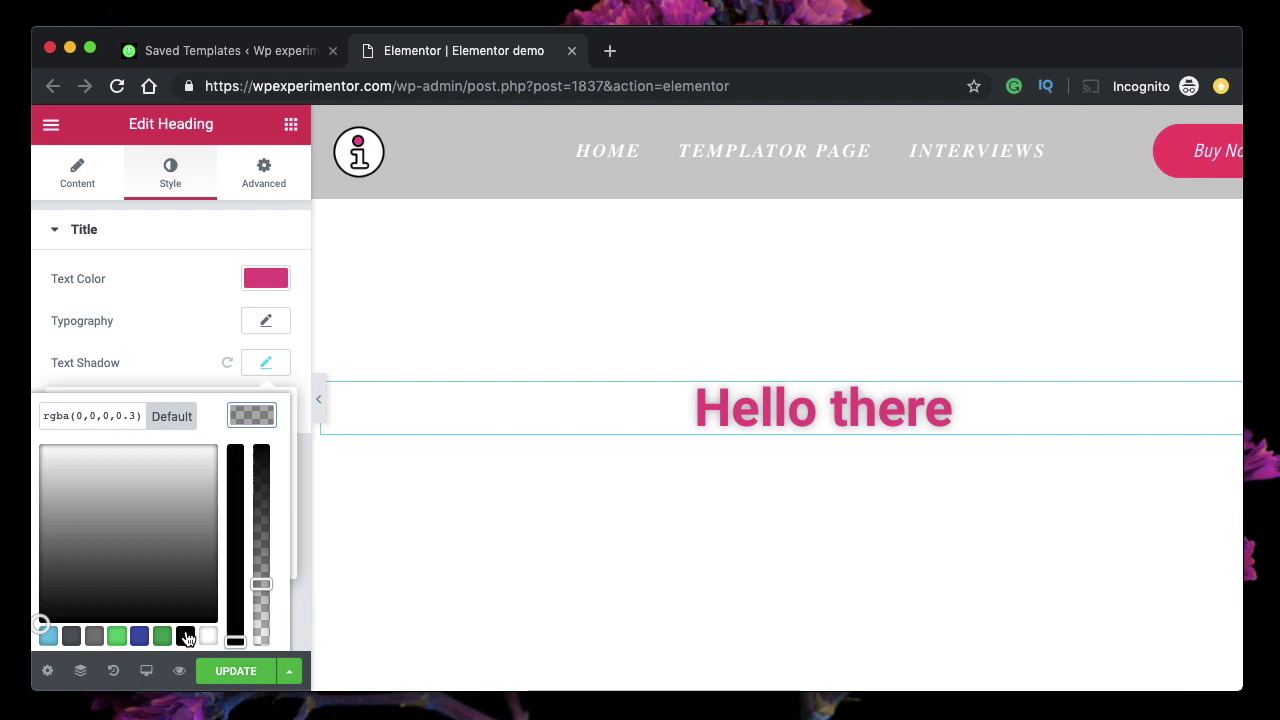
{"action": "left_click", "coordinate": [251, 416]}
{"action": "left_click", "coordinate": [17, 467]}
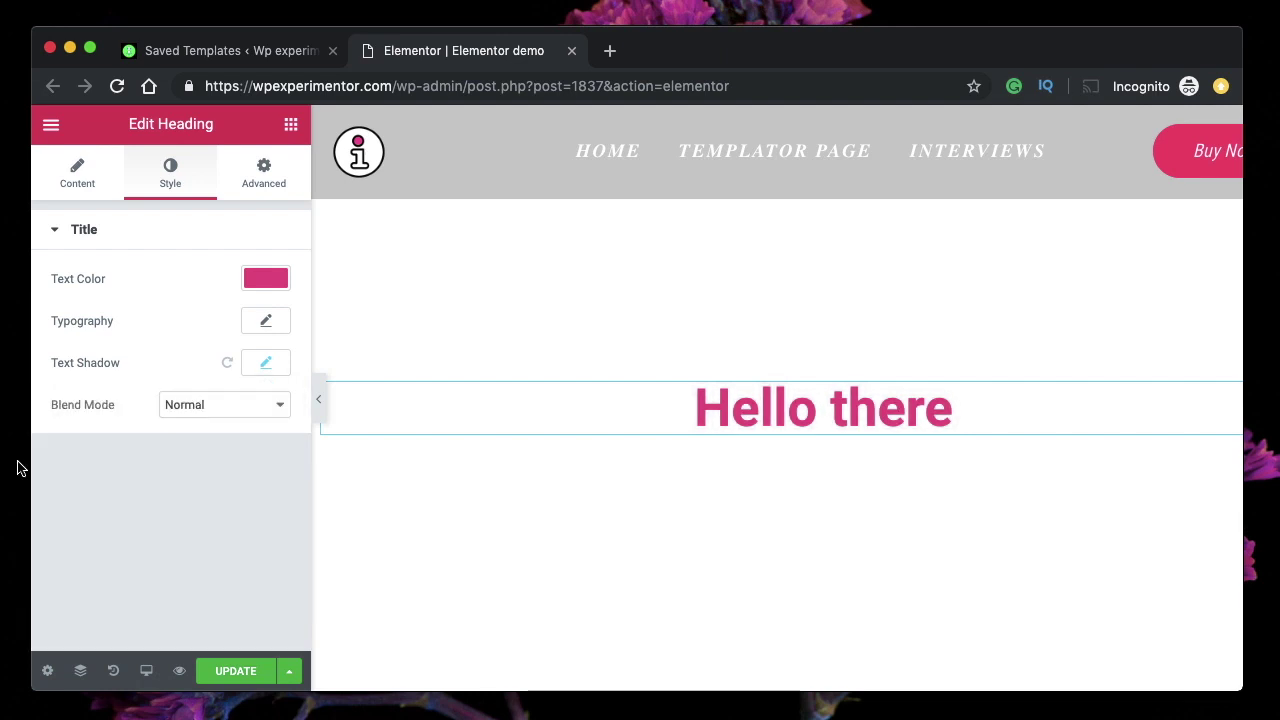
{"action": "left_click", "coordinate": [260, 370]}
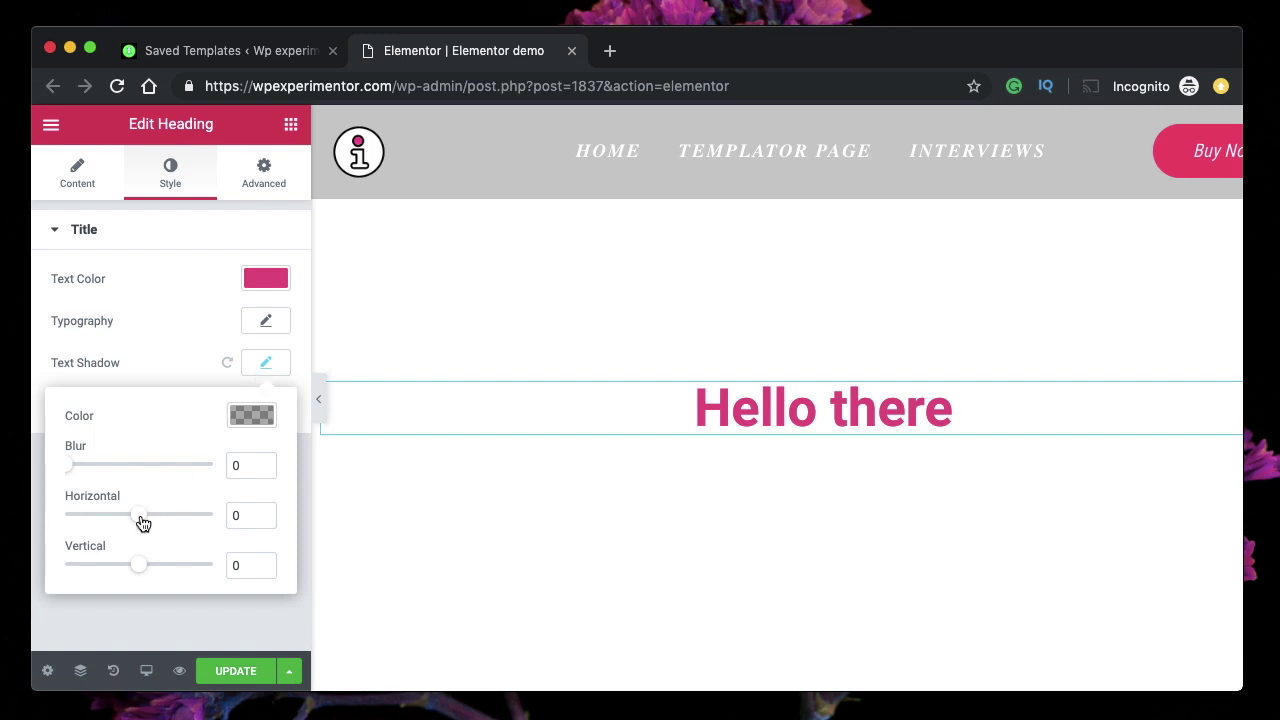
{"action": "left_click_drag", "start_coordinate": [143, 522], "coordinate": [139, 521]}
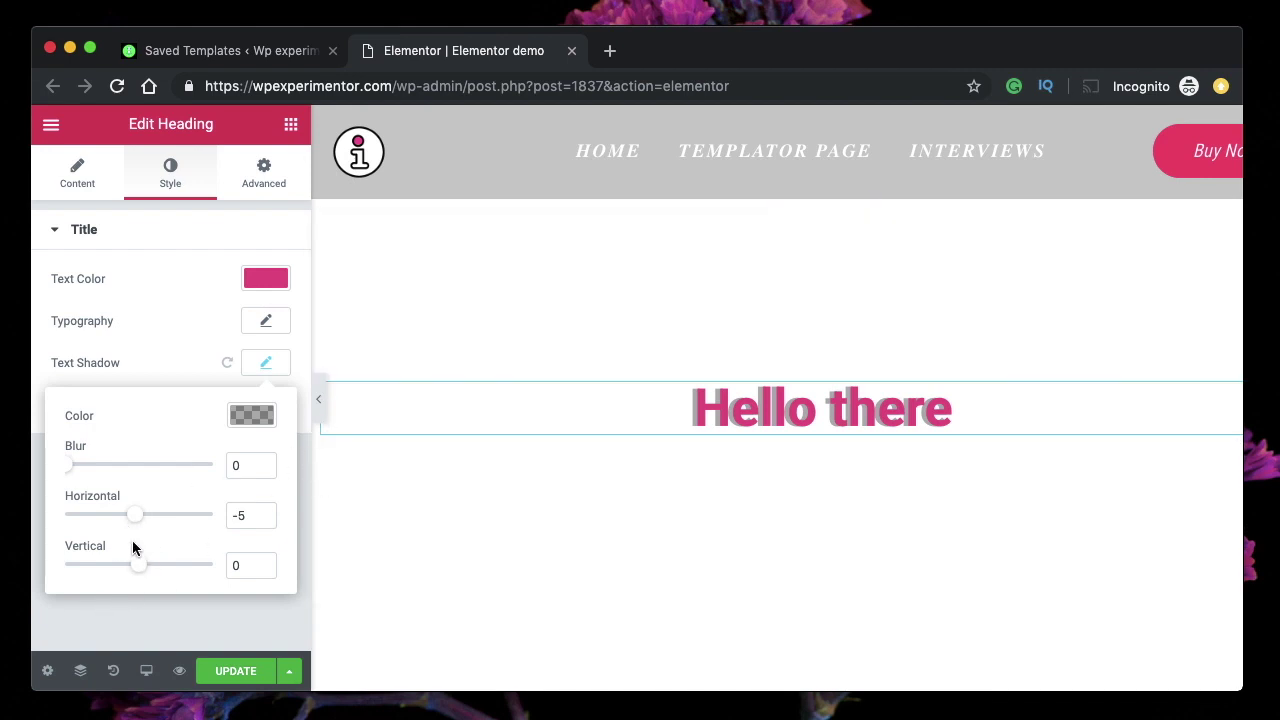
{"action": "left_click_drag", "start_coordinate": [143, 568], "coordinate": [138, 568]}
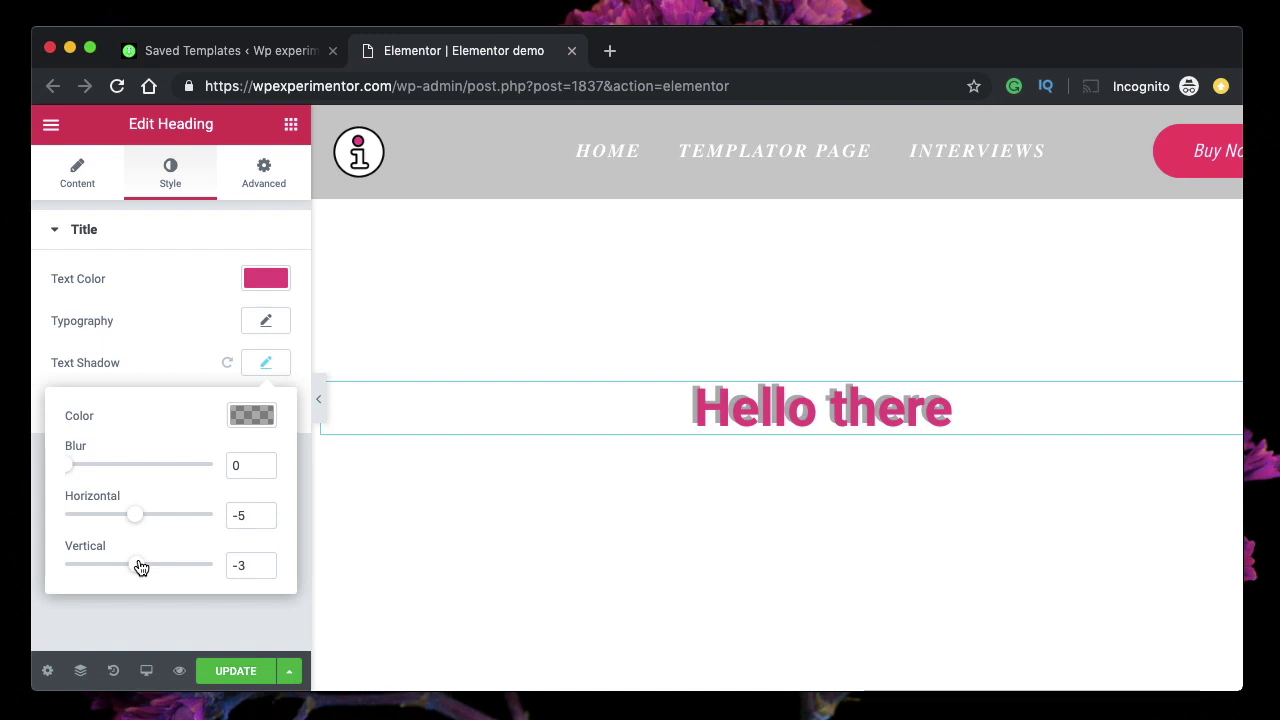
{"action": "left_click_drag", "start_coordinate": [138, 518], "coordinate": [137, 520]}
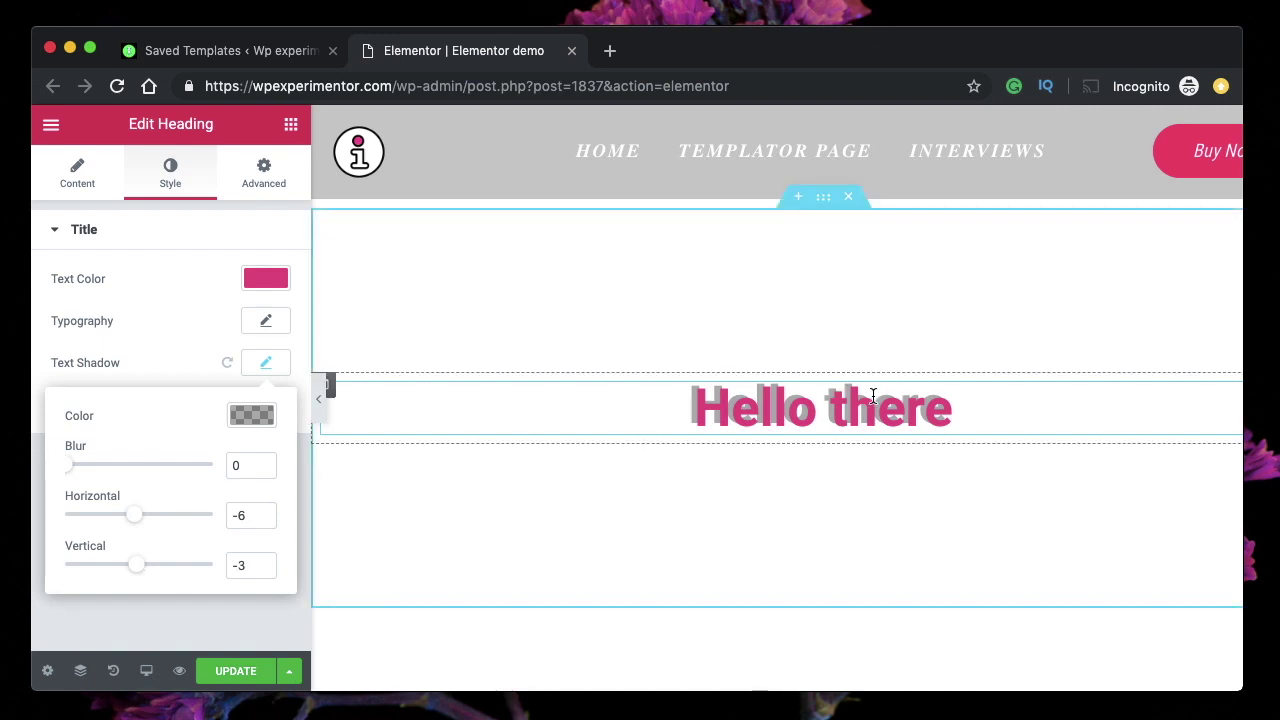
Make the shadow colour more opaque and set its offsets to horizontal -3, vertical 3.
{"action": "left_click", "coordinate": [258, 415]}
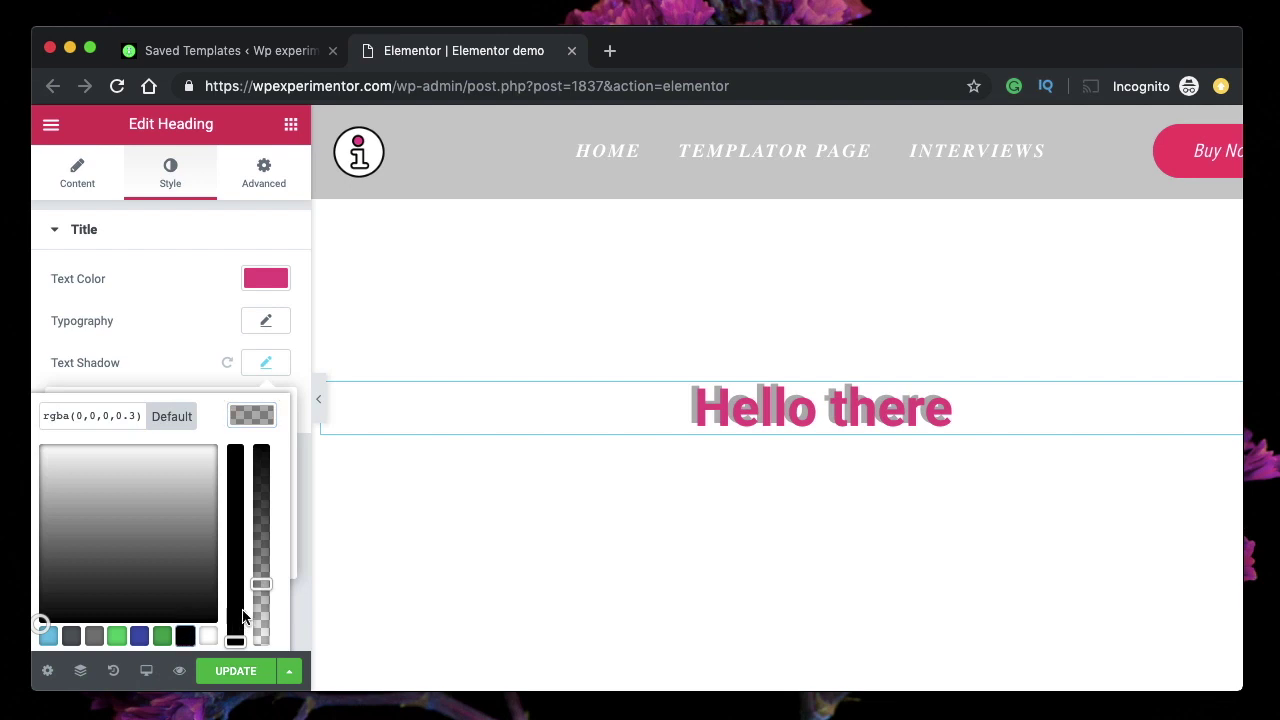
{"action": "left_click_drag", "start_coordinate": [234, 557], "coordinate": [236, 489]}
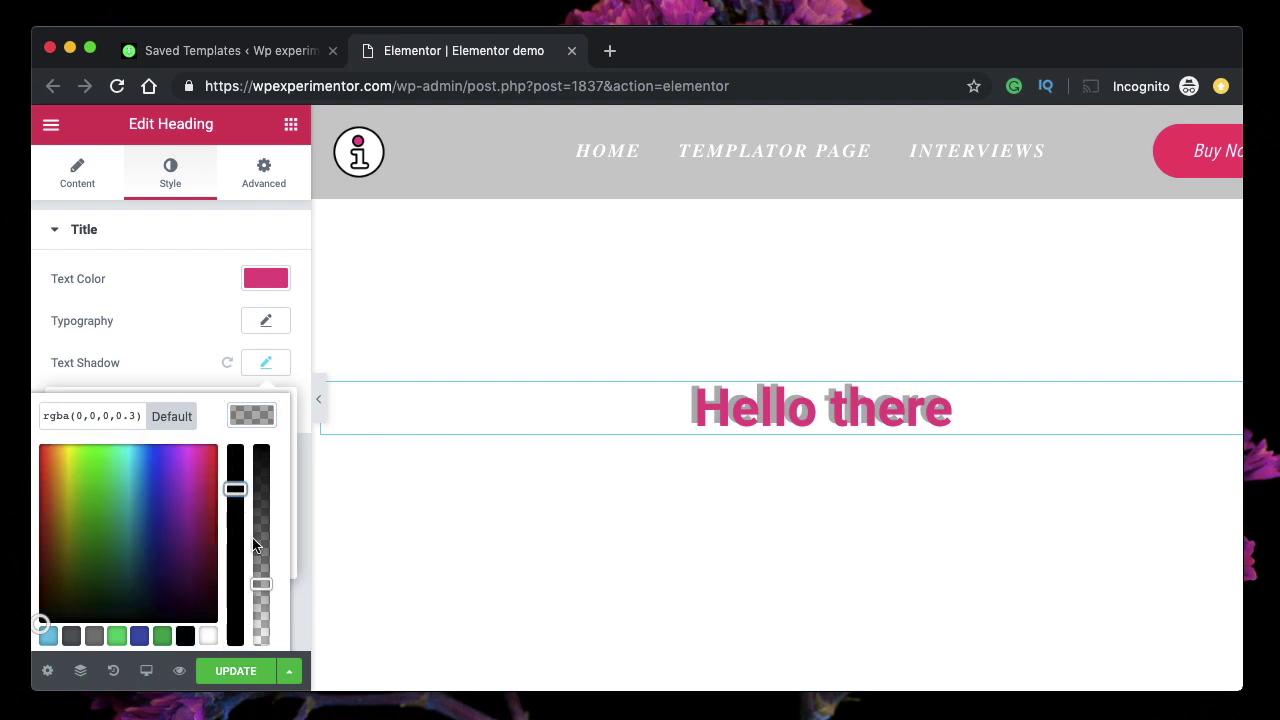
{"action": "left_click_drag", "start_coordinate": [265, 555], "coordinate": [258, 500]}
{"action": "left_click", "coordinate": [258, 418]}
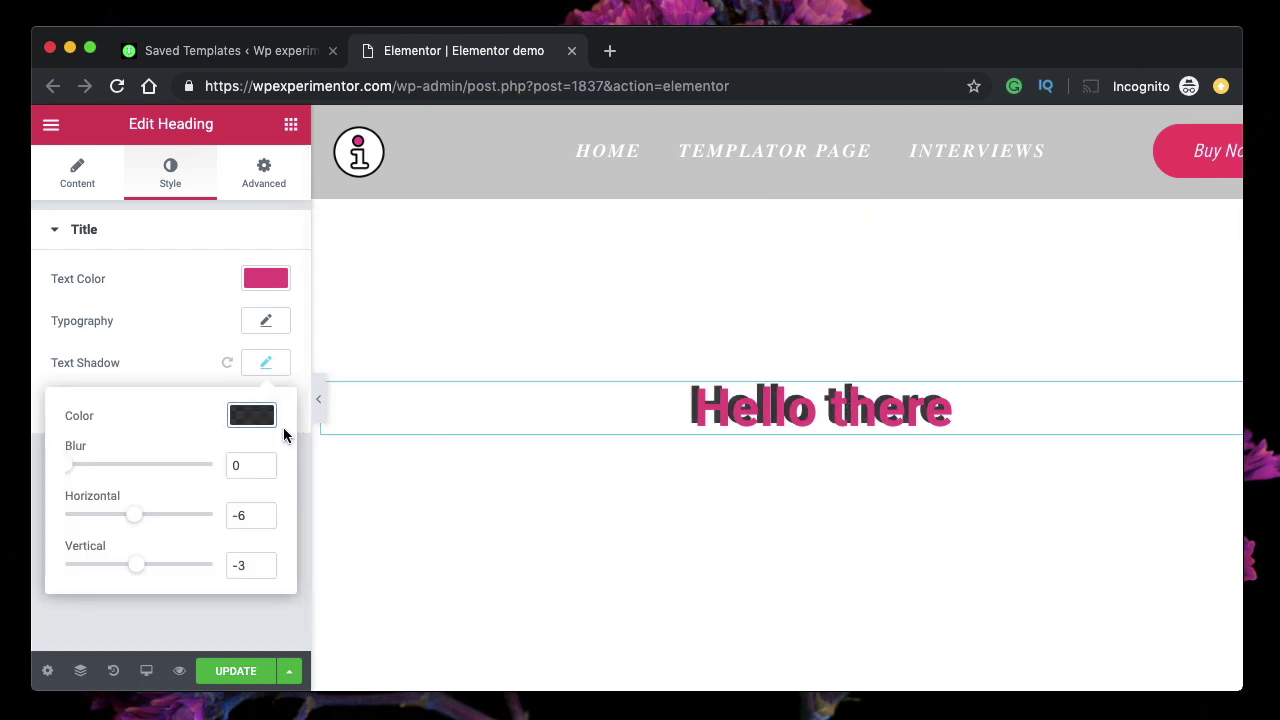
{"action": "left_click_drag", "start_coordinate": [132, 520], "coordinate": [134, 520]}
{"action": "left_click_drag", "start_coordinate": [138, 572], "coordinate": [143, 572]}
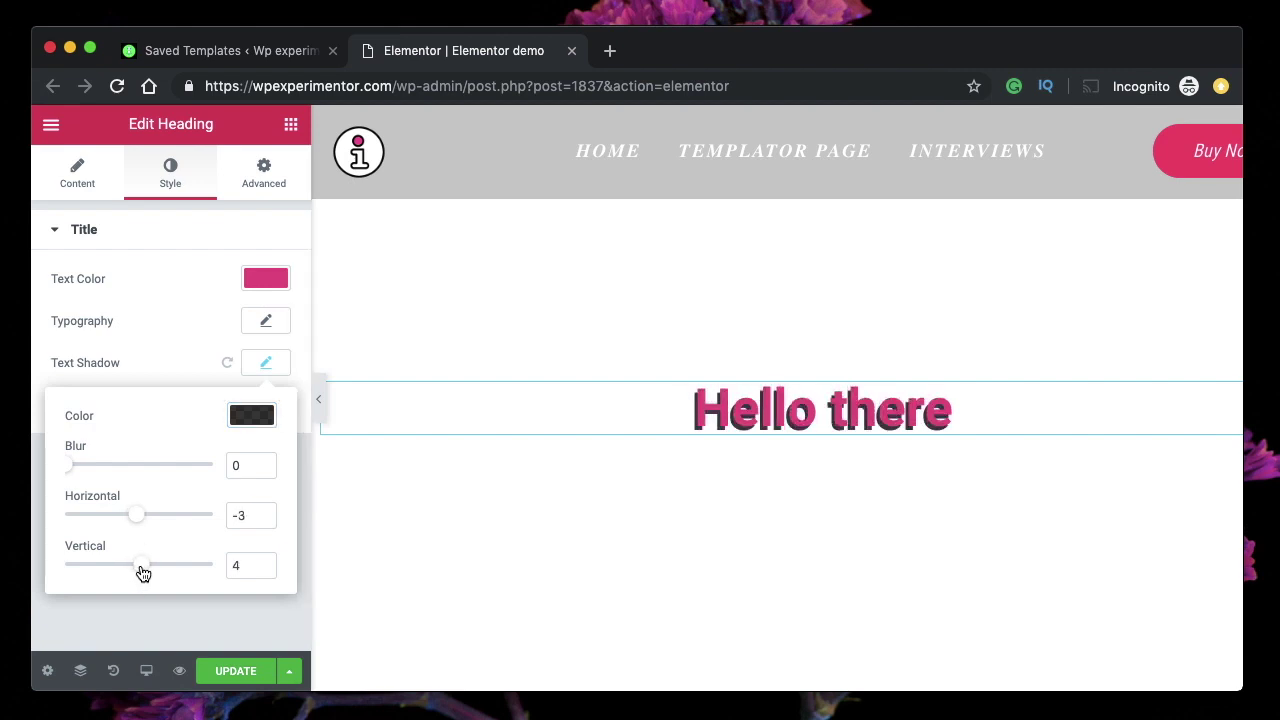
{"action": "left_click_drag", "start_coordinate": [143, 572], "coordinate": [141, 572]}
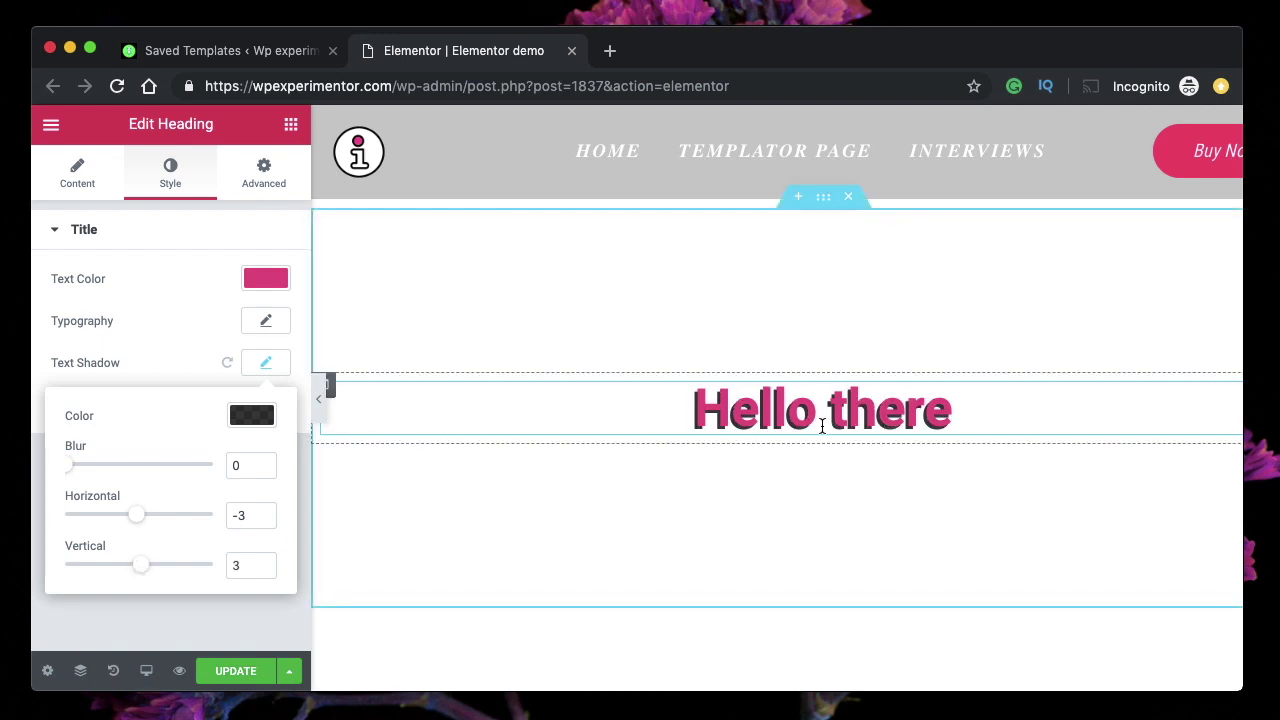
{"action": "left_click", "coordinate": [261, 365]}
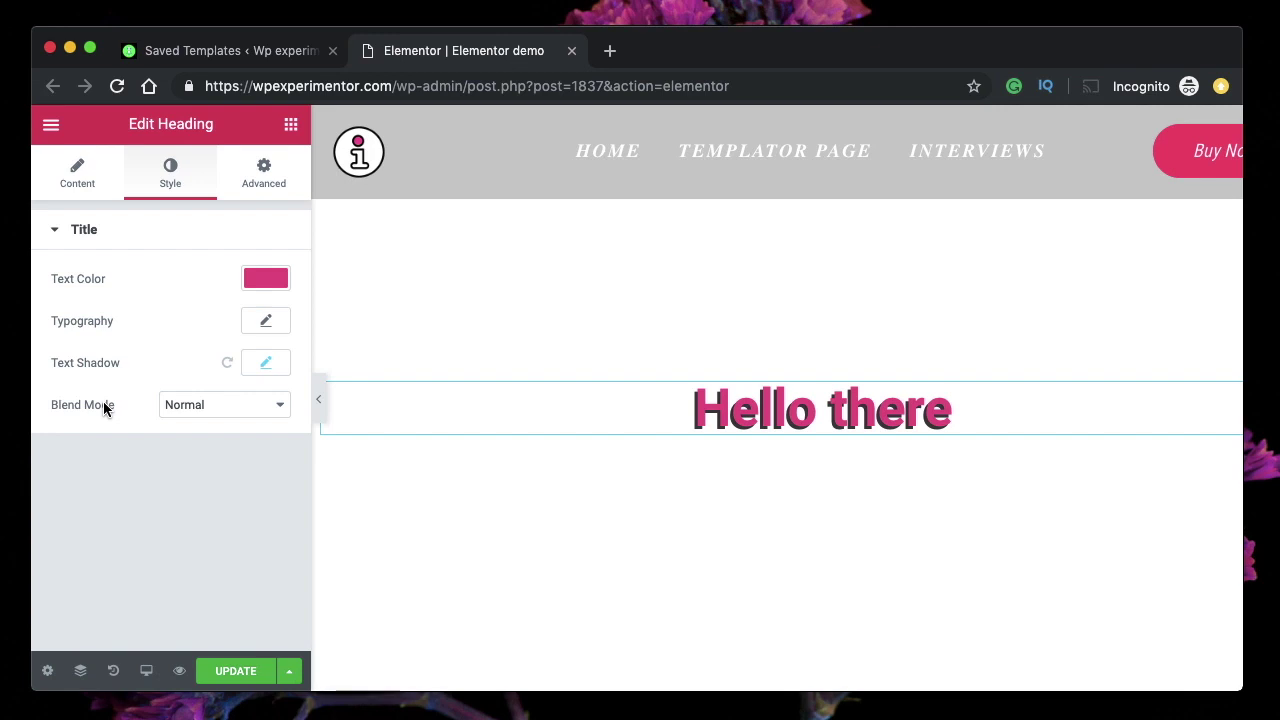
Try Multiply and Overlay on the heading, revert it to Normal, then select the enclosing section.
{"action": "left_click", "coordinate": [190, 412]}
{"action": "key", "text": "Escape"}
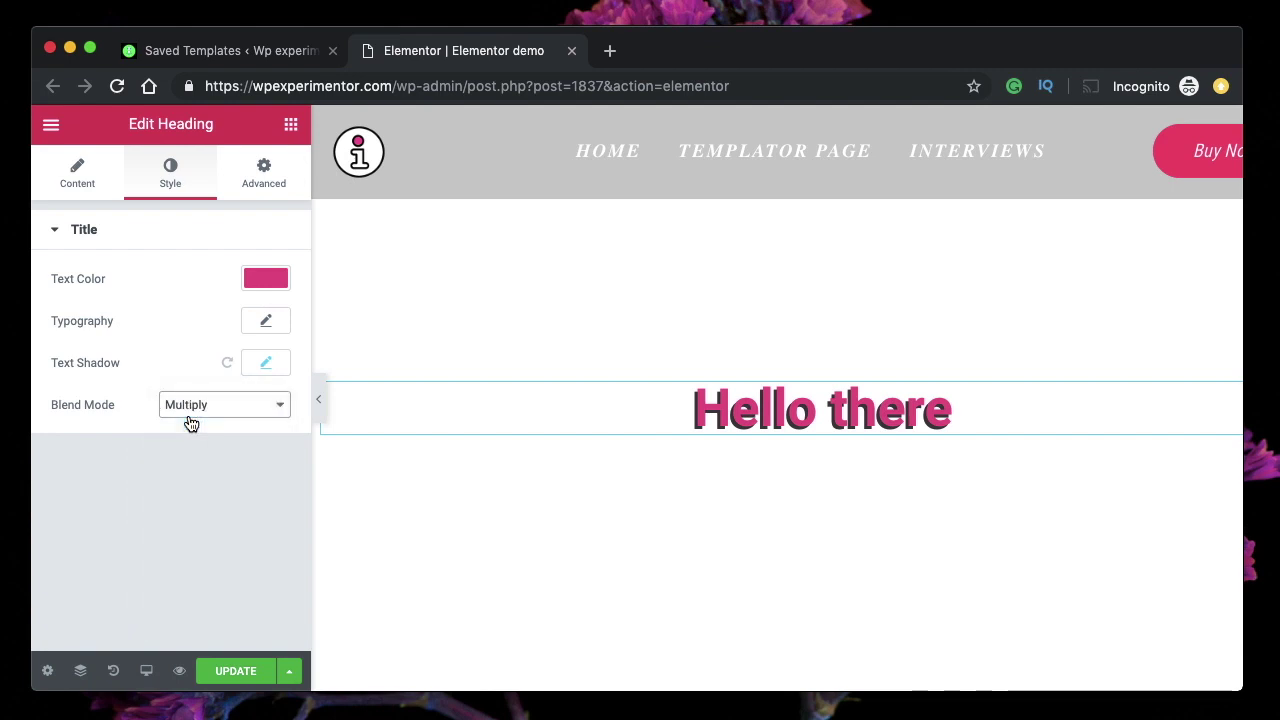
{"action": "left_click", "coordinate": [214, 411]}
{"action": "left_click", "coordinate": [230, 437]}
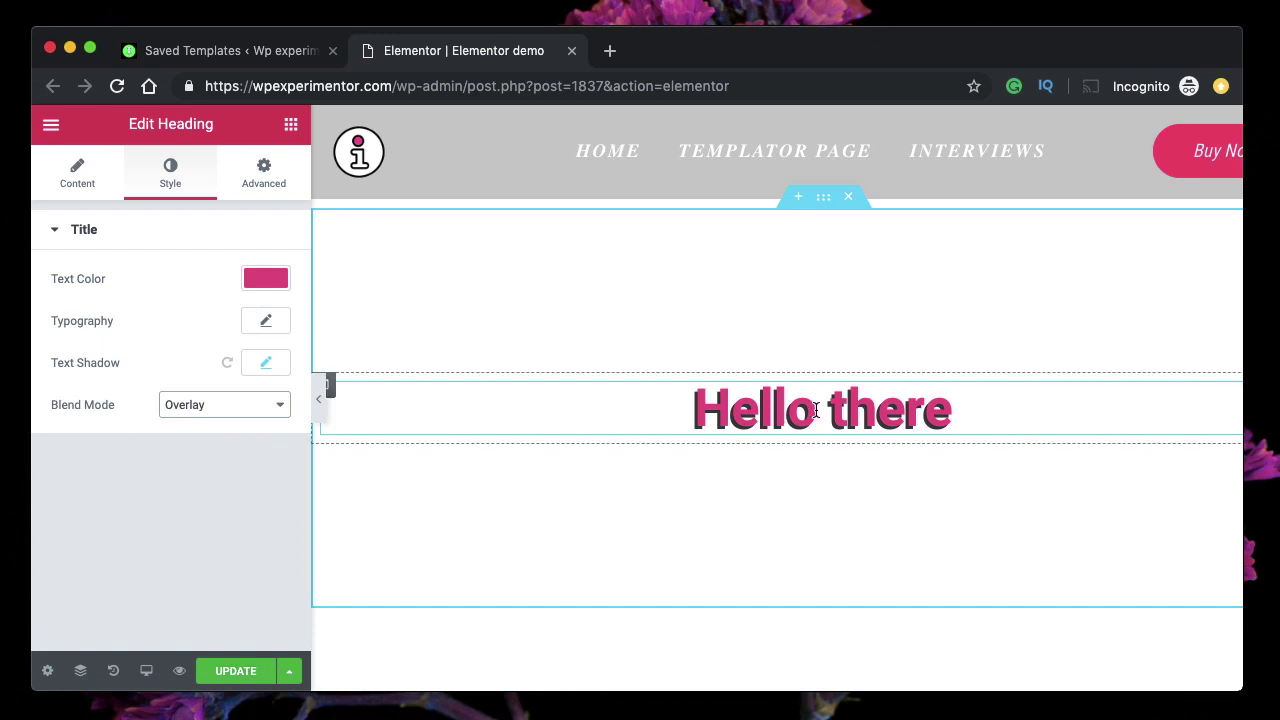
{"action": "left_click", "coordinate": [200, 412]}
{"action": "left_click", "coordinate": [779, 336]}
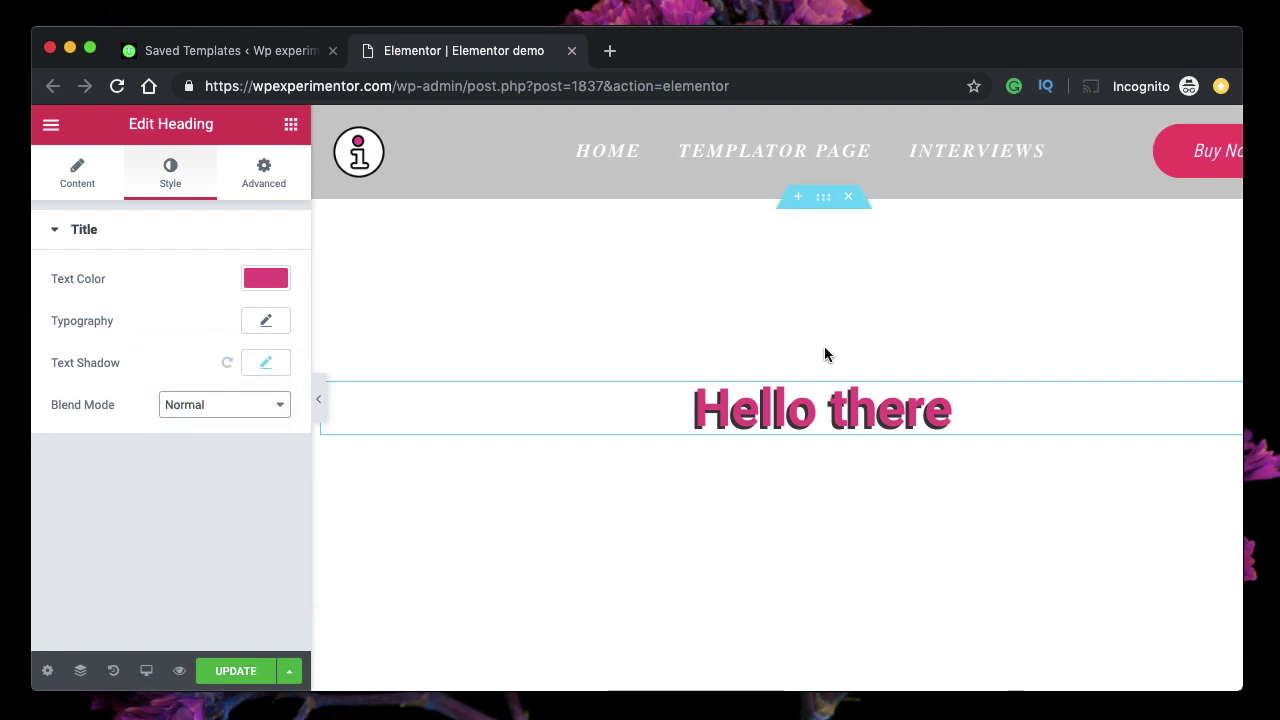
{"action": "left_click", "coordinate": [826, 200]}
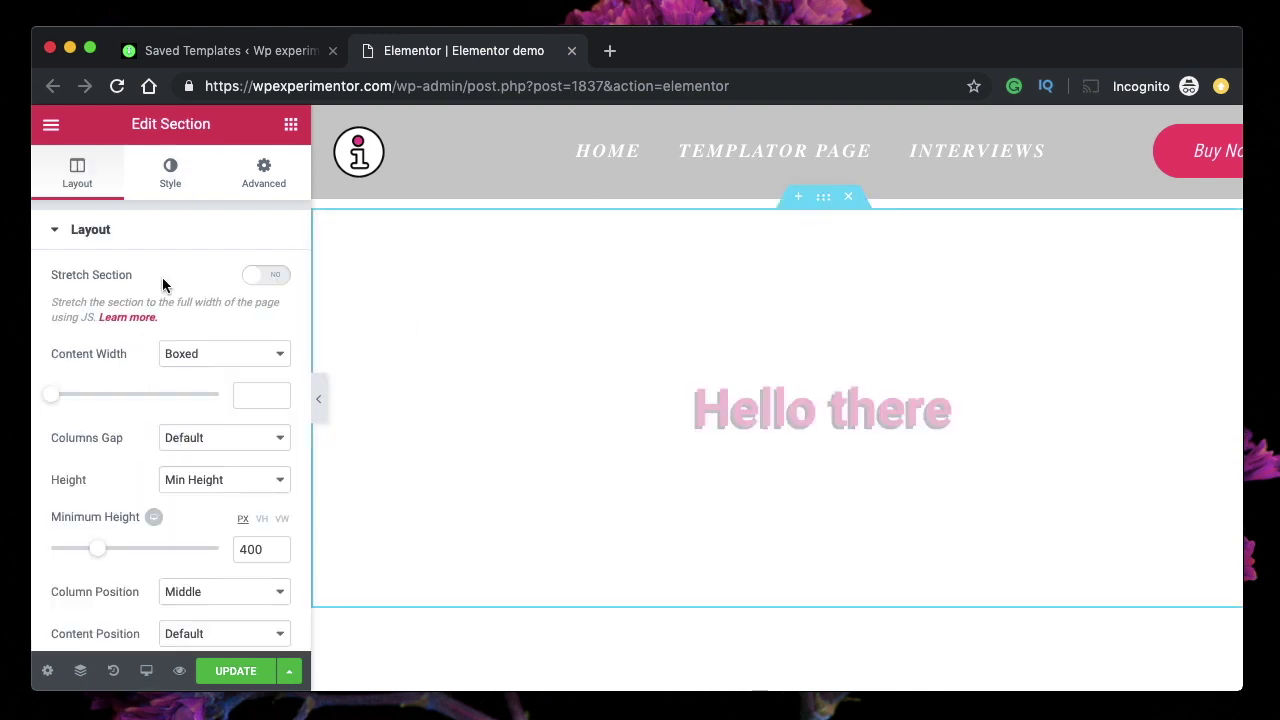
Select the heading and reset its text shadow to default, removing it.
{"action": "left_click", "coordinate": [168, 188]}
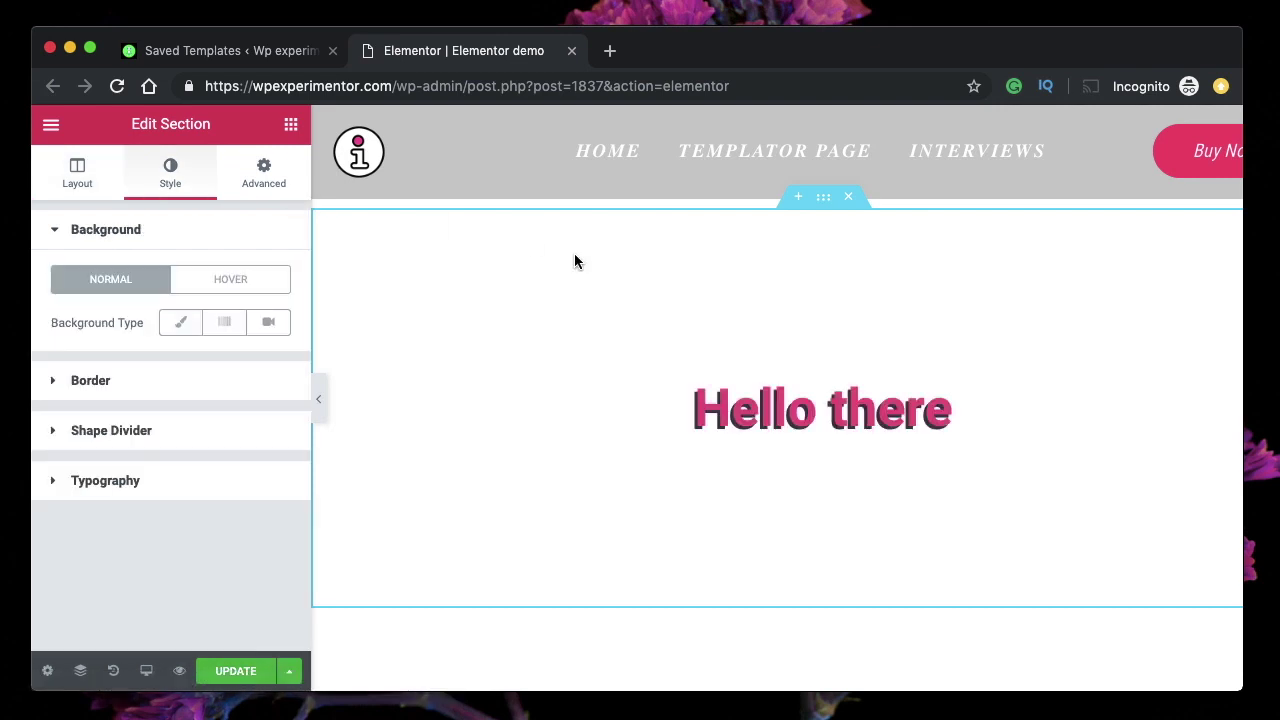
{"action": "left_click", "coordinate": [783, 403]}
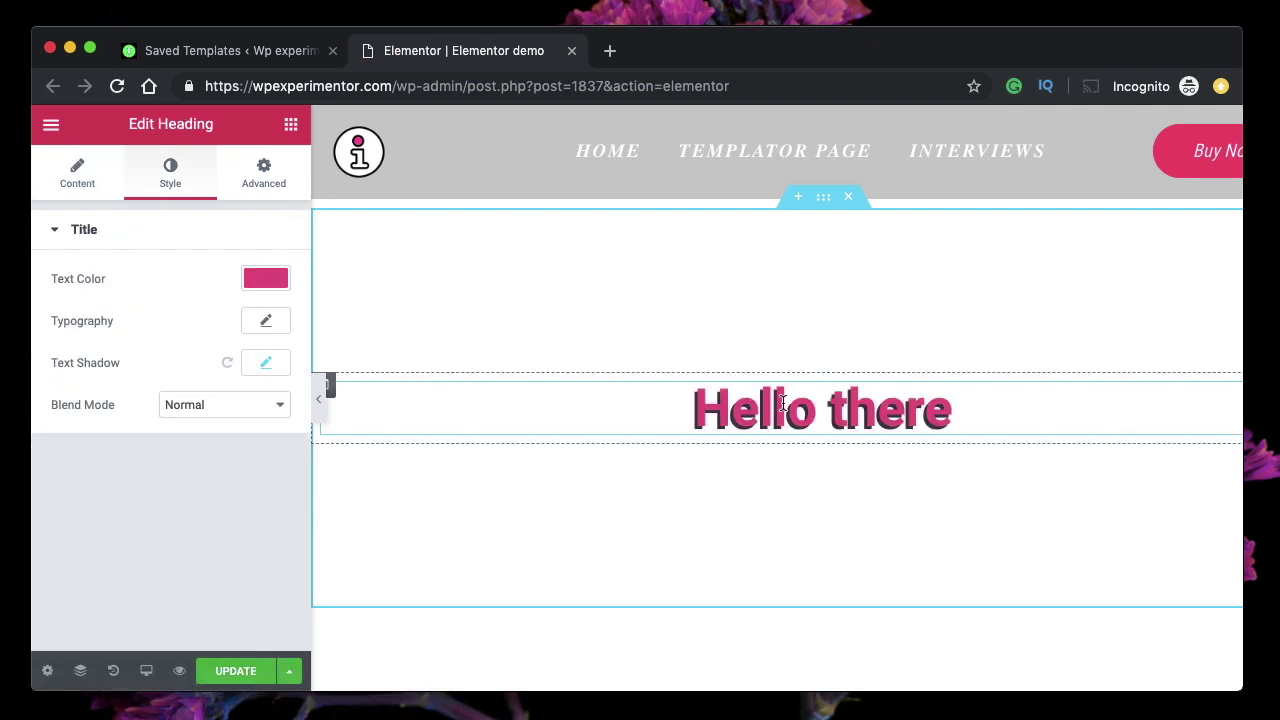
{"action": "left_click", "coordinate": [228, 363]}
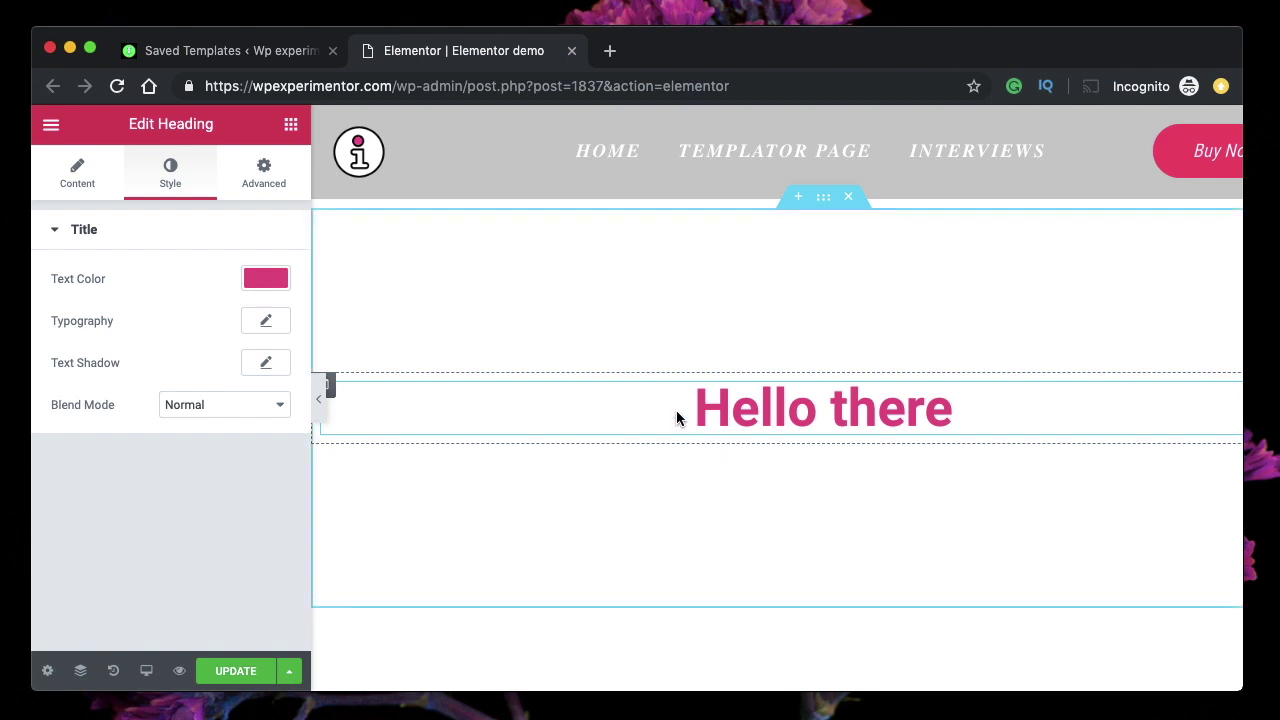
Set the heading's text colour to the blue preset #4054b2.
{"action": "left_click", "coordinate": [267, 278]}
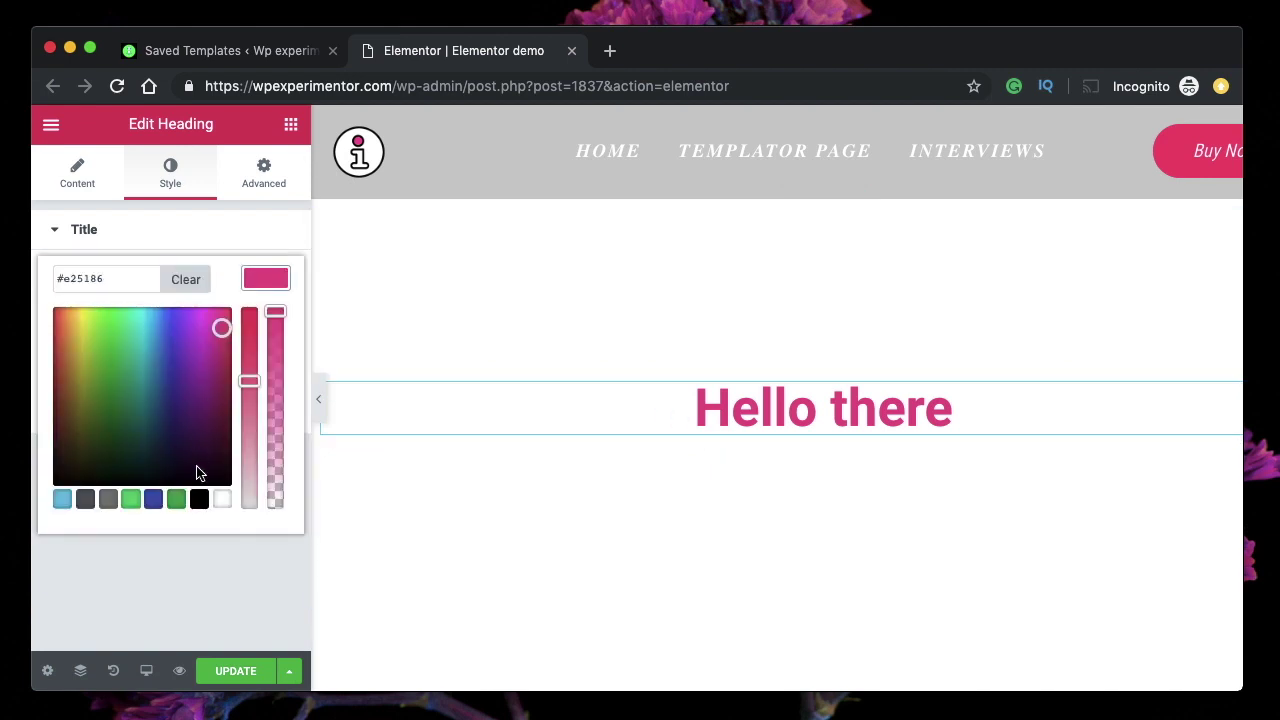
{"action": "left_click", "coordinate": [153, 499]}
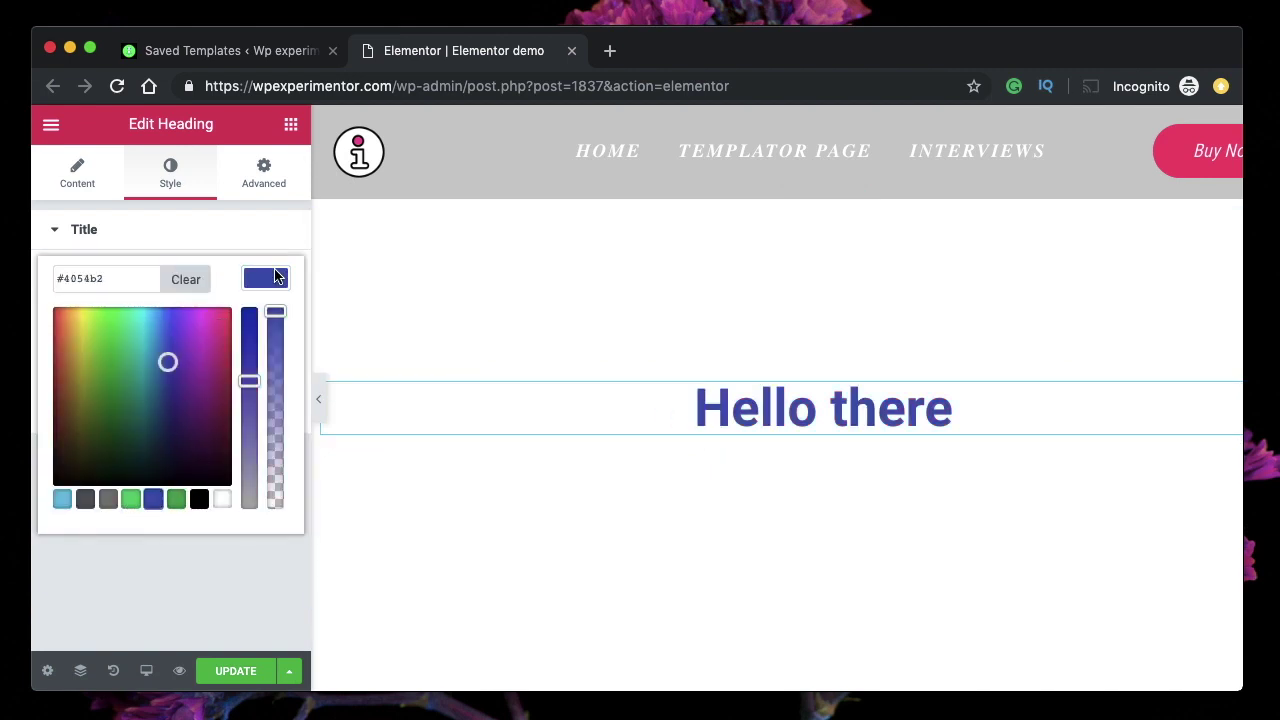
{"action": "left_click", "coordinate": [268, 281]}
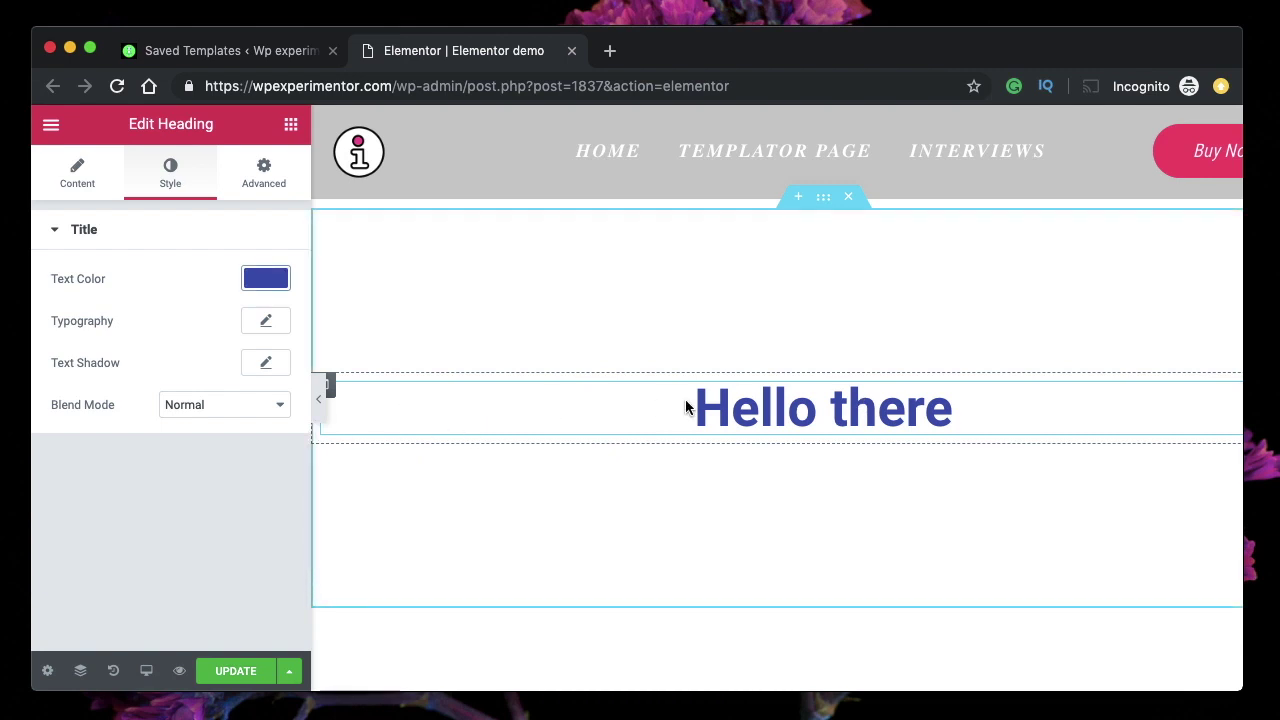
Give the section a Classic background in black #000000 behind the blue heading.
{"action": "left_click", "coordinate": [823, 197]}
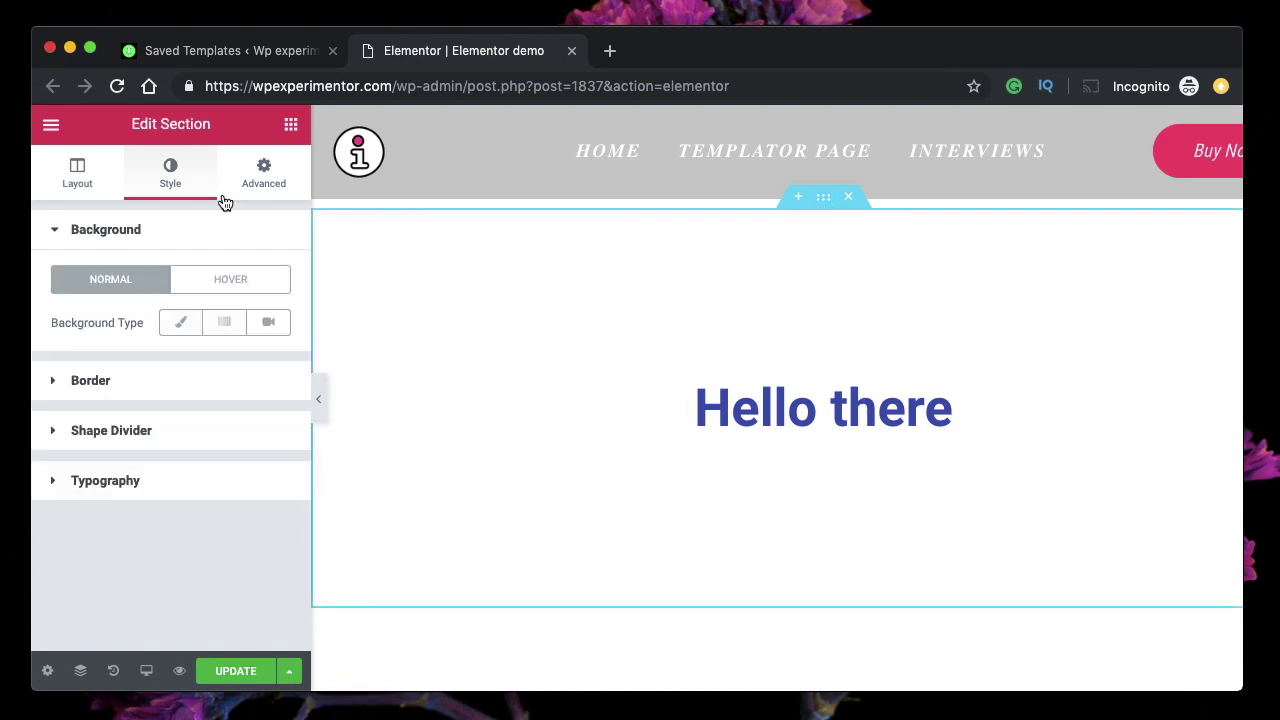
{"action": "left_click", "coordinate": [186, 322]}
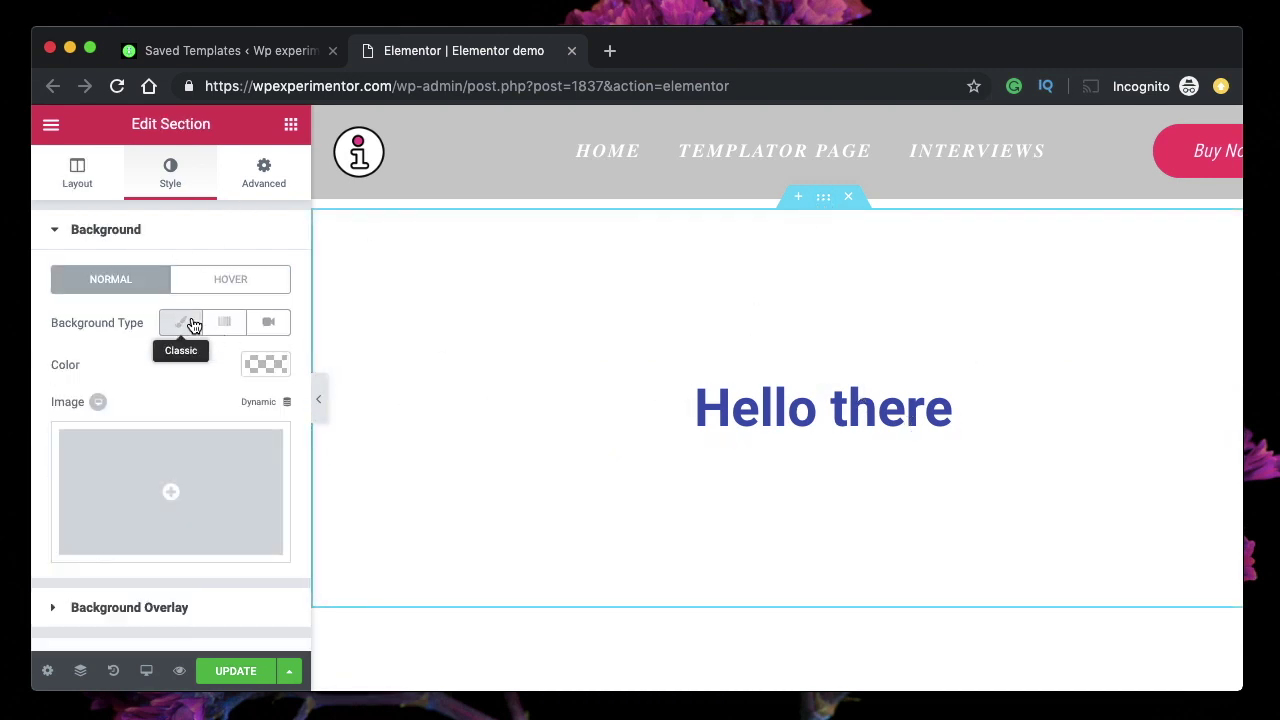
{"action": "left_click", "coordinate": [276, 365]}
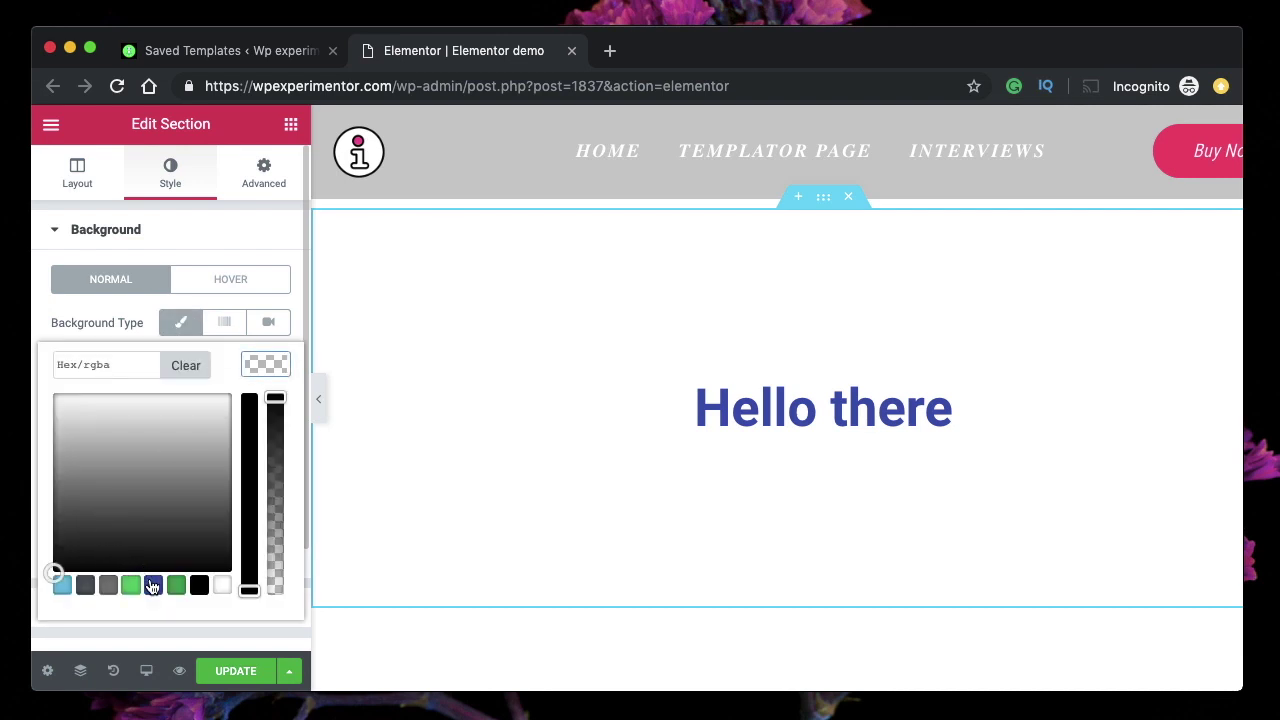
{"action": "left_click", "coordinate": [199, 586]}
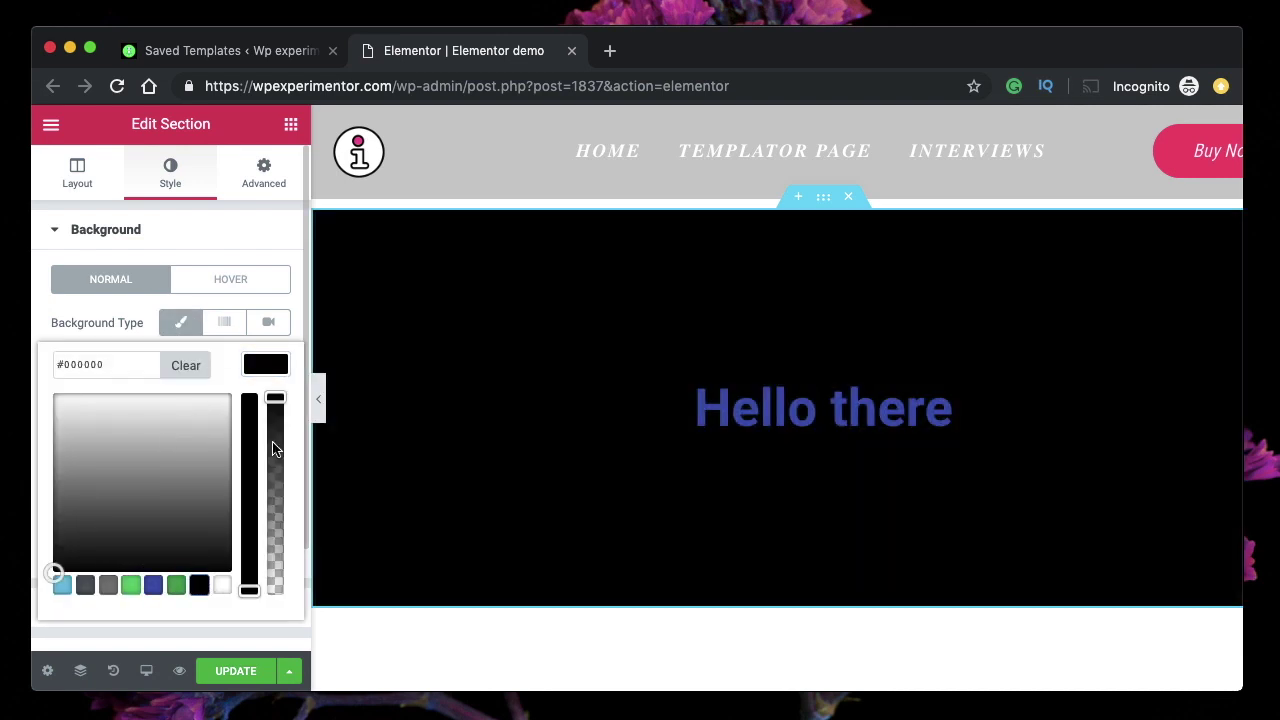
{"action": "left_click", "coordinate": [270, 365]}
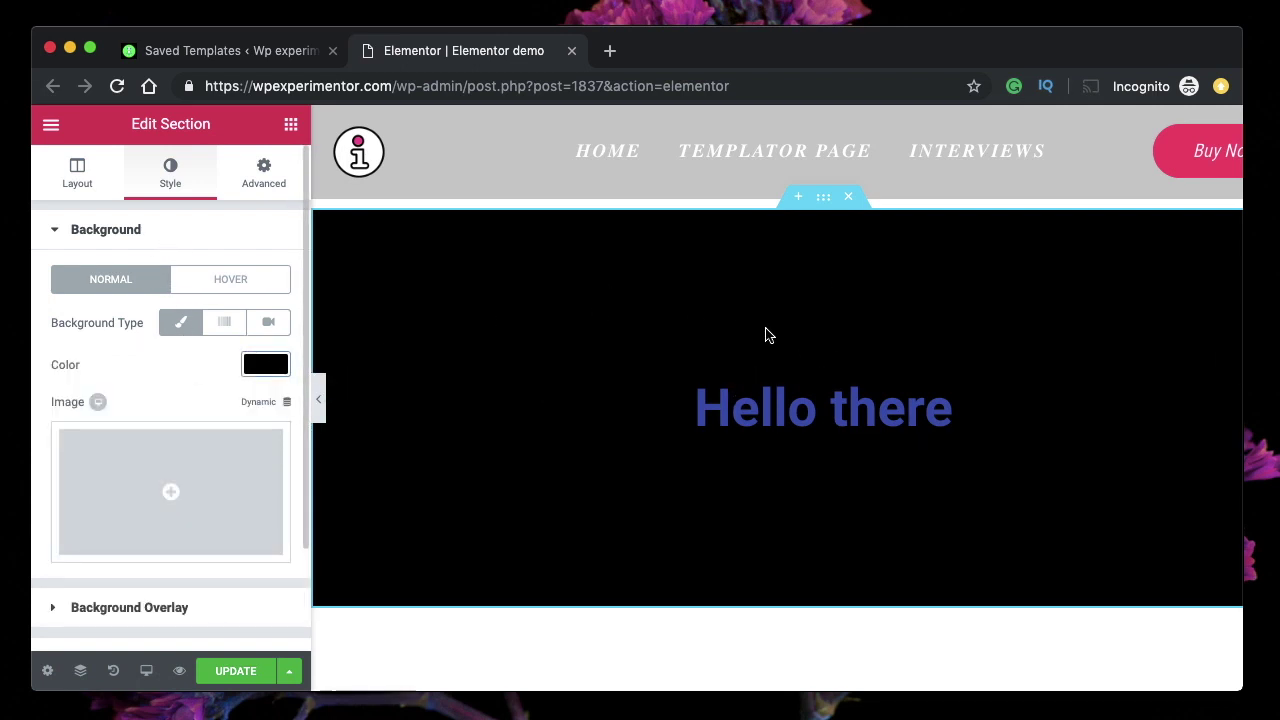
{"action": "left_click", "coordinate": [843, 401]}
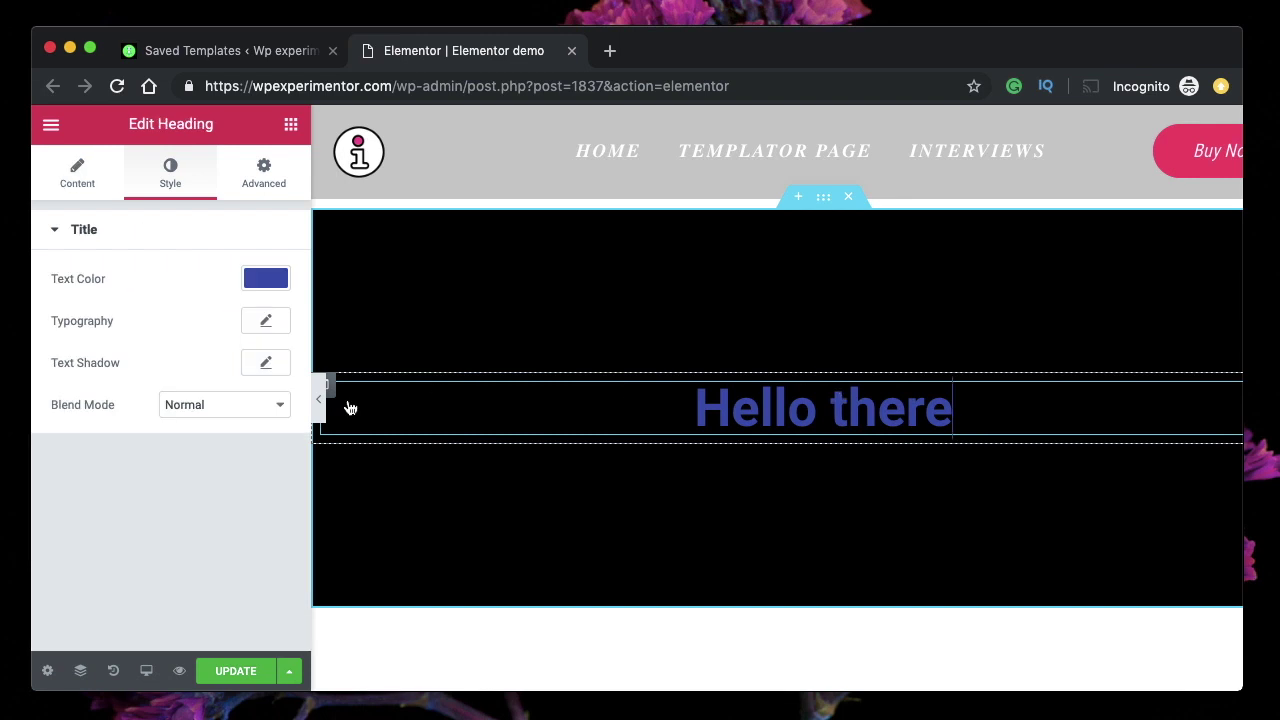
Try the Multiply, Screen, Darken and Color Dodge blend modes on the heading over black.
{"action": "left_click", "coordinate": [237, 410]}
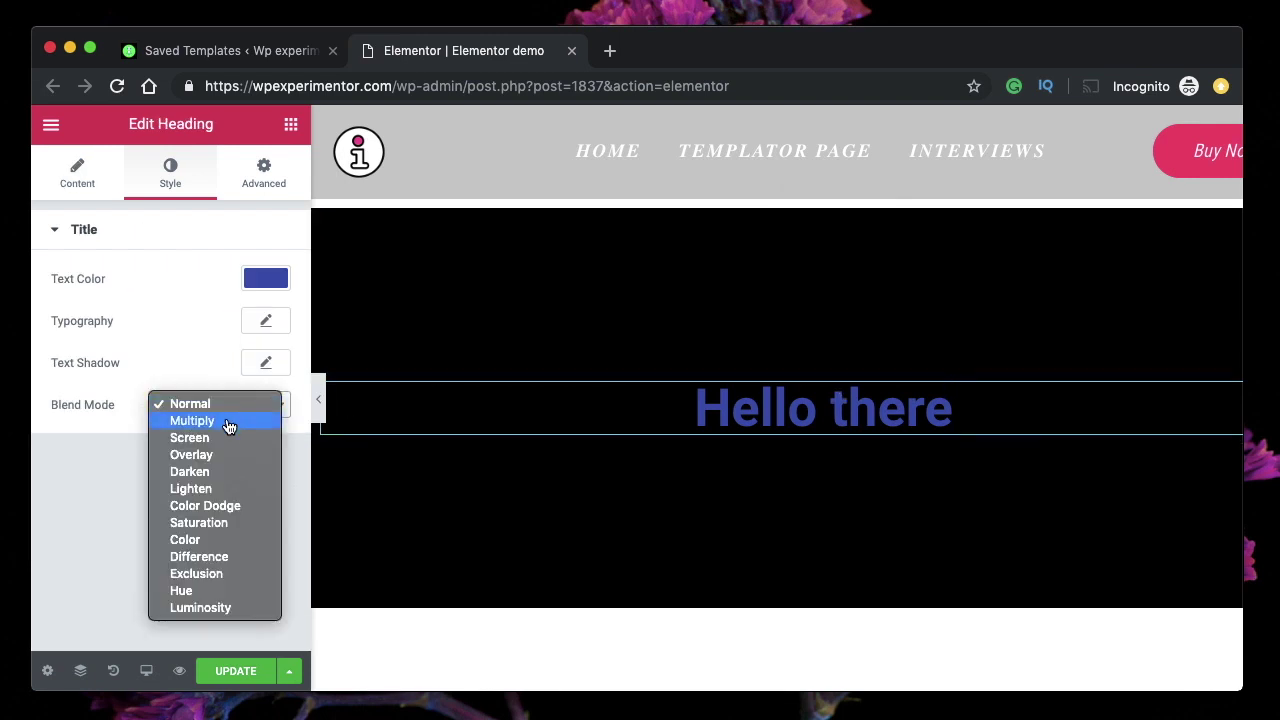
{"action": "left_click", "coordinate": [227, 422]}
{"action": "left_click", "coordinate": [249, 409]}
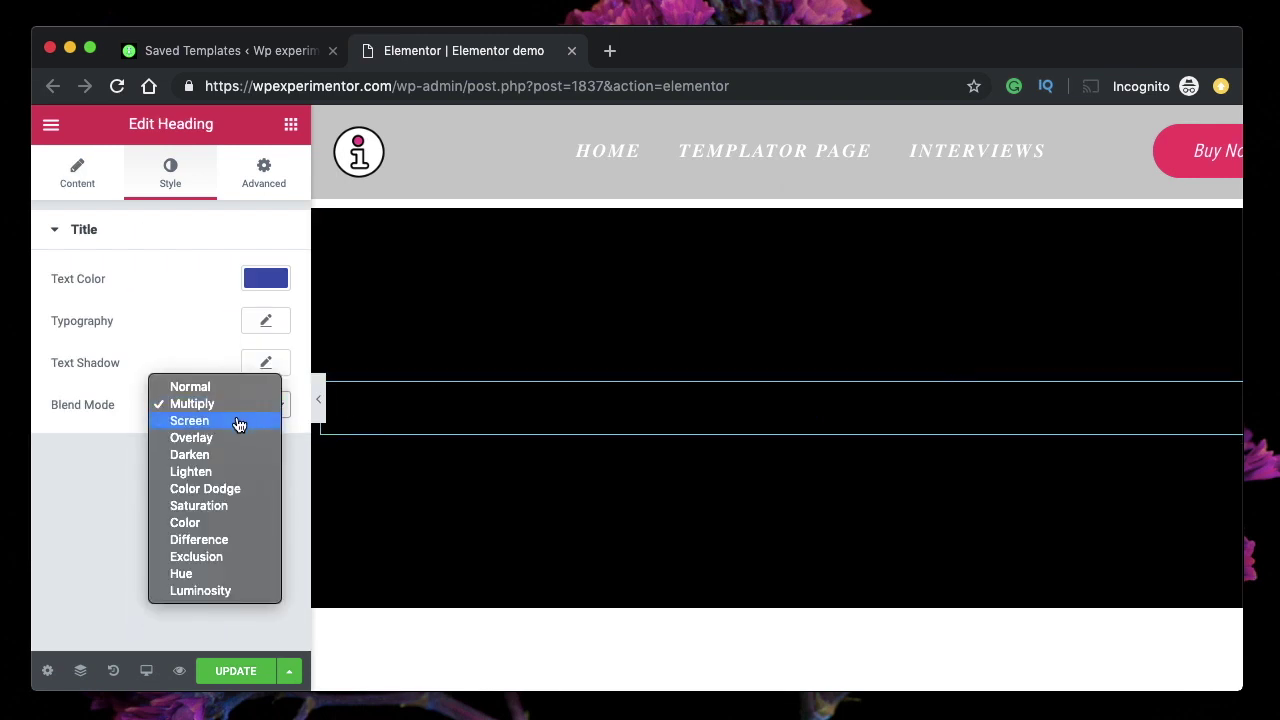
{"action": "left_click", "coordinate": [238, 421]}
{"action": "left_click", "coordinate": [265, 405]}
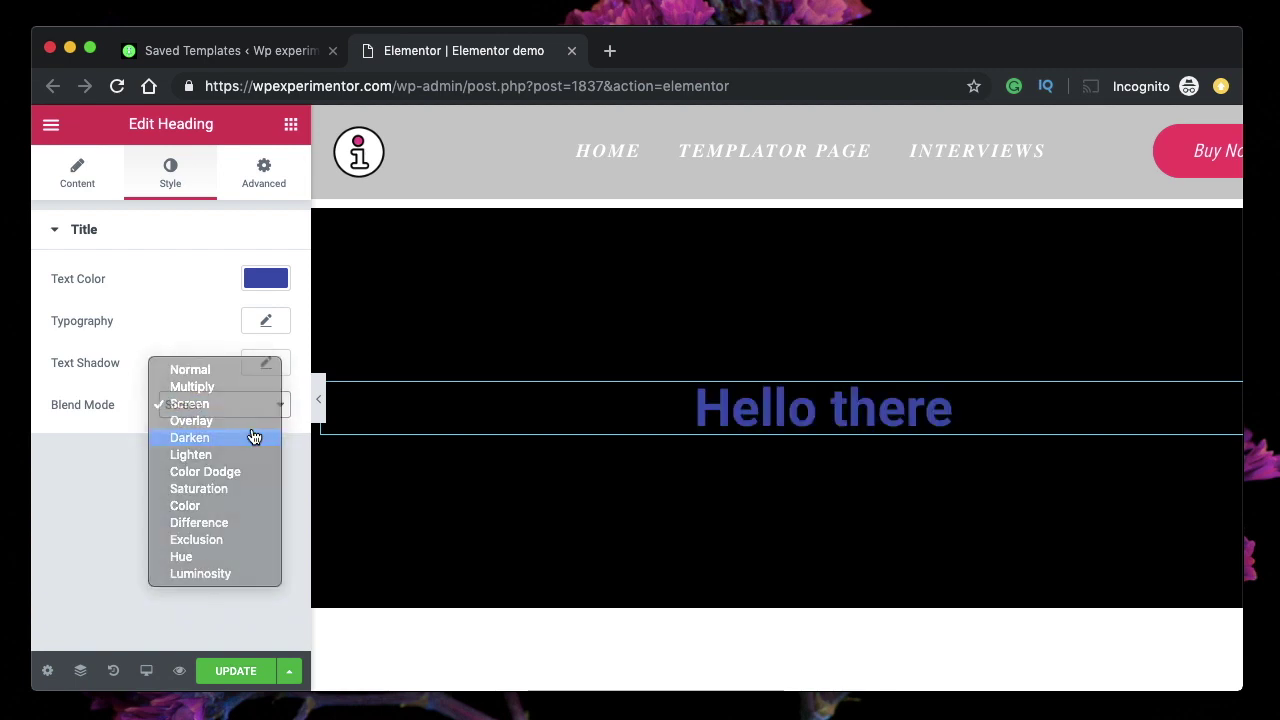
{"action": "left_click", "coordinate": [254, 437]}
{"action": "left_click", "coordinate": [266, 418]}
{"action": "left_click", "coordinate": [254, 443]}
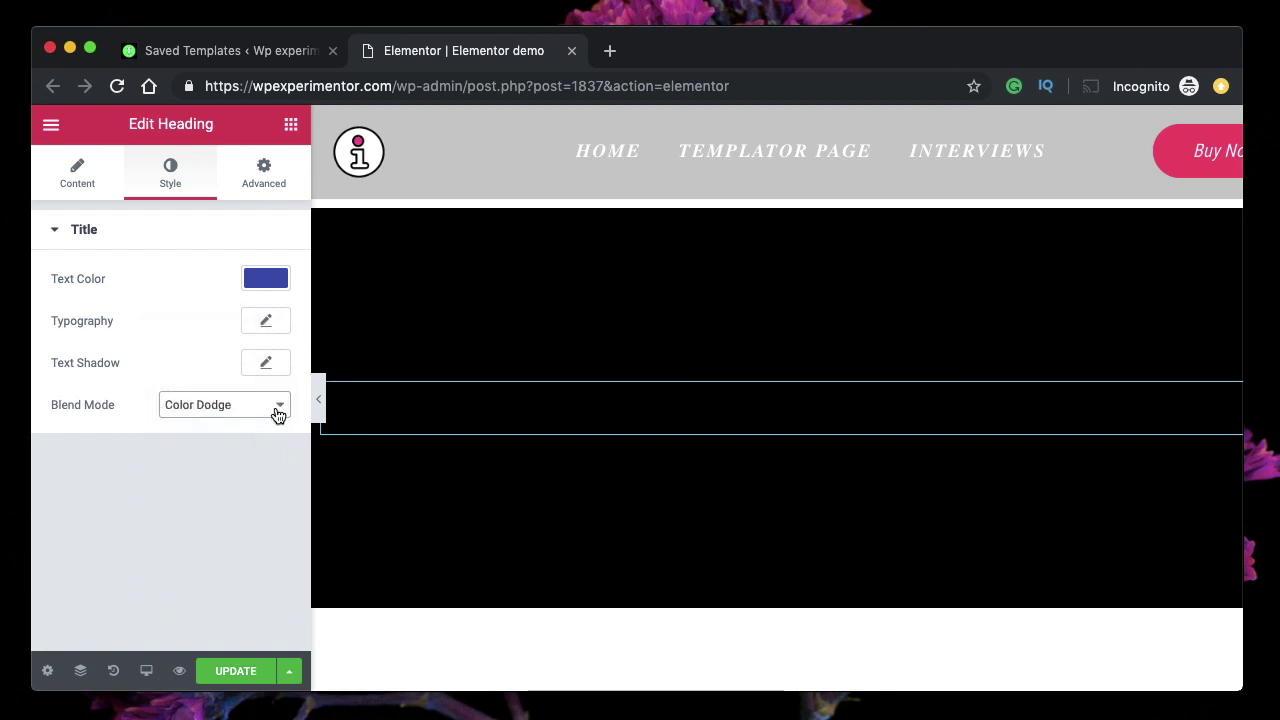
Continue through the Color, Exclusion, Difference, Hue and Luminosity blend modes on the heading.
{"action": "left_click", "coordinate": [278, 415]}
{"action": "left_click", "coordinate": [261, 440]}
{"action": "left_click", "coordinate": [264, 419]}
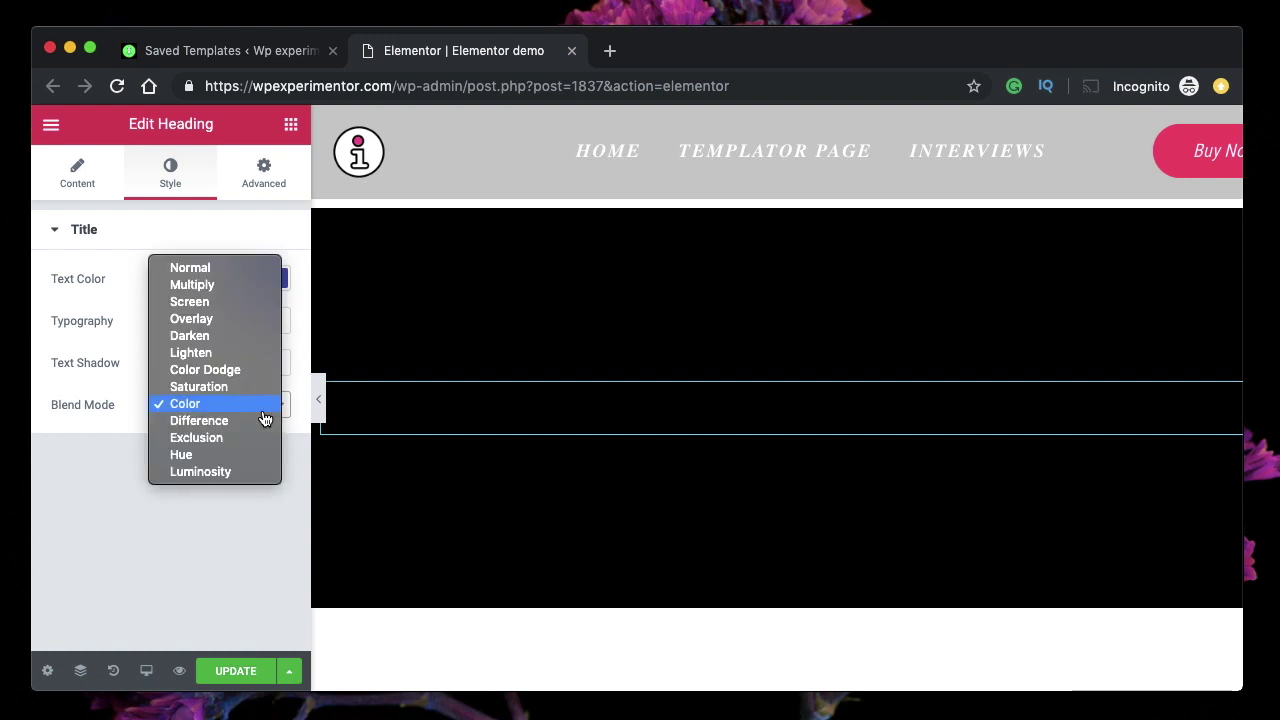
{"action": "left_click", "coordinate": [240, 437]}
{"action": "left_click", "coordinate": [244, 412]}
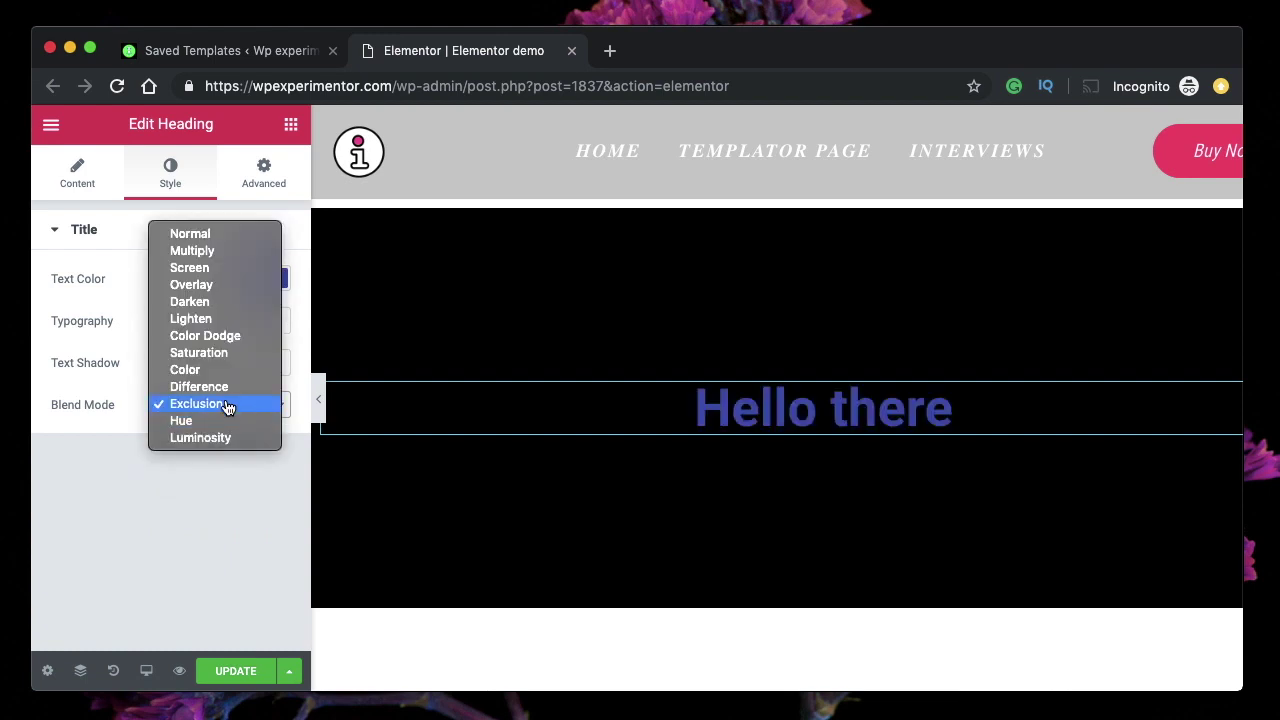
{"action": "left_click", "coordinate": [228, 388]}
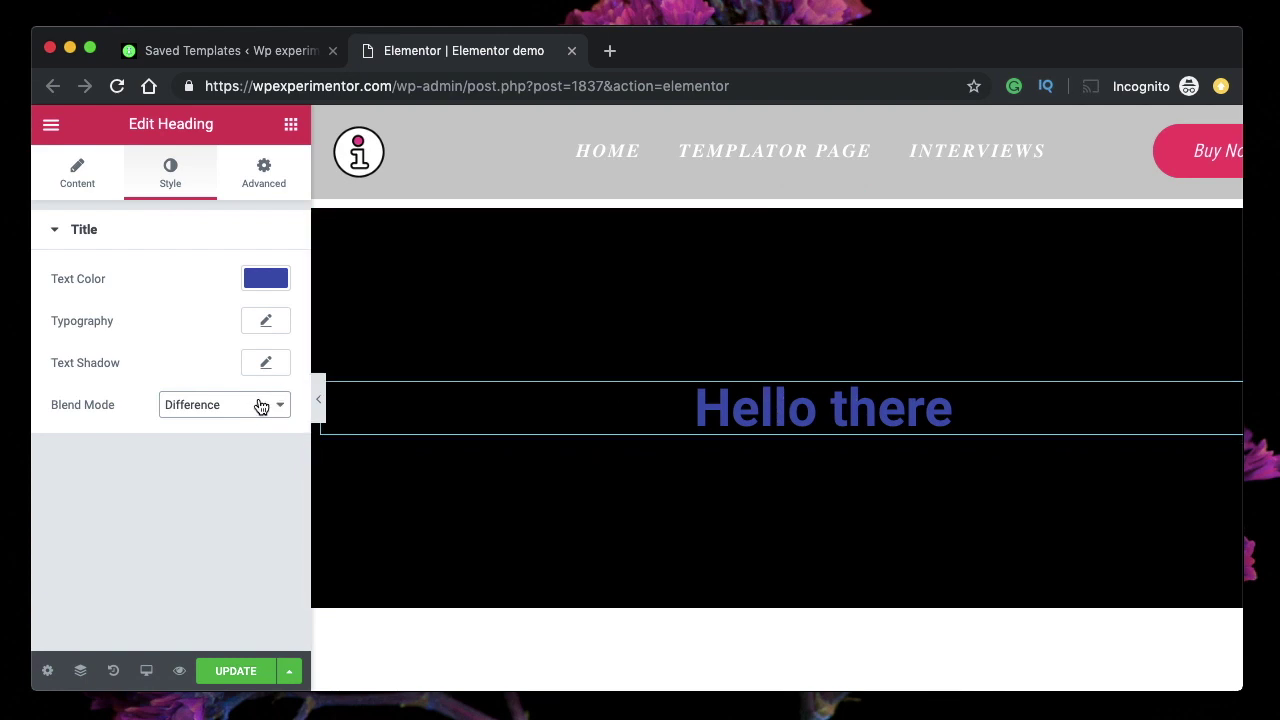
{"action": "left_click", "coordinate": [269, 404]}
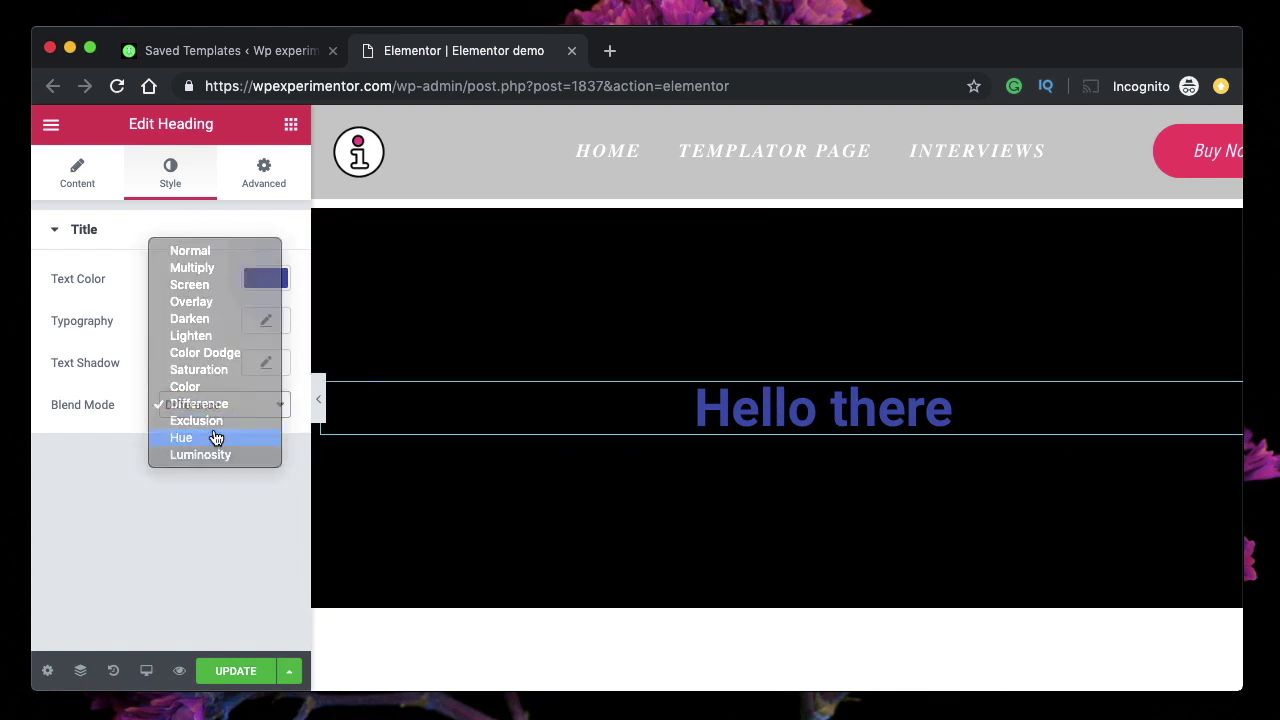
{"action": "left_click", "coordinate": [214, 437]}
{"action": "left_click", "coordinate": [244, 416]}
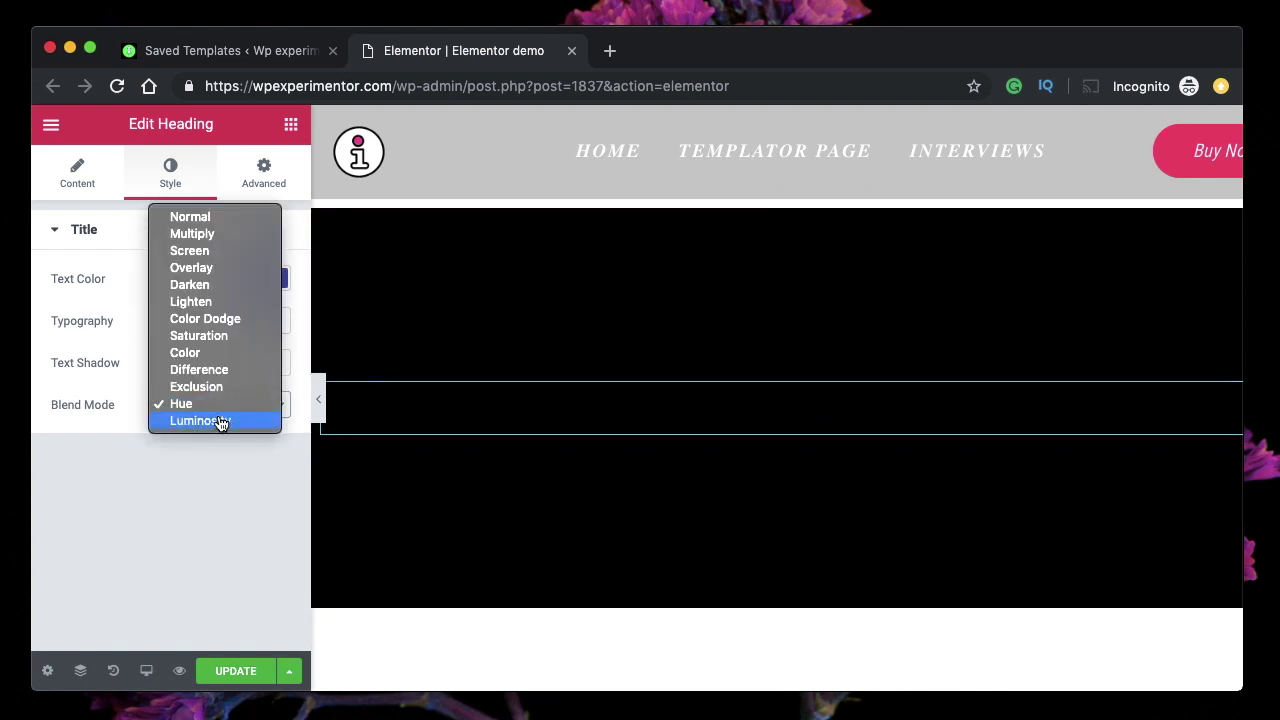
{"action": "left_click", "coordinate": [220, 421]}
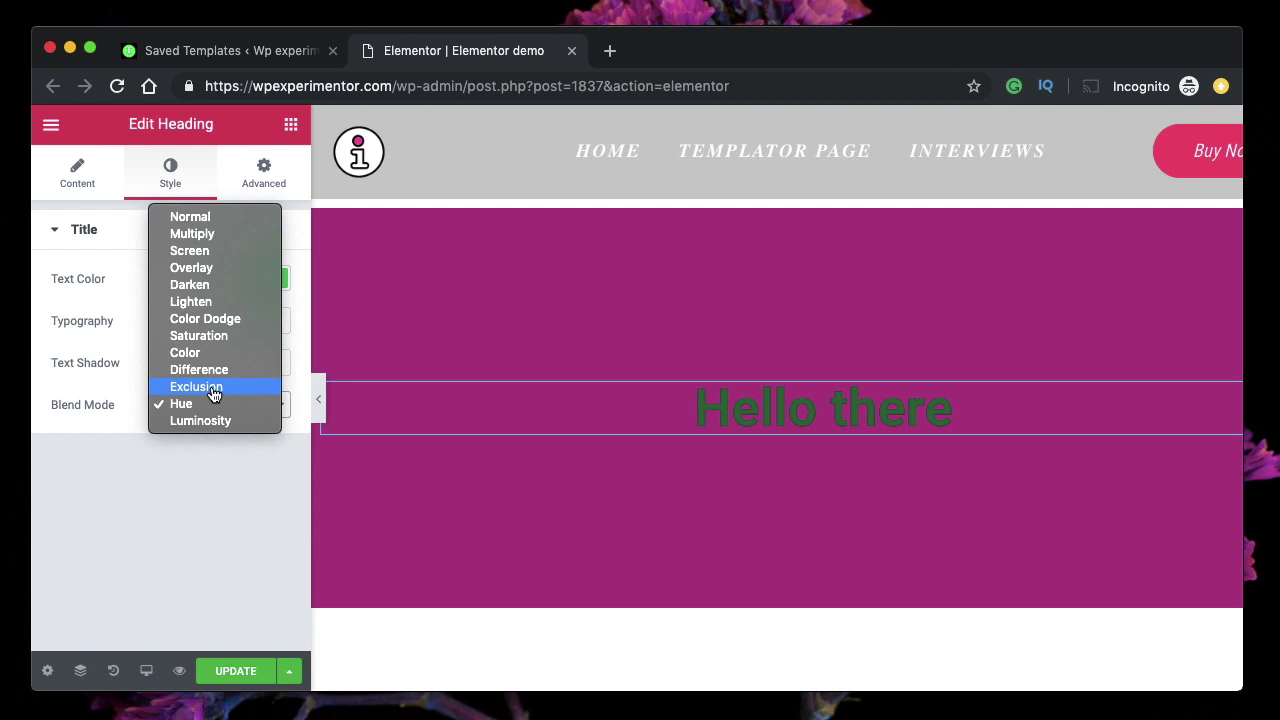
{"action": "left_click", "coordinate": [213, 400]}
Switch the heading's blend mode to Color, then select the section for its background settings.
{"action": "key", "text": "Up"}
{"action": "left_click", "coordinate": [214, 410]}
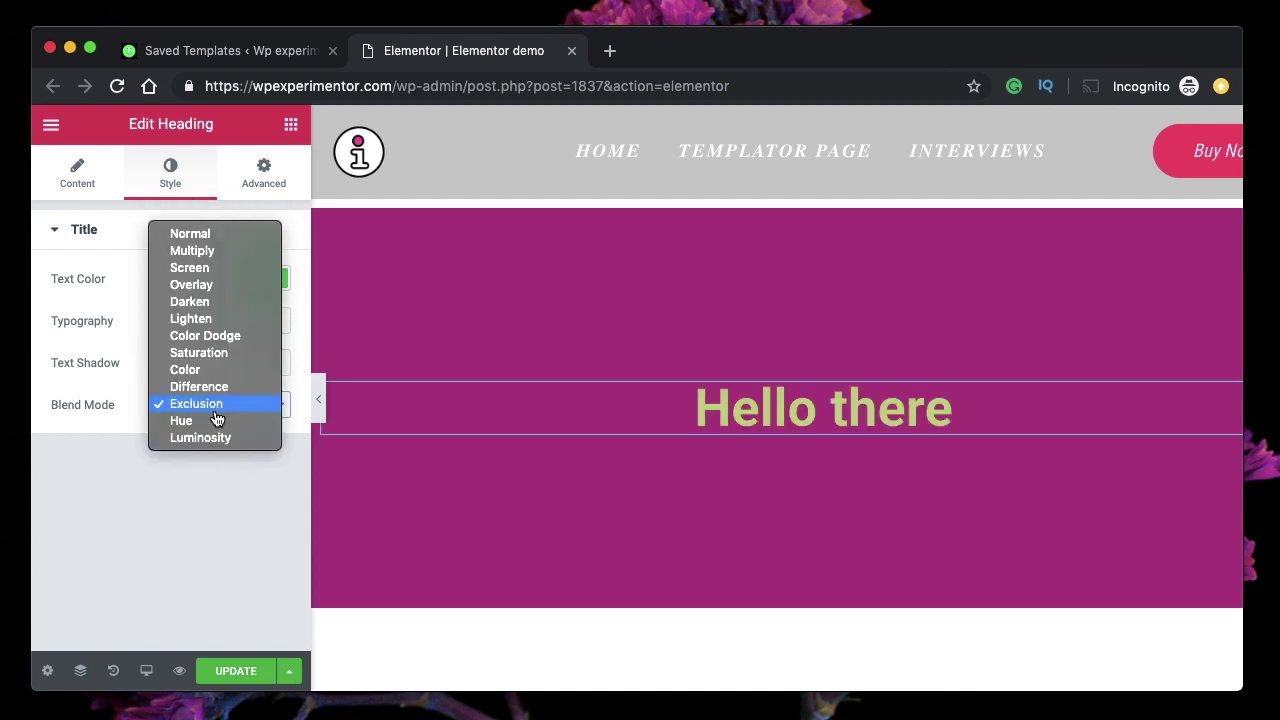
{"action": "left_click", "coordinate": [207, 372]}
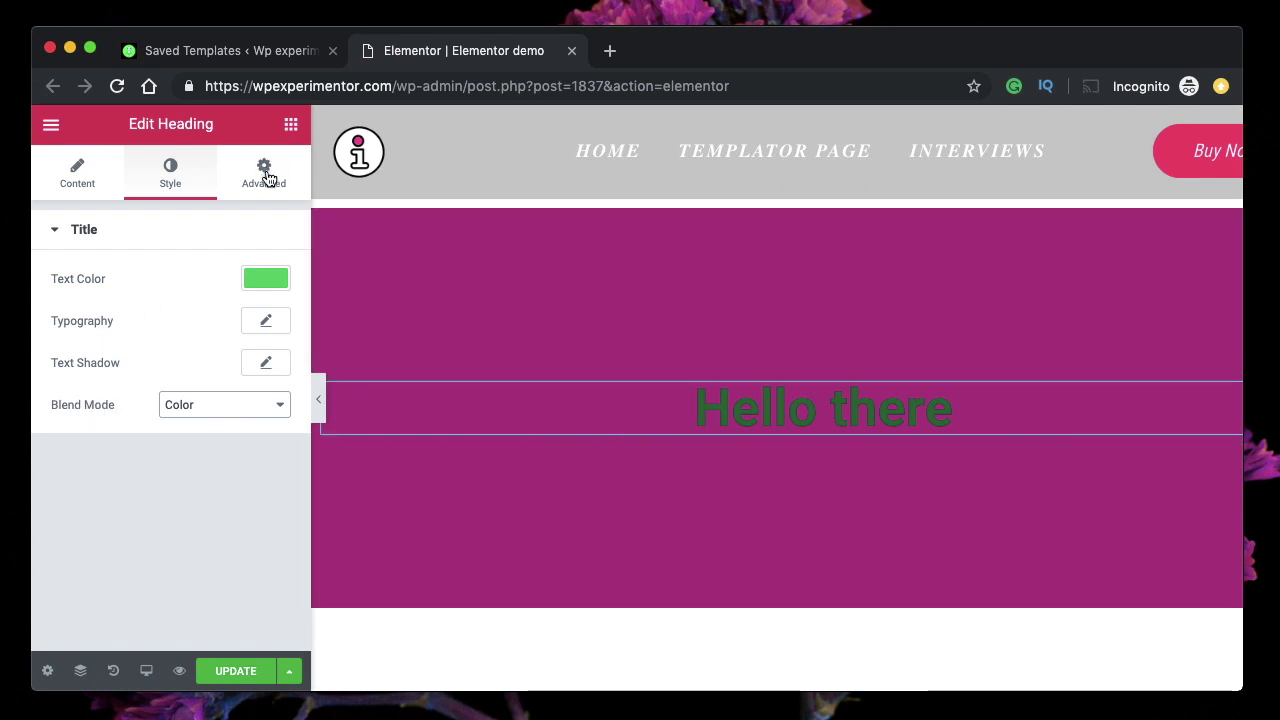
{"action": "left_click", "coordinate": [823, 197]}
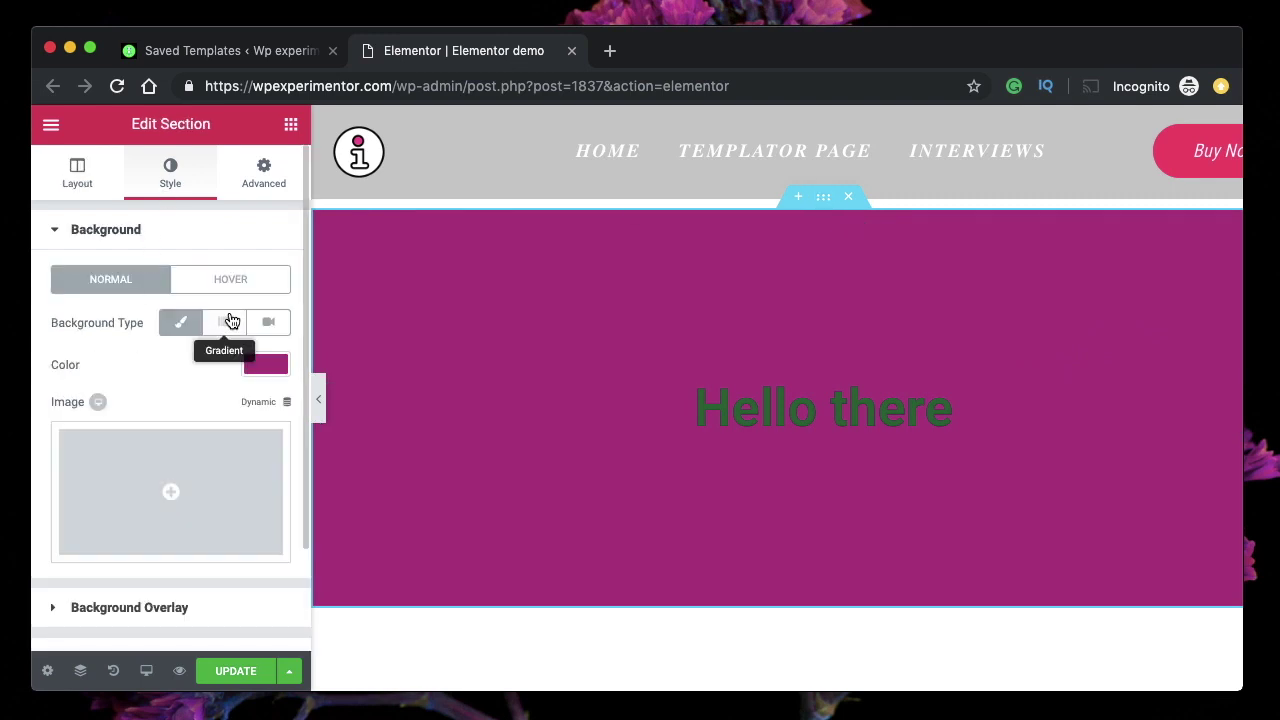
Make the section background a gradient and try Multiply, Screen, Overlay and Darken on the heading.
{"action": "left_click", "coordinate": [227, 321]}
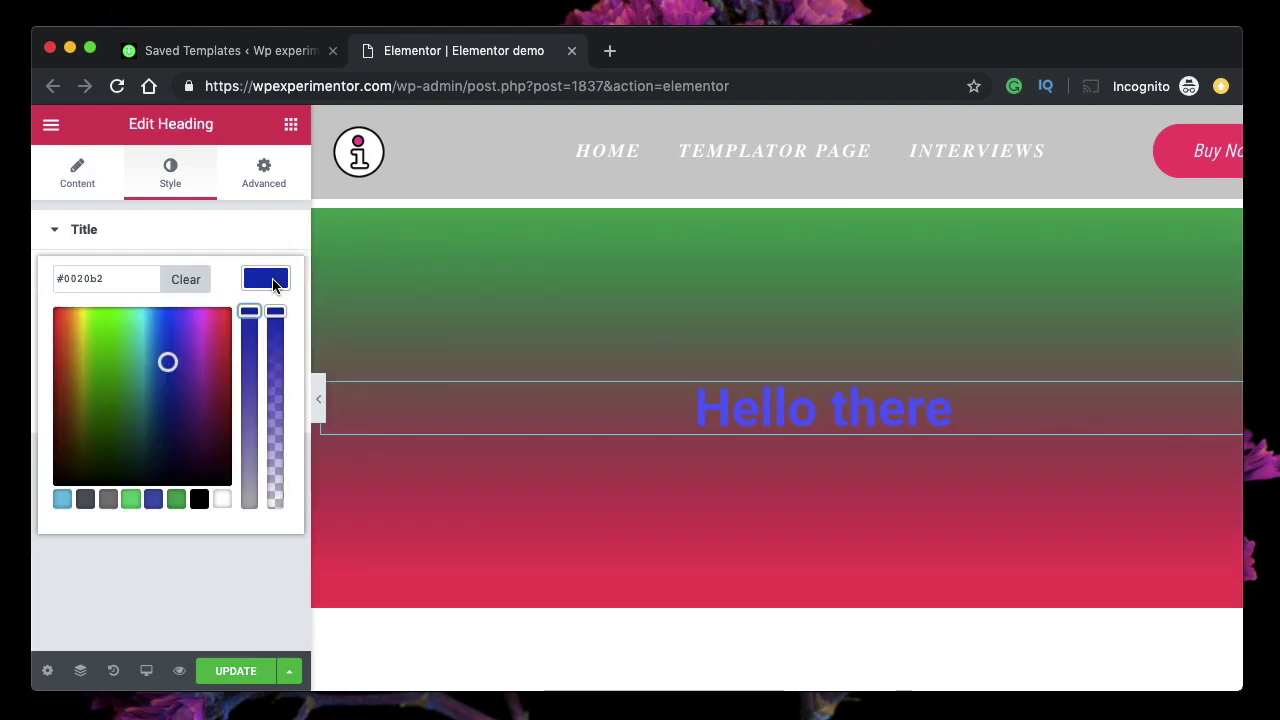
{"action": "left_click", "coordinate": [275, 280]}
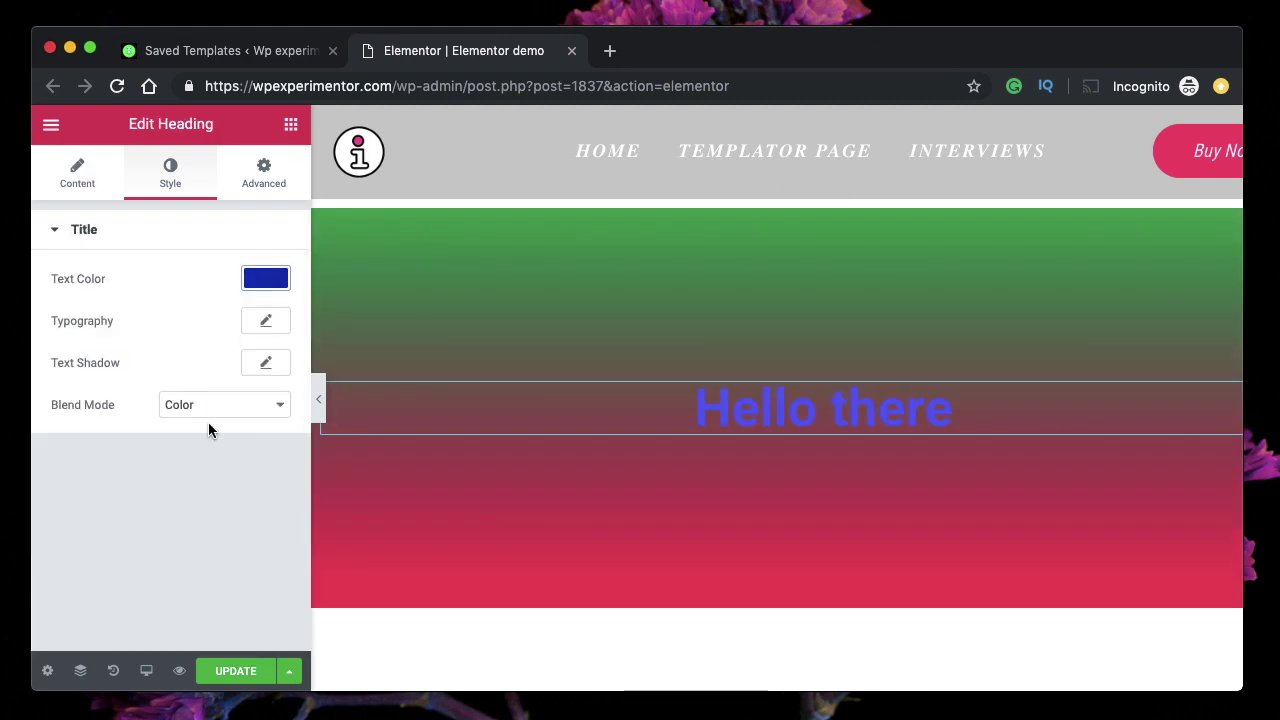
{"action": "left_click", "coordinate": [262, 406]}
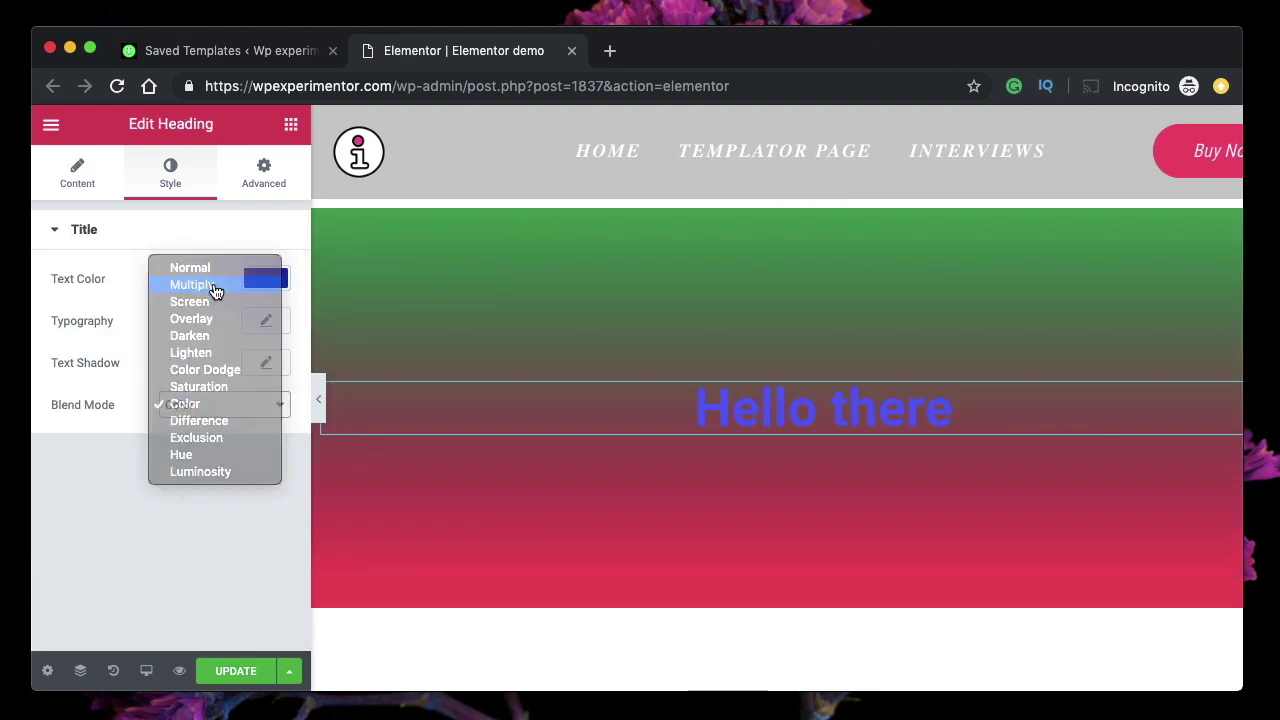
{"action": "left_click", "coordinate": [213, 289]}
{"action": "left_click", "coordinate": [226, 414]}
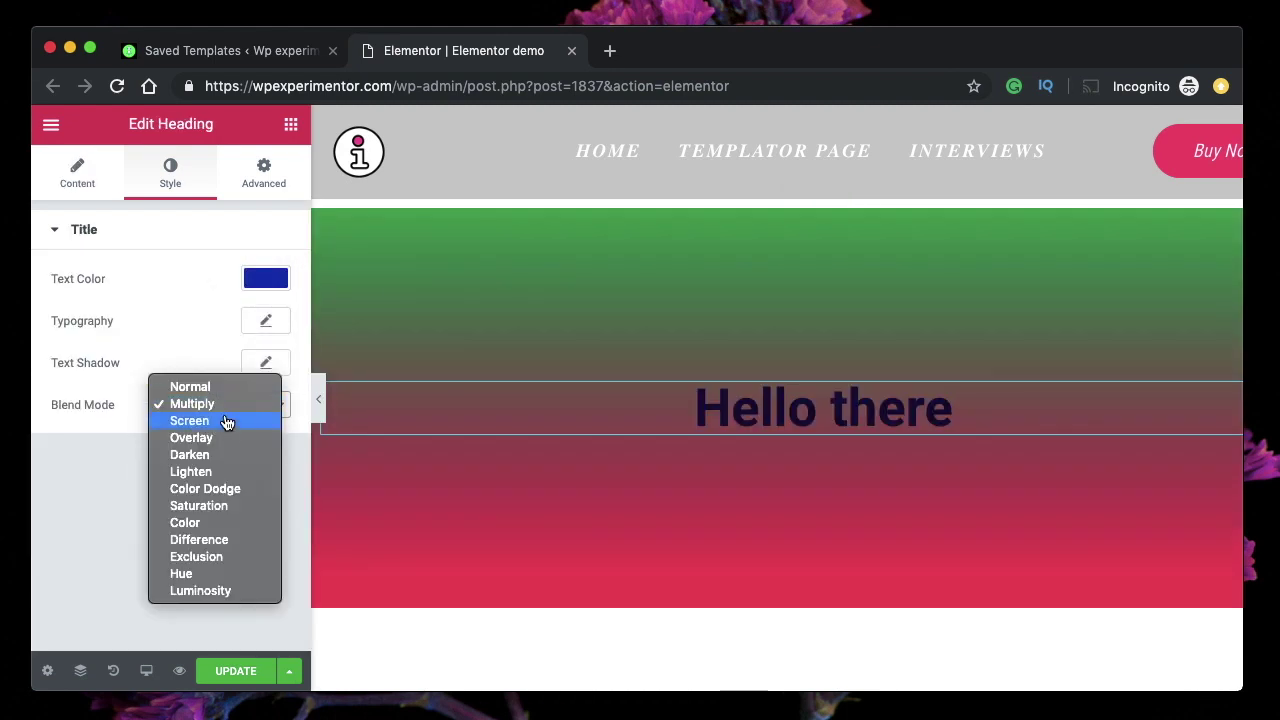
{"action": "left_click", "coordinate": [227, 421]}
{"action": "left_click", "coordinate": [254, 414]}
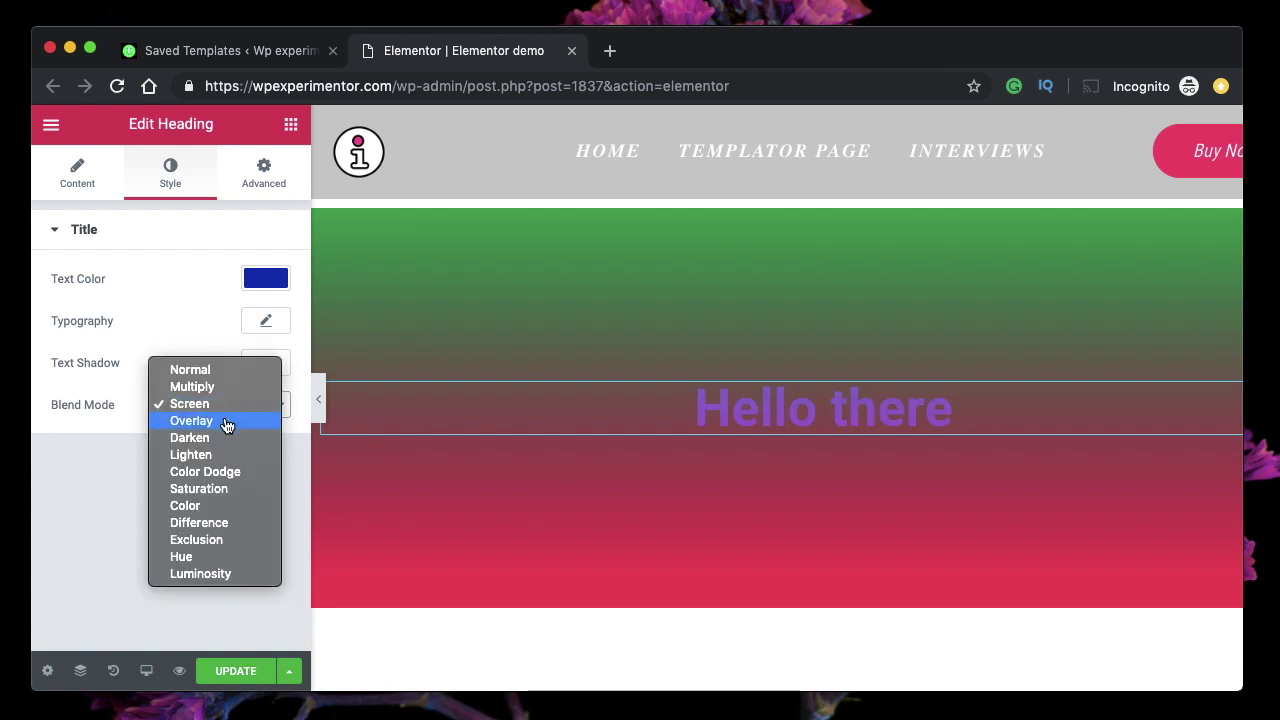
{"action": "left_click", "coordinate": [227, 421]}
{"action": "left_click", "coordinate": [260, 403]}
{"action": "left_click", "coordinate": [270, 404]}
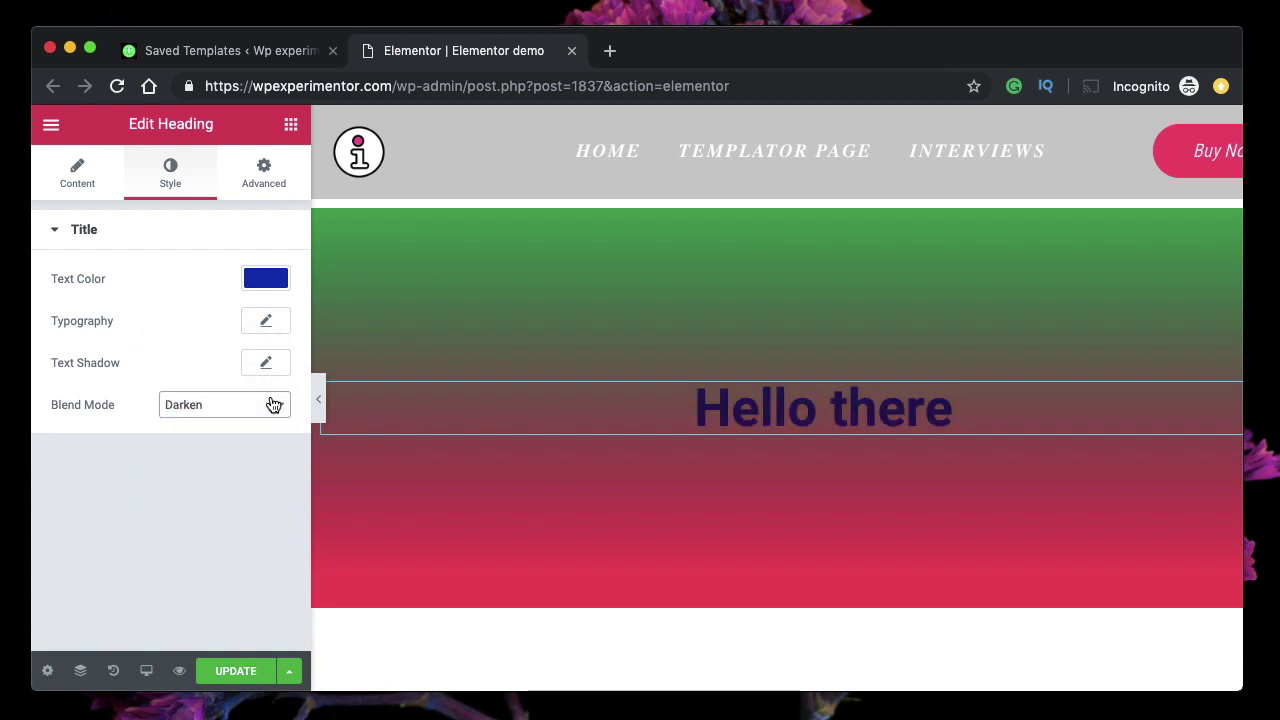
Cycle the heading through Color Dodge, Color and Exclusion blend modes, settling on Hue.
{"action": "left_click", "coordinate": [270, 404]}
{"action": "left_click", "coordinate": [240, 437]}
{"action": "left_click", "coordinate": [258, 406]}
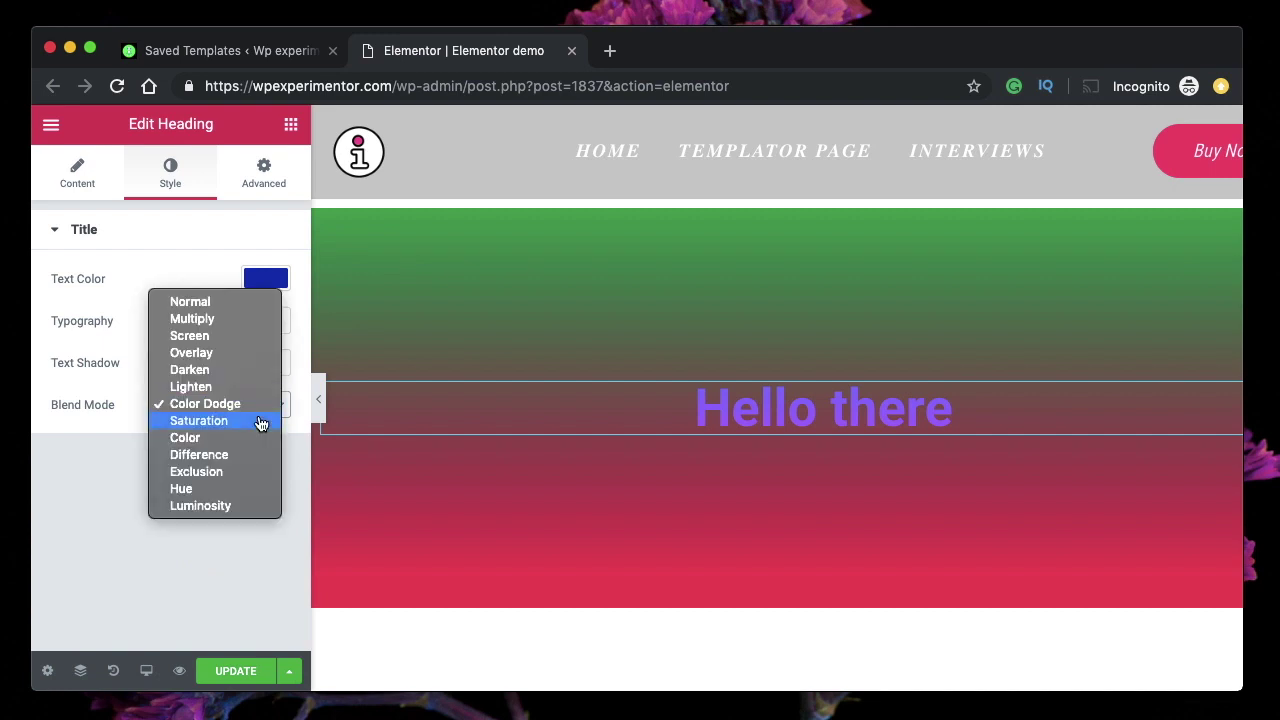
{"action": "left_click", "coordinate": [243, 438]}
{"action": "left_click", "coordinate": [260, 406]}
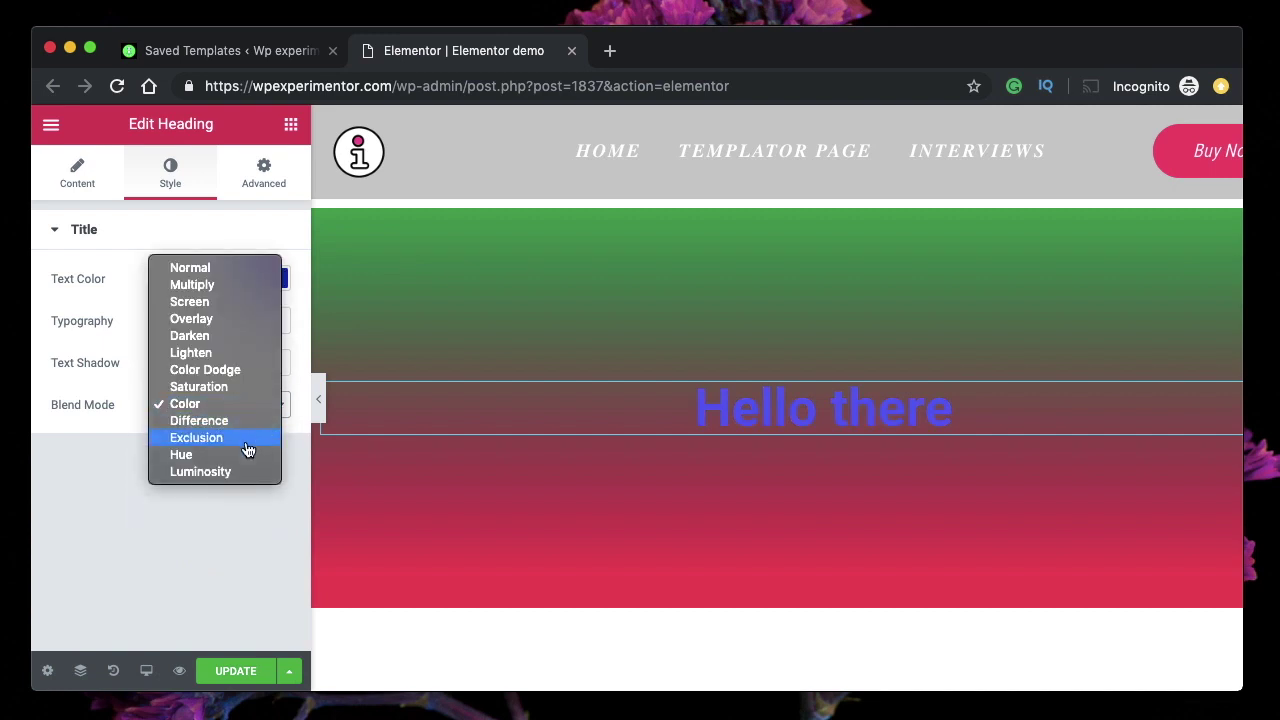
{"action": "left_click", "coordinate": [247, 440]}
{"action": "left_click", "coordinate": [258, 406]}
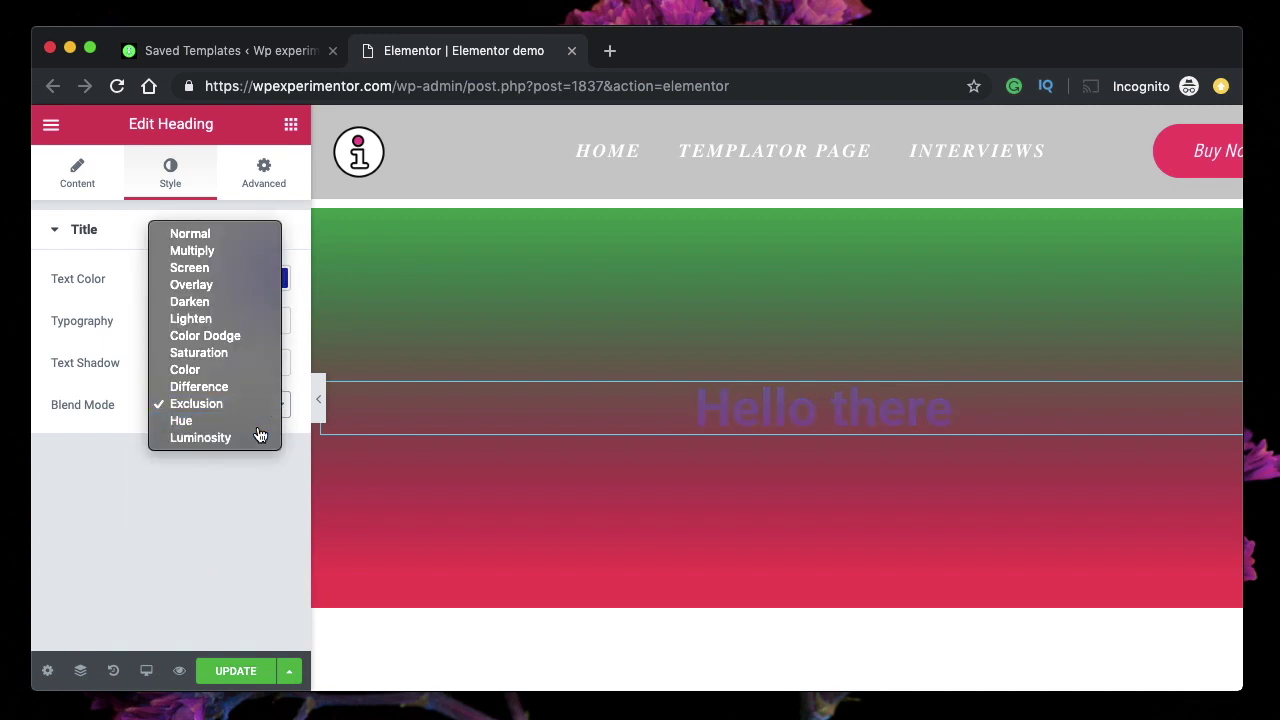
{"action": "left_click", "coordinate": [258, 428]}
{"action": "left_click", "coordinate": [274, 410]}
{"action": "left_click", "coordinate": [246, 430]}
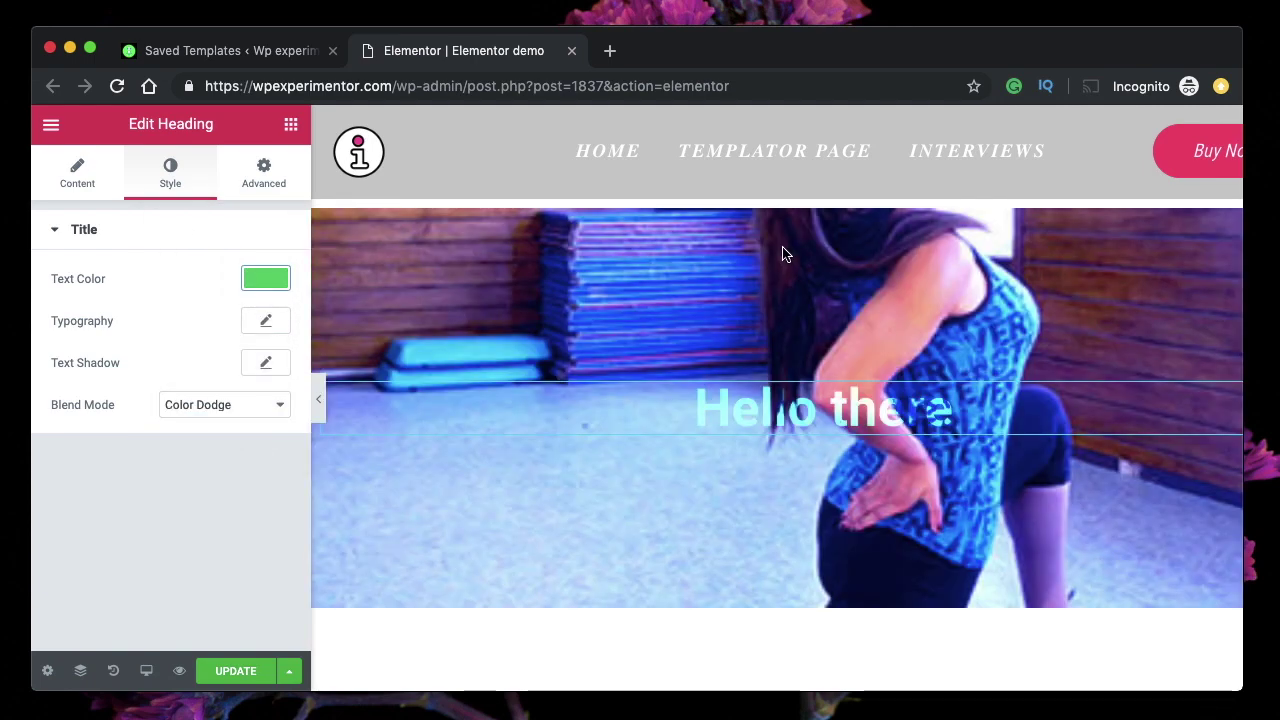
Select the section and scroll to its background image options showing the gym photo.
{"action": "mouse_move", "coordinate": [792, 256]}
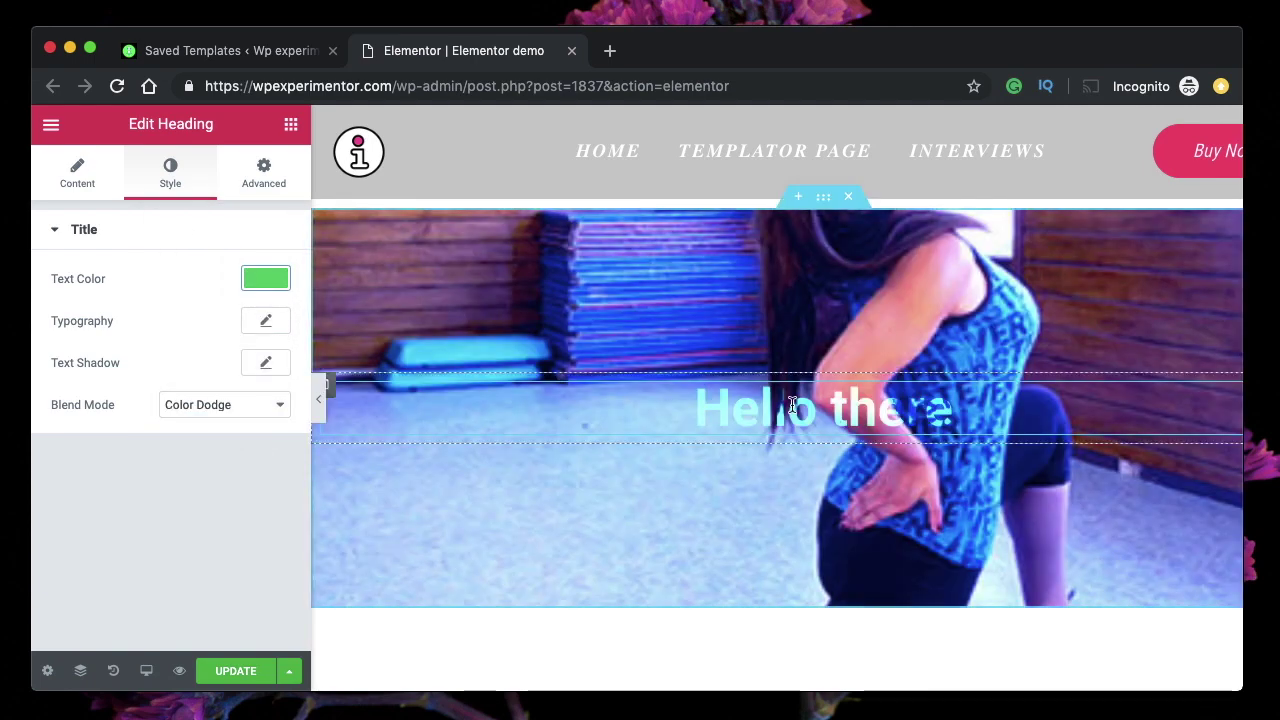
{"action": "left_click", "coordinate": [821, 210]}
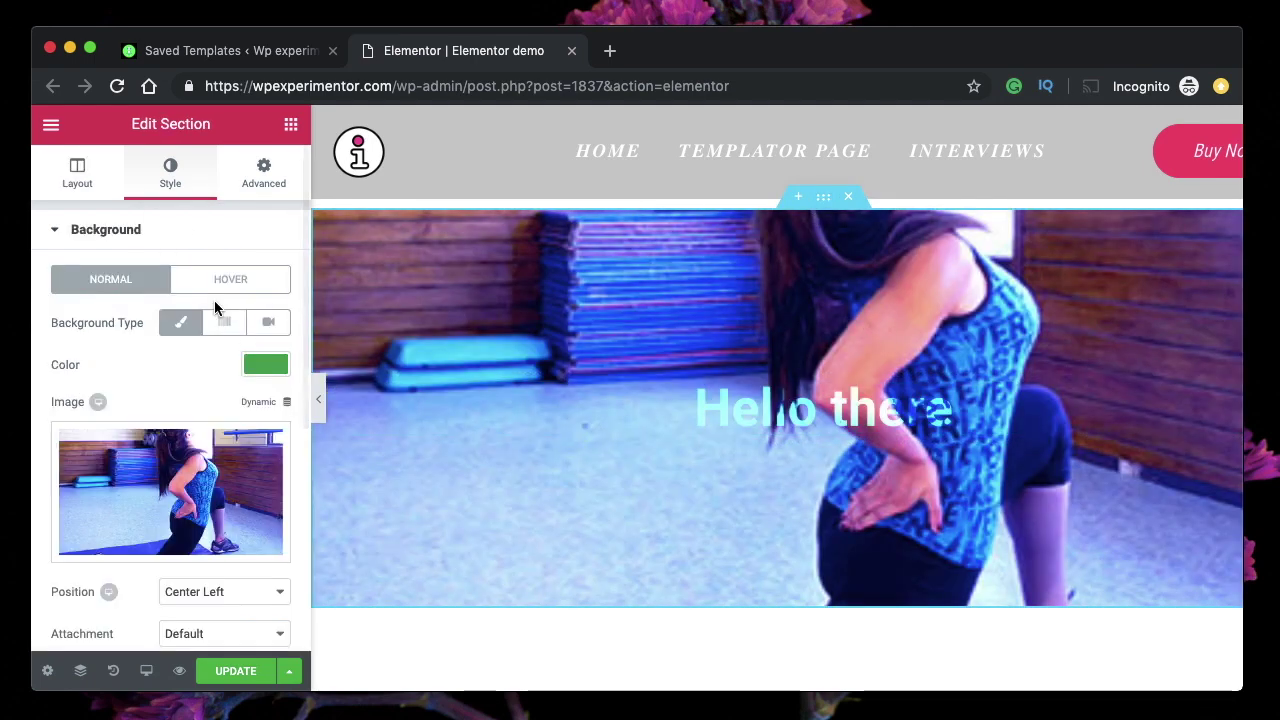
{"action": "scroll", "coordinate": [175, 420], "scroll_direction": "down", "scroll_amount": 2}
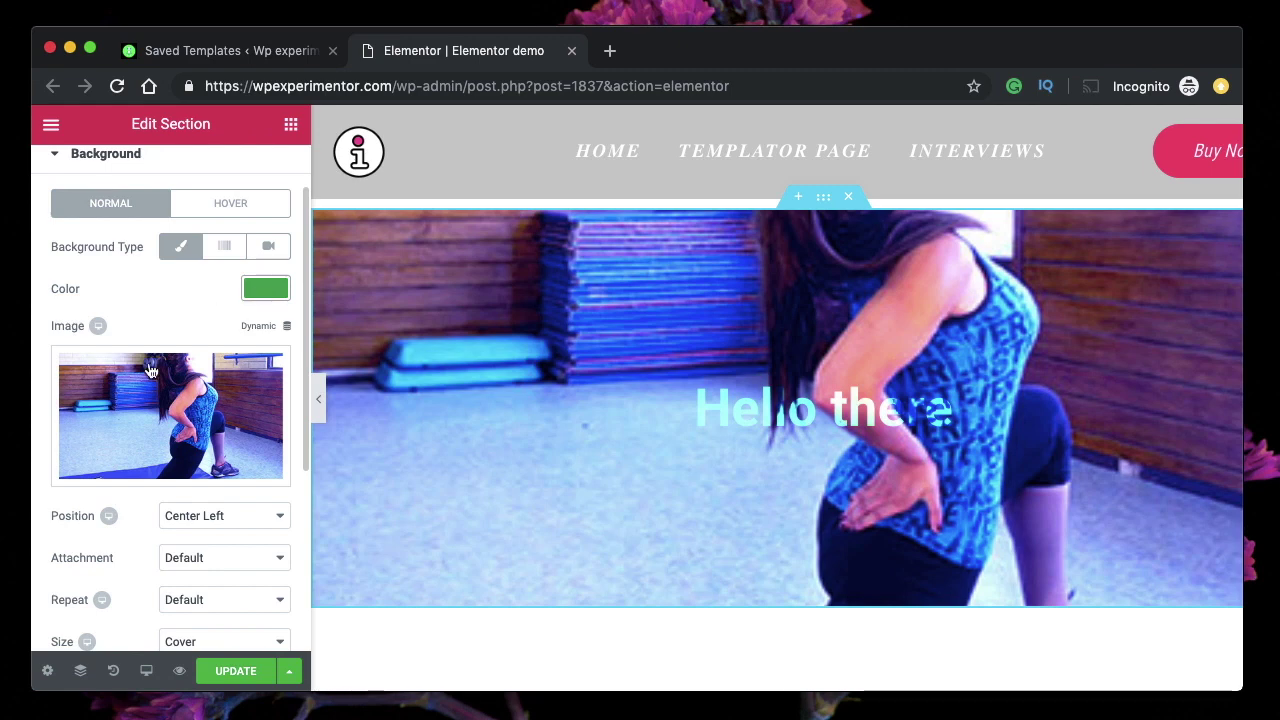
{"action": "mouse_move", "coordinate": [178, 417]}
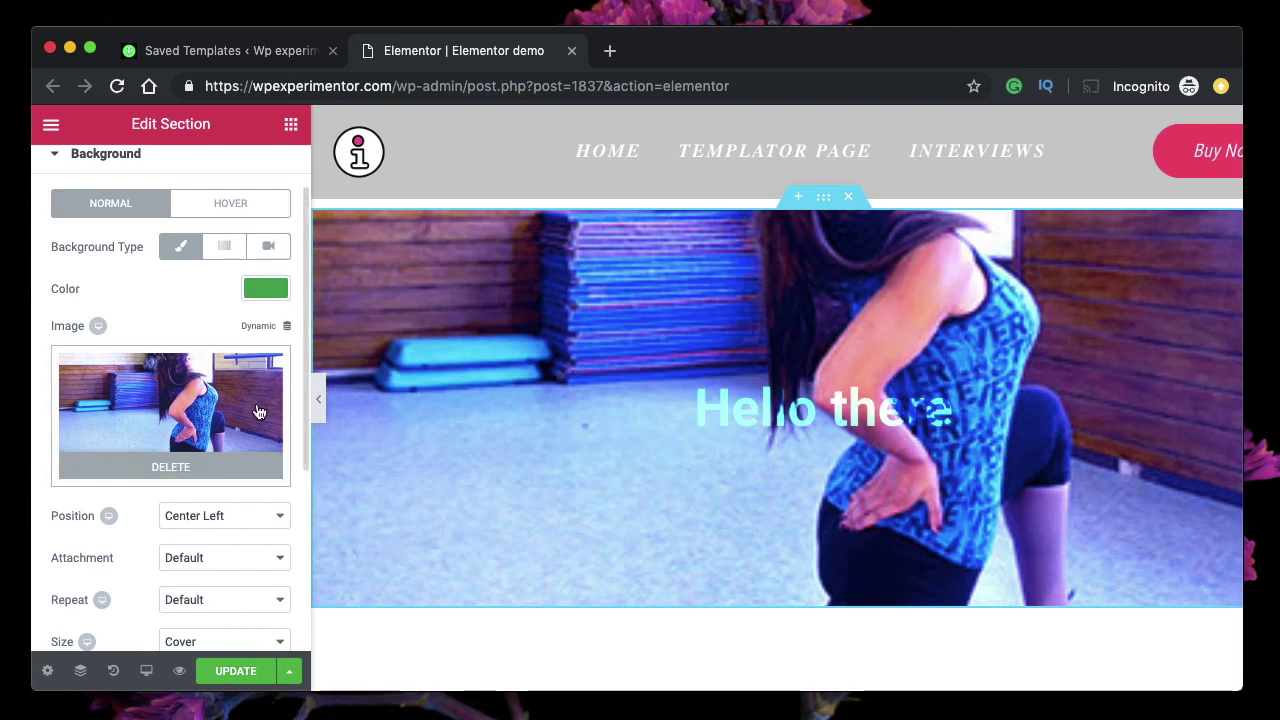
Select the heading and try Saturation, Difference and Exclusion blend modes over the photo.
{"action": "left_click", "coordinate": [751, 421]}
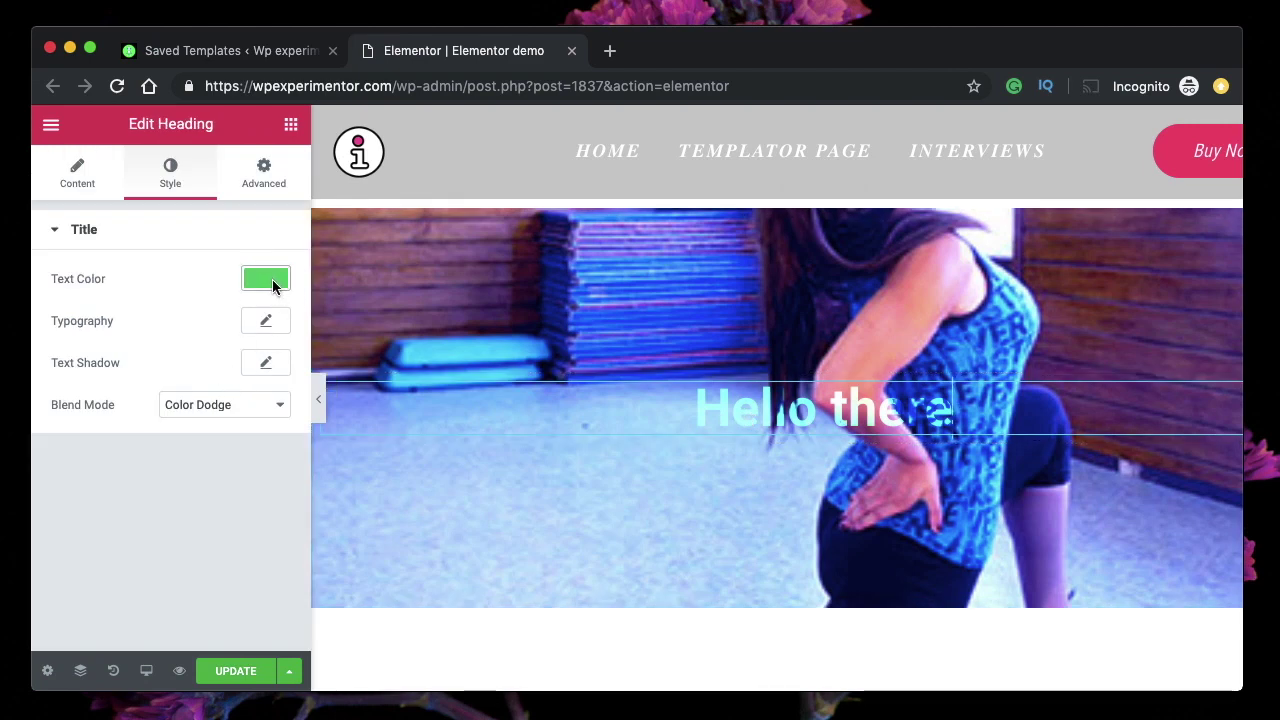
{"action": "left_click", "coordinate": [200, 413]}
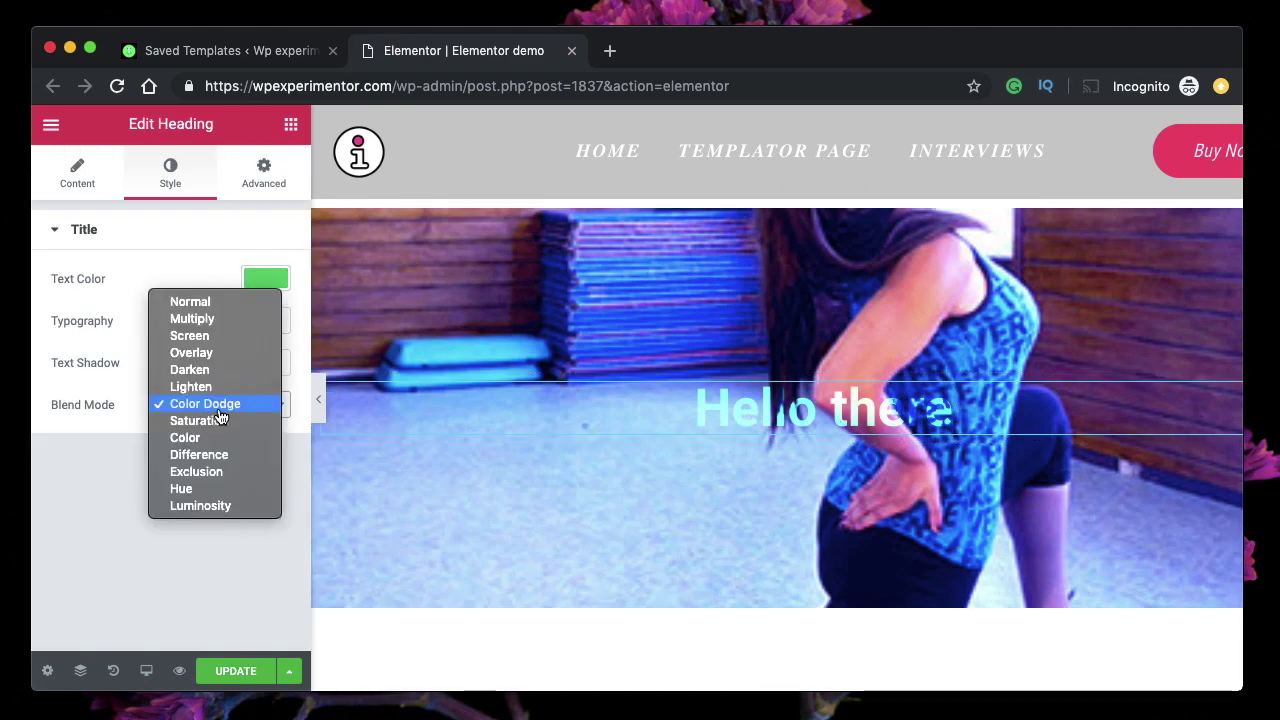
{"action": "left_click", "coordinate": [214, 420]}
{"action": "left_click", "coordinate": [239, 408]}
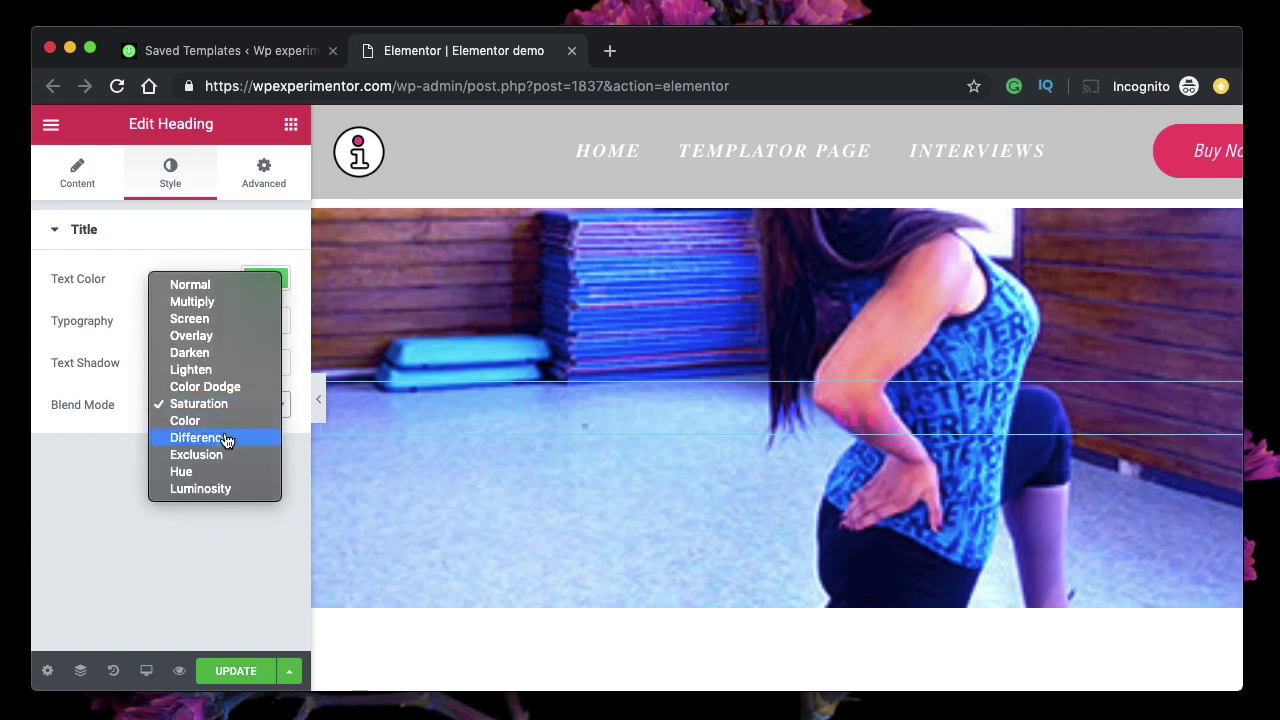
{"action": "left_click", "coordinate": [226, 439]}
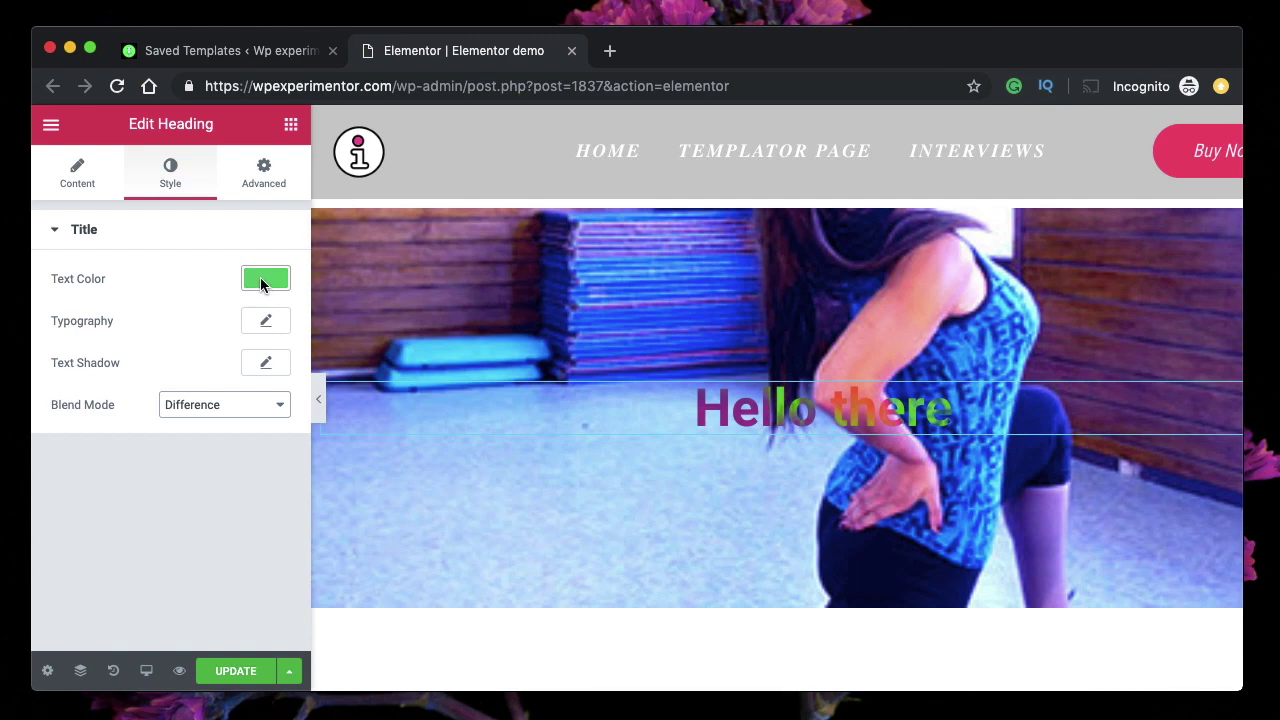
{"action": "left_click", "coordinate": [212, 402]}
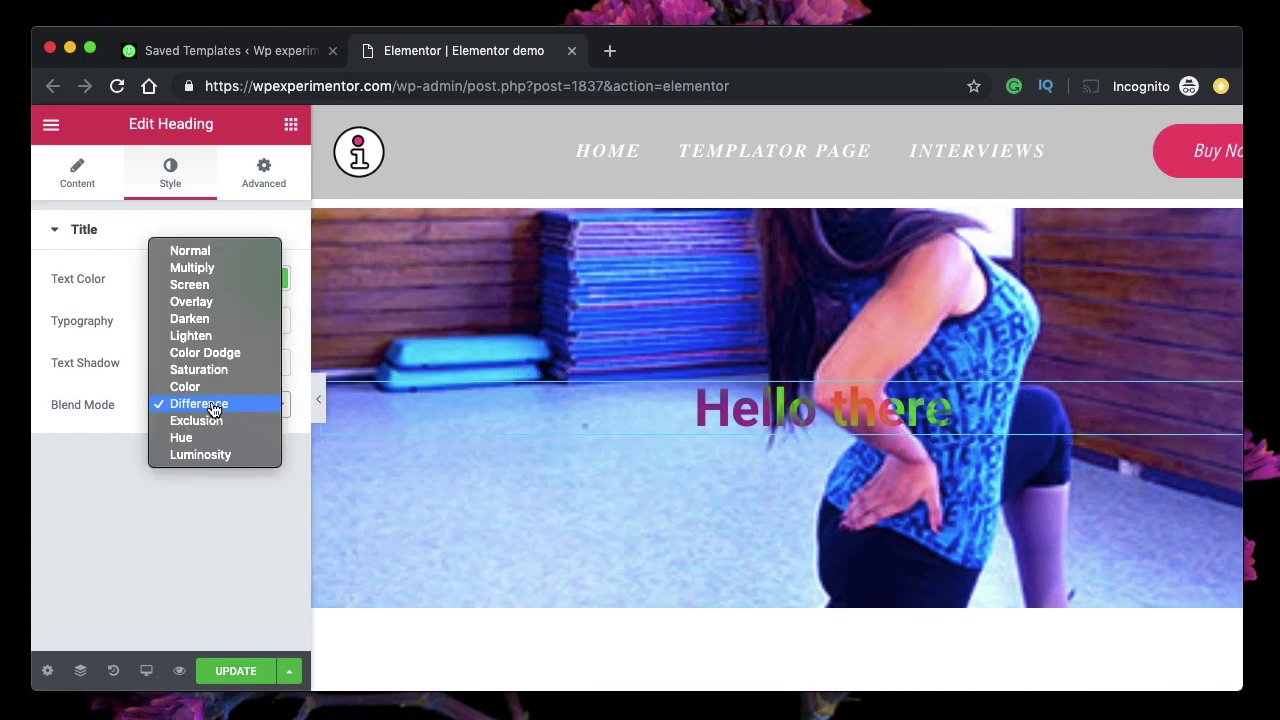
{"action": "left_click", "coordinate": [201, 423]}
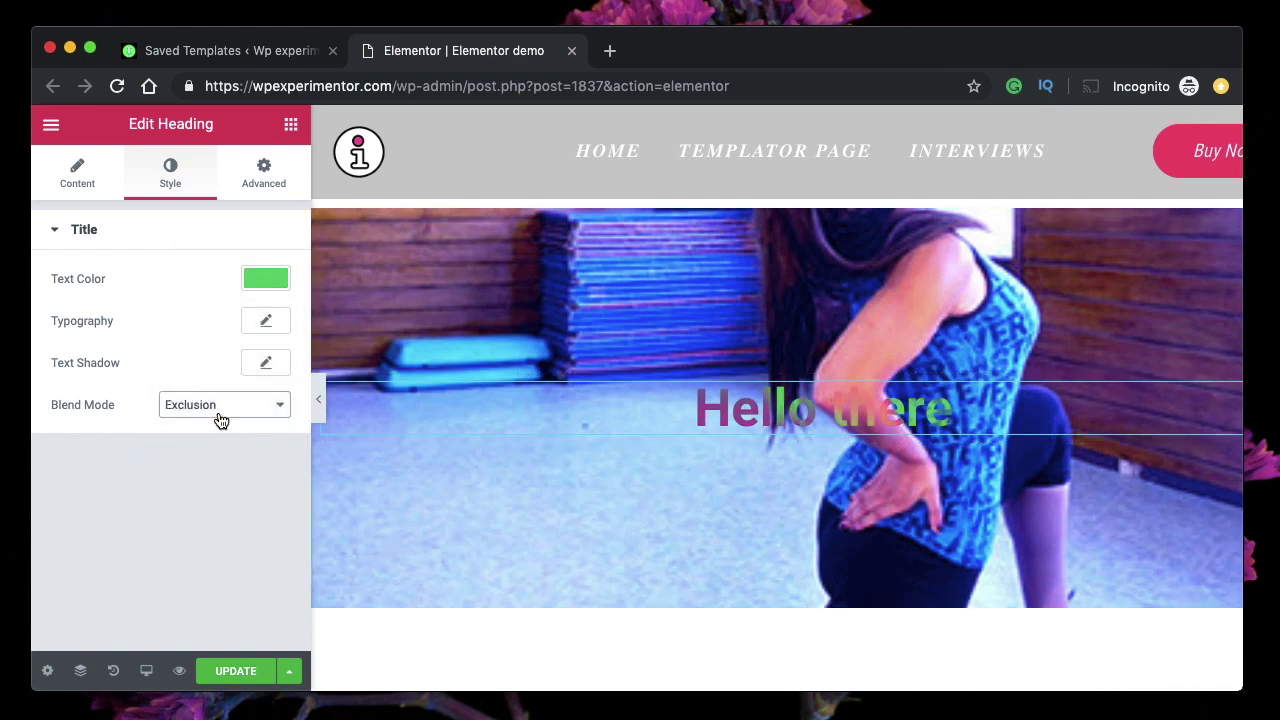
Switch the heading's blend mode through Hue, Luminosity, Darken and Screen.
{"action": "left_click", "coordinate": [224, 414]}
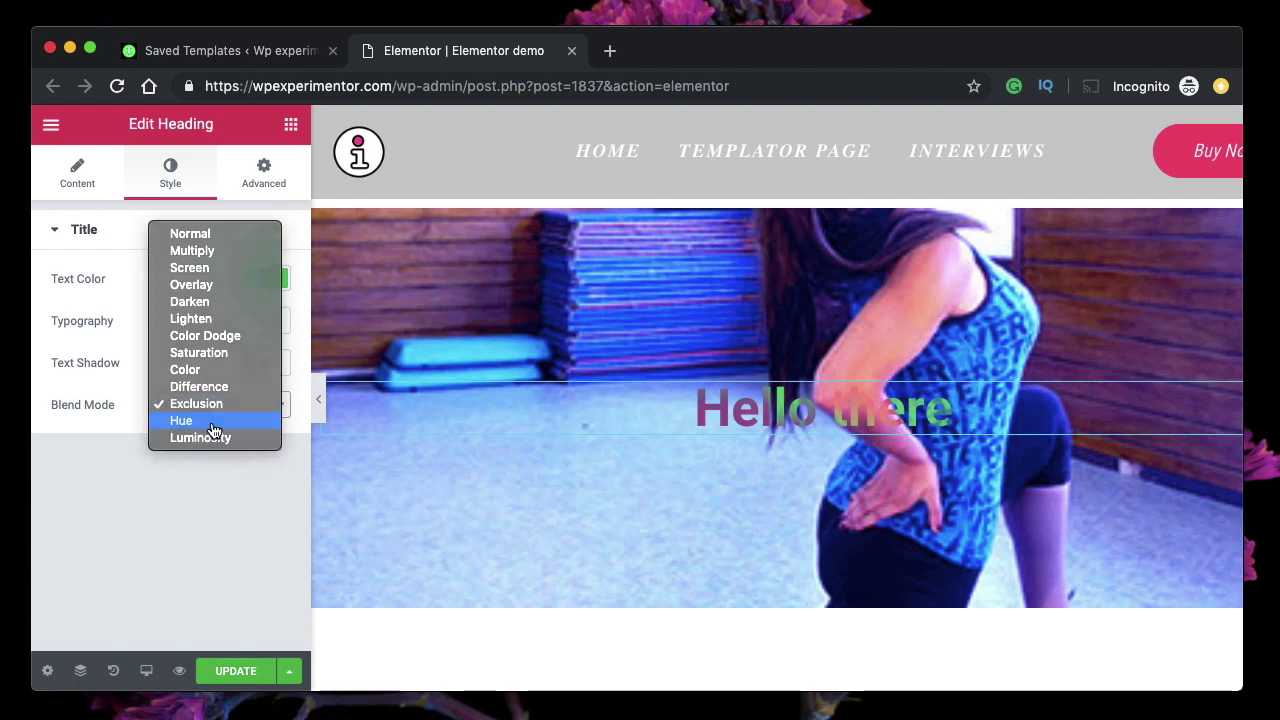
{"action": "left_click", "coordinate": [220, 423]}
{"action": "left_click", "coordinate": [222, 405]}
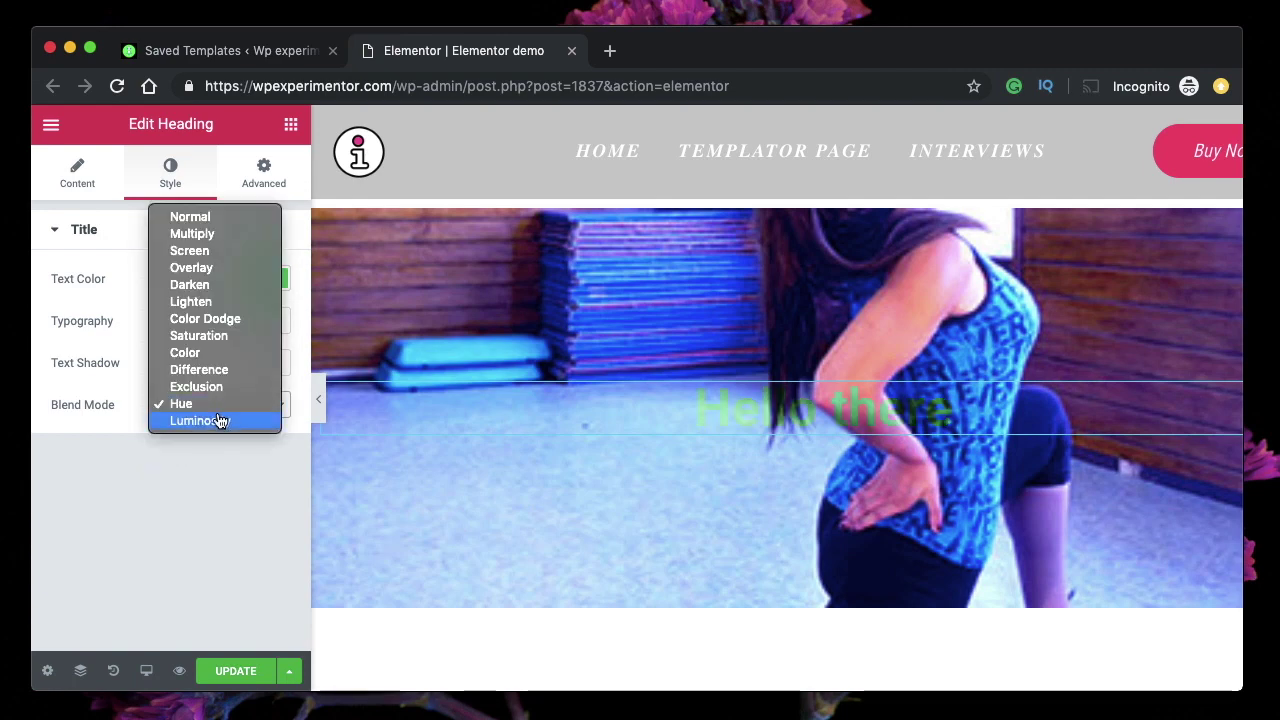
{"action": "left_click", "coordinate": [220, 423]}
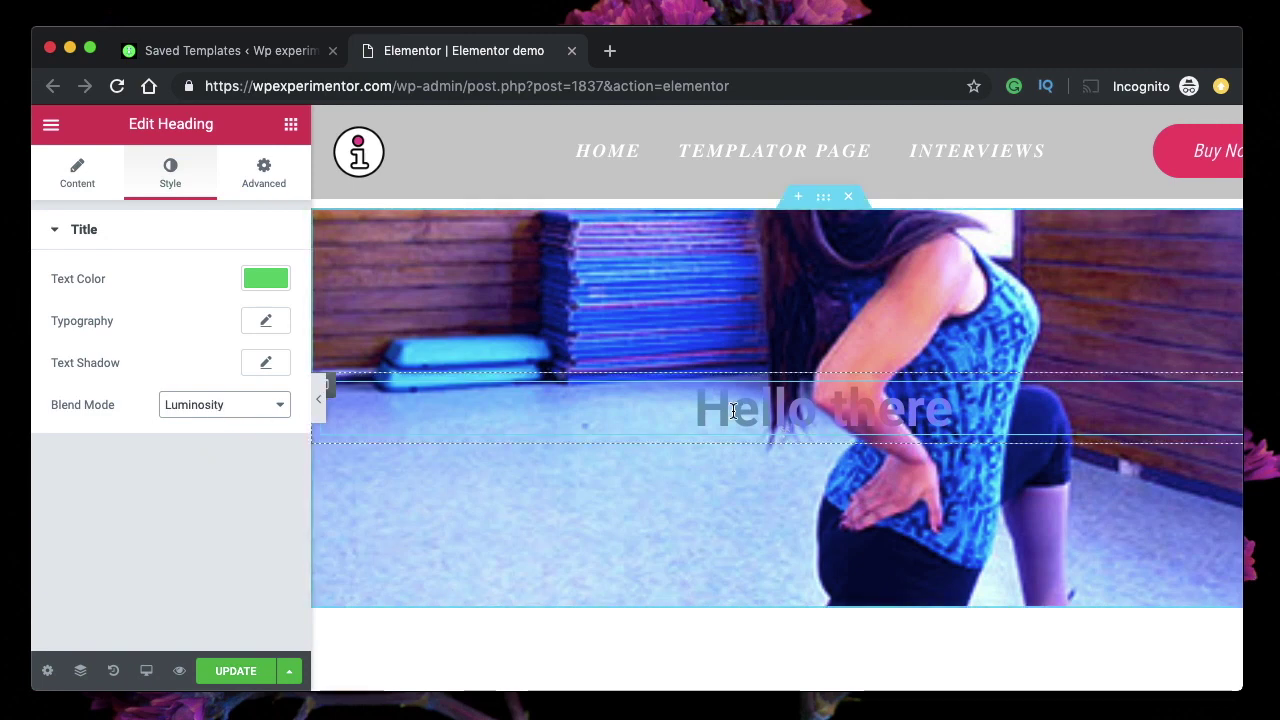
{"action": "left_click", "coordinate": [234, 406]}
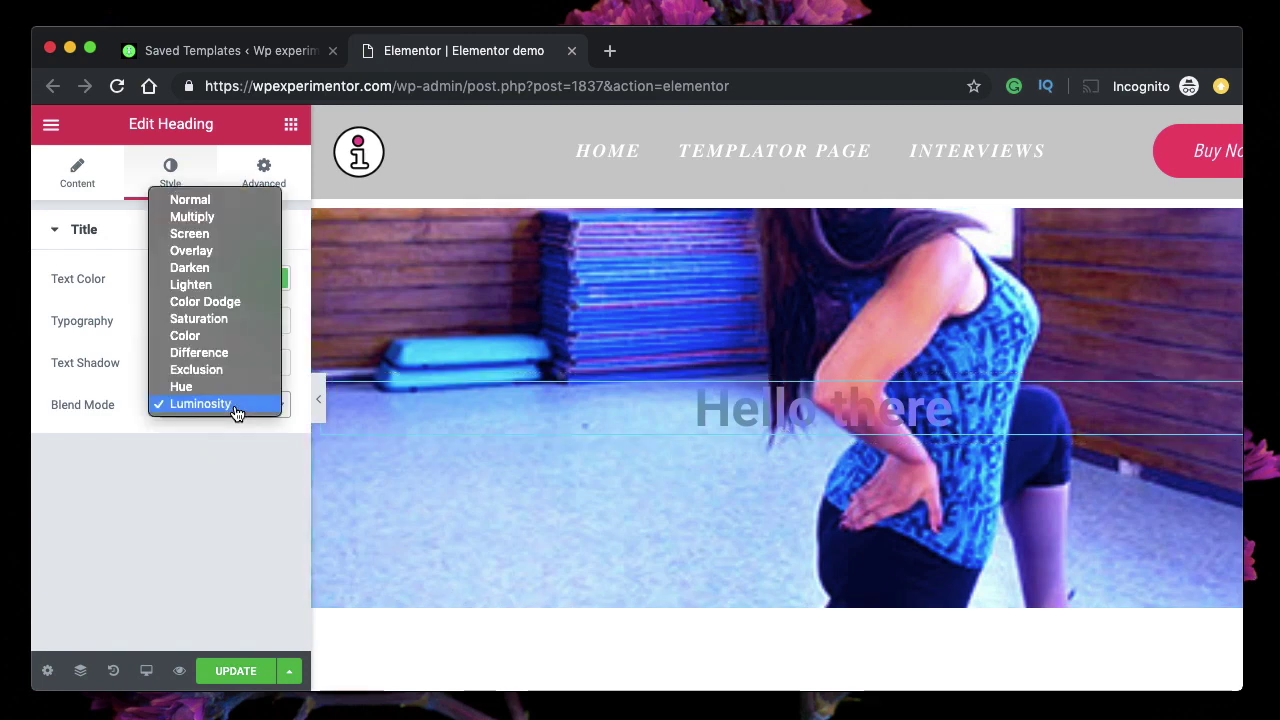
{"action": "left_click", "coordinate": [202, 267]}
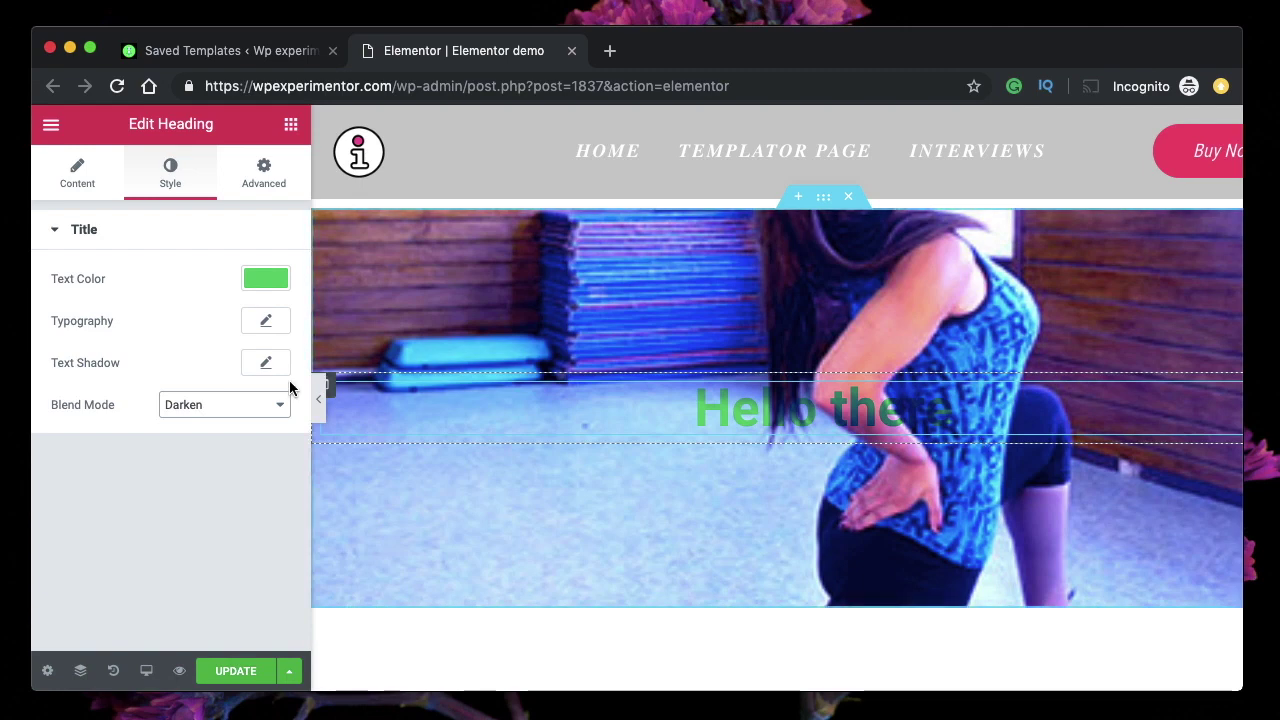
{"action": "left_click", "coordinate": [240, 407]}
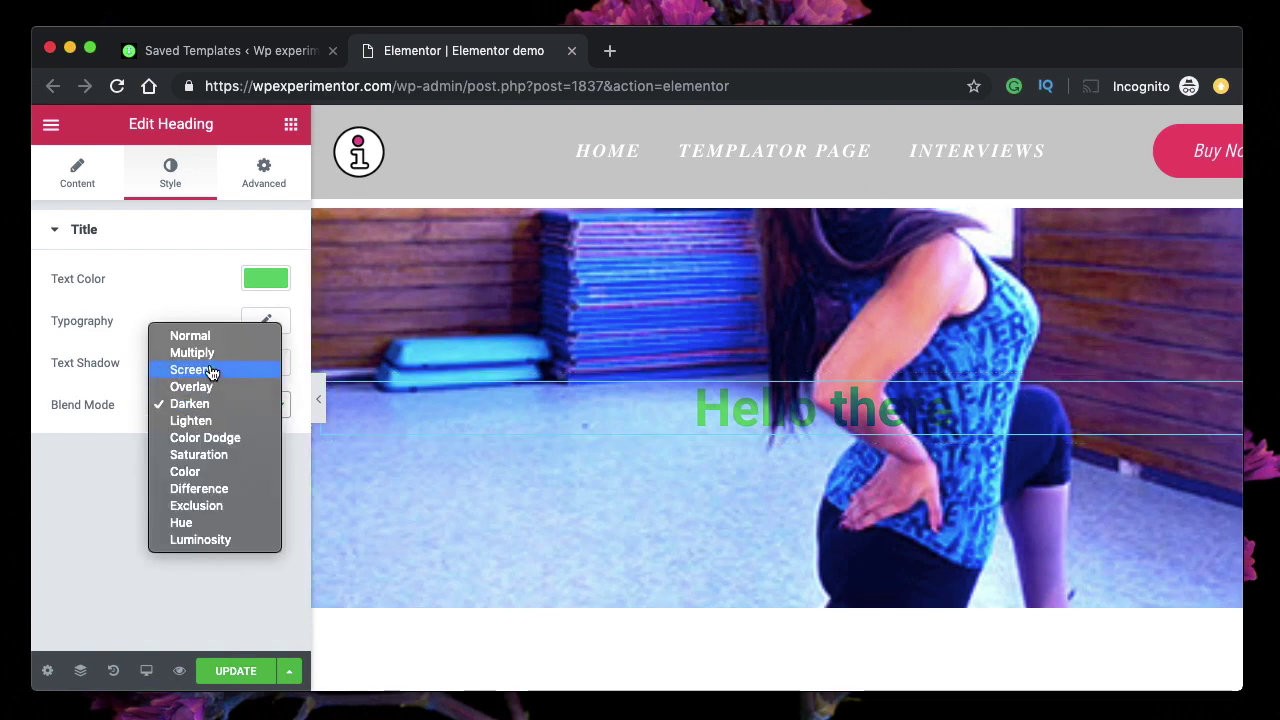
{"action": "left_click", "coordinate": [211, 370]}
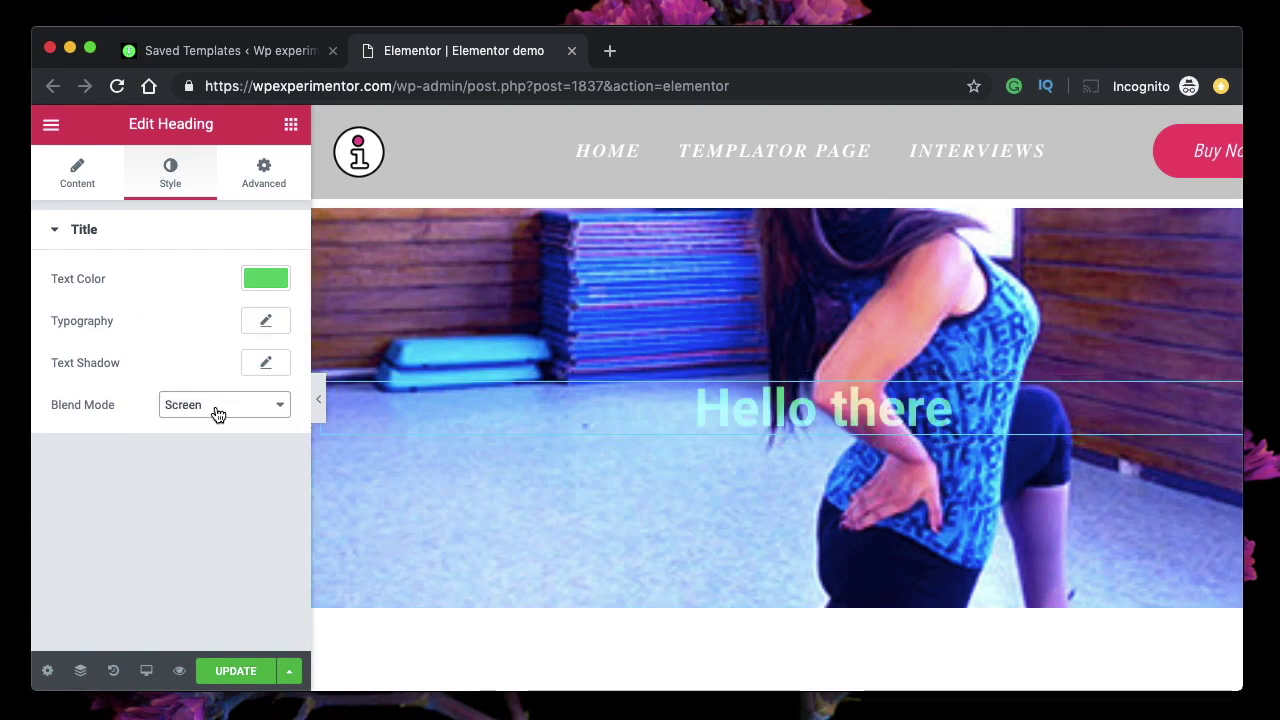
Try Lighten and Saturation on the heading, finishing on the Difference blend mode.
{"action": "left_click", "coordinate": [216, 414]}
{"action": "left_click", "coordinate": [209, 457]}
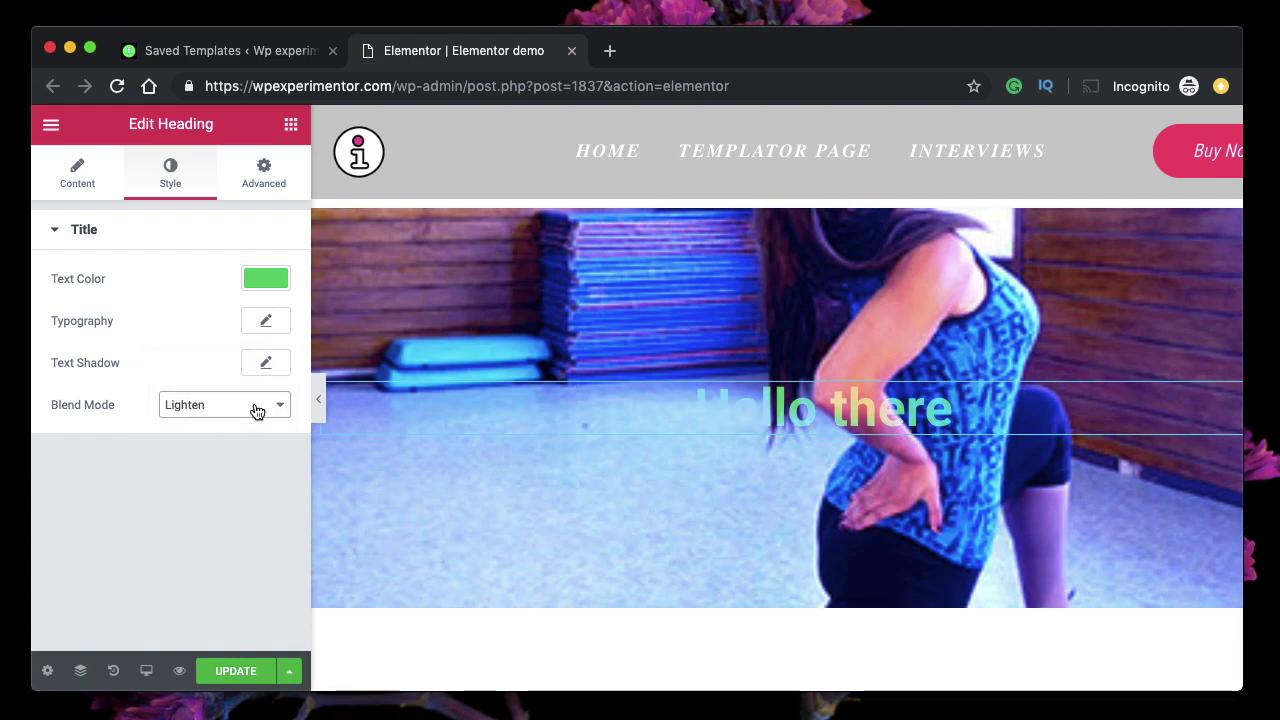
{"action": "left_click", "coordinate": [249, 405]}
{"action": "left_click", "coordinate": [227, 437]}
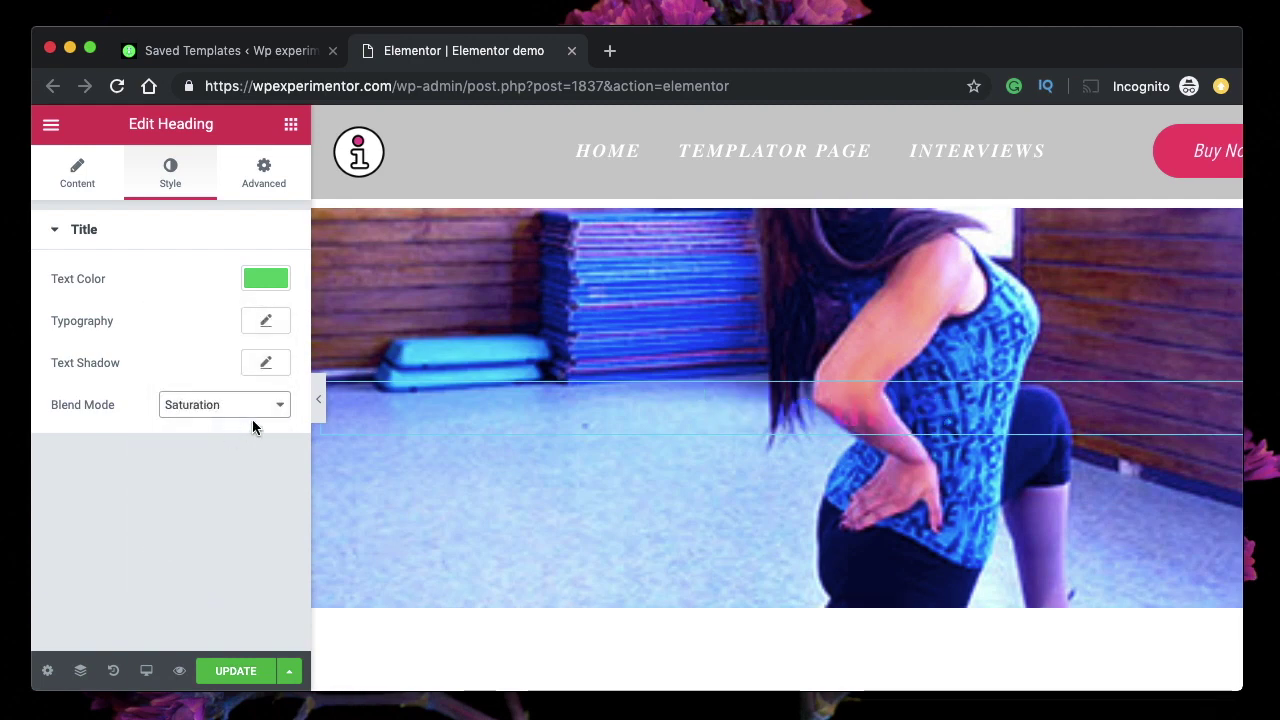
{"action": "left_click", "coordinate": [240, 414]}
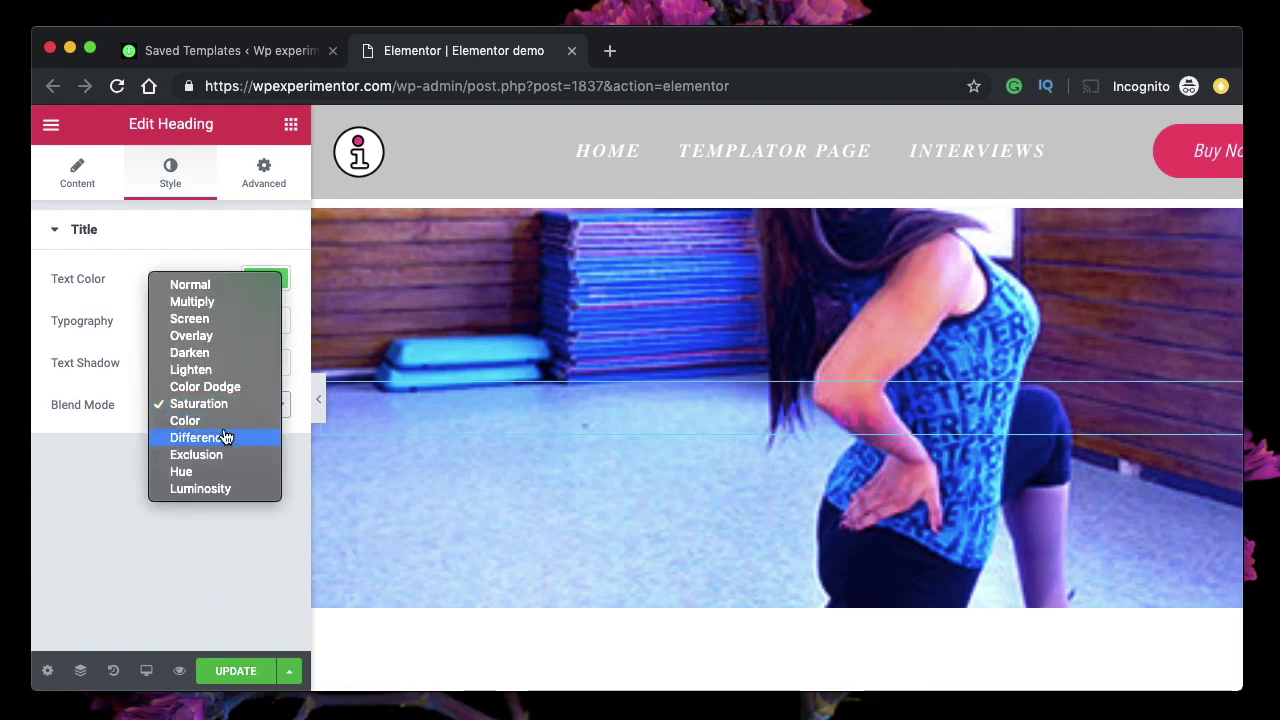
{"action": "left_click", "coordinate": [226, 437]}
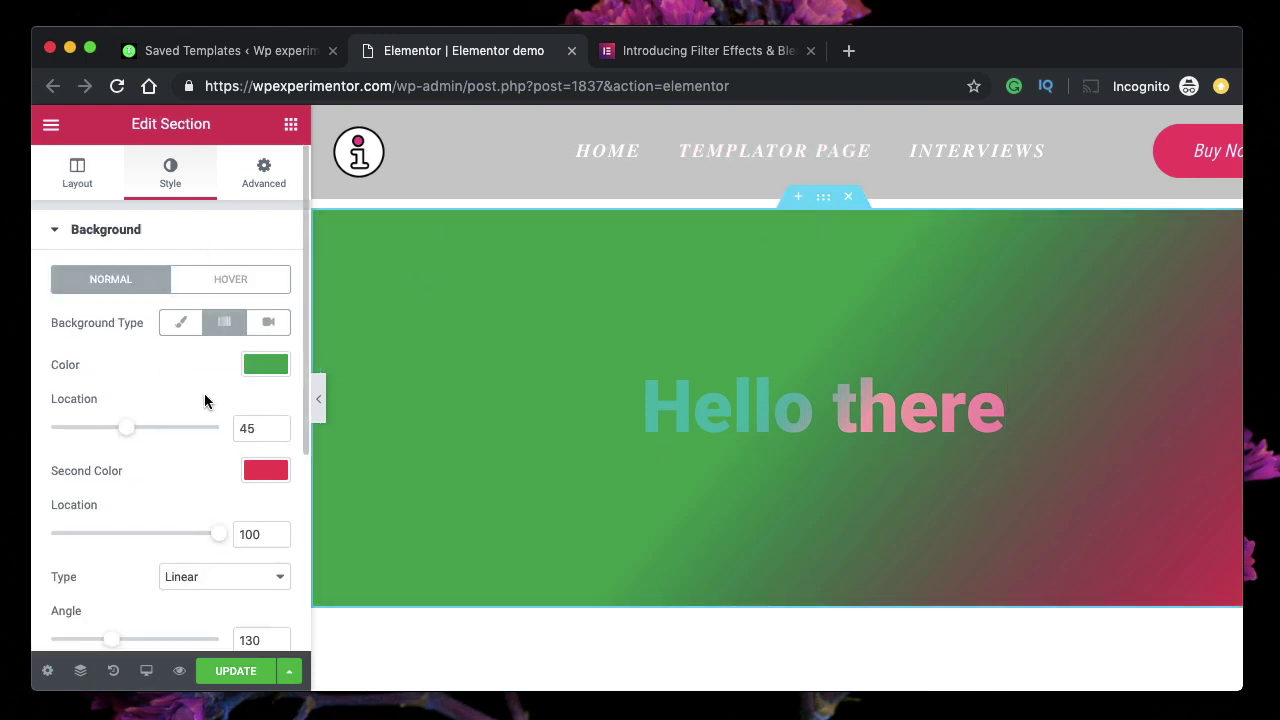
Review the section's green-to-red linear gradient background settings angled at 130°.
{"action": "scroll", "coordinate": [120, 370], "scroll_direction": "down", "scroll_amount": 2}
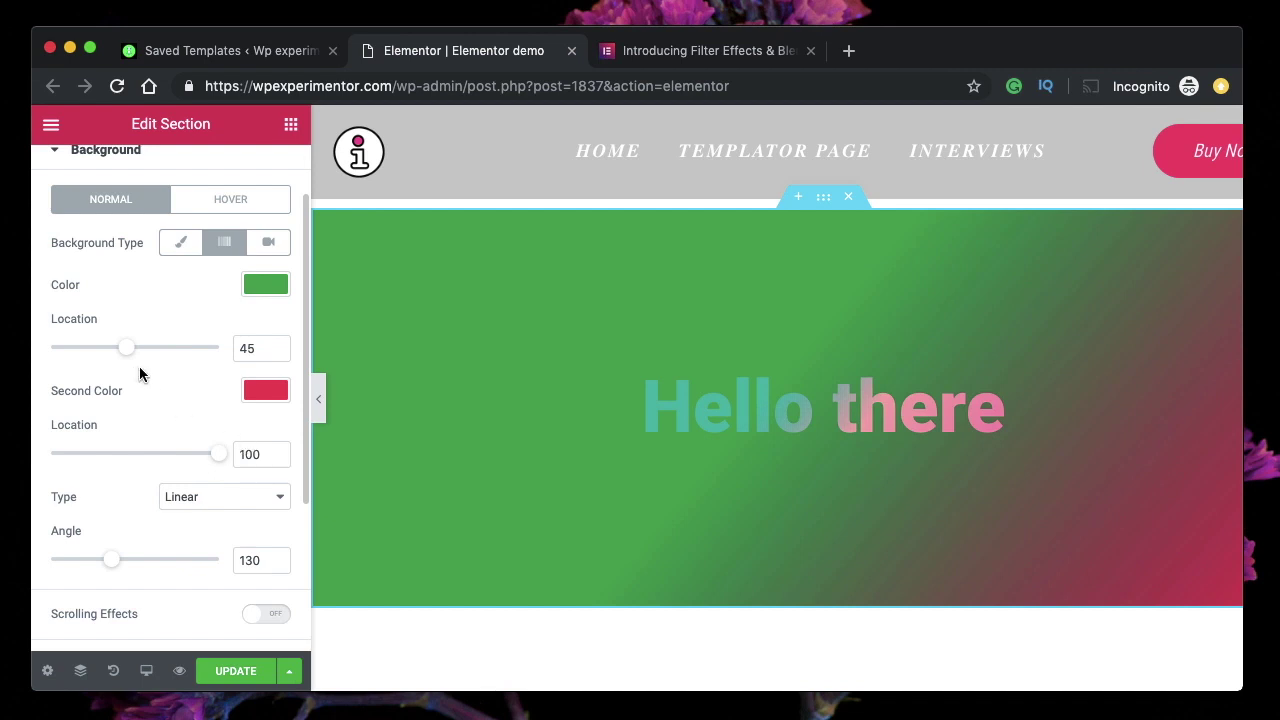
{"action": "scroll", "coordinate": [199, 447], "scroll_direction": "down", "scroll_amount": 2}
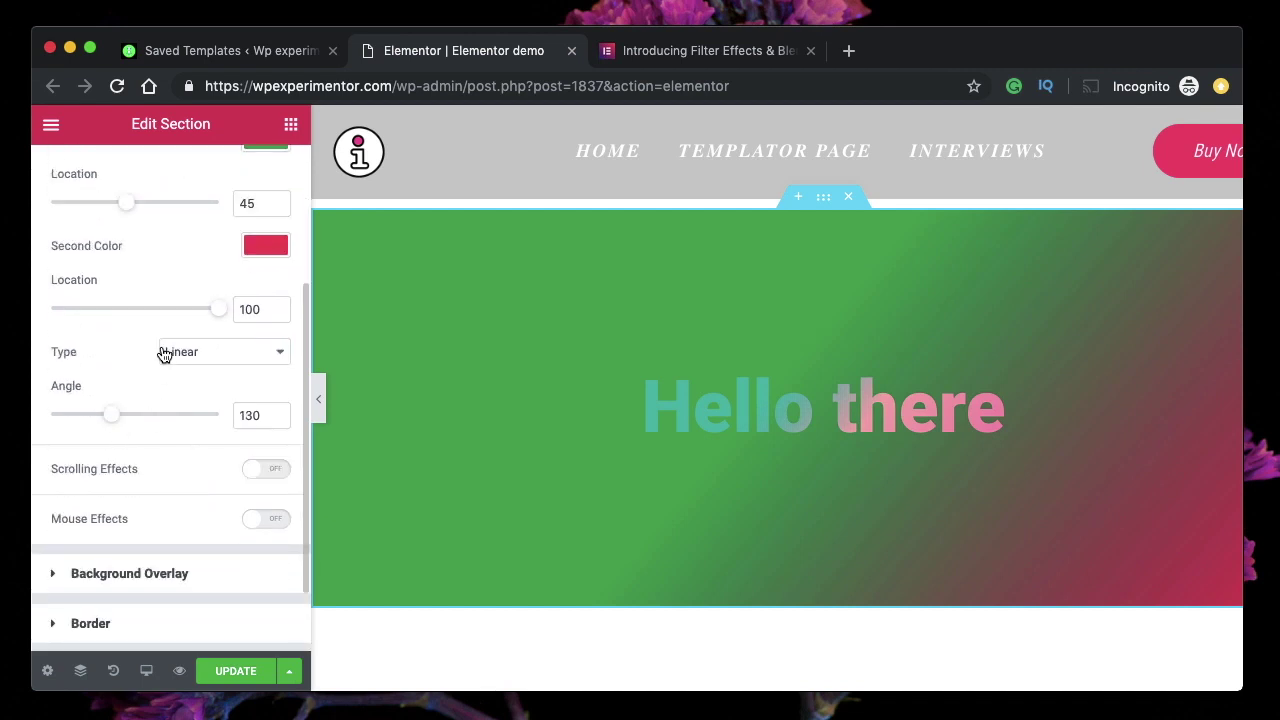
{"action": "scroll", "coordinate": [163, 356], "scroll_direction": "up", "scroll_amount": 2}
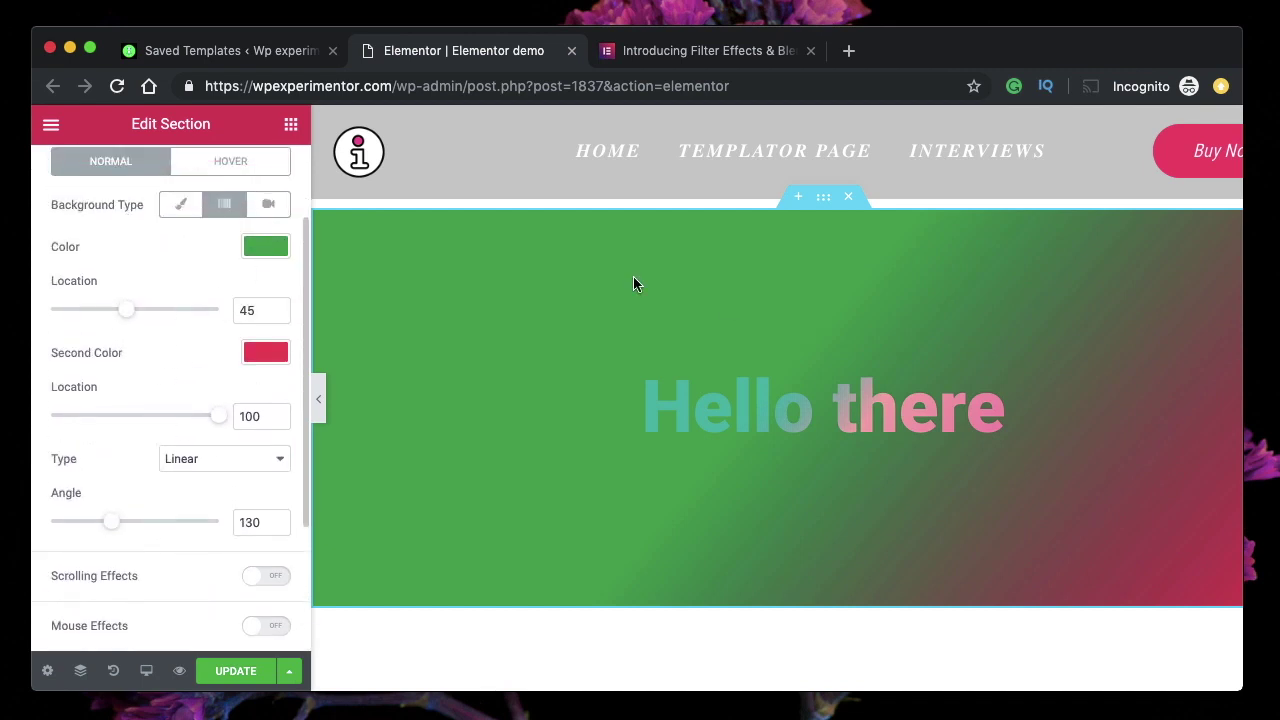
Set the heading's text colour to magenta #ce4ab8, after trying gold, red #d14b4b and purple #65328c.
{"action": "left_click", "coordinate": [792, 434]}
{"action": "left_click", "coordinate": [265, 279]}
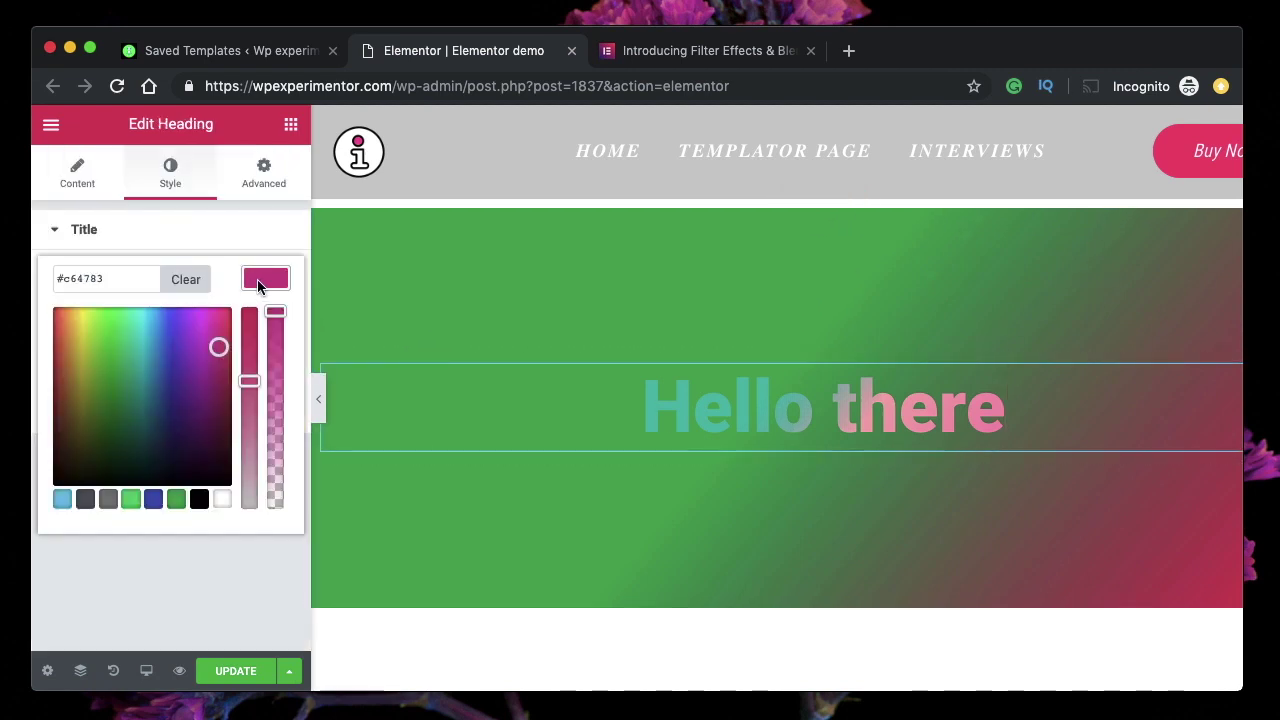
{"action": "left_click", "coordinate": [72, 349]}
{"action": "left_click", "coordinate": [53, 341]}
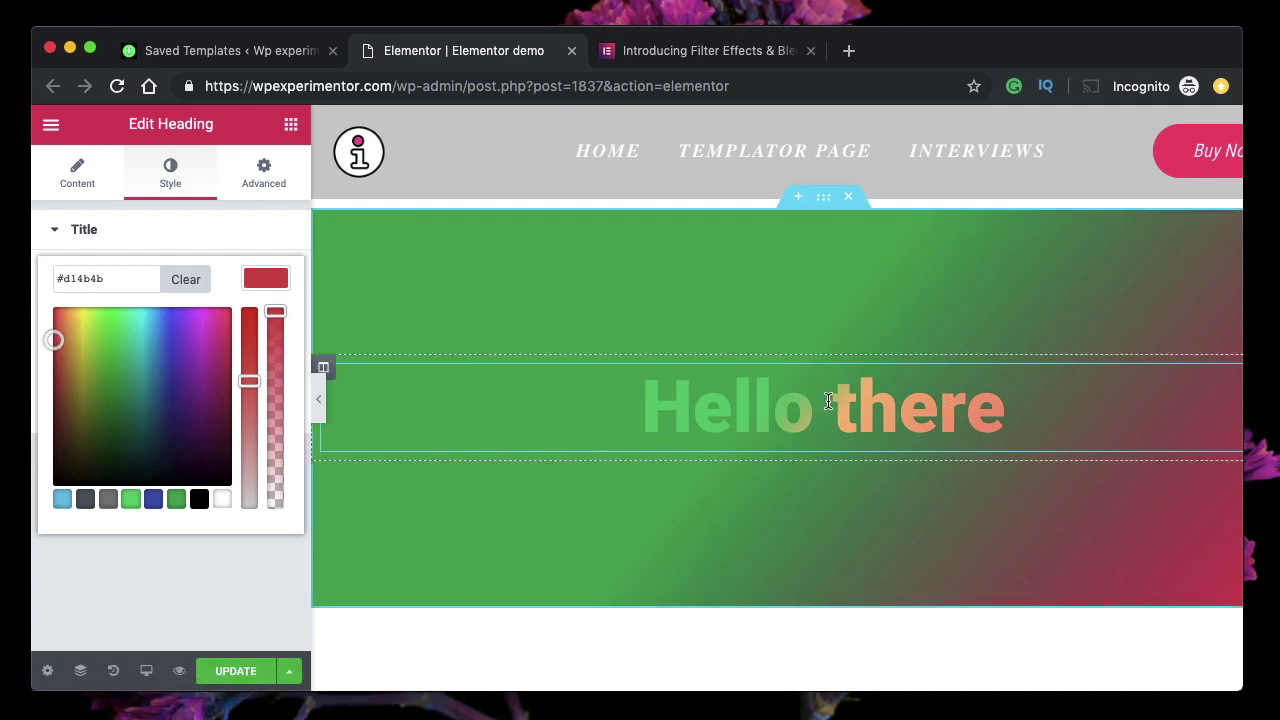
{"action": "left_click", "coordinate": [215, 345]}
{"action": "left_click", "coordinate": [190, 389]}
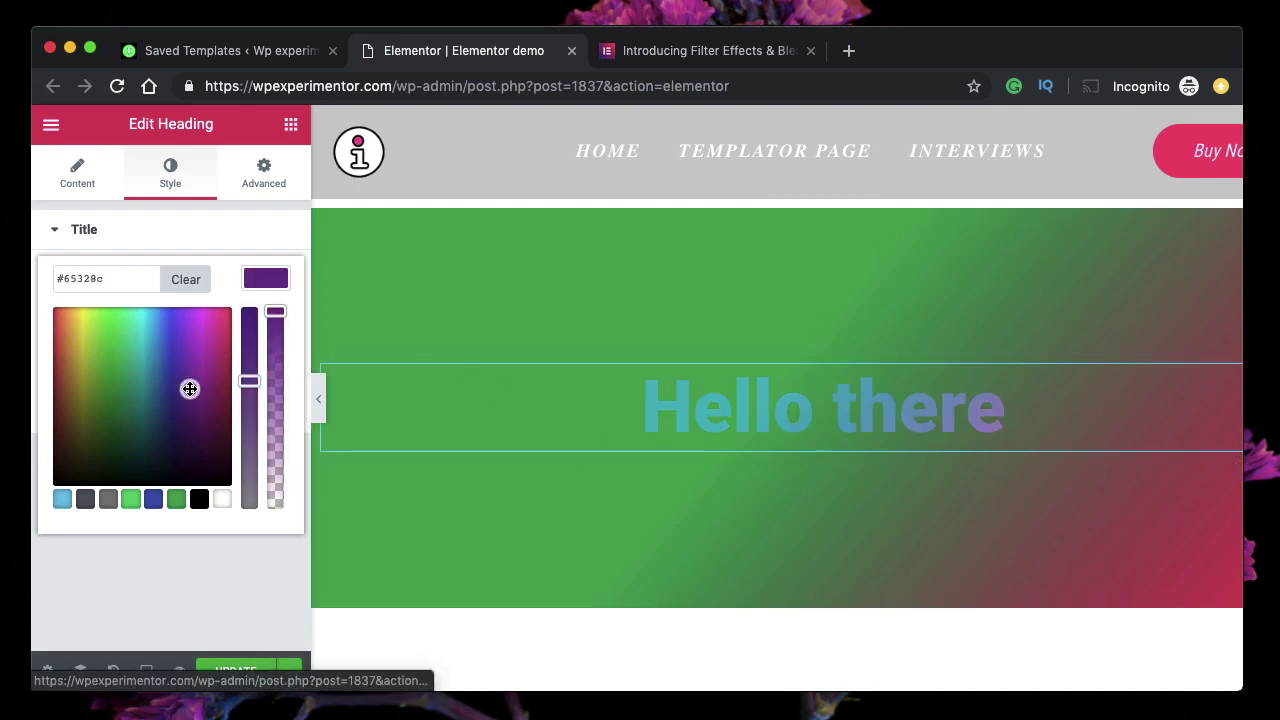
{"action": "left_click", "coordinate": [226, 340]}
{"action": "left_click", "coordinate": [208, 342]}
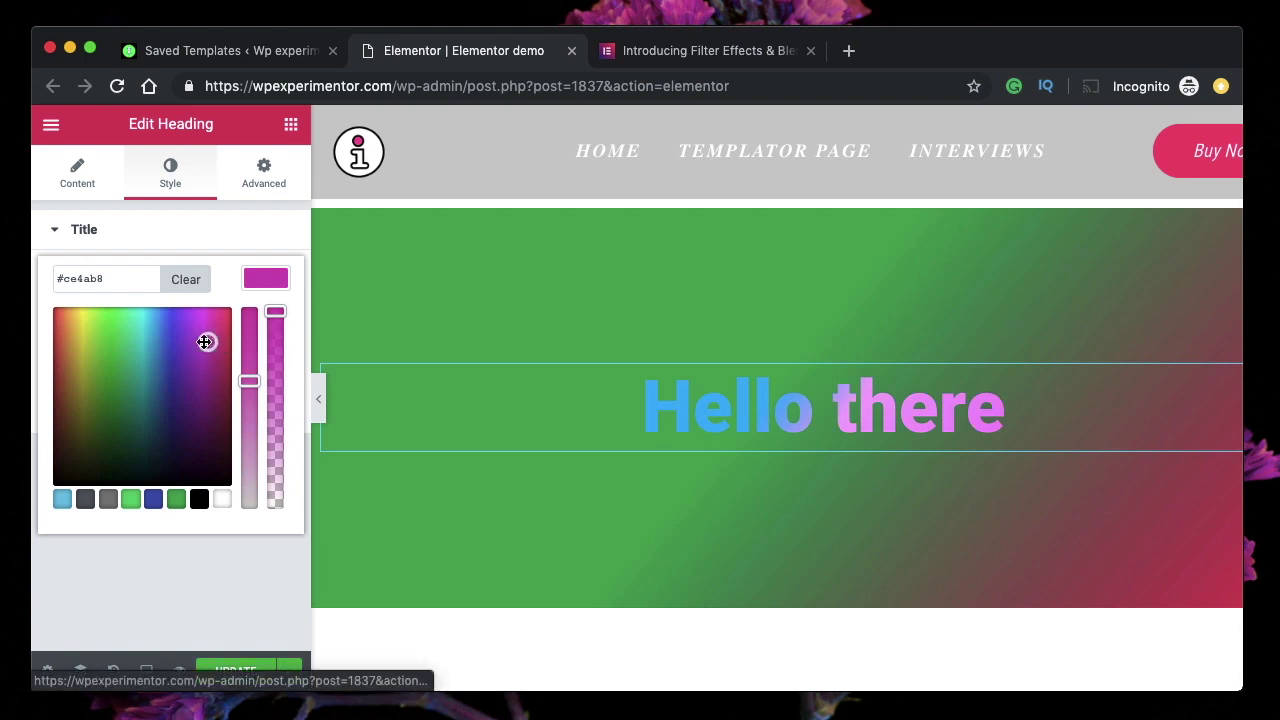
{"action": "left_click", "coordinate": [258, 284]}
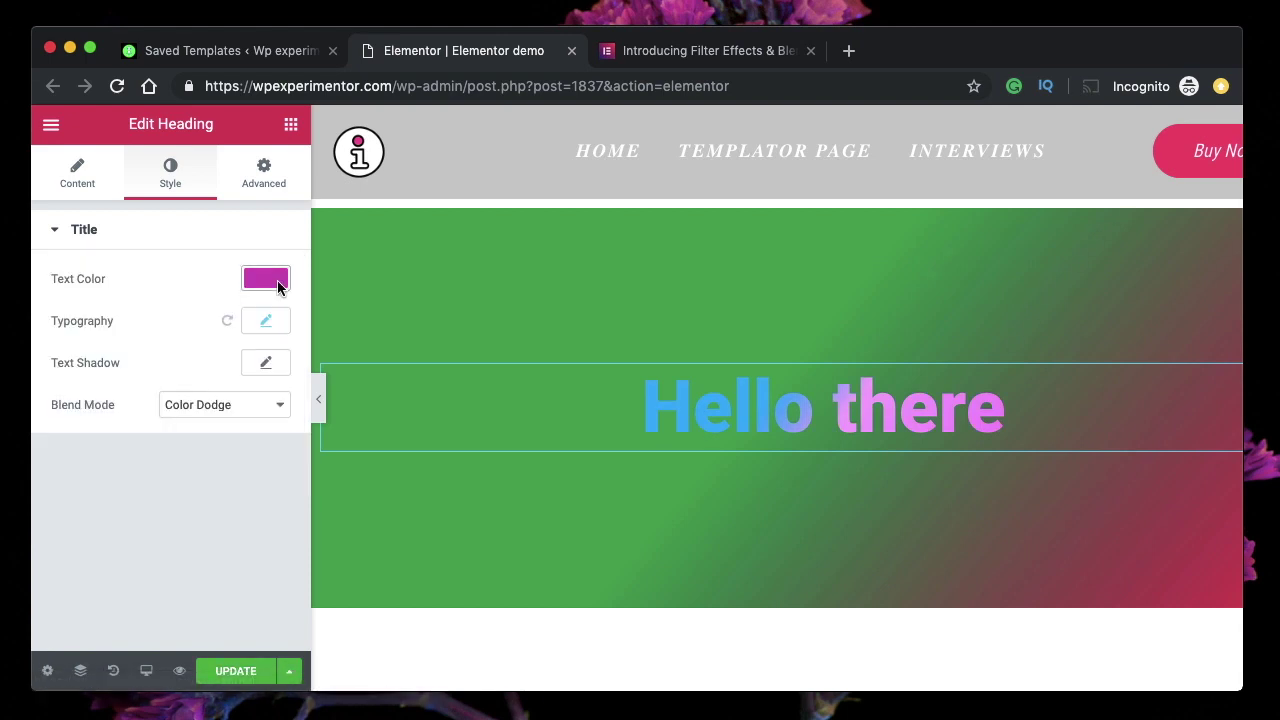
{"action": "left_click", "coordinate": [243, 406]}
Try Saturation and Exclusion blend modes on the heading, settle on Overlay, then select the section.
{"action": "left_click", "coordinate": [205, 420]}
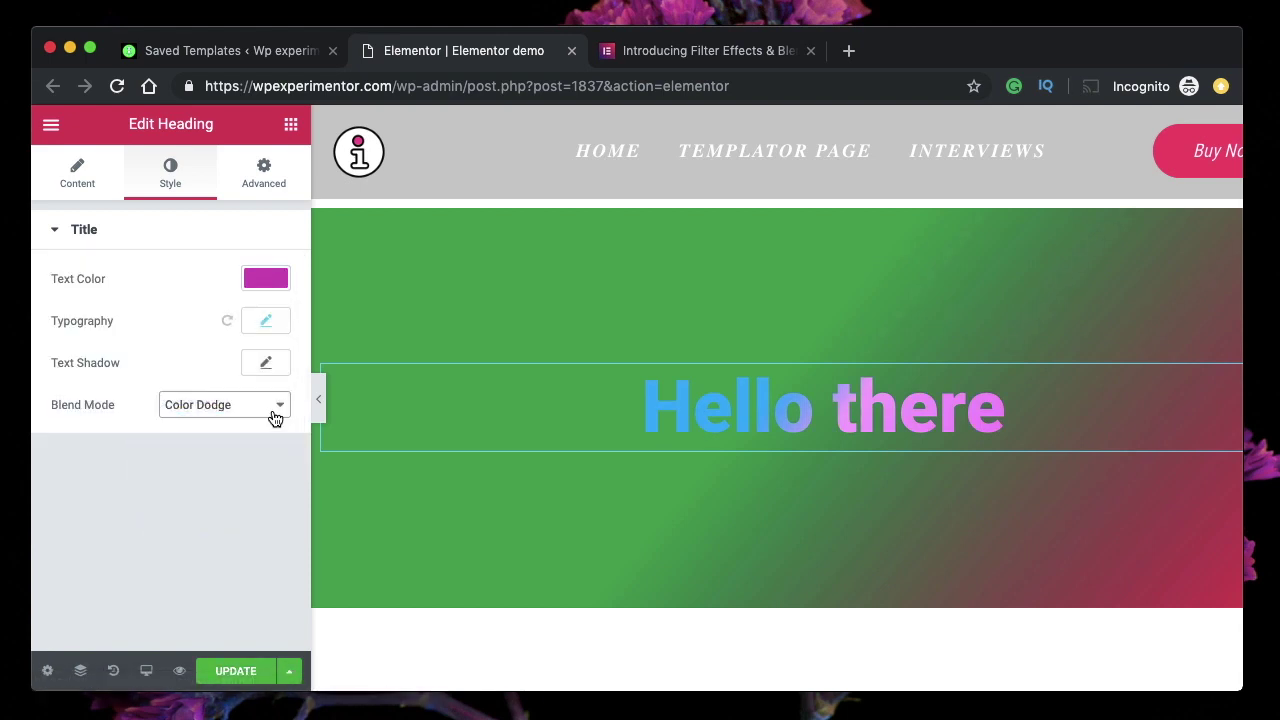
{"action": "left_click", "coordinate": [274, 417]}
{"action": "left_click", "coordinate": [261, 417]}
{"action": "left_click", "coordinate": [261, 417]}
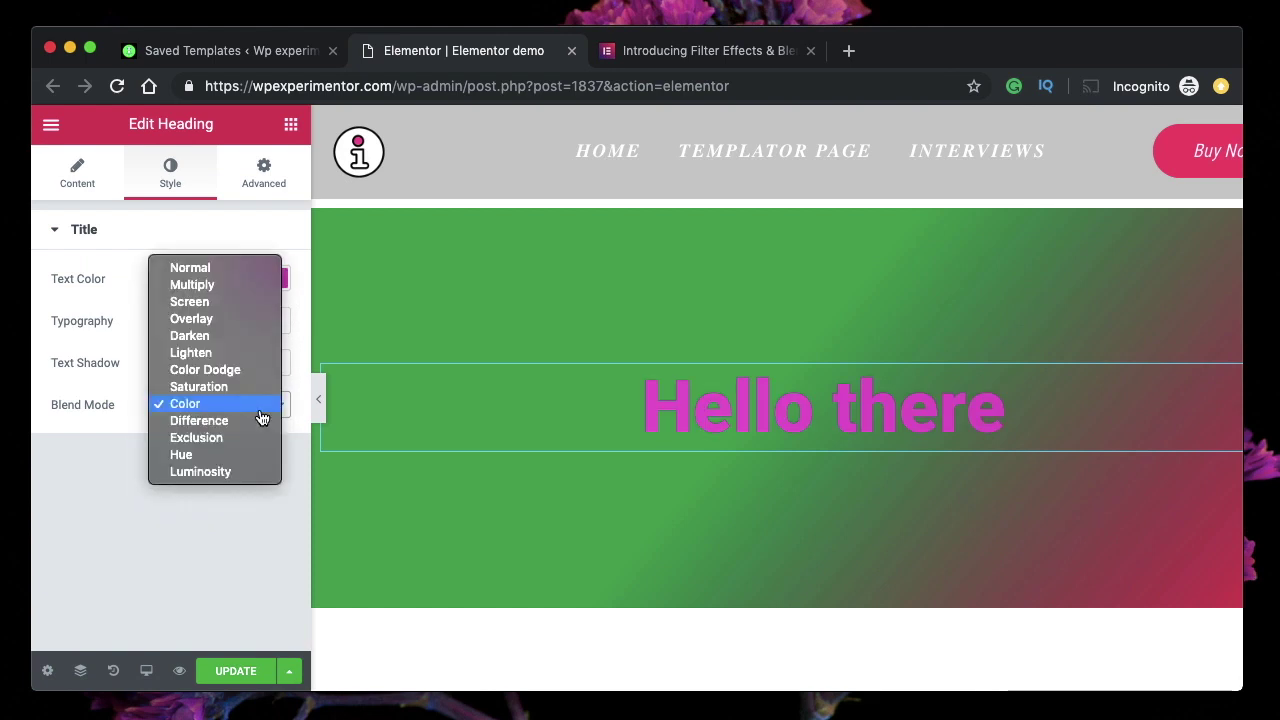
{"action": "left_click", "coordinate": [231, 437]}
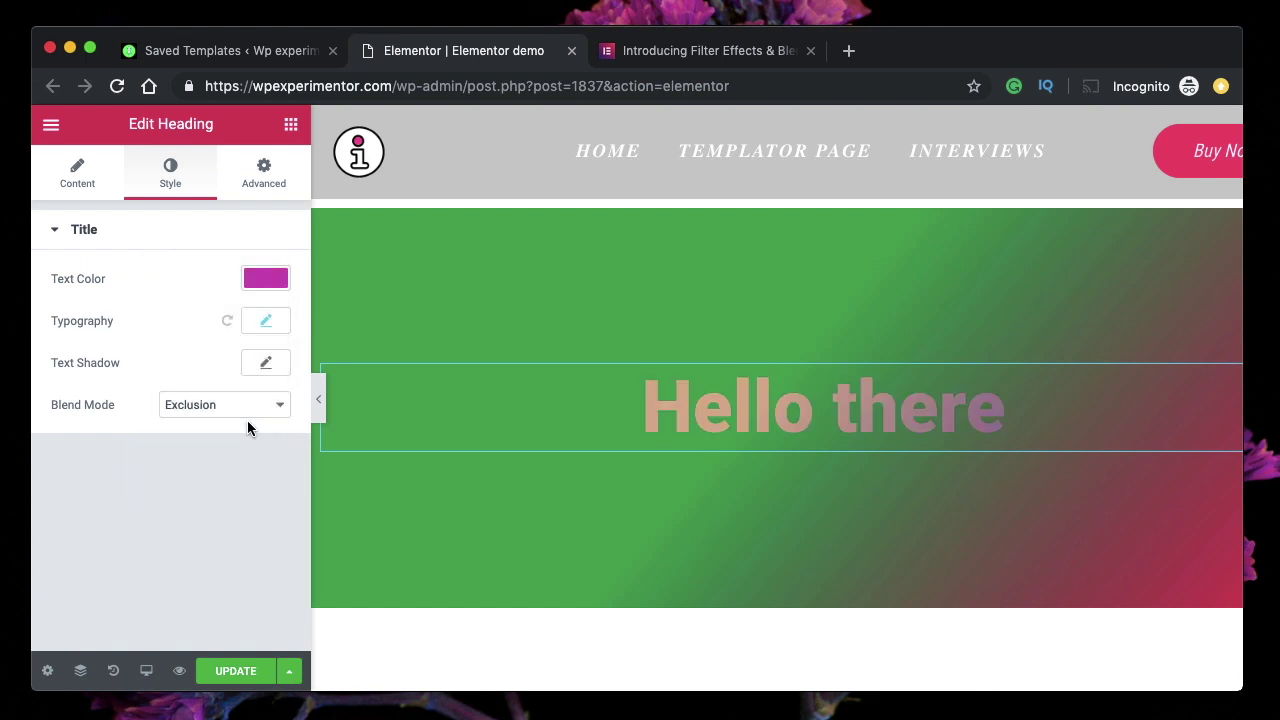
{"action": "left_click", "coordinate": [214, 411]}
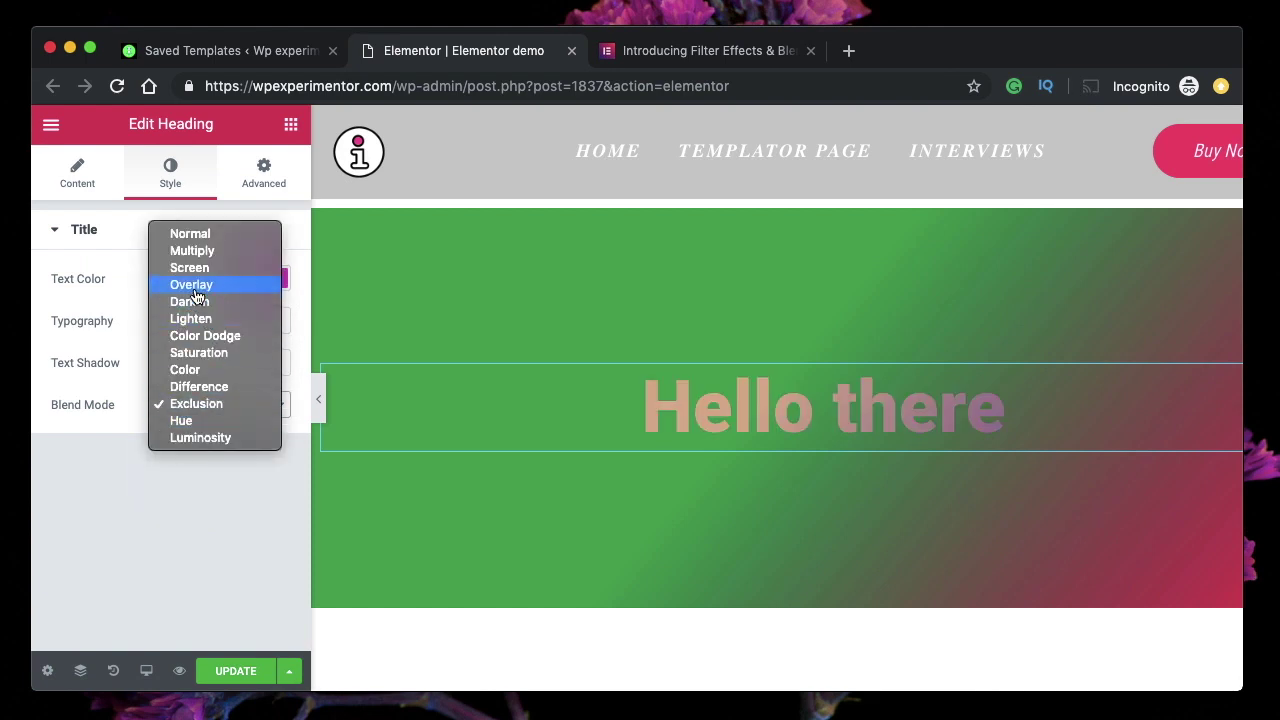
{"action": "left_click", "coordinate": [191, 285]}
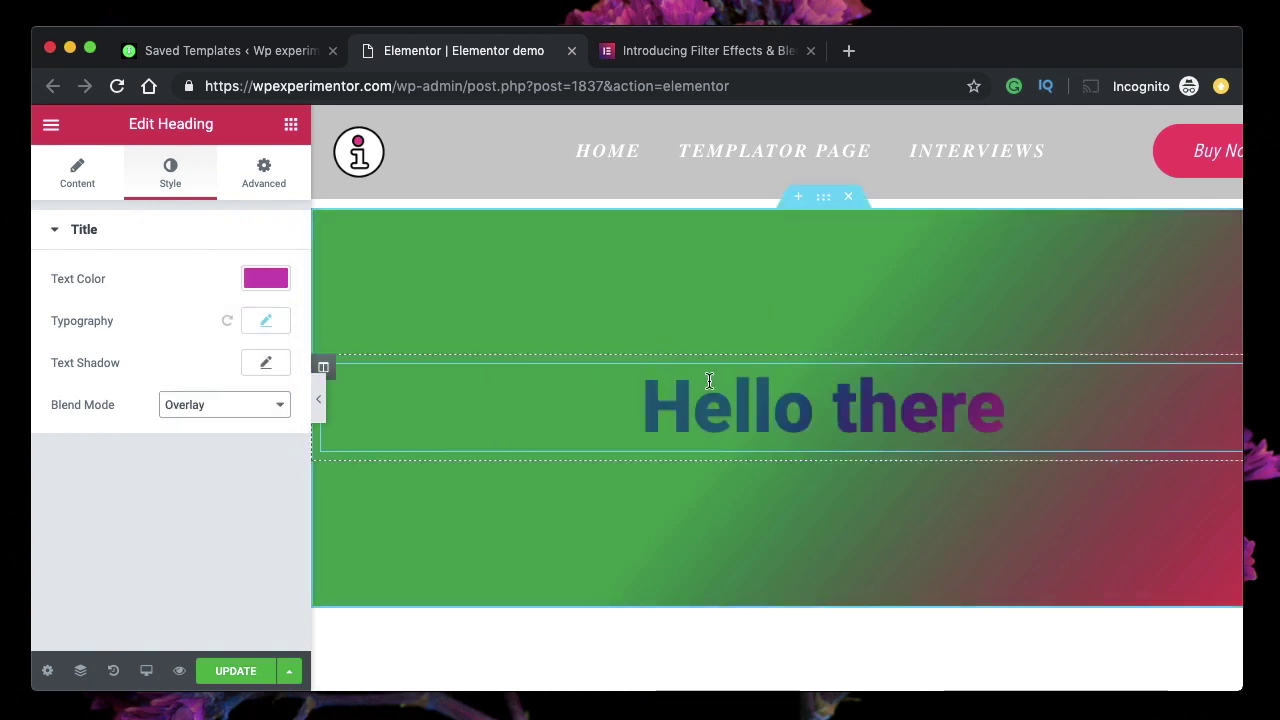
{"action": "left_click", "coordinate": [929, 340]}
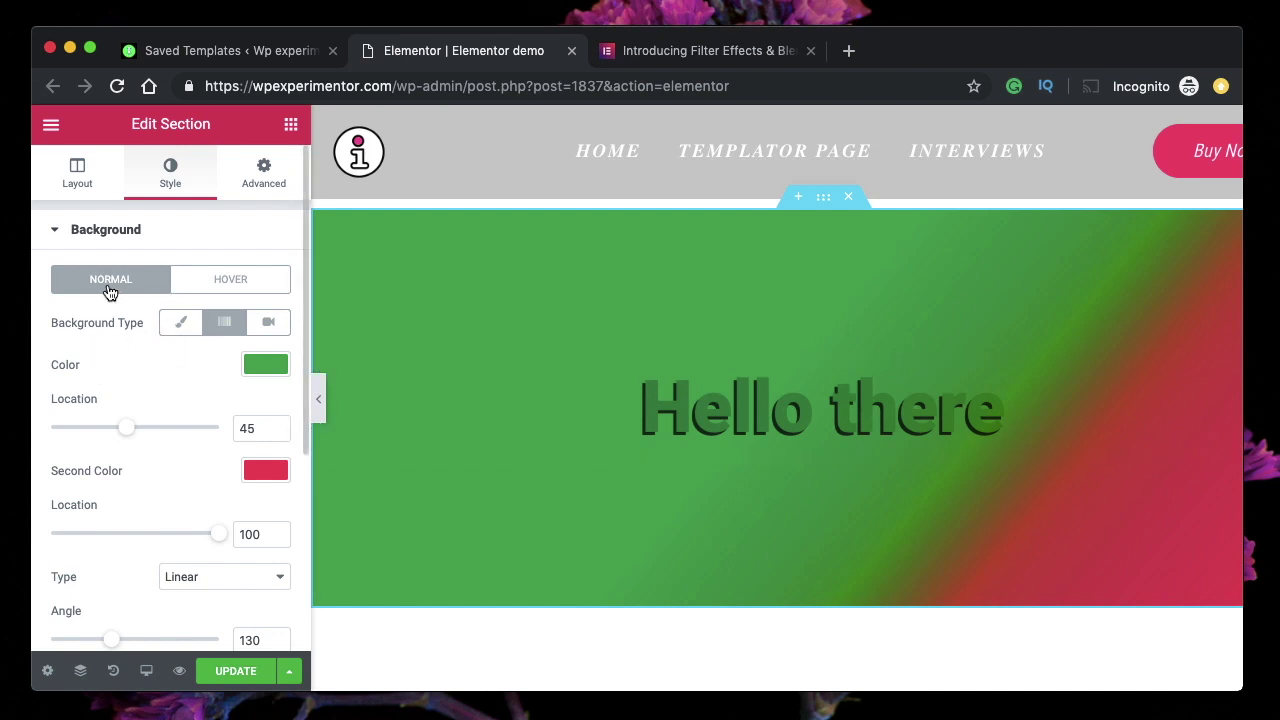
Make the section's hover-state background a gradient.
{"action": "scroll", "coordinate": [151, 465], "scroll_direction": "down", "scroll_amount": 3}
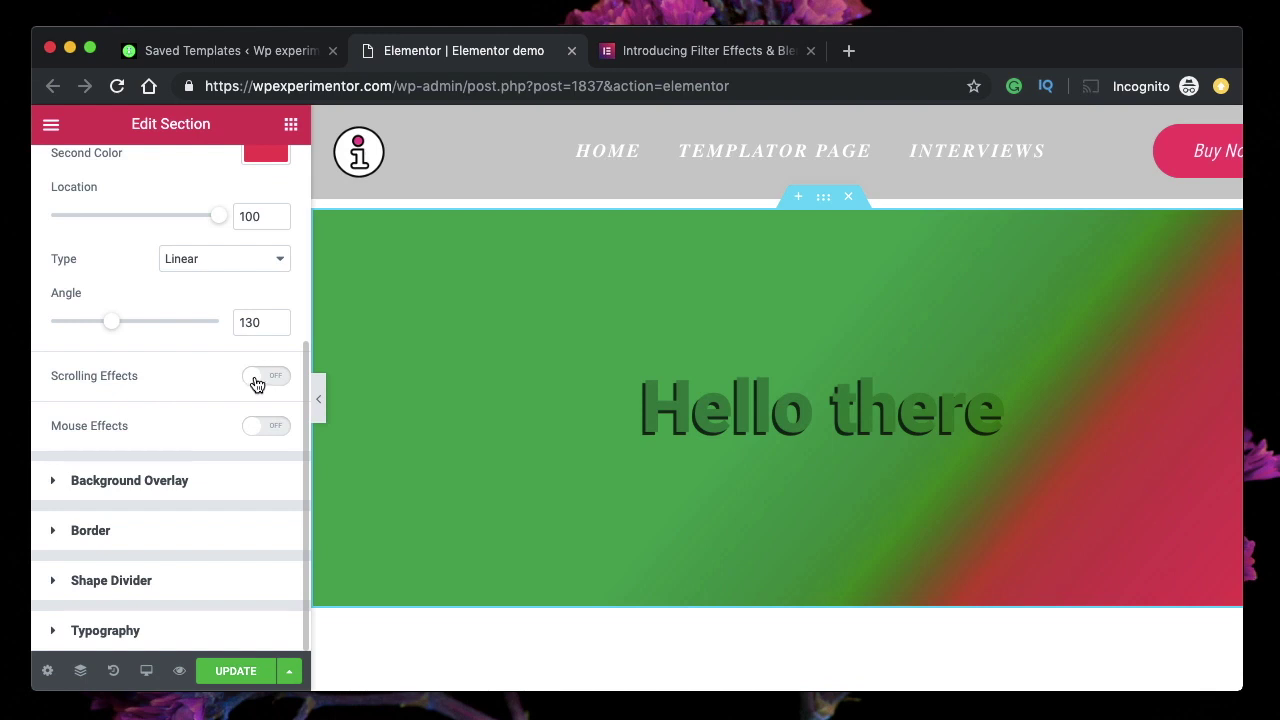
{"action": "scroll", "coordinate": [125, 398], "scroll_direction": "up", "scroll_amount": 3}
{"action": "scroll", "coordinate": [154, 417], "scroll_direction": "down", "scroll_amount": 3}
{"action": "scroll", "coordinate": [174, 430], "scroll_direction": "up", "scroll_amount": 3}
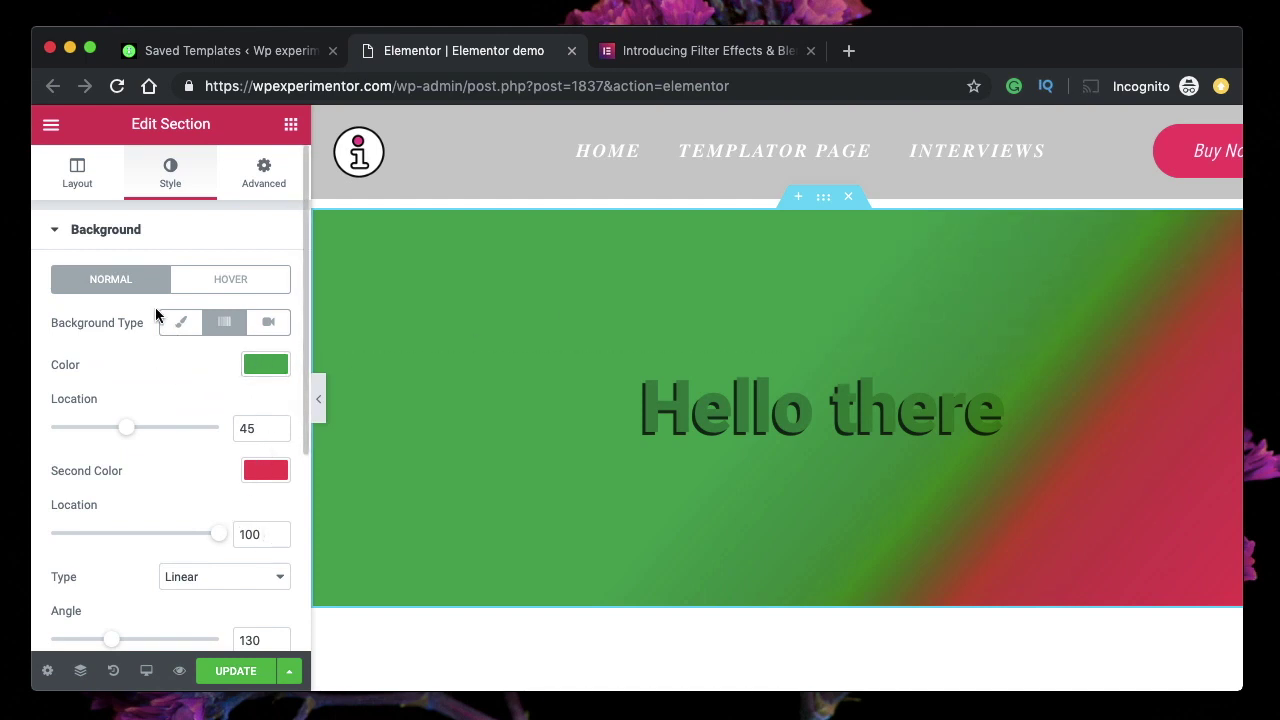
{"action": "left_click", "coordinate": [224, 284]}
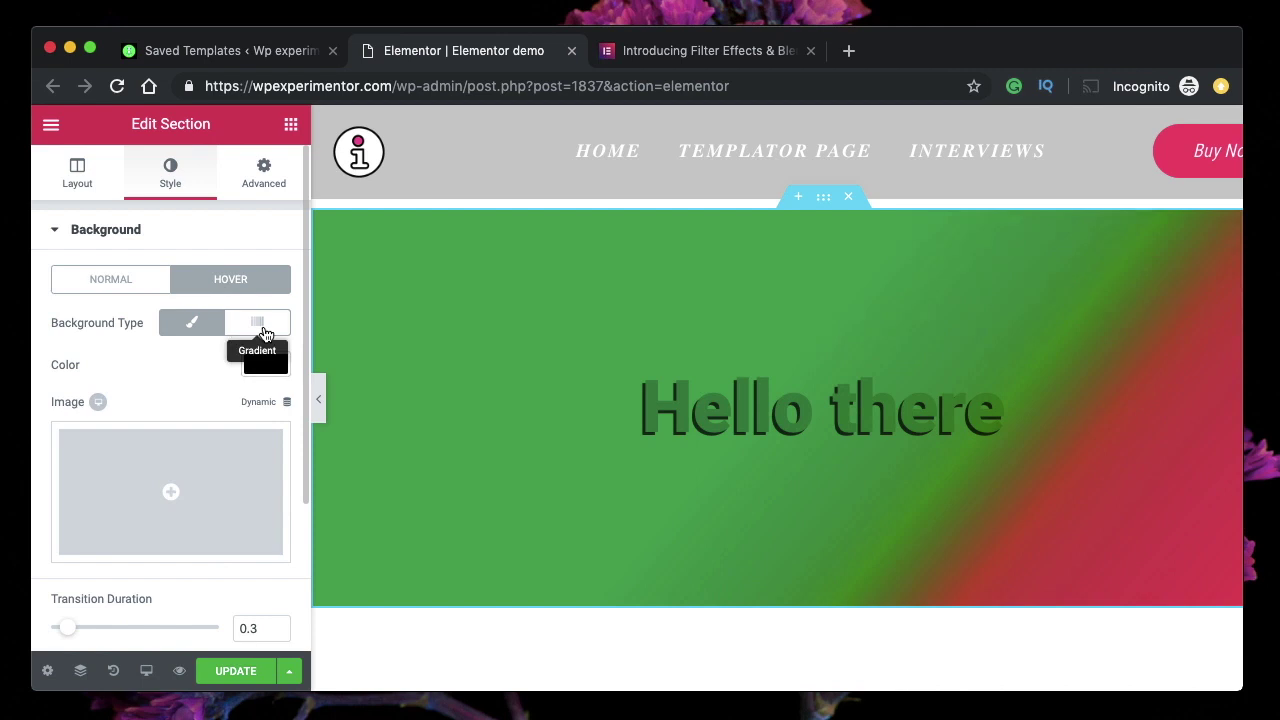
{"action": "left_click", "coordinate": [263, 322]}
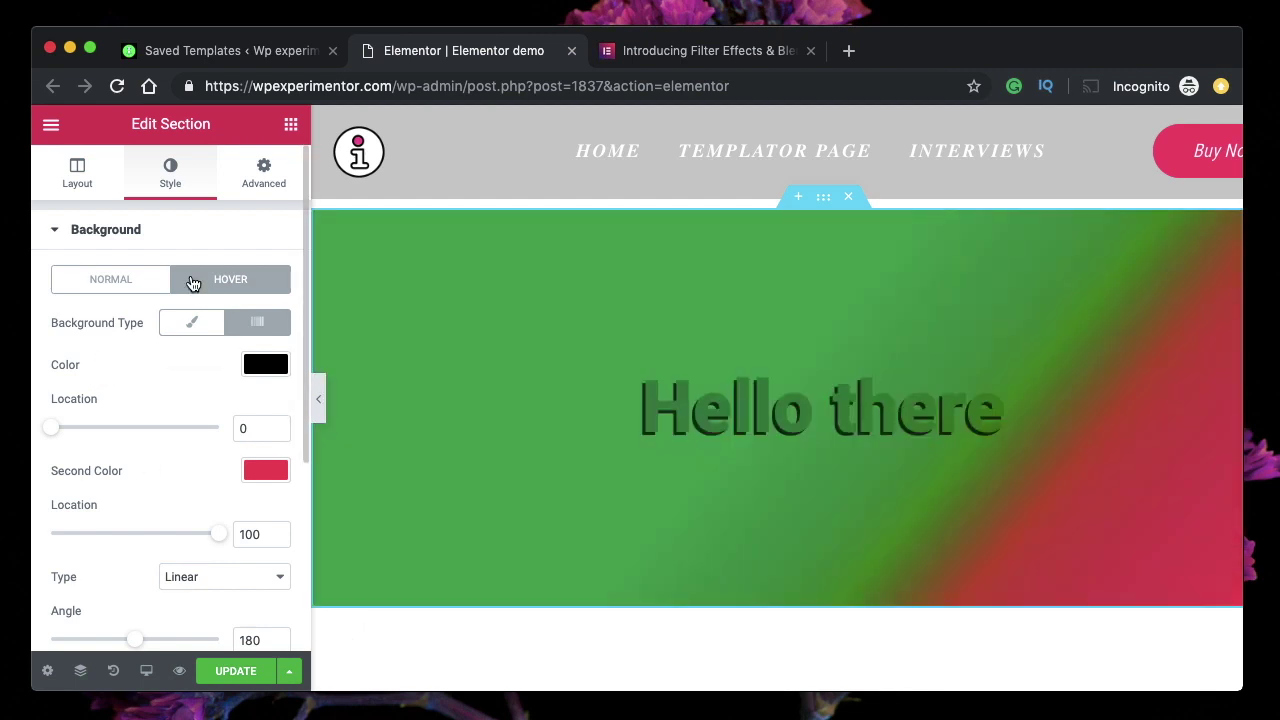
Return to the normal background settings and switch Mouse Effects on for the section.
{"action": "left_click", "coordinate": [105, 289]}
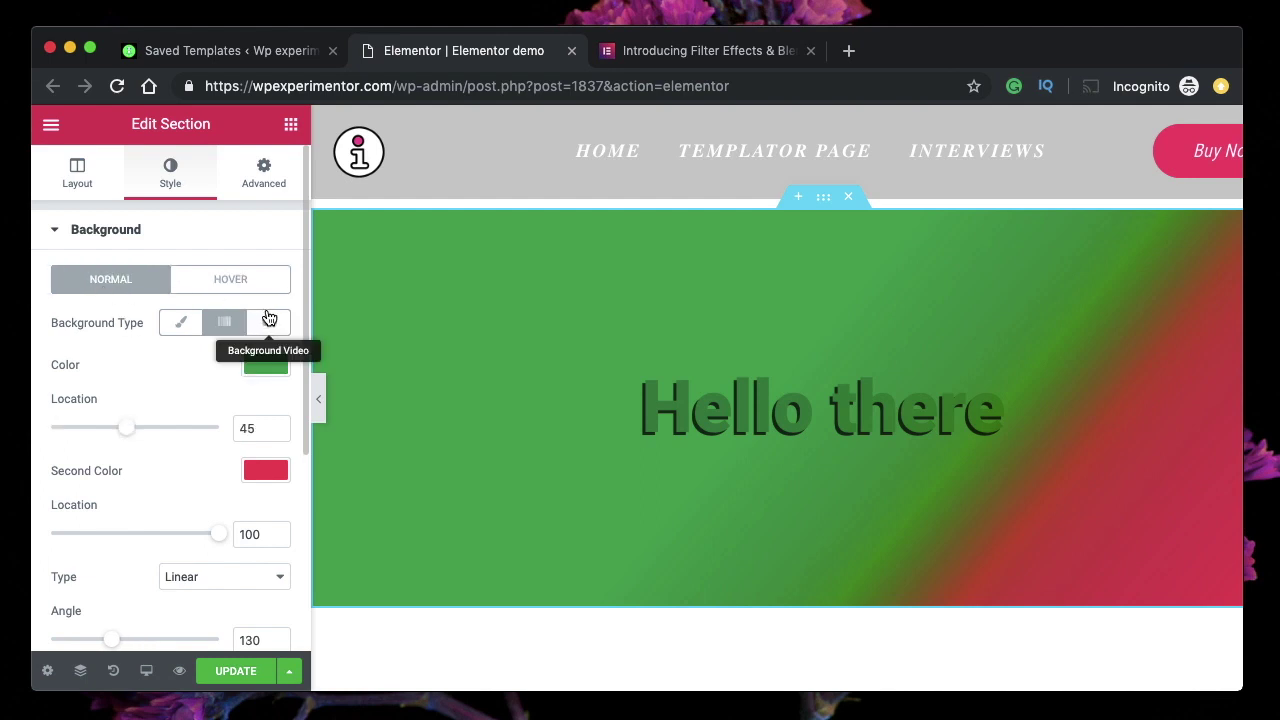
{"action": "left_click", "coordinate": [241, 279]}
{"action": "left_click", "coordinate": [197, 326]}
{"action": "left_click", "coordinate": [117, 284]}
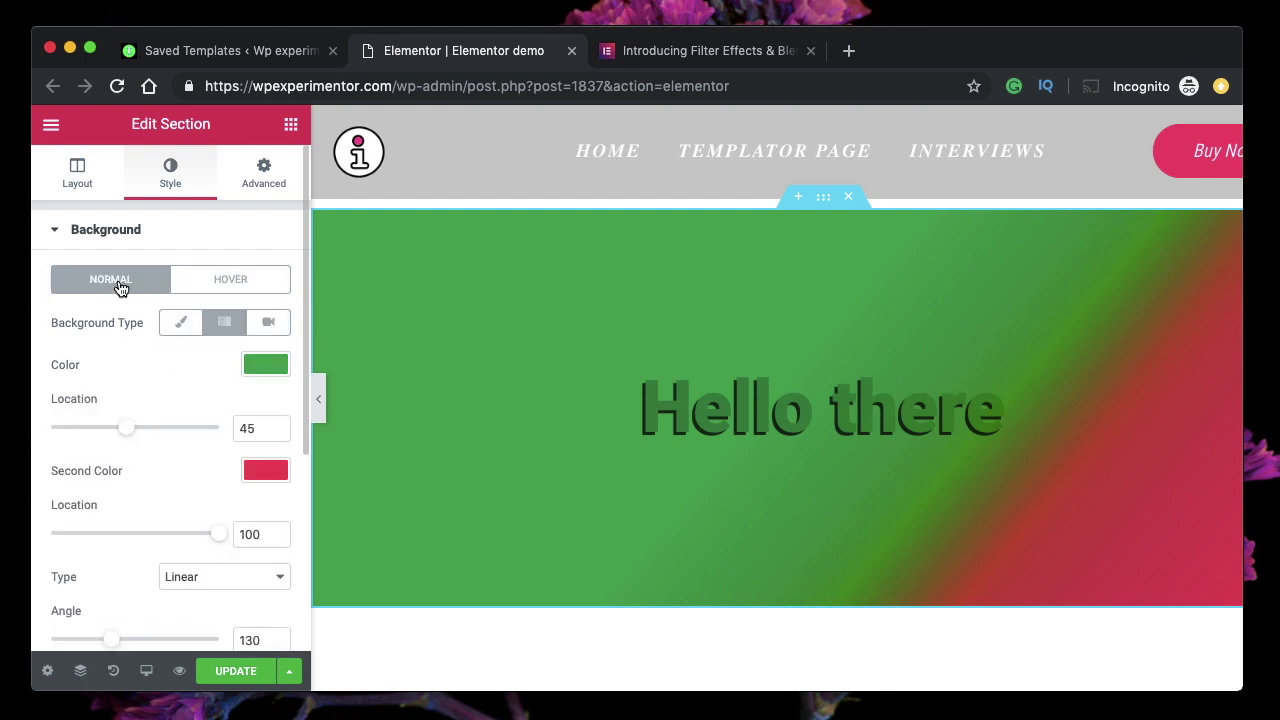
{"action": "scroll", "coordinate": [163, 430], "scroll_direction": "down", "scroll_amount": 3}
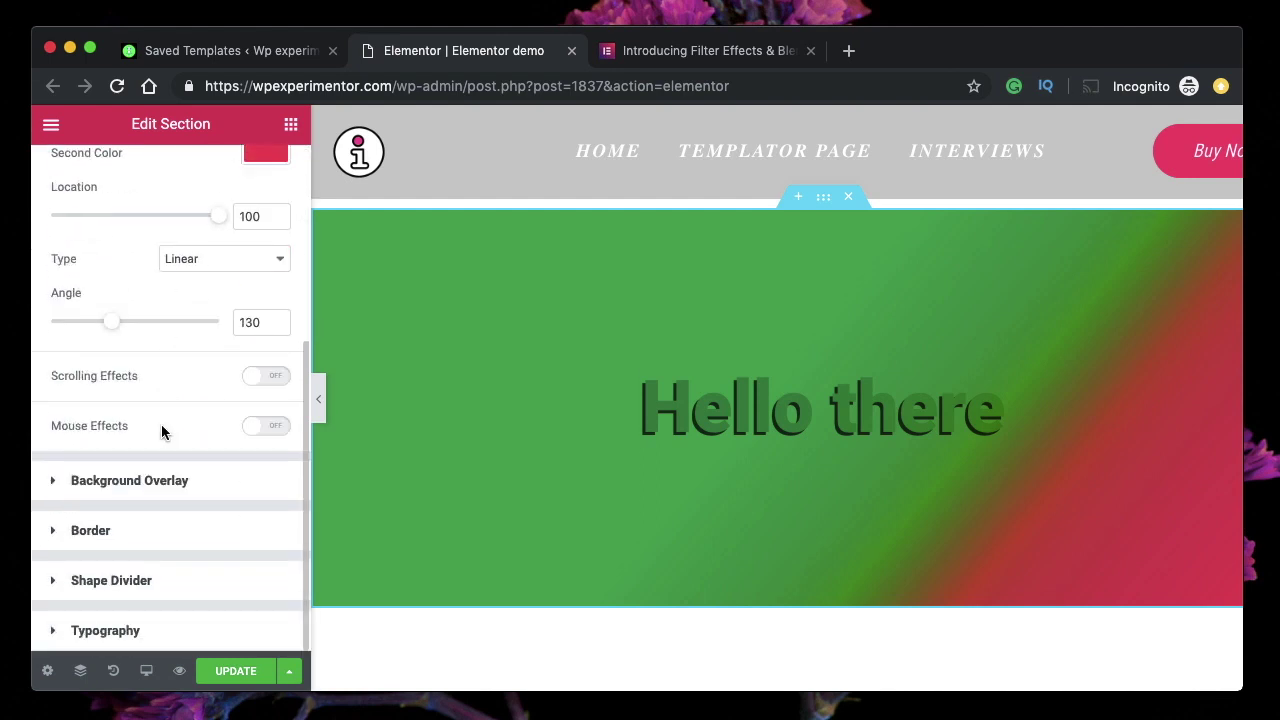
{"action": "left_click", "coordinate": [257, 437]}
{"action": "scroll", "coordinate": [258, 430], "scroll_direction": "up", "scroll_amount": 3}
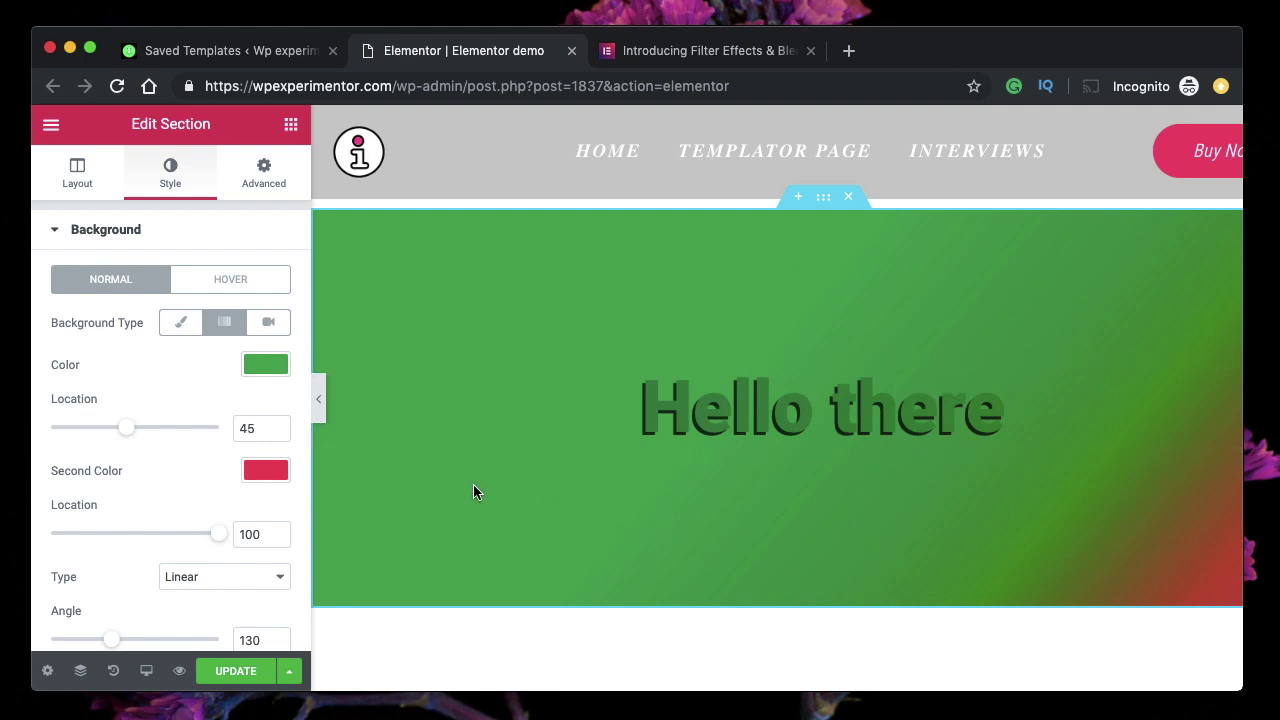
Re-enable Scrolling Effects and look over the Vertical and Horizontal Scroll (To Left) options.
{"action": "scroll", "coordinate": [142, 366], "scroll_direction": "down", "scroll_amount": 3}
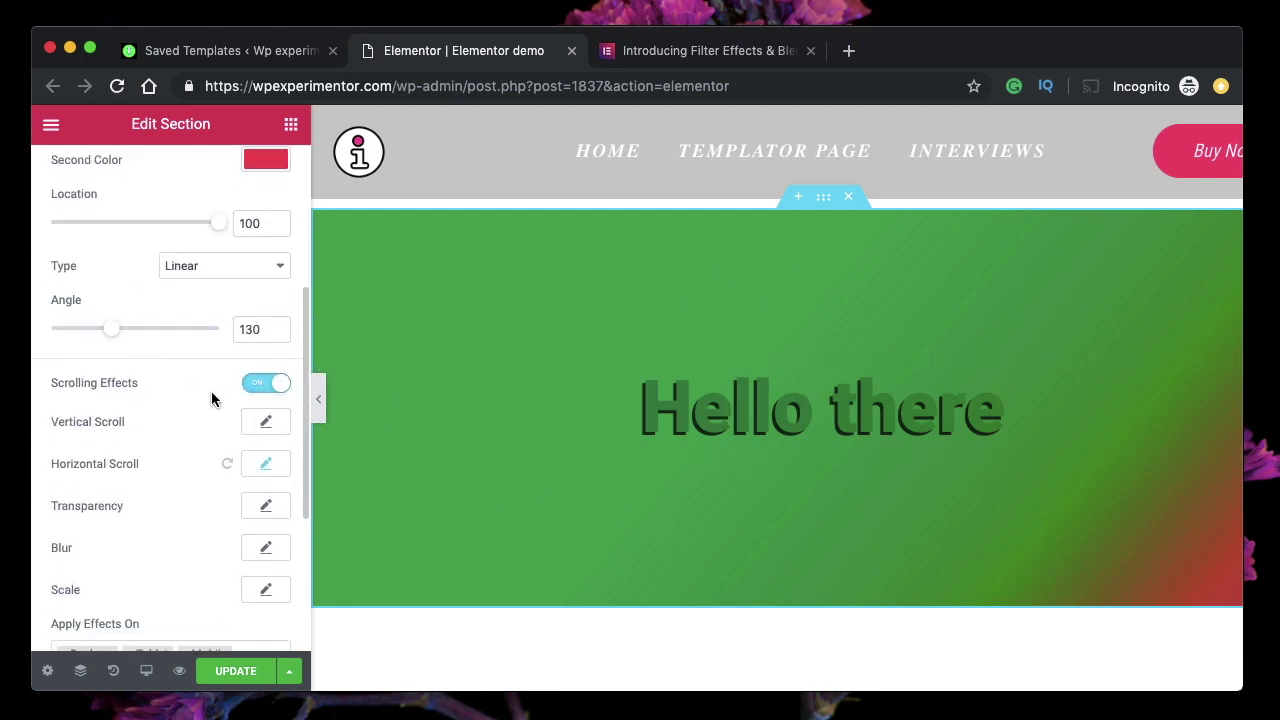
{"action": "left_click", "coordinate": [253, 383]}
{"action": "left_click", "coordinate": [253, 383]}
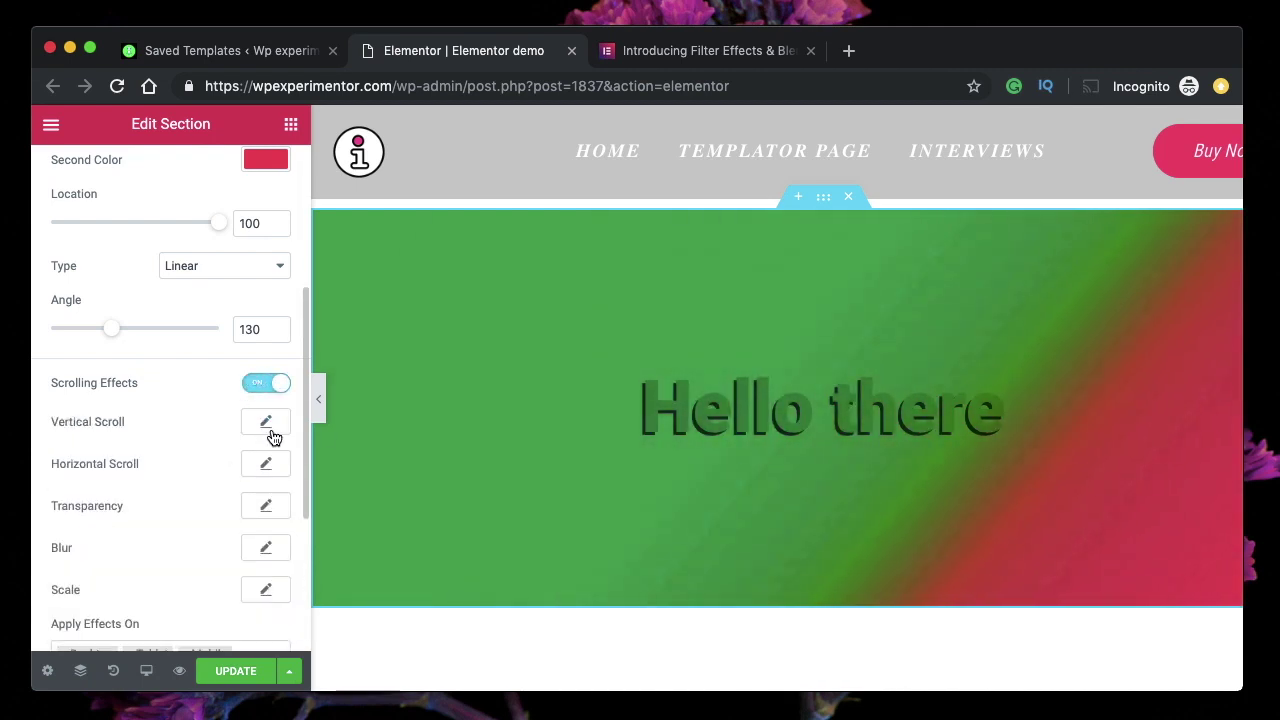
{"action": "left_click", "coordinate": [283, 421]}
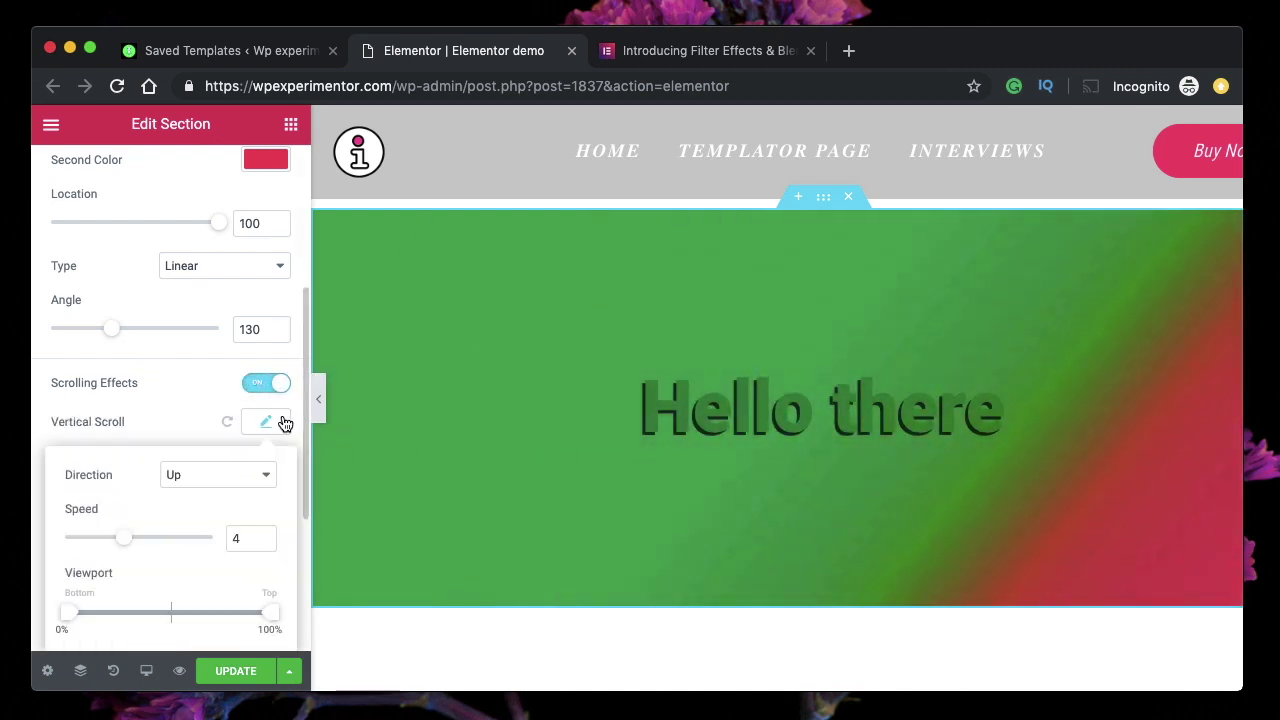
{"action": "left_click", "coordinate": [198, 435]}
{"action": "left_click", "coordinate": [266, 464]}
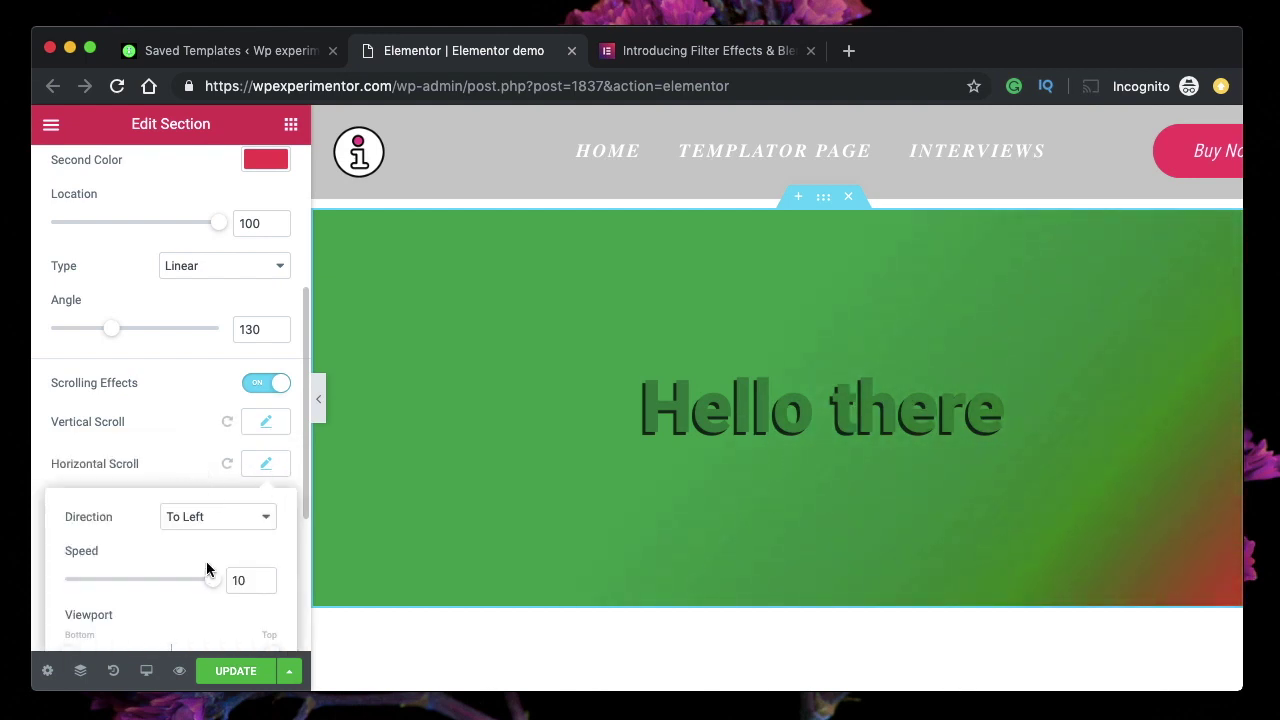
{"action": "left_click", "coordinate": [271, 423]}
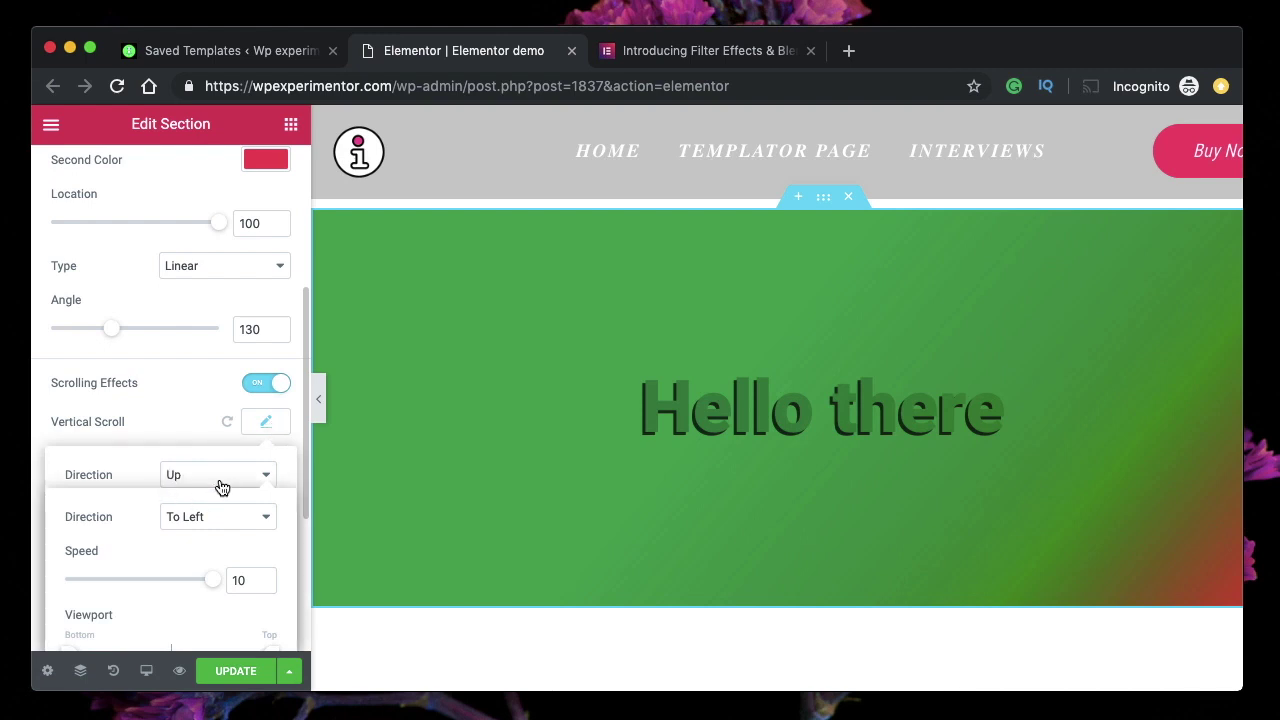
{"action": "left_click", "coordinate": [193, 399]}
Set the Vertical Scroll effect to direction Up with speed 6.8.
{"action": "left_click", "coordinate": [266, 422]}
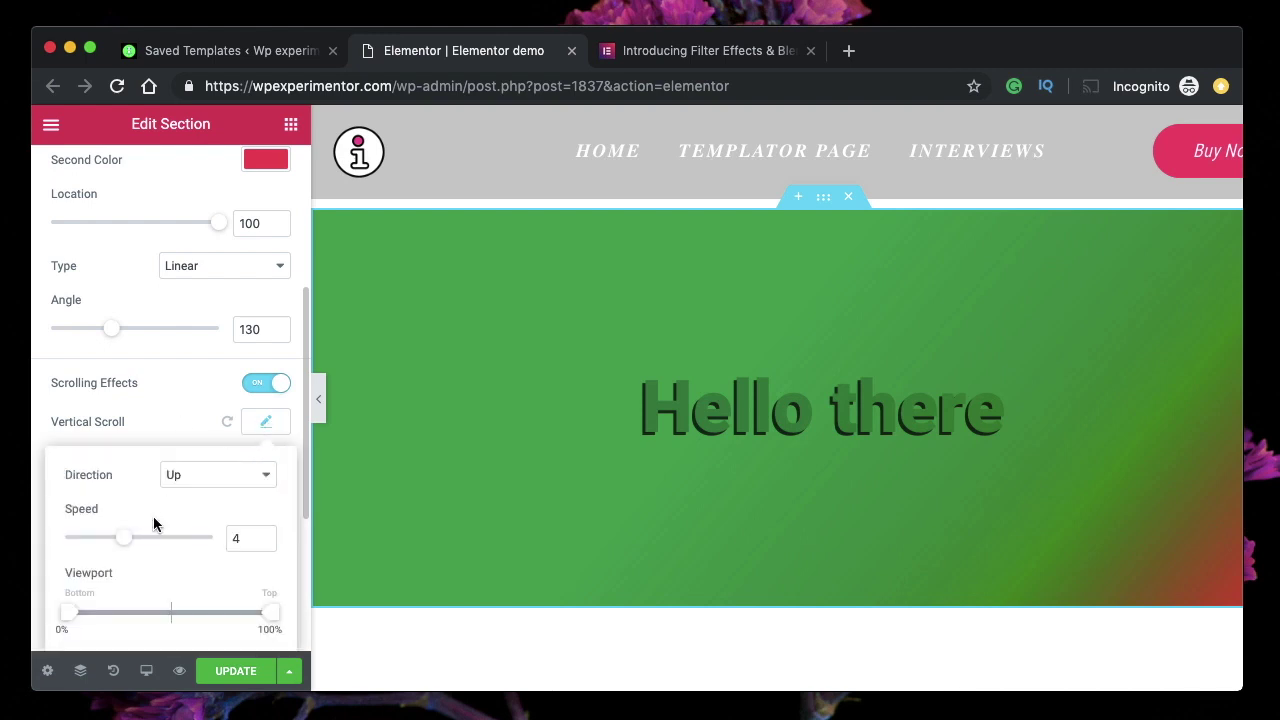
{"action": "left_click_drag", "start_coordinate": [137, 542], "coordinate": [166, 538]}
{"action": "scroll", "coordinate": [416, 488], "scroll_direction": "down", "scroll_amount": 3}
{"action": "scroll", "coordinate": [417, 496], "scroll_direction": "down", "scroll_amount": 2}
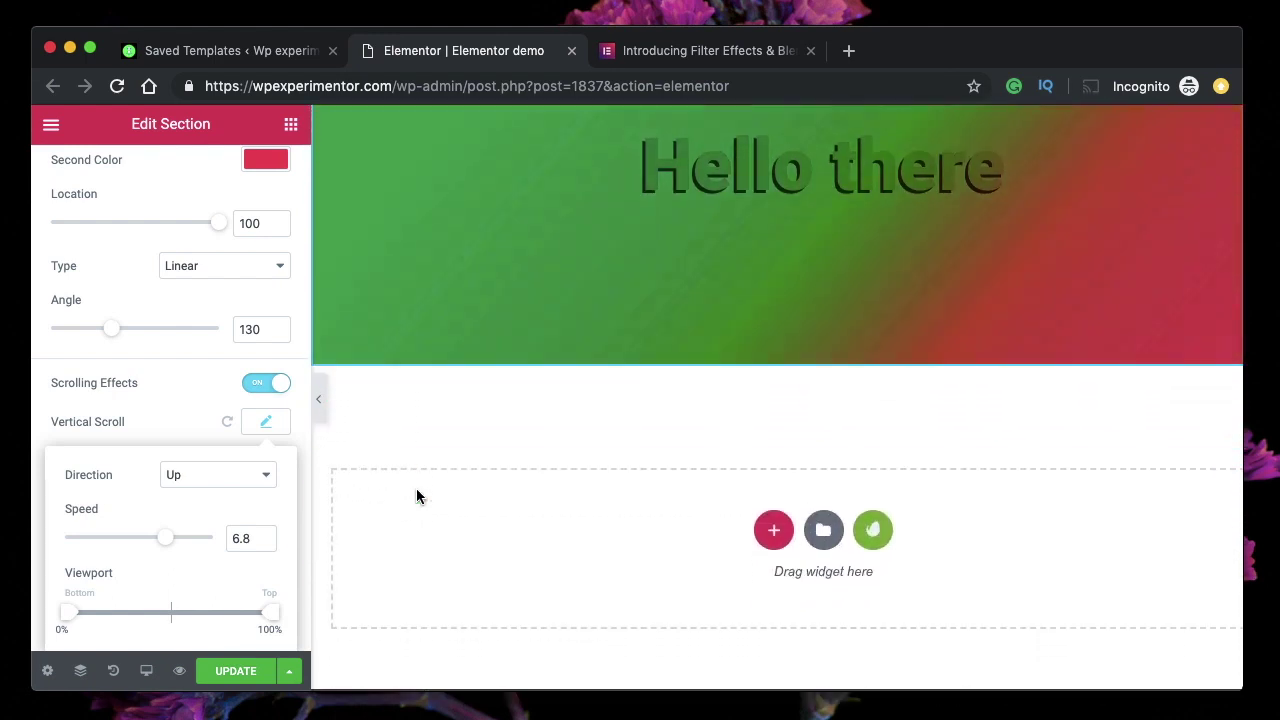
{"action": "scroll", "coordinate": [417, 496], "scroll_direction": "up", "scroll_amount": 5}
{"action": "scroll", "coordinate": [417, 496], "scroll_direction": "down", "scroll_amount": 5}
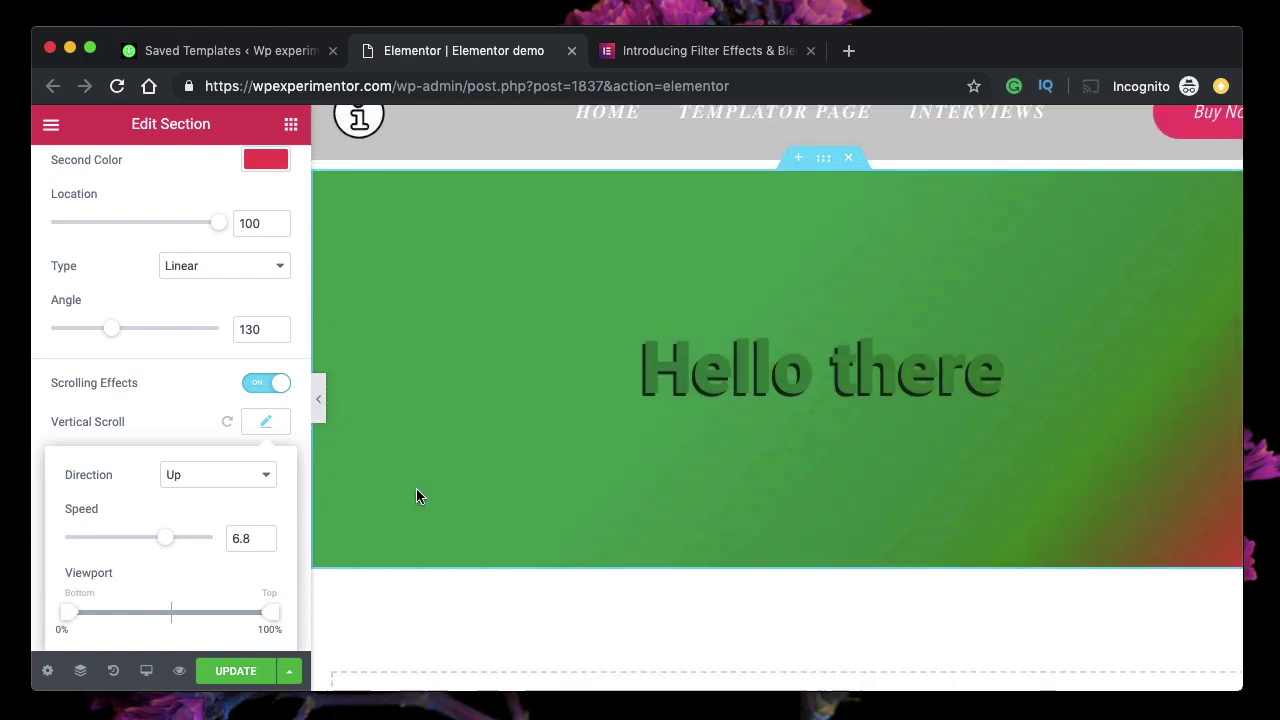
{"action": "scroll", "coordinate": [416, 489], "scroll_direction": "down", "scroll_amount": 2}
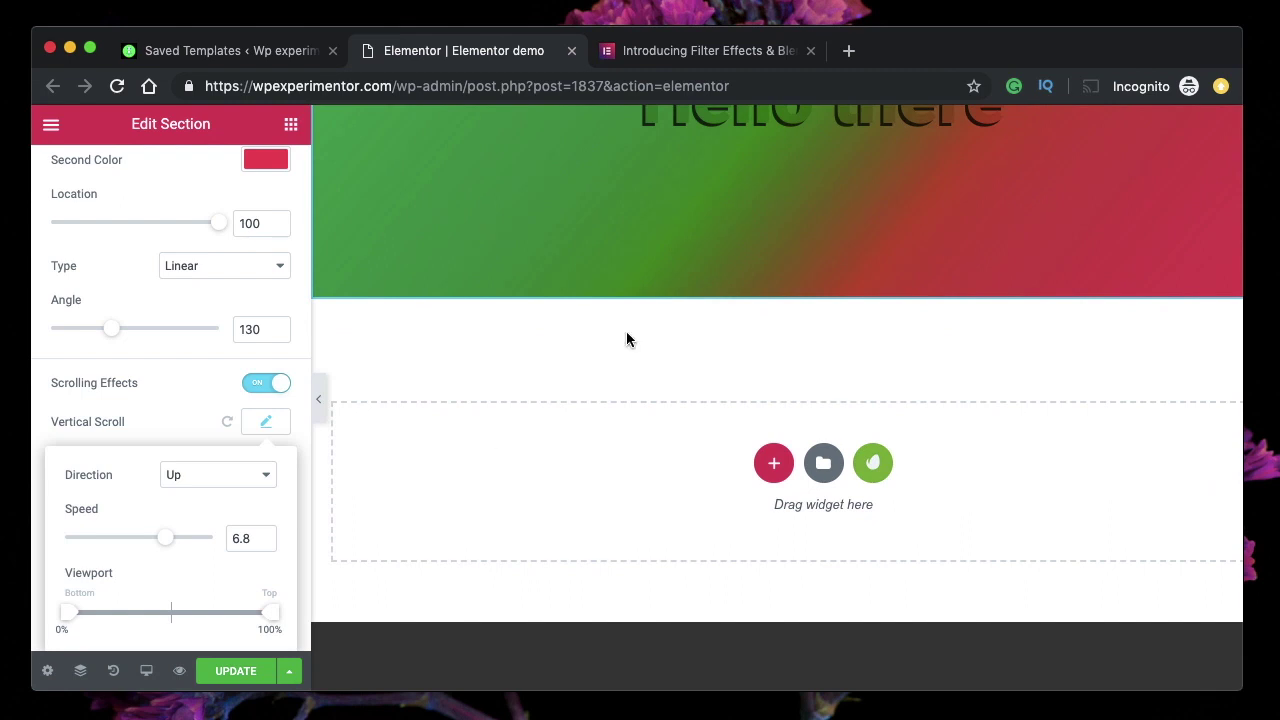
{"action": "scroll", "coordinate": [888, 196], "scroll_direction": "up", "scroll_amount": 5}
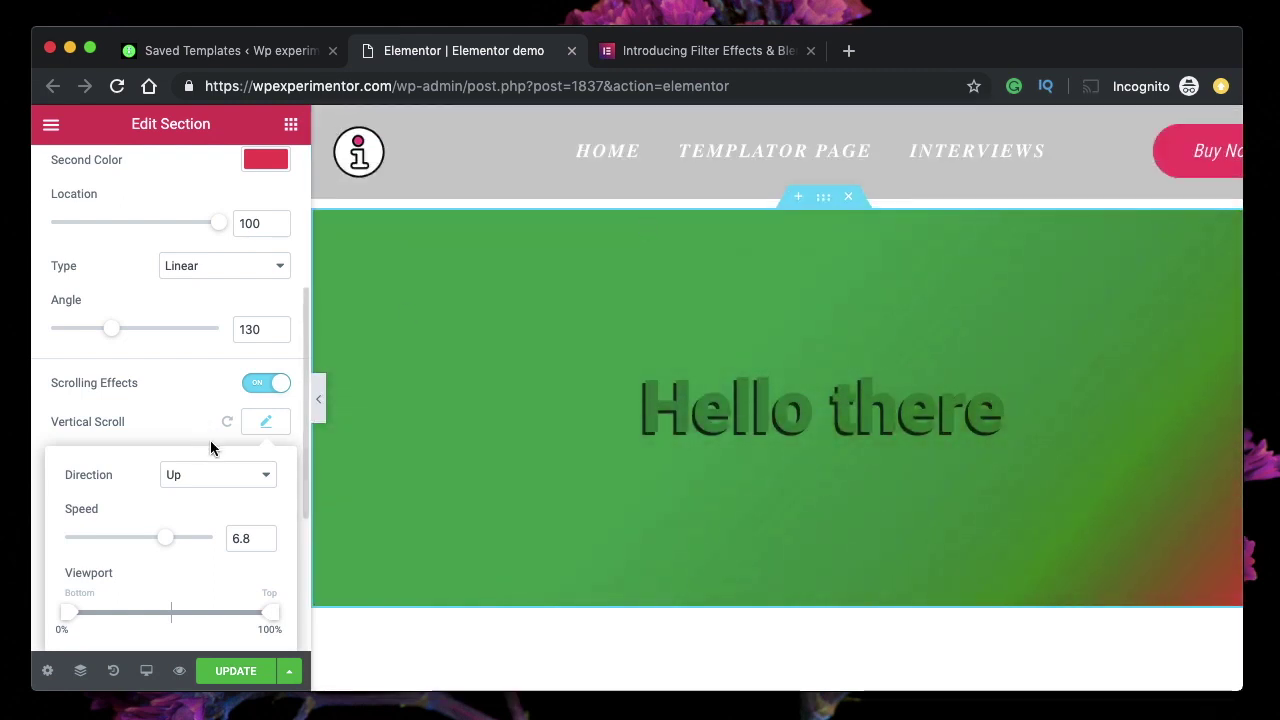
Turn on the Fade In transparency effect at level 10.
{"action": "left_click", "coordinate": [176, 417]}
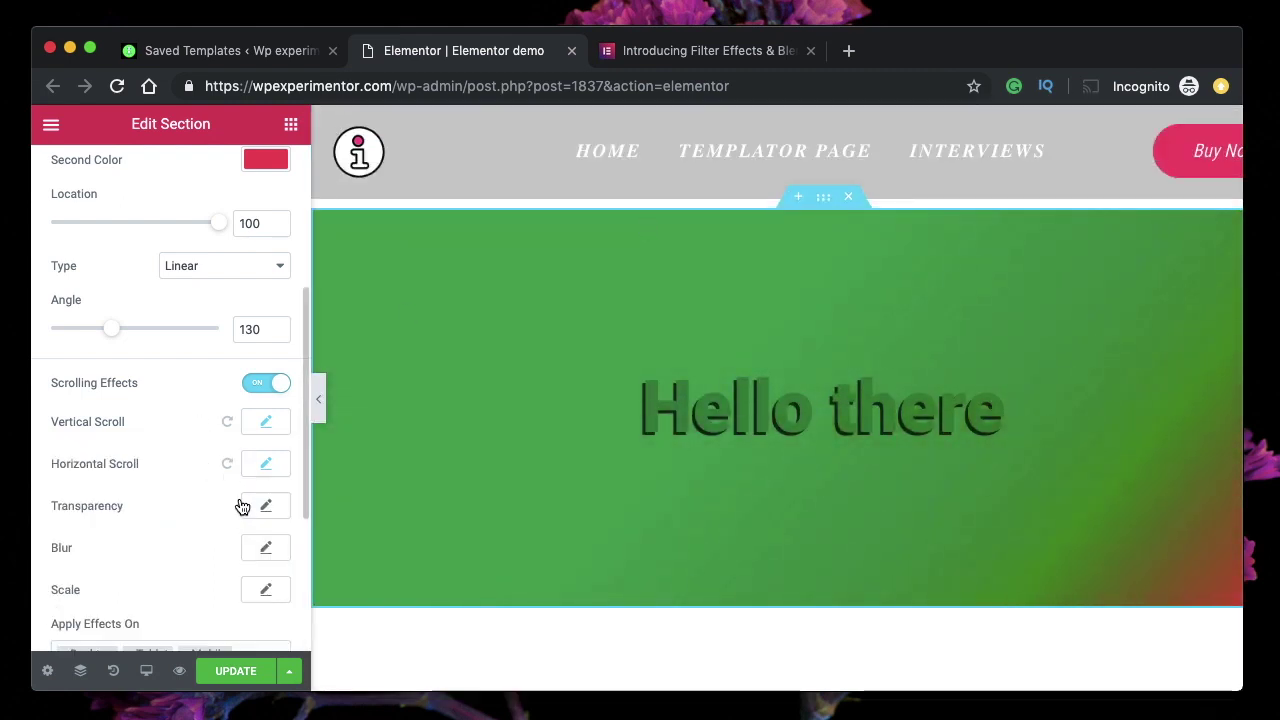
{"action": "left_click", "coordinate": [265, 506]}
{"action": "scroll", "coordinate": [551, 500], "scroll_direction": "down", "scroll_amount": 1}
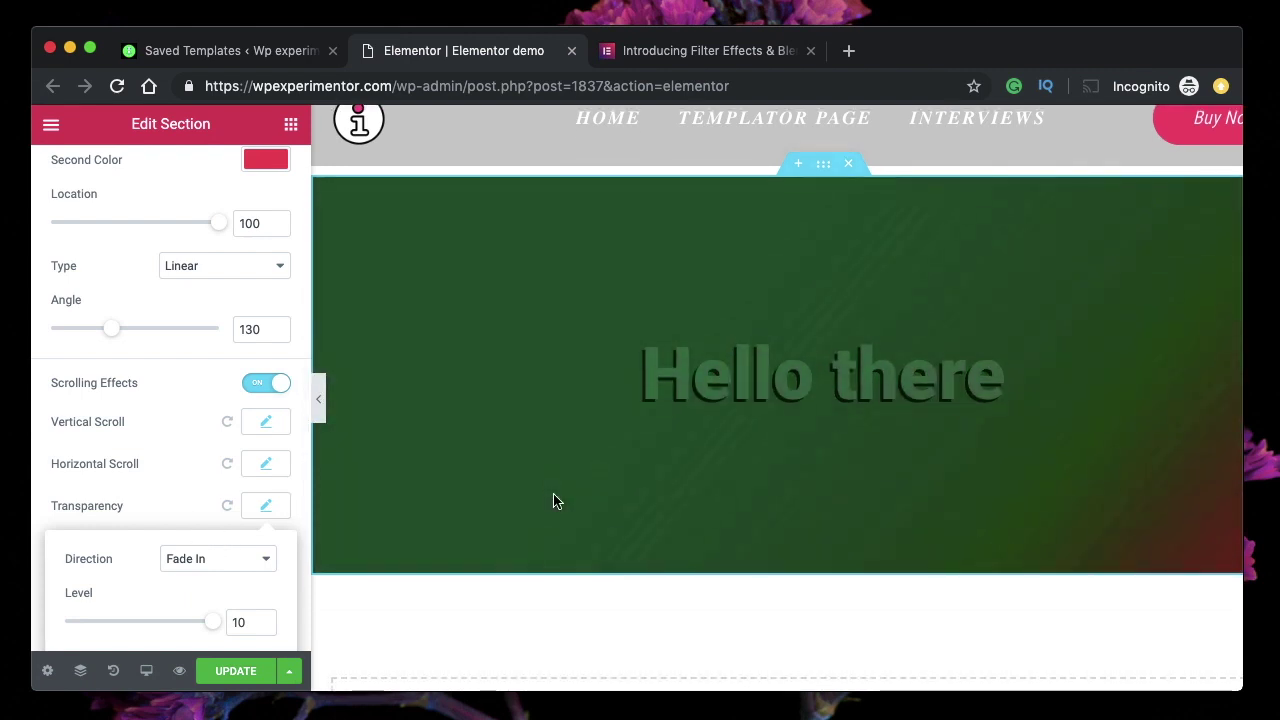
{"action": "scroll", "coordinate": [678, 608], "scroll_direction": "down", "scroll_amount": 3}
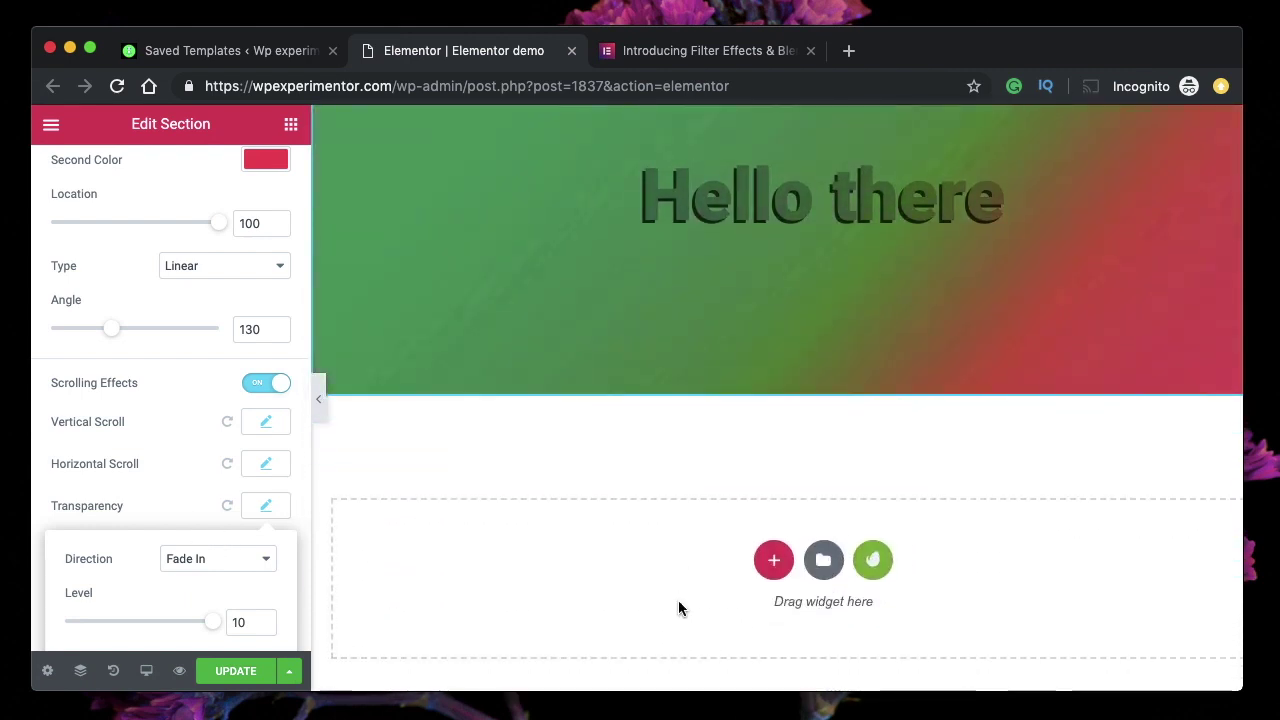
{"action": "scroll", "coordinate": [690, 520], "scroll_direction": "up", "scroll_amount": 1}
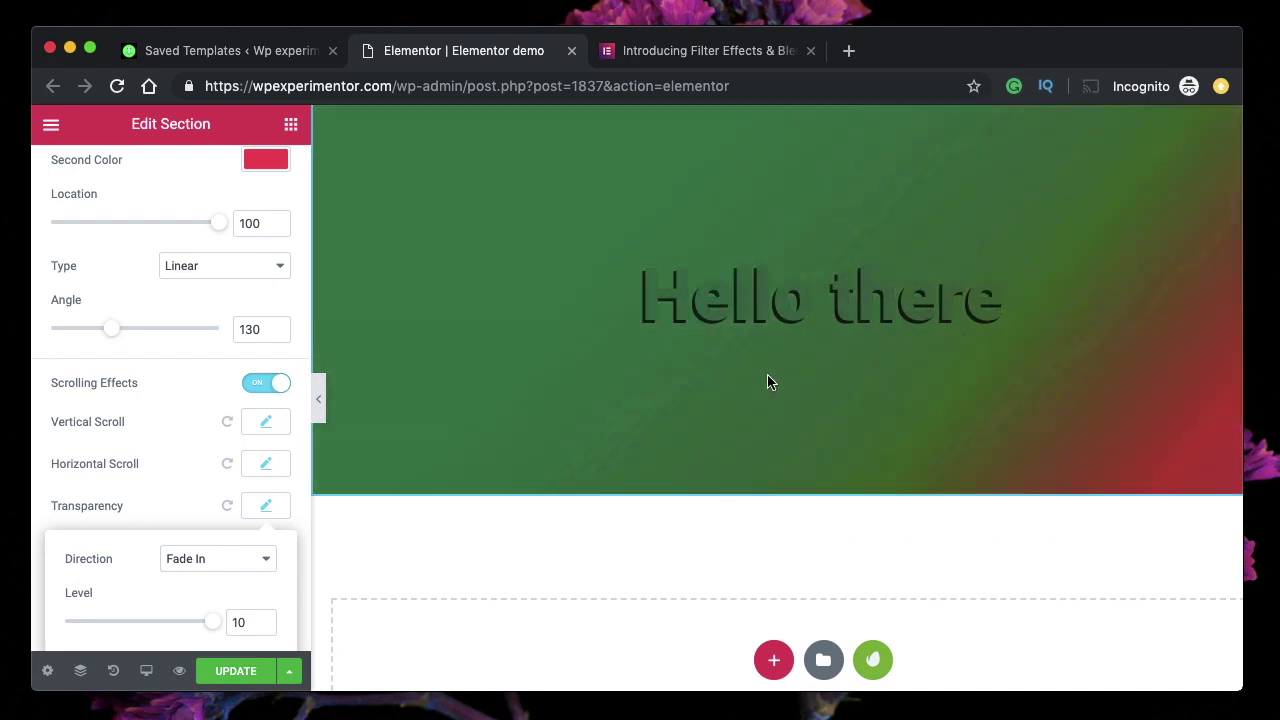
{"action": "scroll", "coordinate": [740, 529], "scroll_direction": "down", "scroll_amount": 1}
{"action": "scroll", "coordinate": [740, 529], "scroll_direction": "up", "scroll_amount": 1}
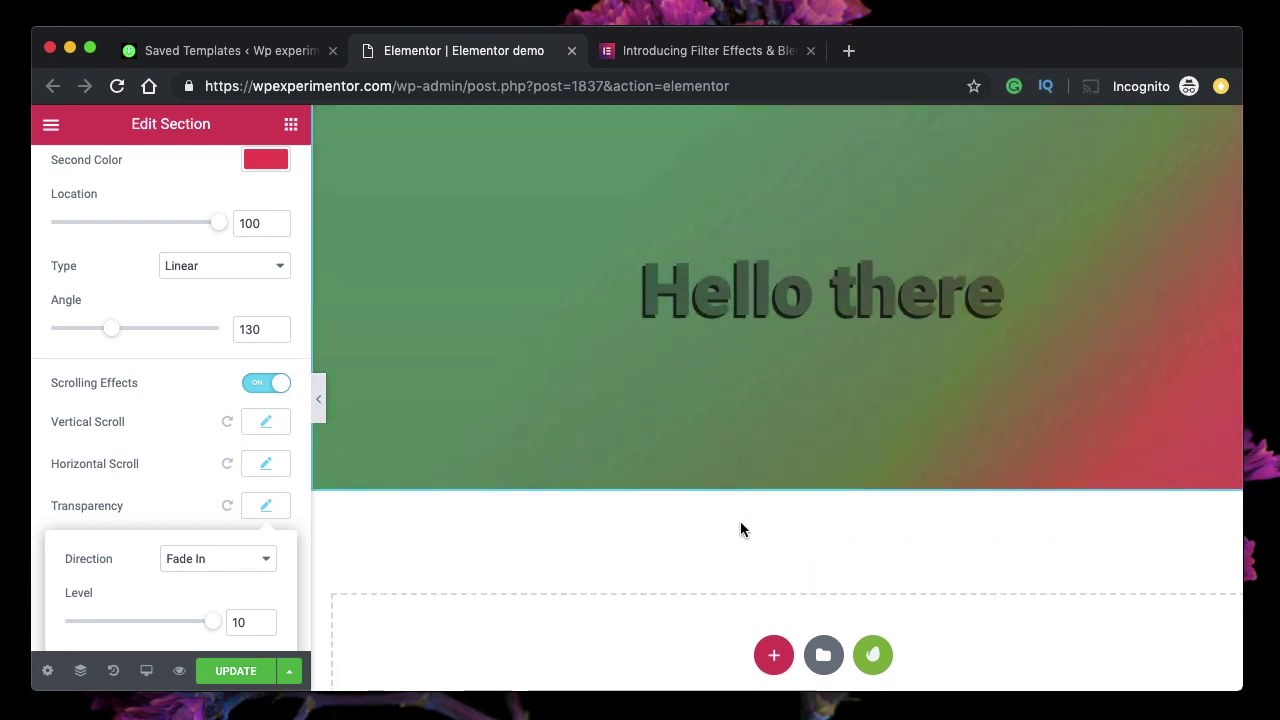
{"action": "scroll", "coordinate": [807, 397], "scroll_direction": "down", "scroll_amount": 1}
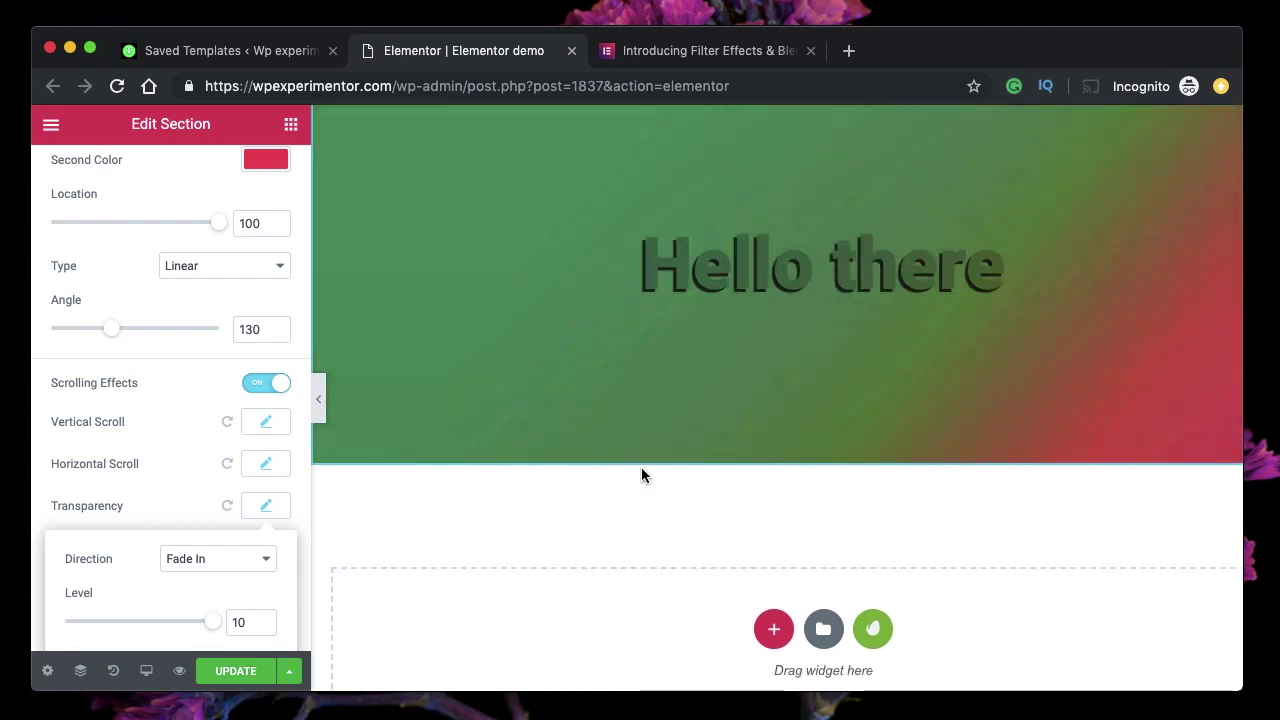
{"action": "scroll", "coordinate": [643, 475], "scroll_direction": "up", "scroll_amount": 2}
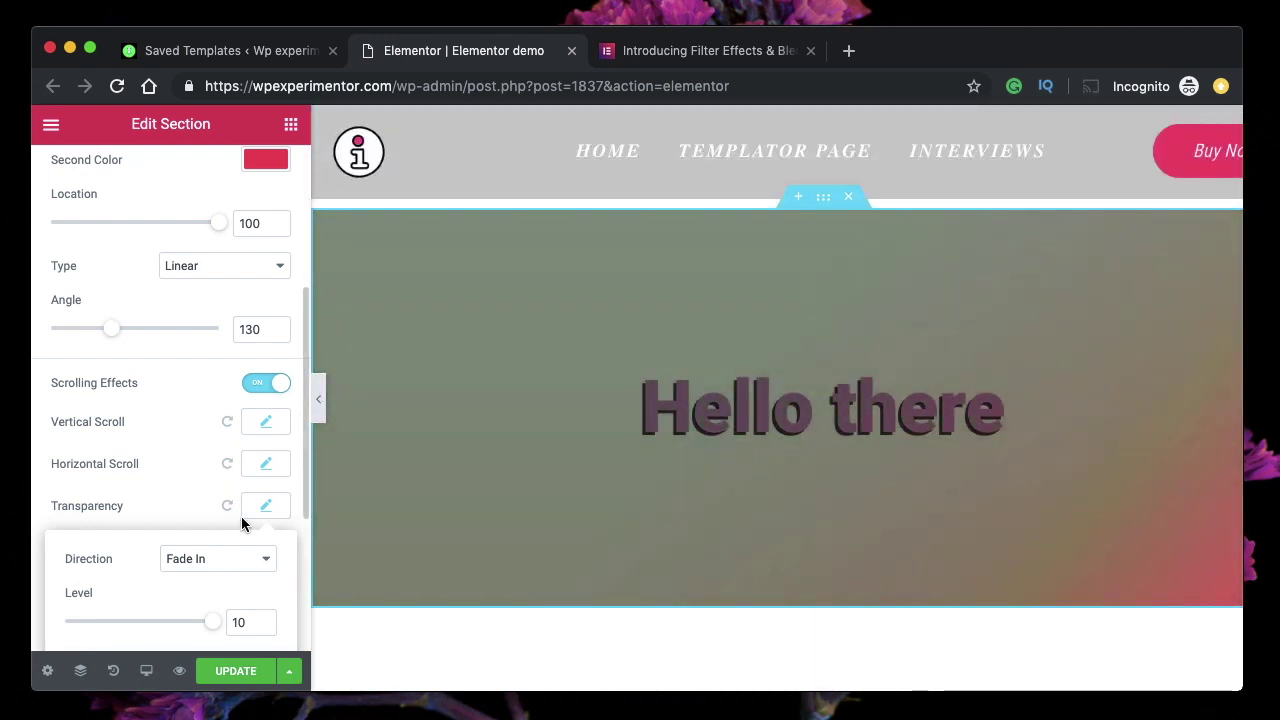
{"action": "left_click", "coordinate": [266, 507]}
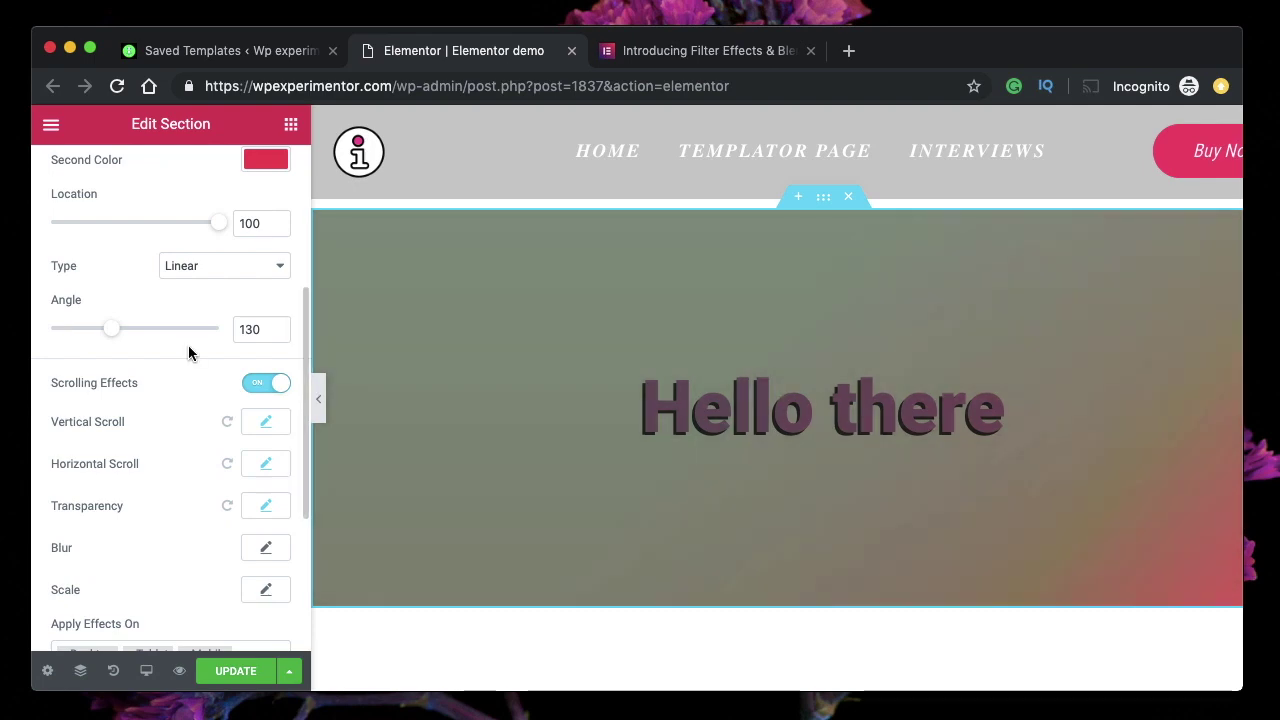
{"action": "left_click", "coordinate": [185, 58]}
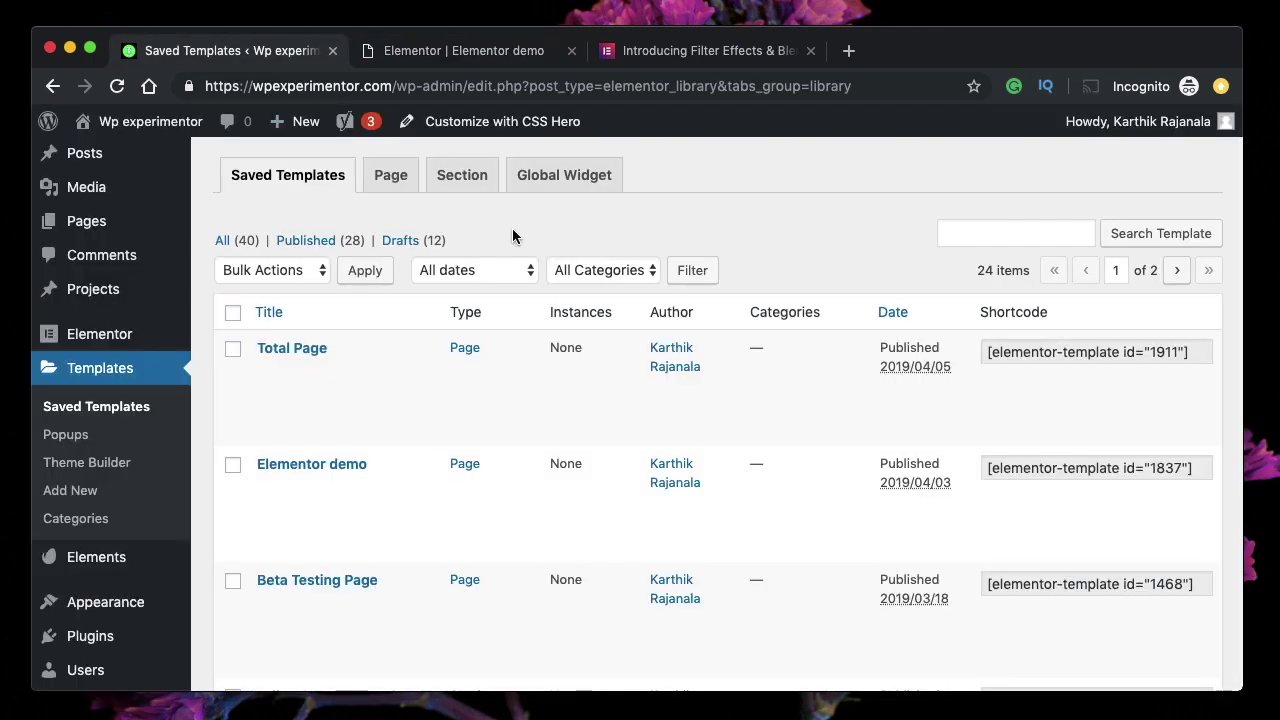
{"action": "left_click", "coordinate": [430, 50]}
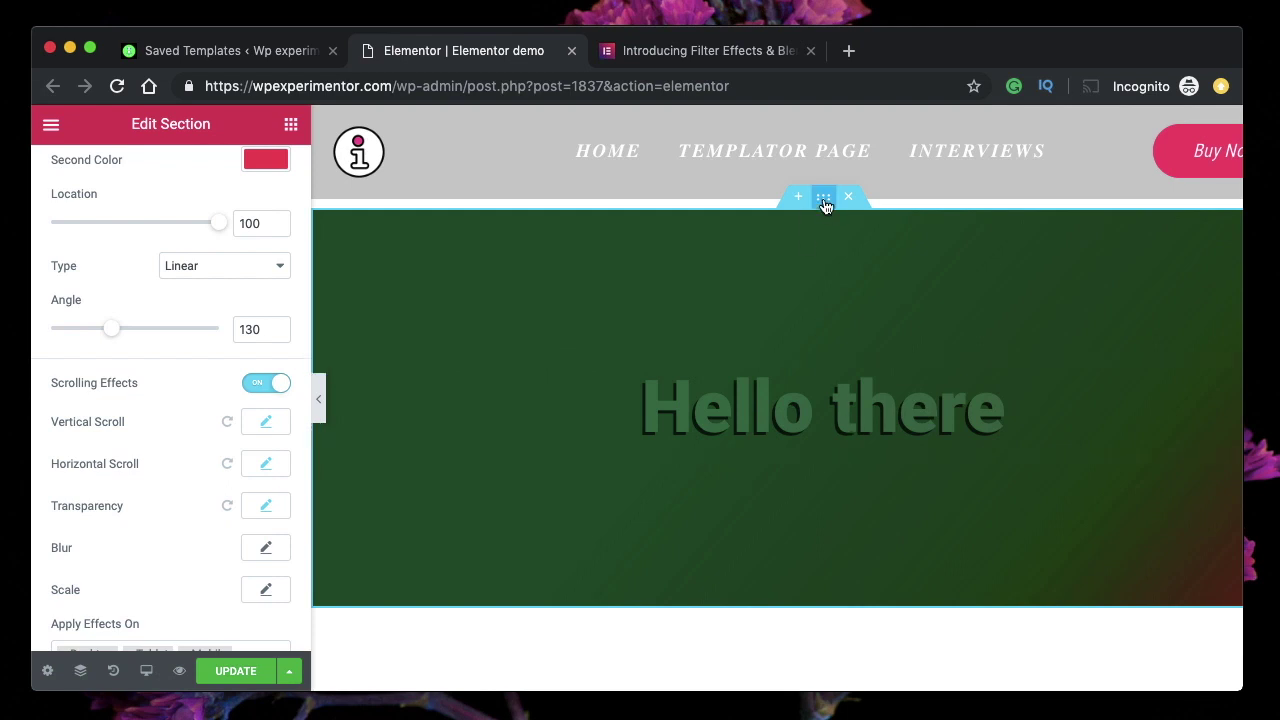
Scroll back up and select the 'Hello there' heading to show its Edit Heading style settings.
{"action": "scroll", "coordinate": [188, 277], "scroll_direction": "up", "scroll_amount": 2}
{"action": "scroll", "coordinate": [188, 277], "scroll_direction": "up", "scroll_amount": 3}
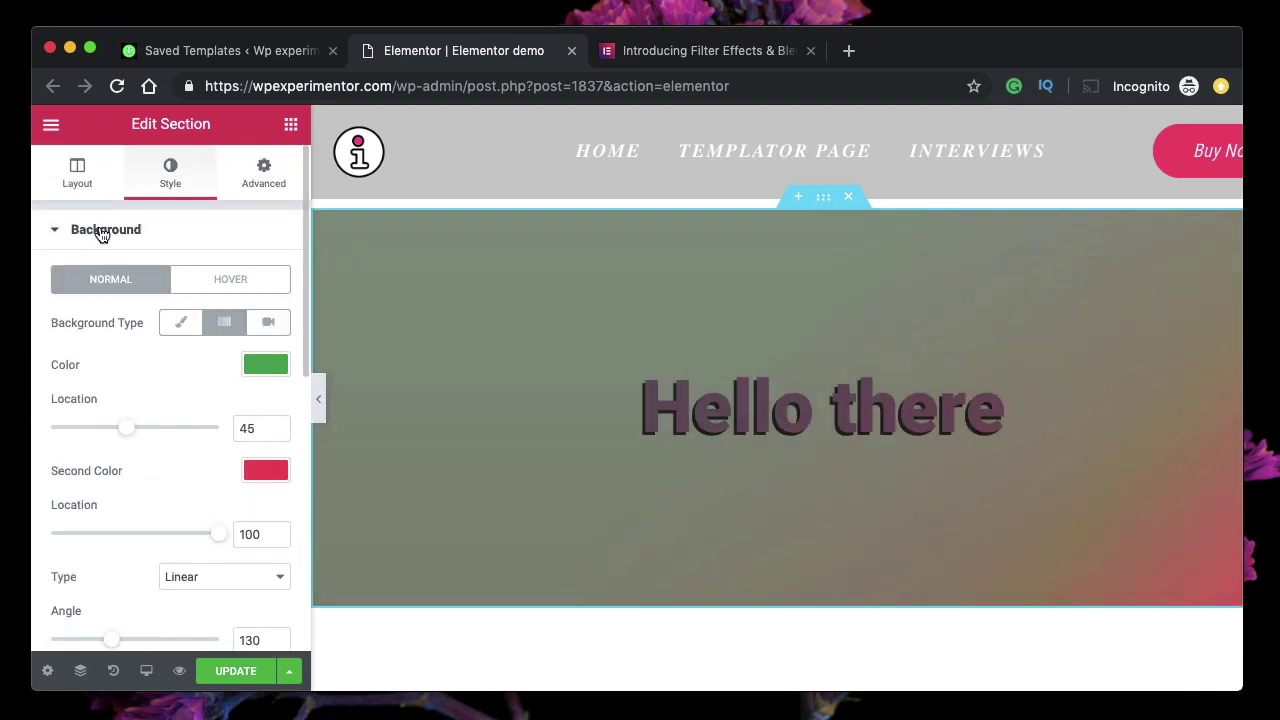
{"action": "left_click", "coordinate": [880, 400]}
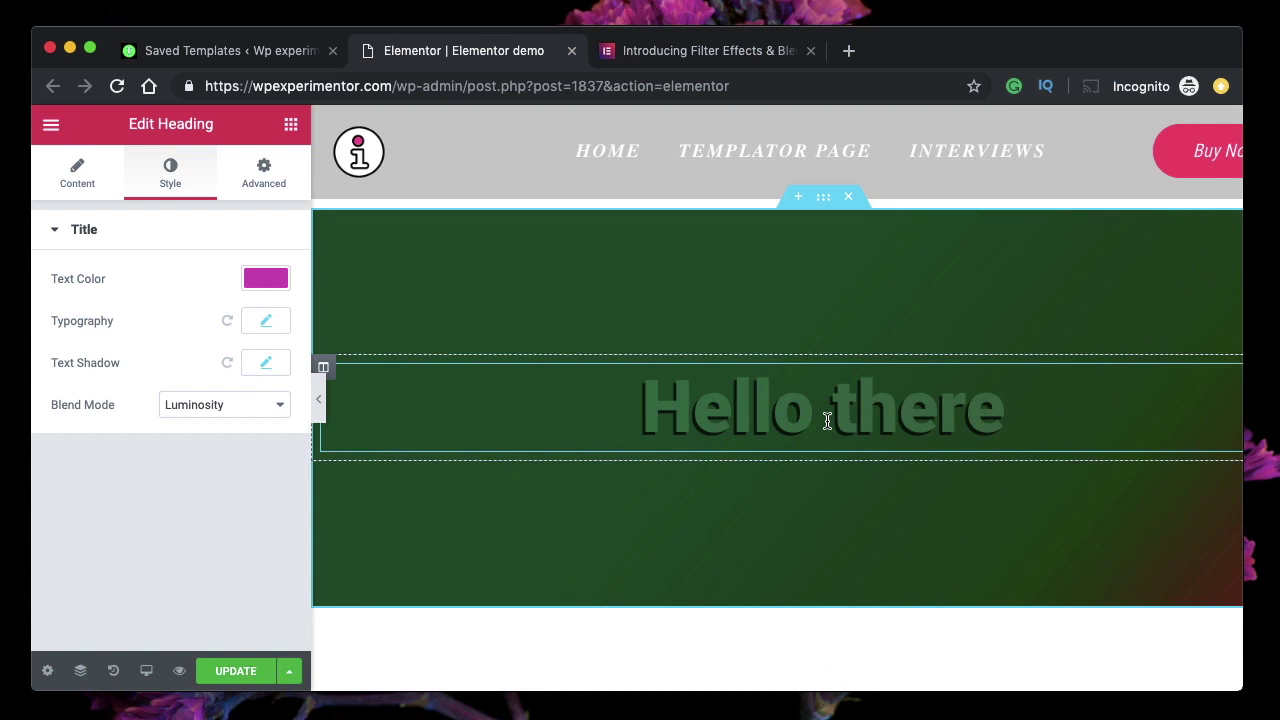